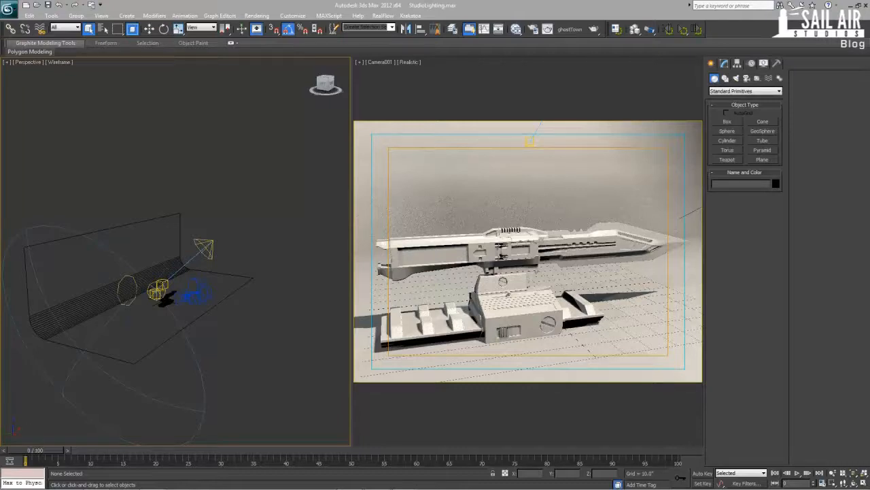
- Examine the studio scene's curved backdrop and KeyLight in the perspective view, selecting each one
{"action": "middle_click_drag", "start_coordinate": [256, 270], "coordinate": [182, 245], "text": "alt"}
{"action": "left_click", "coordinate": [164, 215]}
{"action": "left_click", "coordinate": [159, 198]}
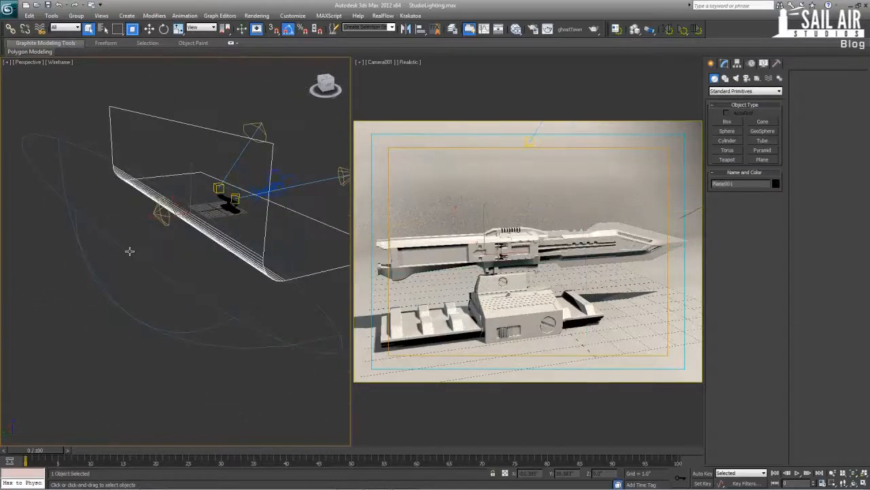
{"action": "middle_click_drag", "start_coordinate": [129, 253], "coordinate": [142, 287], "text": "alt"}
{"action": "left_click", "coordinate": [274, 129]}
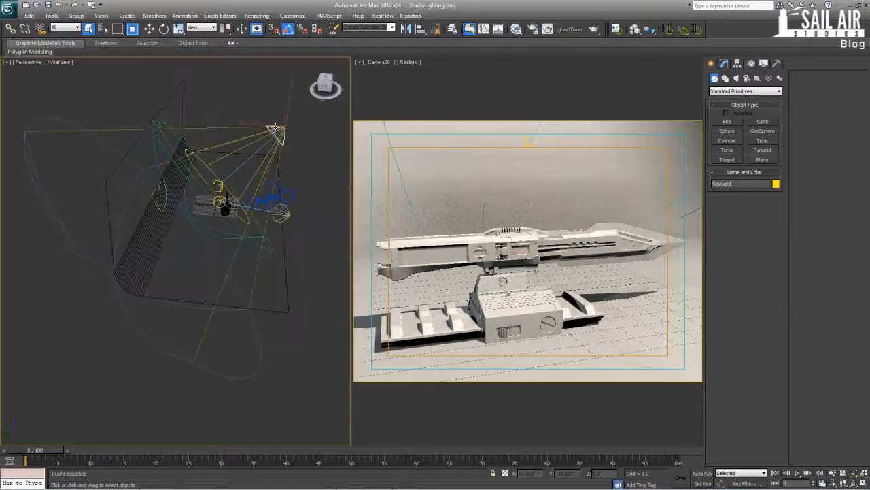
{"action": "middle_click_drag", "start_coordinate": [202, 203], "coordinate": [202, 264], "text": "alt"}
{"action": "scroll", "coordinate": [235, 203], "scroll_direction": "up", "scroll_amount": 5}
{"action": "scroll", "coordinate": [236, 202], "scroll_direction": "down", "scroll_amount": 6}
{"action": "scroll", "coordinate": [244, 264], "scroll_direction": "down", "scroll_amount": 4}
{"action": "scroll", "coordinate": [203, 263], "scroll_direction": "up", "scroll_amount": 4}
{"action": "middle_click_drag", "start_coordinate": [263, 263], "coordinate": [130, 295]}
{"action": "scroll", "coordinate": [130, 295], "scroll_direction": "up", "scroll_amount": 5}
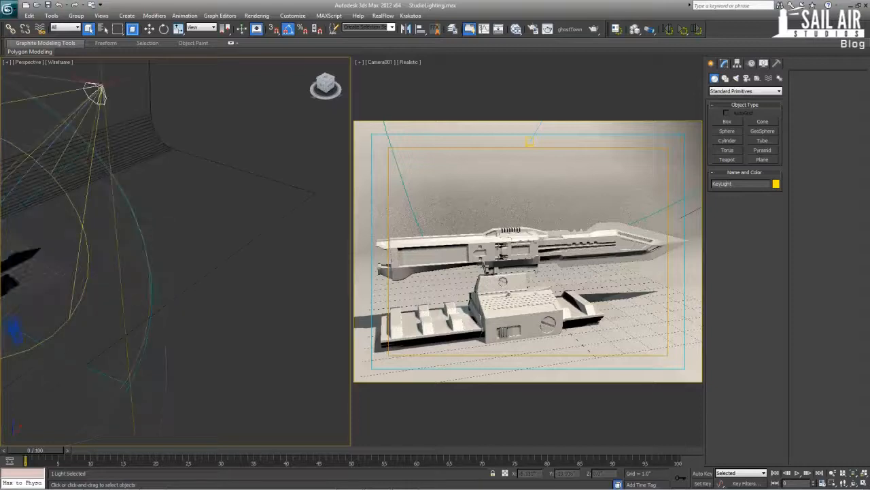
- Render the camera view of the lit model and close the rendered image
{"action": "right_click", "coordinate": [484, 267]}
{"action": "key", "text": "shift+q"}
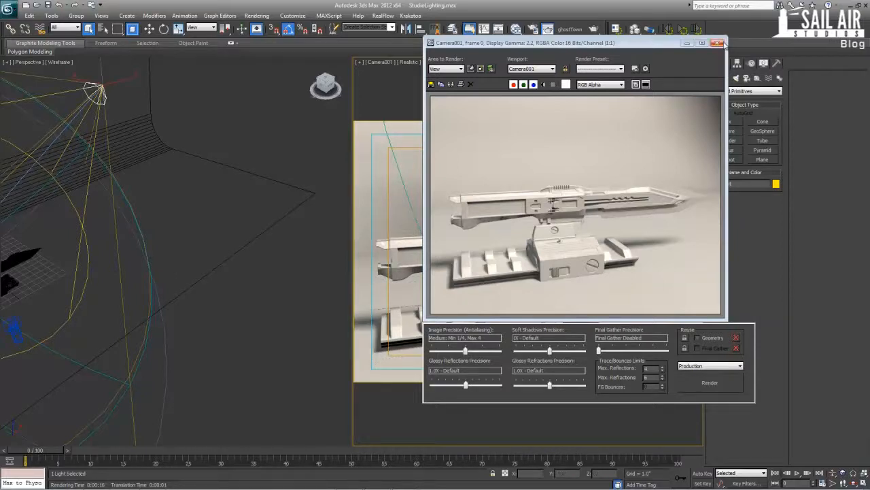
{"action": "left_click", "coordinate": [717, 43]}
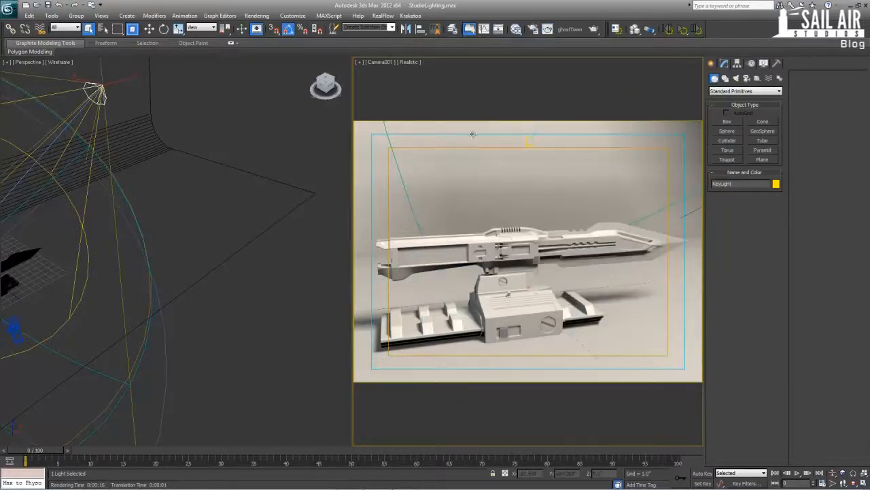
- Select the Back light and examine its placement and cone relative to the backdrop and model
{"action": "middle_click_drag", "start_coordinate": [226, 218], "coordinate": [225, 246], "text": "alt"}
{"action": "middle_click_drag", "start_coordinate": [153, 220], "coordinate": [168, 272], "text": "alt"}
{"action": "middle_click_drag", "start_coordinate": [171, 234], "coordinate": [100, 269], "text": "alt"}
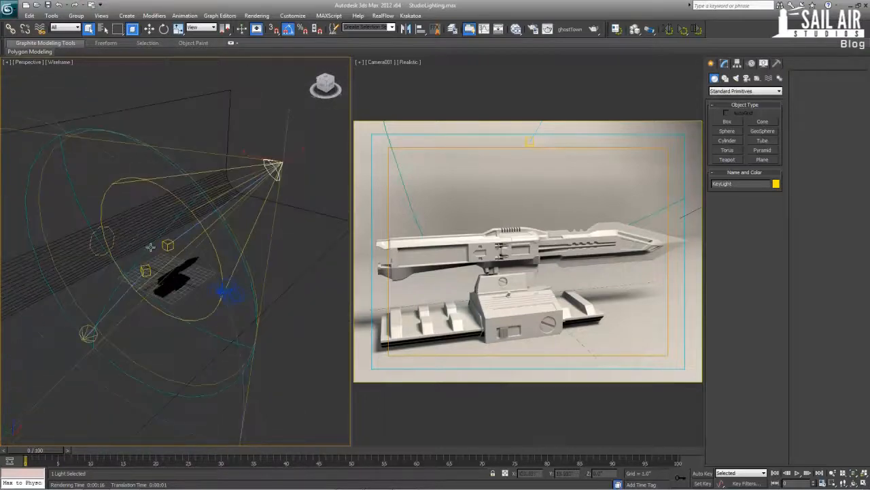
{"action": "left_click", "coordinate": [113, 232]}
{"action": "left_click", "coordinate": [112, 231]}
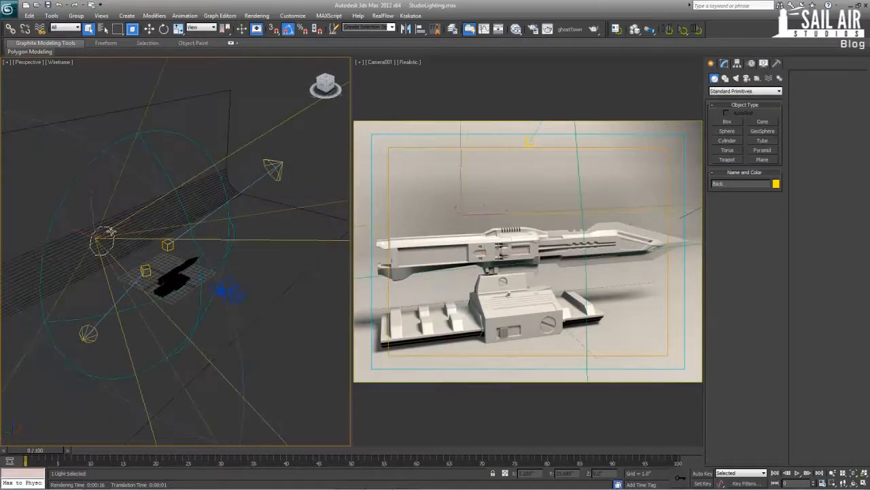
{"action": "scroll", "coordinate": [87, 225], "scroll_direction": "down", "scroll_amount": 5}
{"action": "scroll", "coordinate": [144, 271], "scroll_direction": "up", "scroll_amount": 5}
{"action": "middle_click_drag", "start_coordinate": [239, 249], "coordinate": [122, 338]}
{"action": "scroll", "coordinate": [268, 227], "scroll_direction": "down", "scroll_amount": 5}
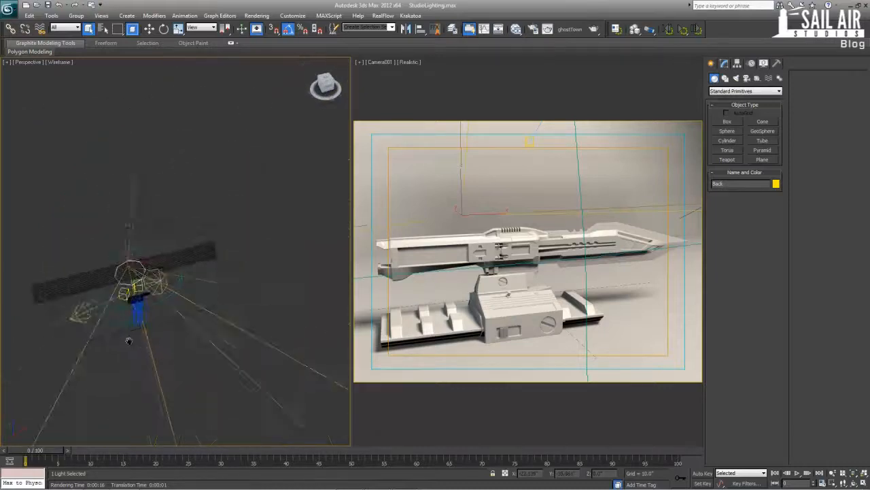
{"action": "scroll", "coordinate": [118, 343], "scroll_direction": "down", "scroll_amount": 7}
{"action": "scroll", "coordinate": [194, 311], "scroll_direction": "up", "scroll_amount": 4}
{"action": "middle_click_drag", "start_coordinate": [193, 310], "coordinate": [202, 361], "text": "alt"}
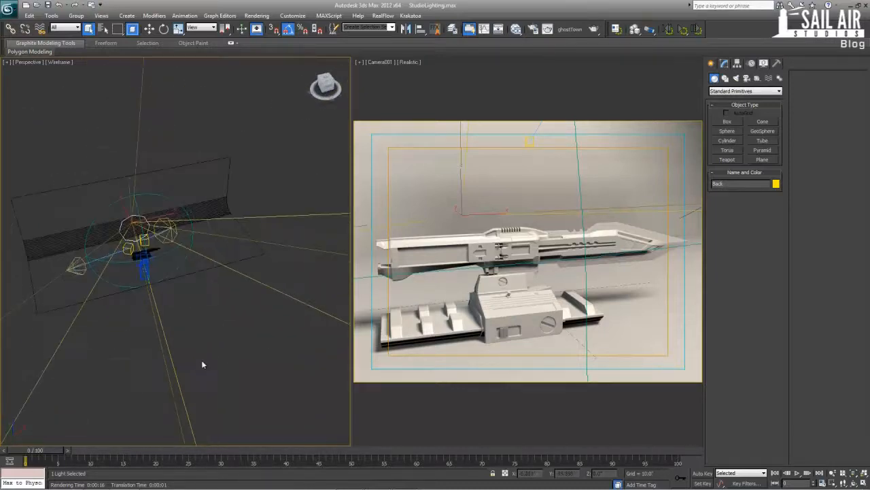
- Select the grouped weapon model and examine its placement among the lights, backdrop and camera
{"action": "left_click", "coordinate": [143, 254]}
{"action": "key", "text": "z"}
{"action": "middle_click_drag", "start_coordinate": [144, 253], "coordinate": [235, 253], "text": "alt"}
{"action": "scroll", "coordinate": [157, 258], "scroll_direction": "up", "scroll_amount": 3}
{"action": "middle_click_drag", "start_coordinate": [235, 253], "coordinate": [253, 240], "text": "alt"}
{"action": "scroll", "coordinate": [276, 230], "scroll_direction": "up", "scroll_amount": 2}
{"action": "scroll", "coordinate": [276, 230], "scroll_direction": "down", "scroll_amount": 2}
{"action": "scroll", "coordinate": [169, 232], "scroll_direction": "down", "scroll_amount": 9}
{"action": "middle_click_drag", "start_coordinate": [234, 172], "coordinate": [200, 237]}
{"action": "scroll", "coordinate": [194, 230], "scroll_direction": "up", "scroll_amount": 5}
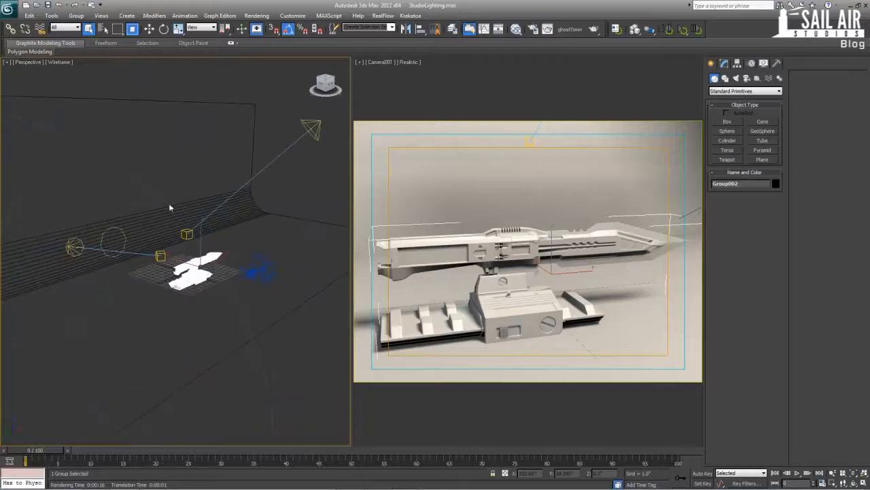
{"action": "mouse_move", "coordinate": [151, 294]}
{"action": "middle_mouse_down", "text": "alt"}
{"action": "mouse_move", "coordinate": [250, 256]}
{"action": "mouse_move", "coordinate": [155, 285]}
{"action": "middle_mouse_up", "text": "alt"}
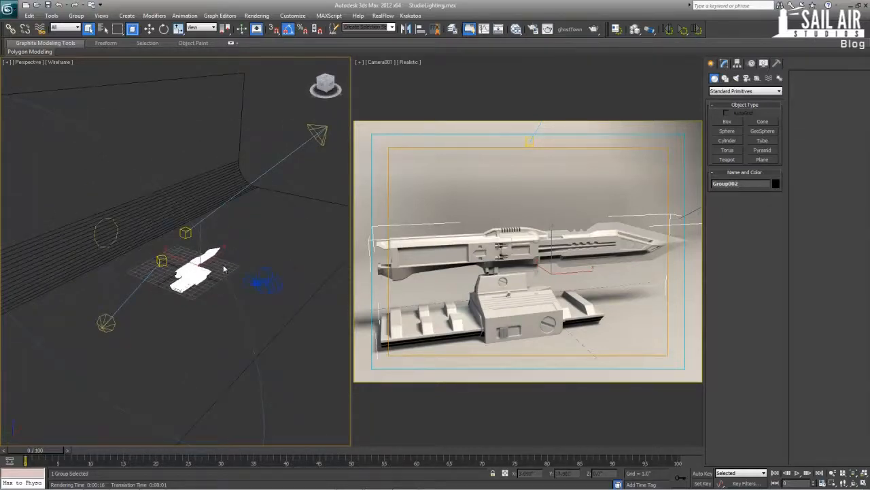
{"action": "scroll", "coordinate": [225, 269], "scroll_direction": "up", "scroll_amount": 3}
{"action": "scroll", "coordinate": [232, 287], "scroll_direction": "up", "scroll_amount": 4}
{"action": "middle_click_drag", "start_coordinate": [231, 288], "coordinate": [198, 273], "text": "alt"}
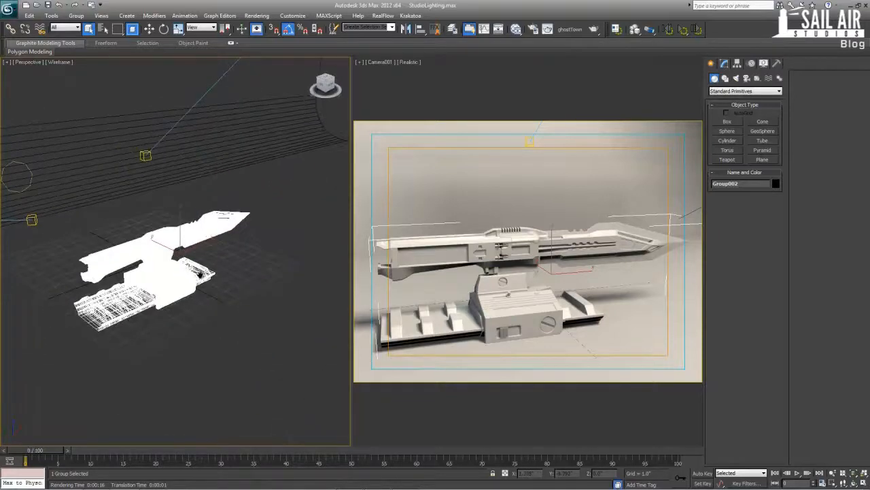
{"action": "left_click", "coordinate": [510, 250]}
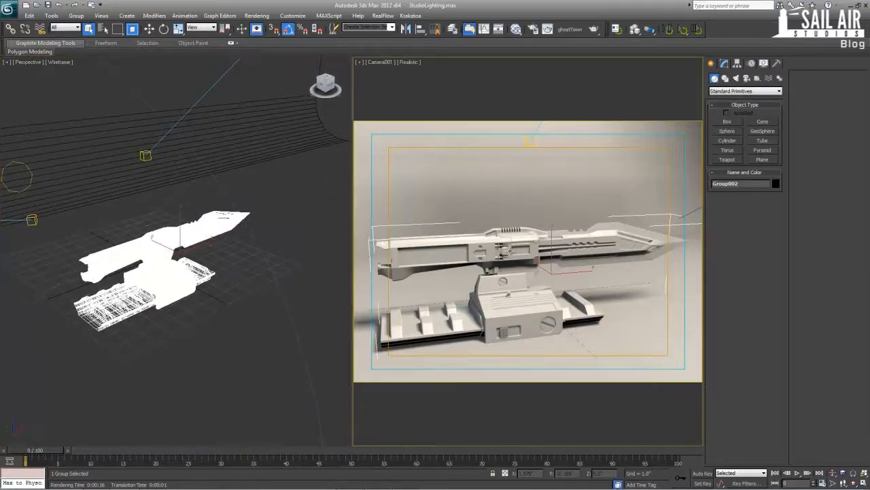
- Try raising the Back light along the Z axis and undo the move
{"action": "left_click", "coordinate": [29, 175]}
{"action": "middle_click_drag", "start_coordinate": [30, 175], "coordinate": [102, 173], "text": "alt"}
{"action": "scroll", "coordinate": [76, 174], "scroll_direction": "down", "scroll_amount": 8}
{"action": "scroll", "coordinate": [129, 245], "scroll_direction": "up", "scroll_amount": 4}
{"action": "middle_click_drag", "start_coordinate": [134, 262], "coordinate": [182, 249]}
{"action": "scroll", "coordinate": [153, 254], "scroll_direction": "up", "scroll_amount": 4}
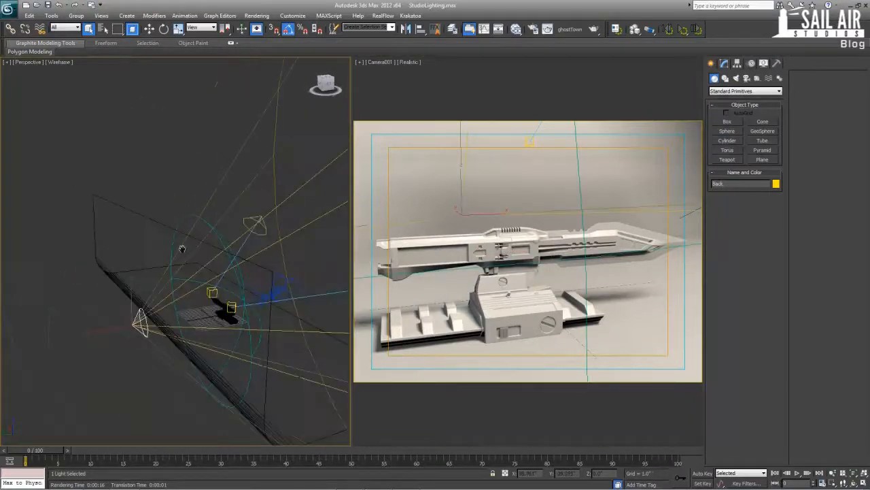
{"action": "key", "text": "w"}
{"action": "left_click_drag", "start_coordinate": [130, 301], "coordinate": [132, 247]}
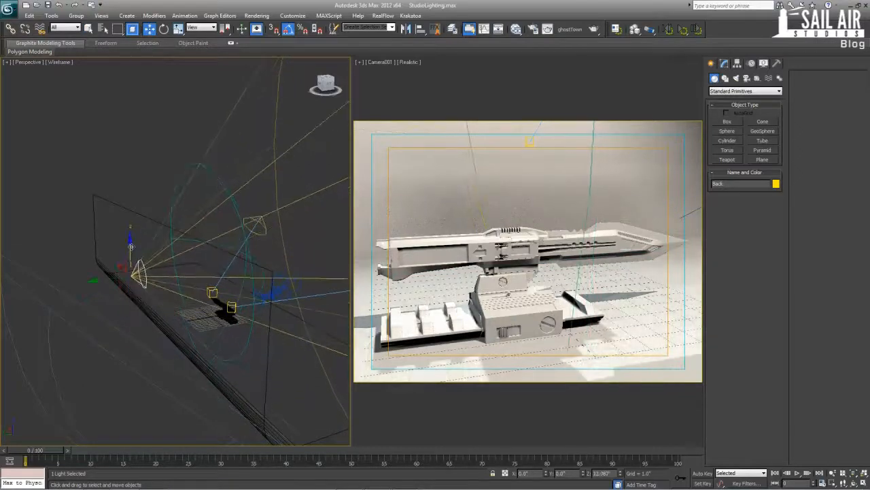
{"action": "key", "text": "ctrl+z"}
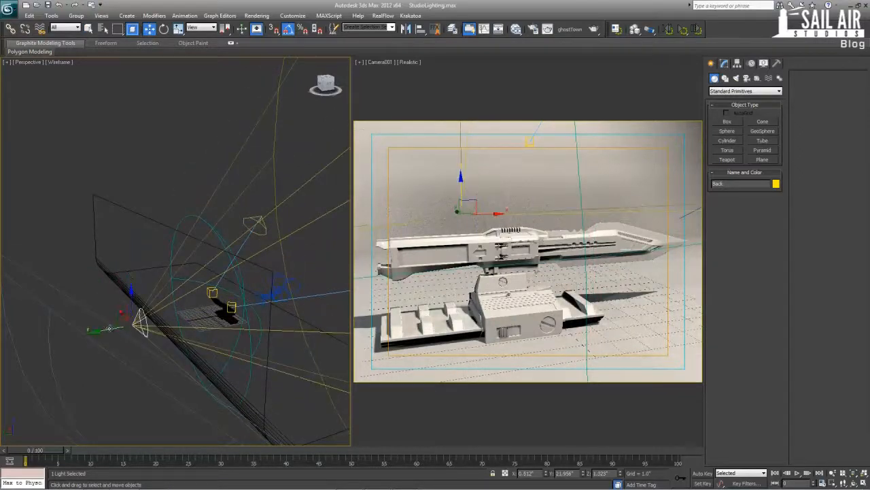
{"action": "mouse_move", "coordinate": [111, 326]}
{"action": "left_mouse_down"}
{"action": "mouse_move", "coordinate": [153, 320]}
{"action": "mouse_move", "coordinate": [85, 335]}
{"action": "mouse_move", "coordinate": [119, 322]}
{"action": "left_mouse_up"}
{"action": "mouse_move", "coordinate": [210, 290]}
{"action": "middle_mouse_down", "text": "alt"}
{"action": "mouse_move", "coordinate": [171, 296]}
{"action": "mouse_move", "coordinate": [205, 279]}
{"action": "middle_mouse_up", "text": "alt"}
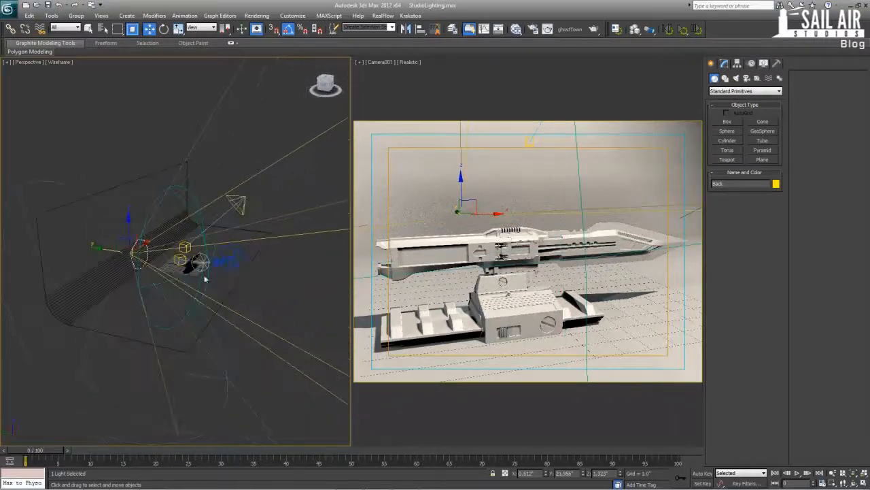
- Try a cool near-white light color of red 240, green 255, blue 253 on the KeyLight
{"action": "left_click", "coordinate": [245, 197]}
{"action": "left_click", "coordinate": [725, 62]}
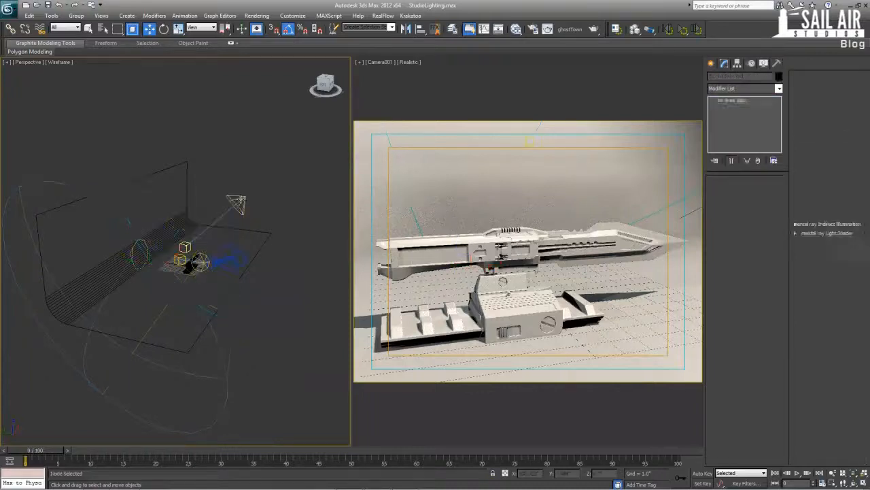
{"action": "left_click", "coordinate": [722, 267]}
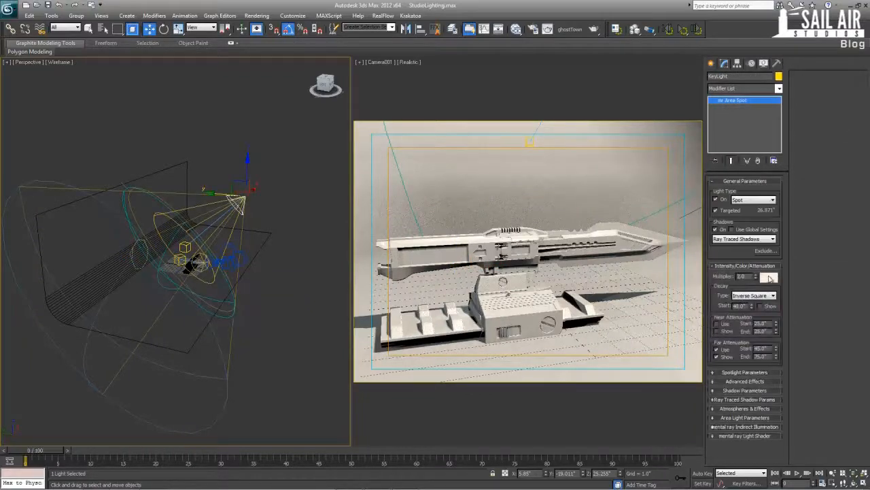
{"action": "left_click", "coordinate": [773, 278]}
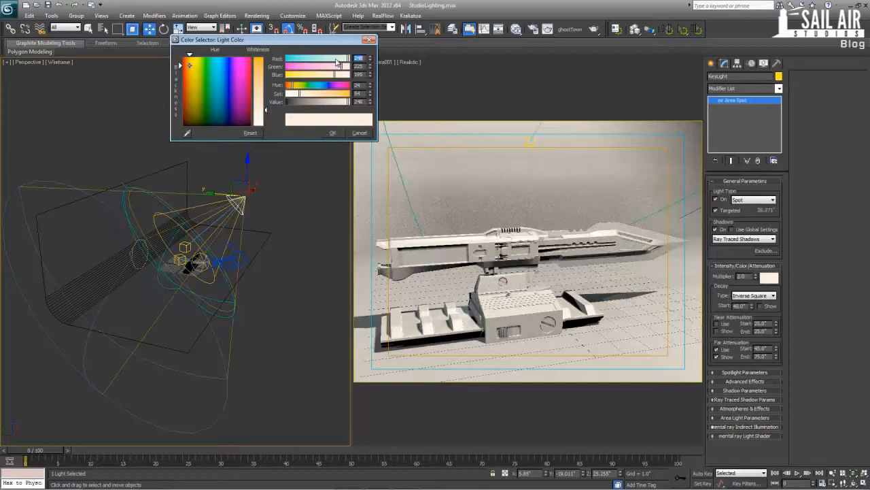
{"action": "mouse_move", "coordinate": [334, 60]}
{"action": "left_mouse_down"}
{"action": "mouse_move", "coordinate": [327, 60]}
{"action": "mouse_move", "coordinate": [343, 59]}
{"action": "mouse_move", "coordinate": [349, 74]}
{"action": "mouse_move", "coordinate": [346, 59]}
{"action": "left_mouse_up"}
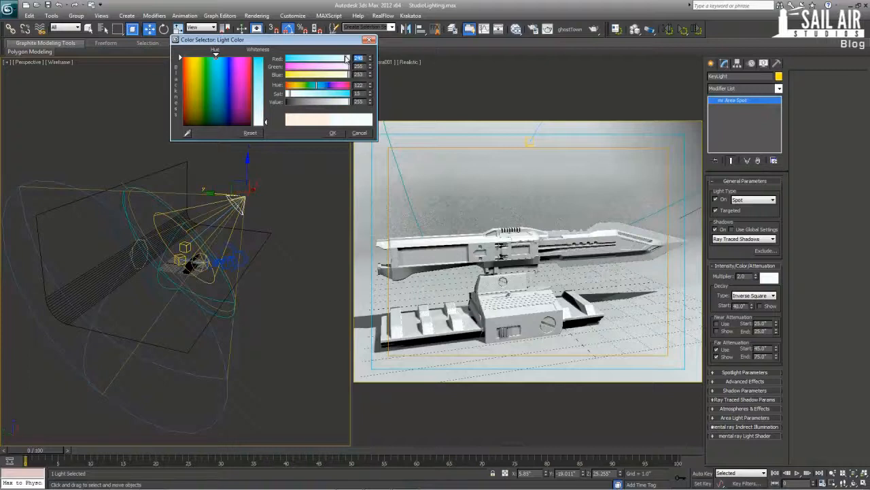
{"action": "left_click", "coordinate": [369, 39]}
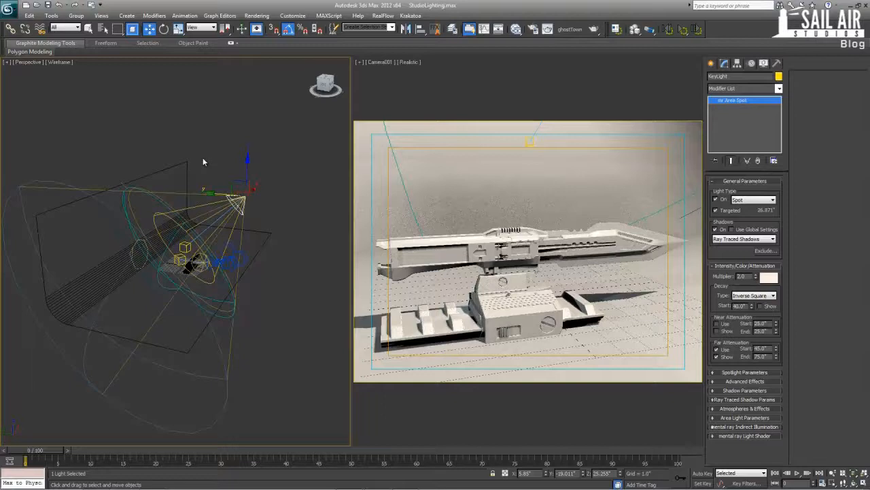
{"action": "left_click", "coordinate": [280, 173]}
{"action": "left_click", "coordinate": [240, 202]}
{"action": "scroll", "coordinate": [240, 202], "scroll_direction": "down", "scroll_amount": 5}
{"action": "middle_click_drag", "start_coordinate": [240, 202], "coordinate": [196, 258], "text": "alt"}
{"action": "scroll", "coordinate": [190, 264], "scroll_direction": "up", "scroll_amount": 6}
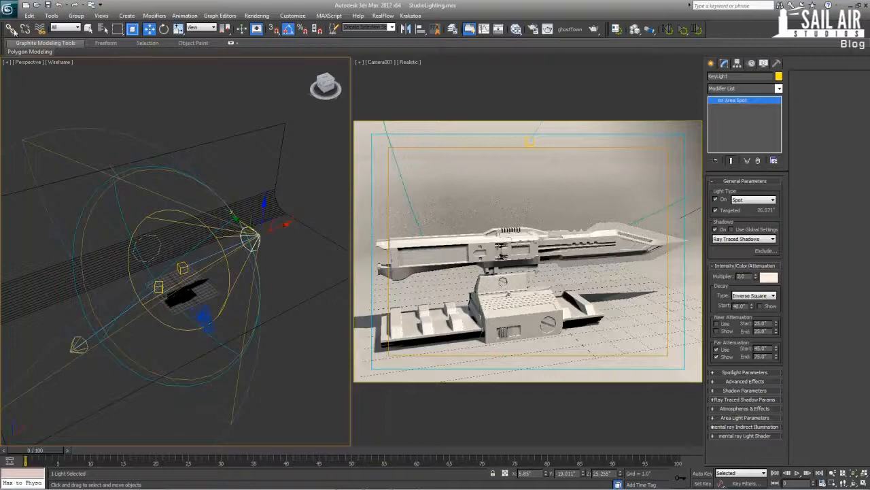
- Replace the finished lighting scene with a new empty scene
{"action": "left_click", "coordinate": [9, 9]}
{"action": "left_click", "coordinate": [32, 54]}
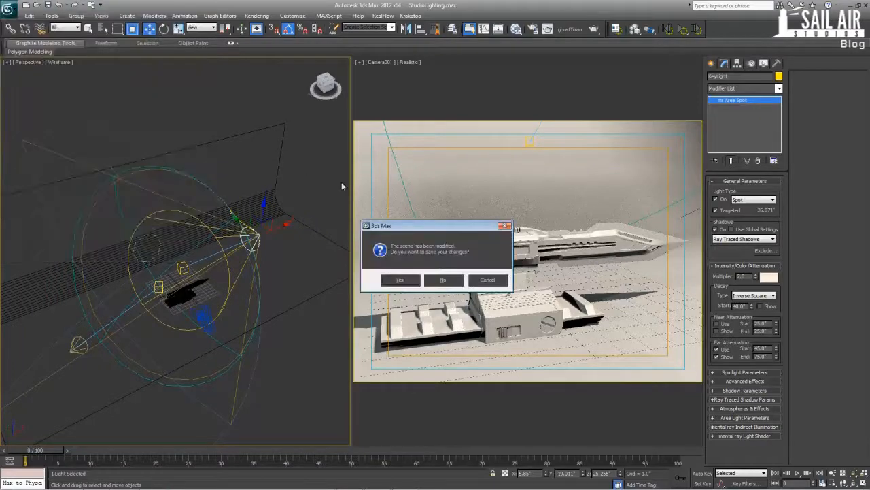
{"action": "left_click", "coordinate": [413, 269]}
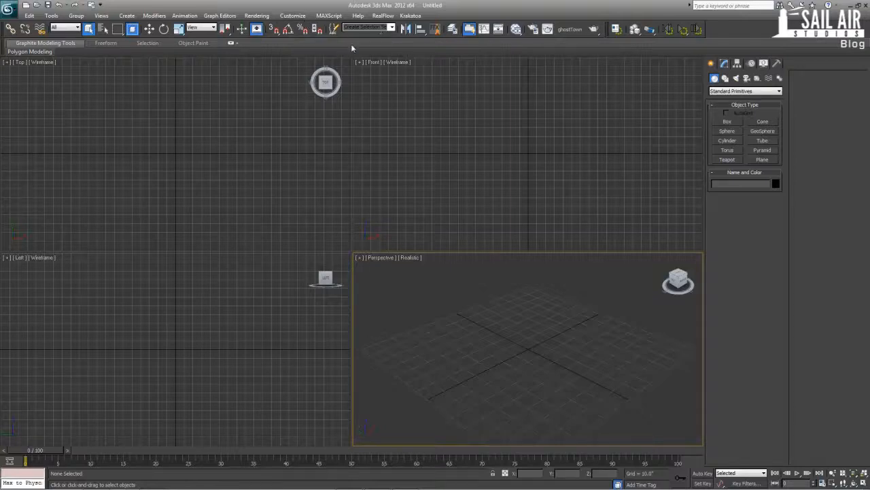
- Check the production renderer assignment and the available renderers in Render Setup, and close it without changes
{"action": "left_click", "coordinate": [305, 16]}
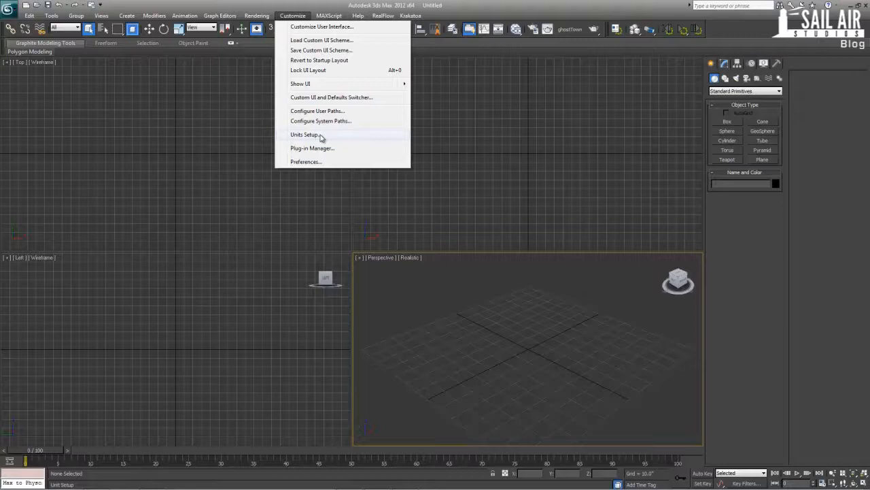
{"action": "mouse_move", "coordinate": [329, 15]}
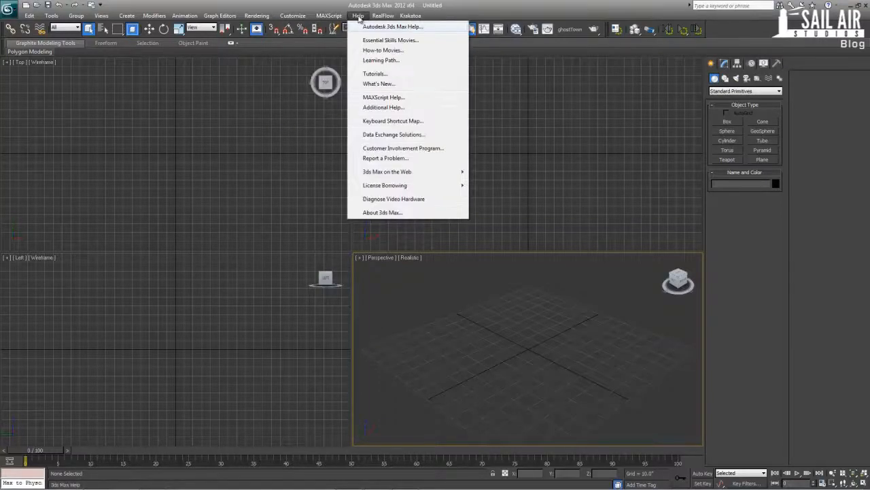
{"action": "mouse_move", "coordinate": [257, 15]}
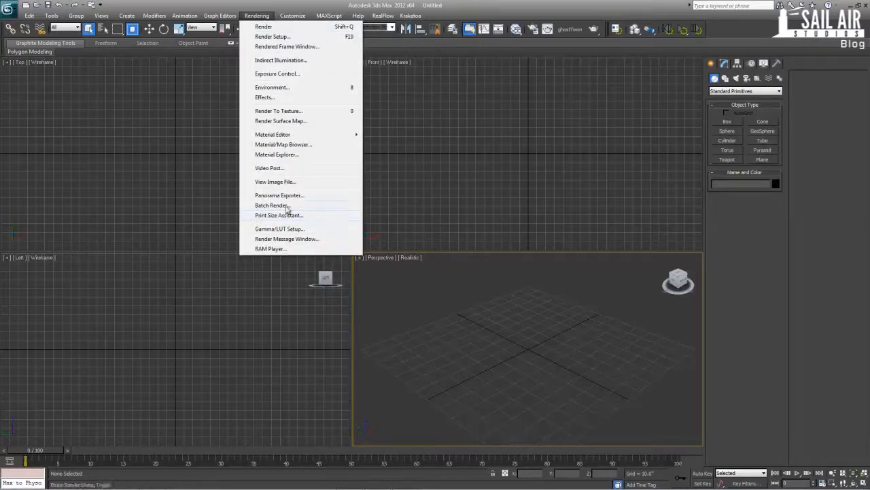
{"action": "left_click", "coordinate": [270, 36]}
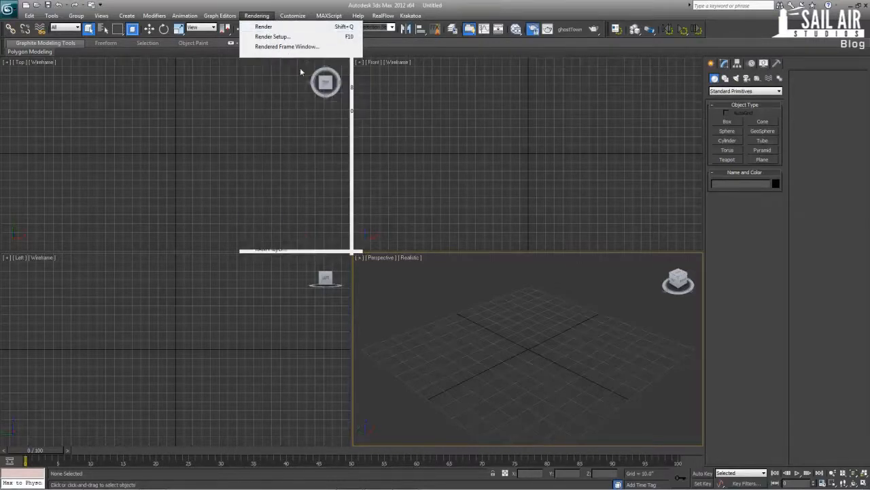
{"action": "scroll", "coordinate": [596, 372], "scroll_direction": "down", "scroll_amount": 2}
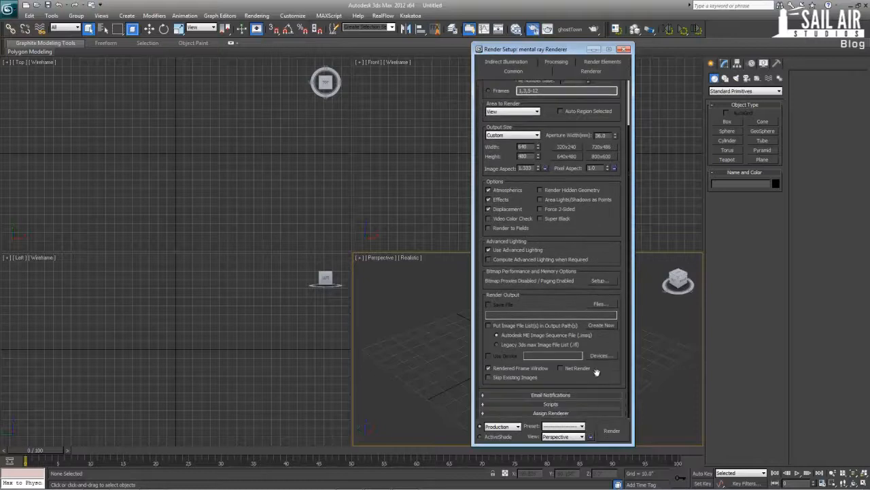
{"action": "left_click", "coordinate": [589, 413]}
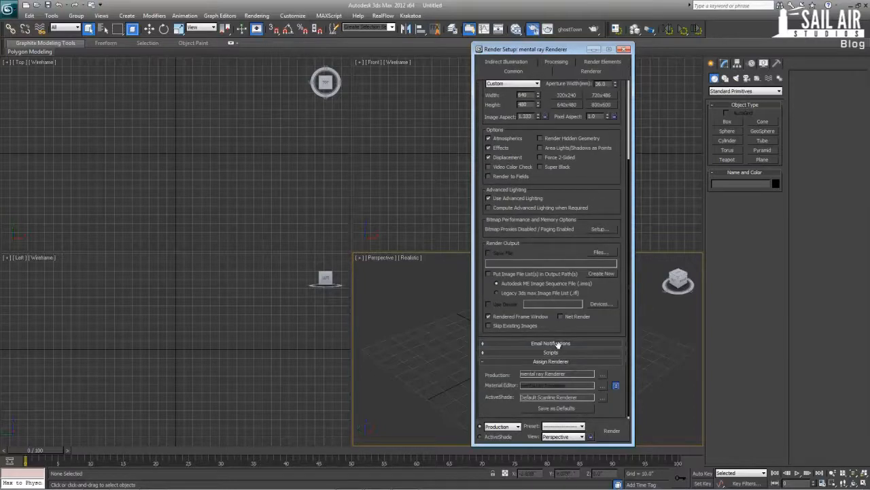
{"action": "left_click", "coordinate": [601, 374]}
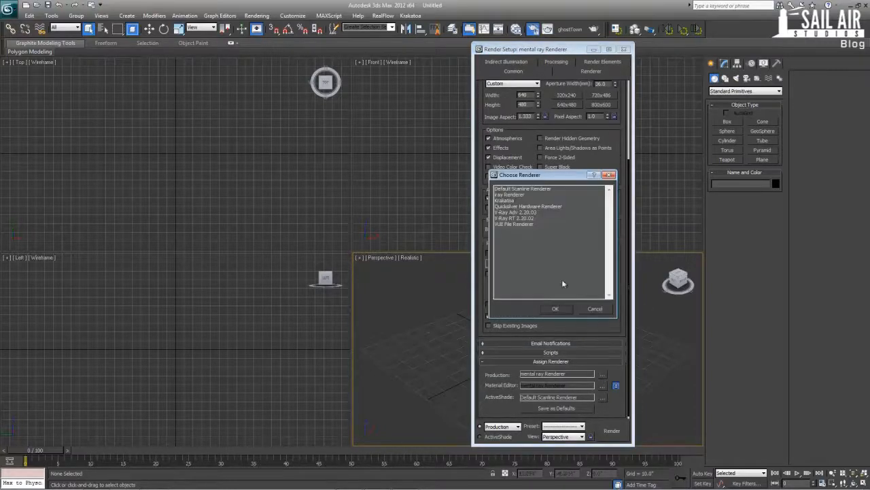
{"action": "left_click", "coordinate": [608, 174]}
{"action": "left_click", "coordinate": [624, 49]}
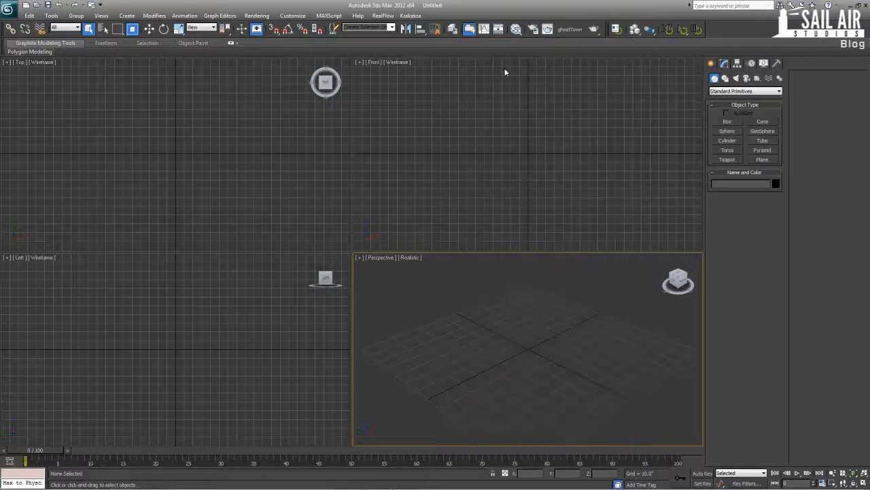
- Check the scene's display units in Units Setup and accept them
{"action": "left_click", "coordinate": [292, 15]}
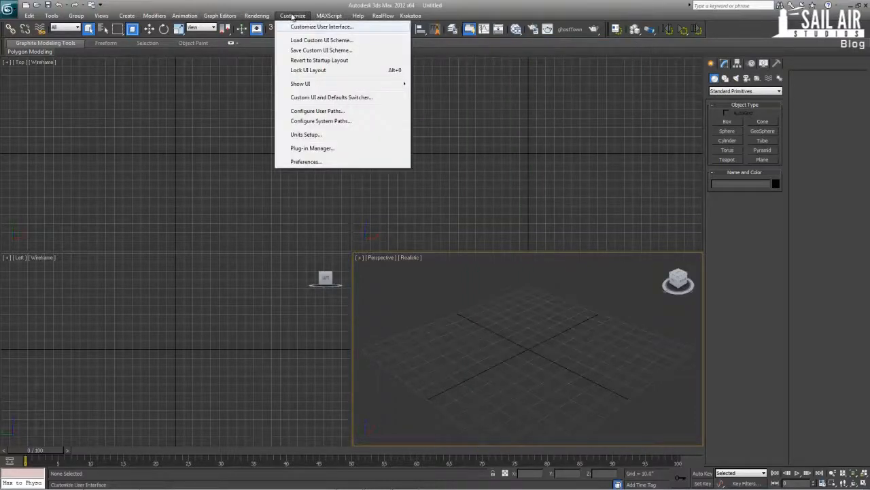
{"action": "left_click", "coordinate": [306, 134]}
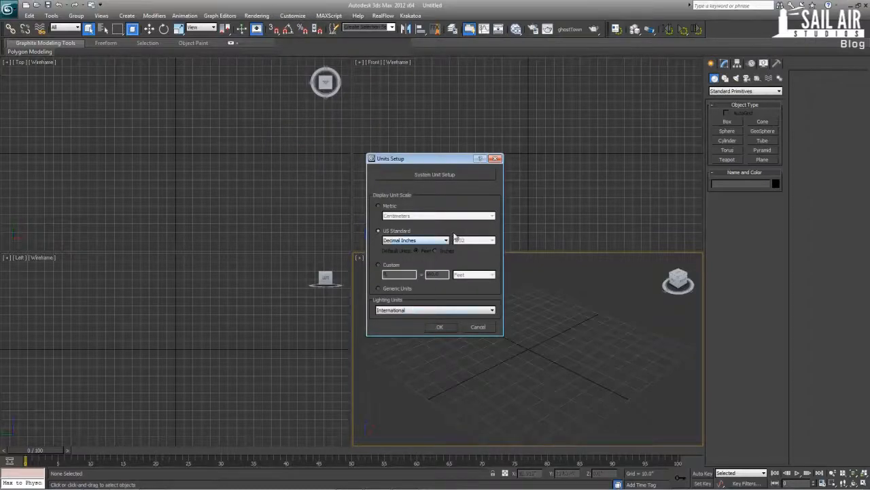
{"action": "left_click", "coordinate": [451, 329]}
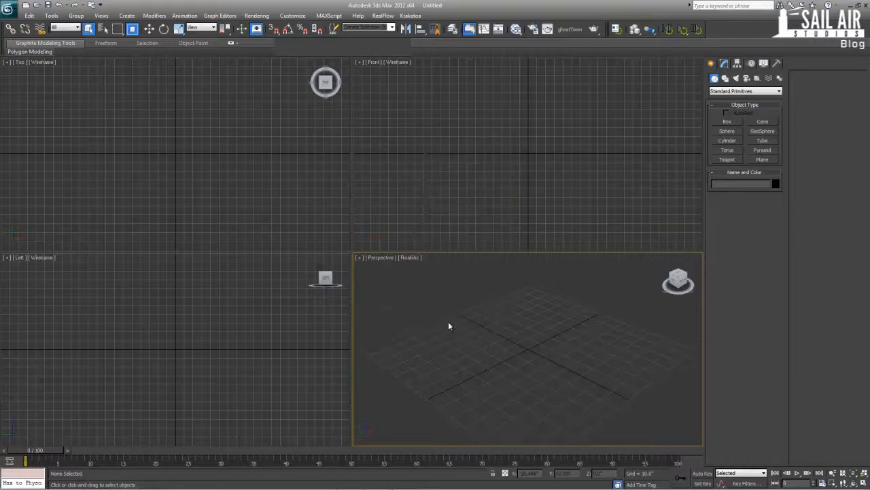
{"action": "right_click", "coordinate": [511, 362]}
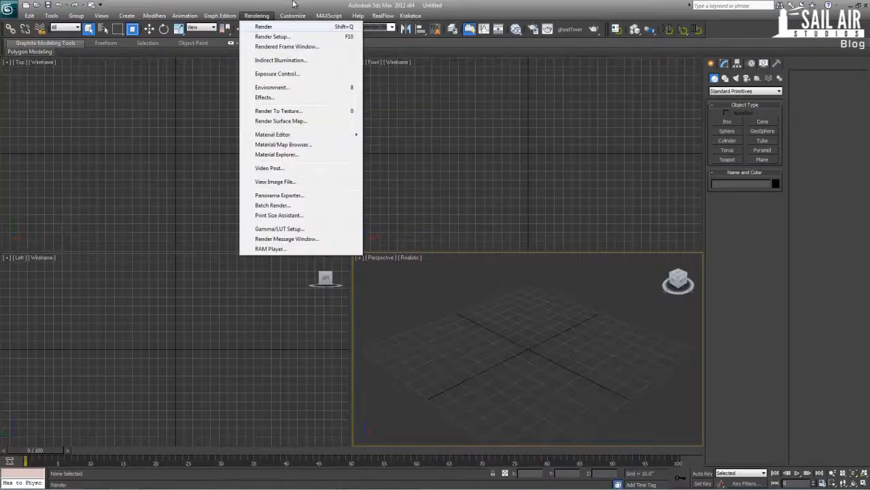
- Set the home grid spacing to 1 inch and inspect the resulting grid in the Perspective and Front views
{"action": "right_click", "coordinate": [275, 30]}
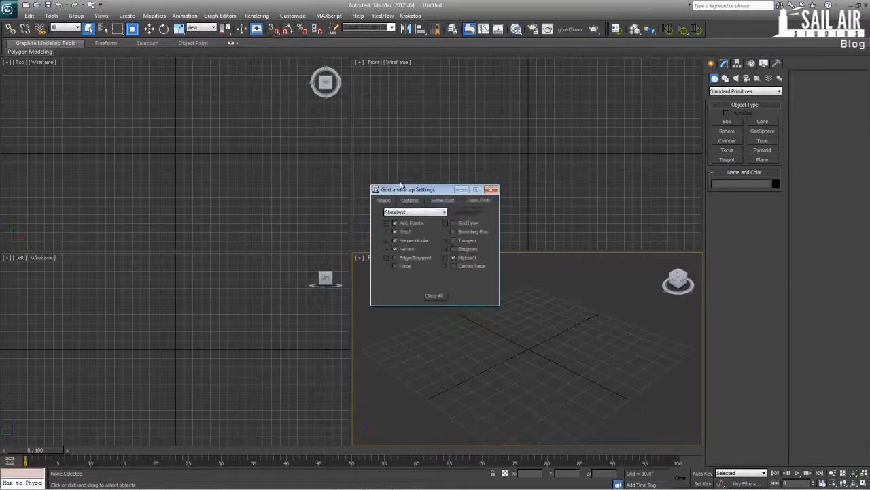
{"action": "left_click", "coordinate": [446, 200]}
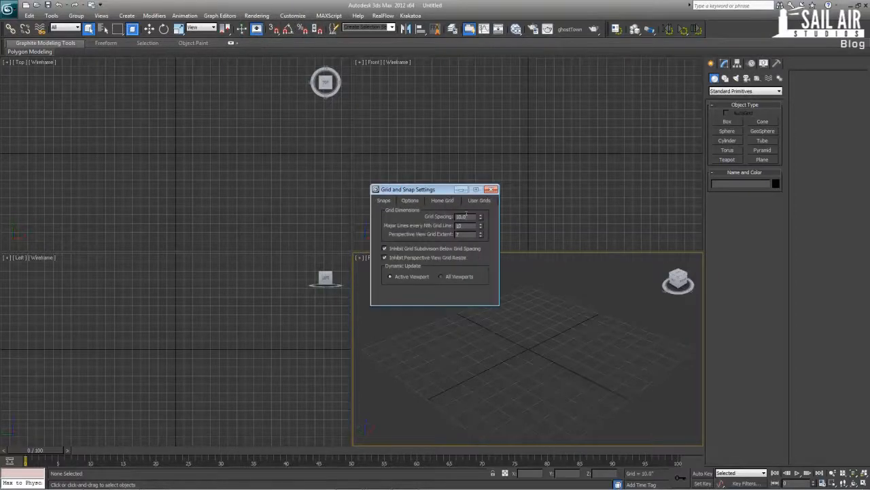
{"action": "double_click", "coordinate": [467, 216]}
{"action": "type", "text": "1"}
{"action": "key", "text": "Return"}
{"action": "left_click", "coordinate": [532, 332]}
{"action": "scroll", "coordinate": [532, 332], "scroll_direction": "up", "scroll_amount": 10}
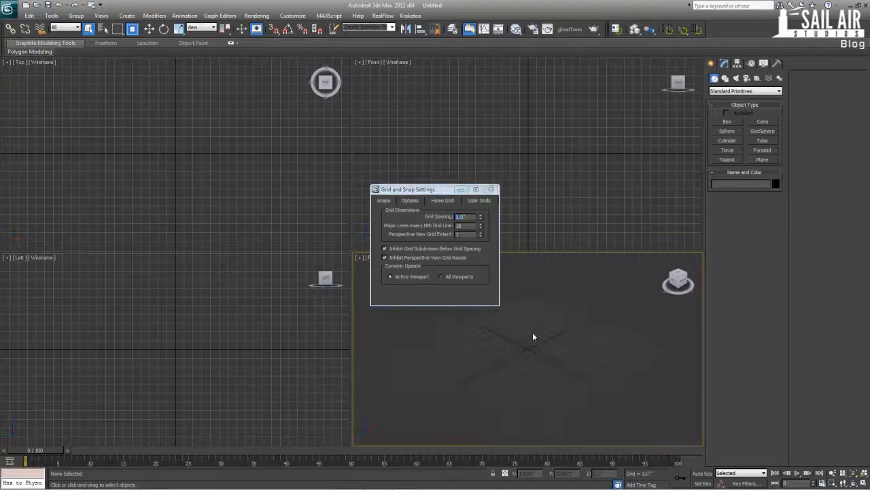
{"action": "double_click", "coordinate": [465, 216]}
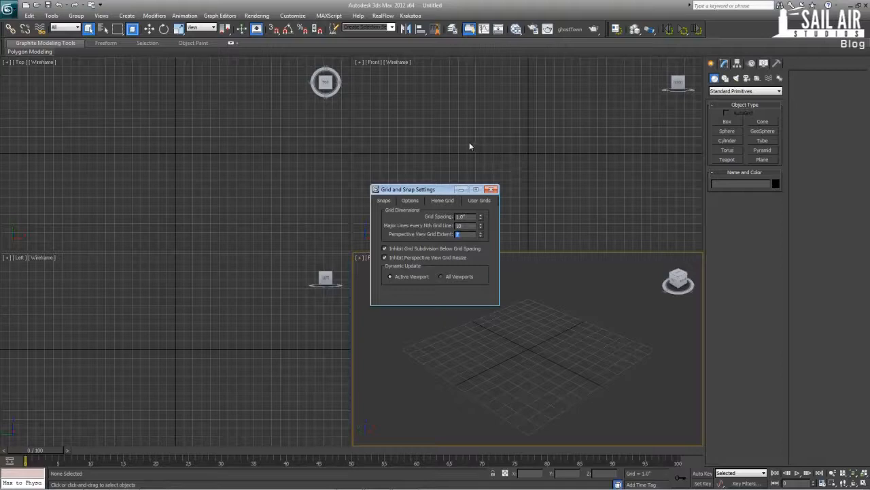
{"action": "left_click", "coordinate": [514, 144]}
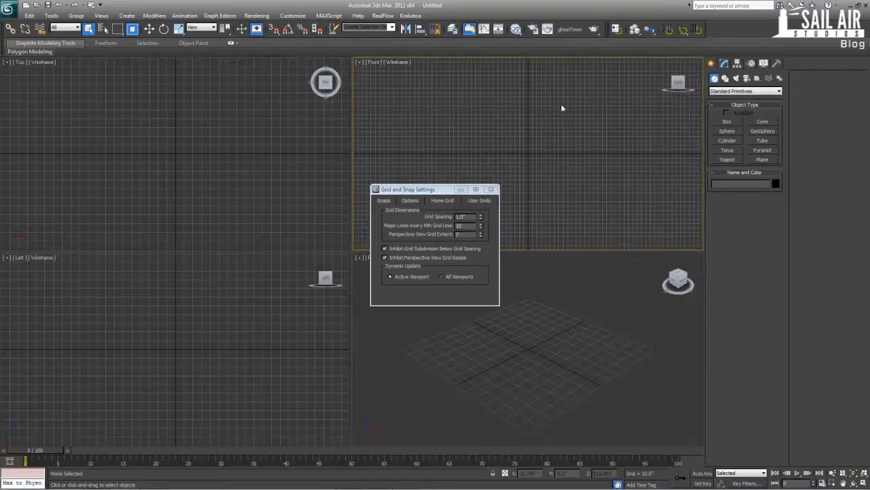
{"action": "scroll", "coordinate": [559, 164], "scroll_direction": "up", "scroll_amount": 4}
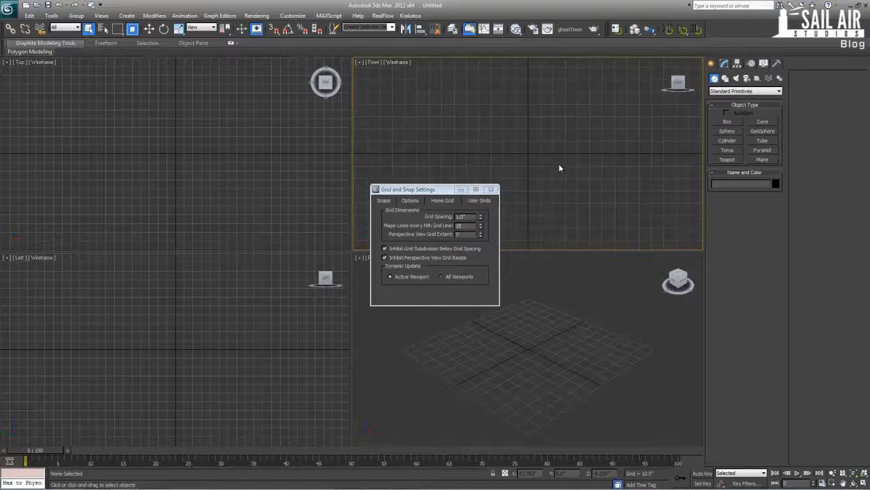
{"action": "scroll", "coordinate": [559, 165], "scroll_direction": "up", "scroll_amount": 5}
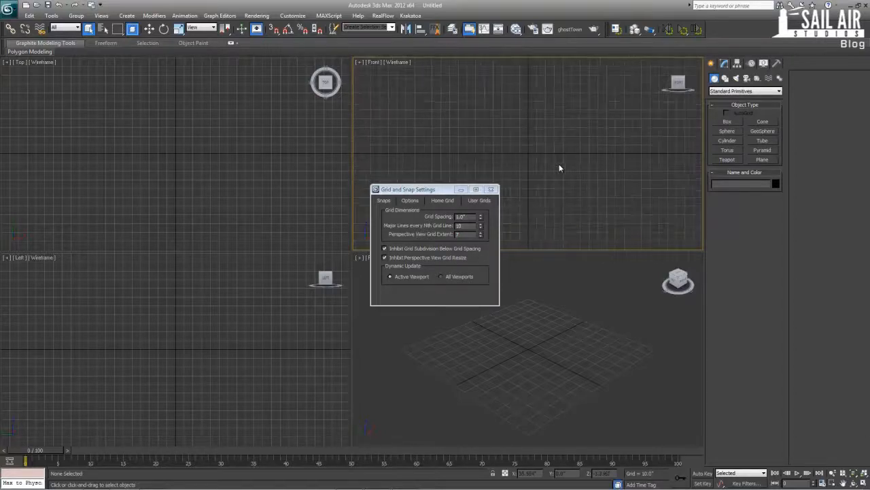
{"action": "left_click", "coordinate": [491, 189]}
- Create a teapot primitive with a radius of about 2 inches at the grid center in the Perspective view
{"action": "left_click", "coordinate": [548, 347]}
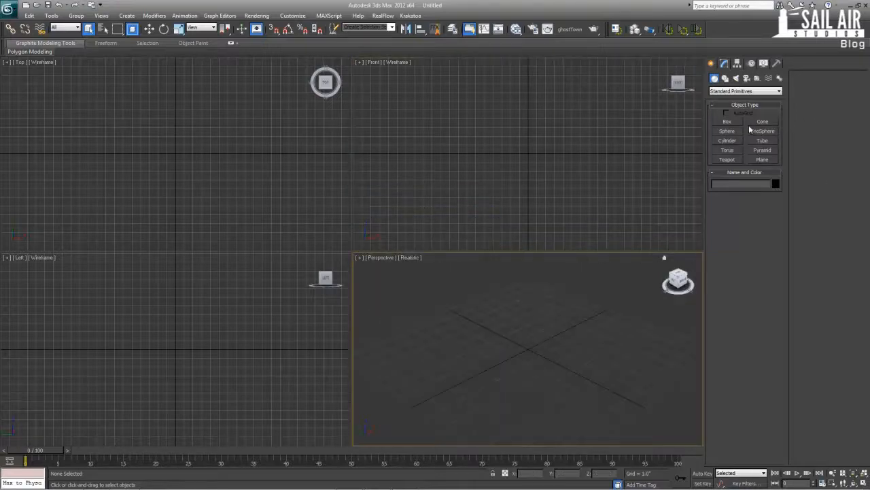
{"action": "left_click", "coordinate": [732, 159]}
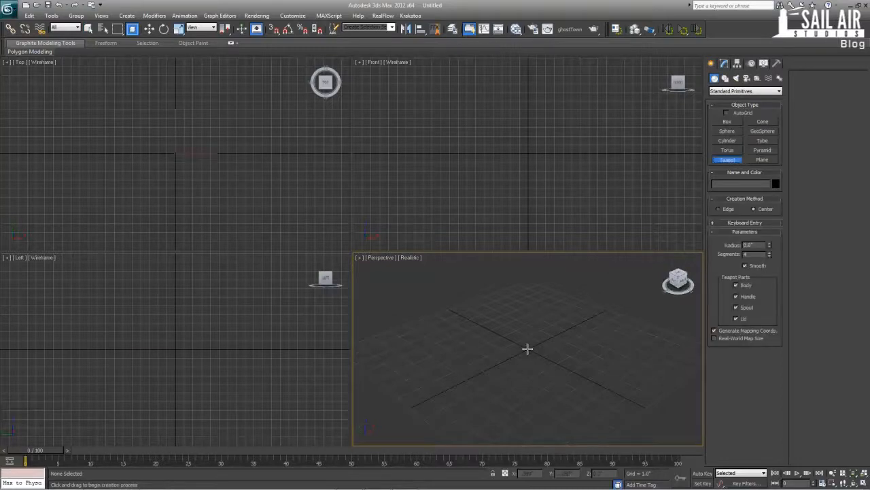
{"action": "left_click_drag", "start_coordinate": [526, 348], "coordinate": [542, 366]}
{"action": "right_click", "coordinate": [542, 365]}
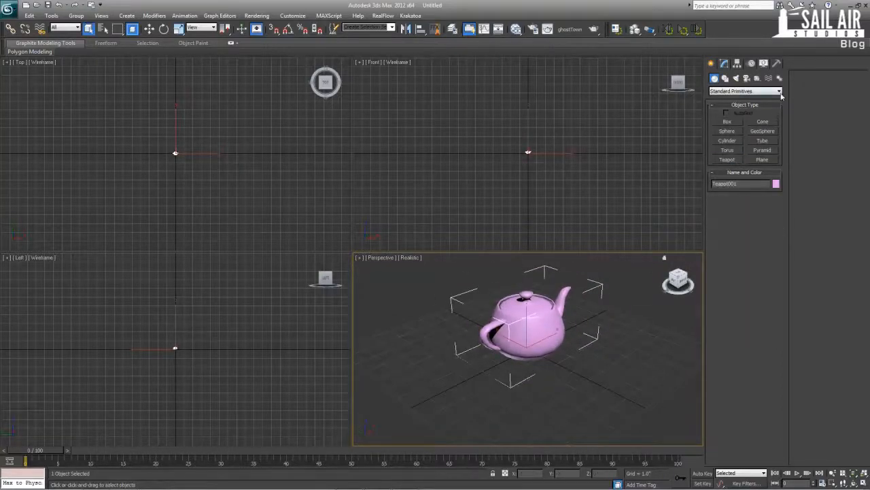
- Set the teapot's radius to 3 inches and its segments to 6
{"action": "left_click", "coordinate": [725, 64]}
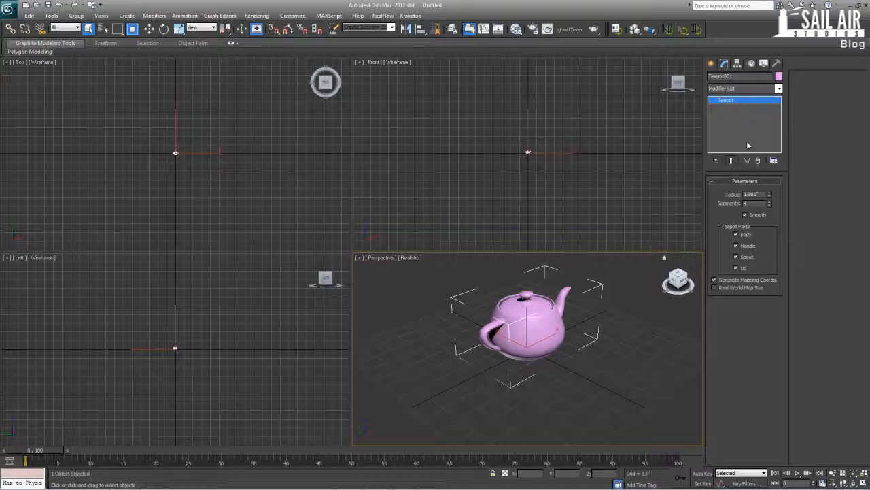
{"action": "left_click_drag", "start_coordinate": [761, 195], "coordinate": [693, 197]}
{"action": "type", "text": "3"}
{"action": "key", "text": "Return"}
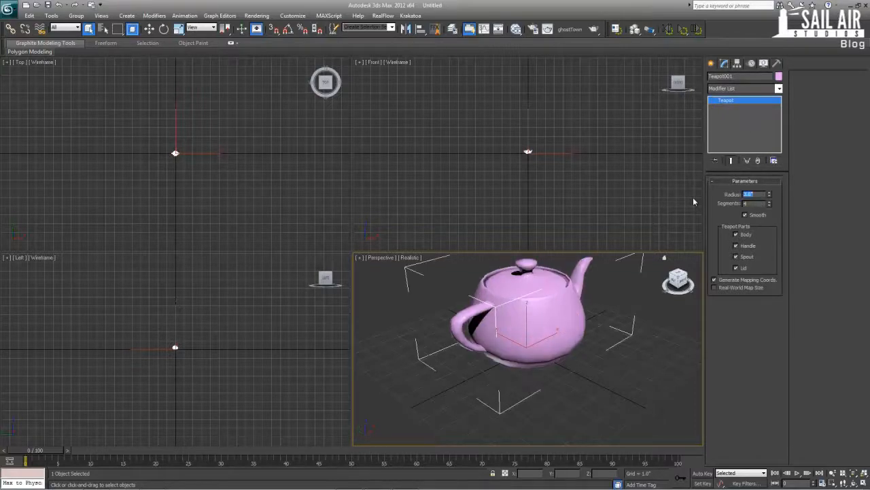
{"action": "left_click_drag", "start_coordinate": [763, 204], "coordinate": [725, 206]}
{"action": "type", "text": "6"}
{"action": "key", "text": "Return"}
{"action": "right_click", "coordinate": [544, 383]}
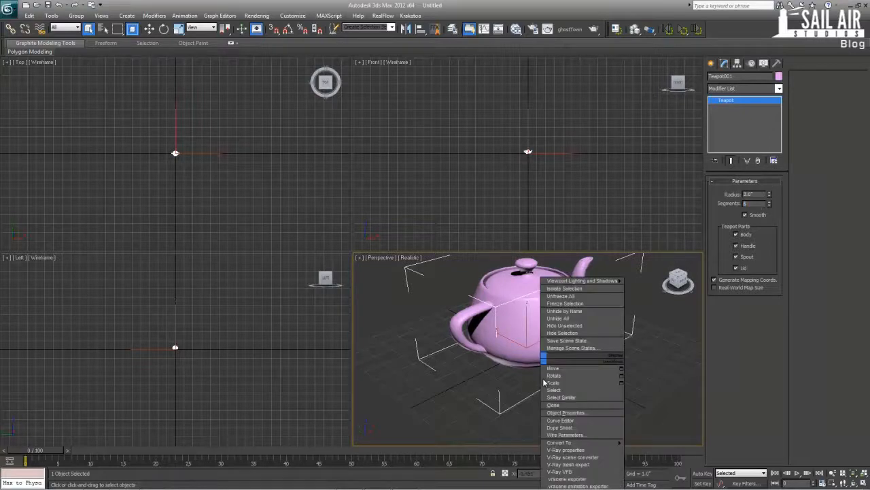
- Create a cylinder at the teapot's base, about 3.9 inches in radius and about 1.2 inches high
{"action": "left_click", "coordinate": [711, 63]}
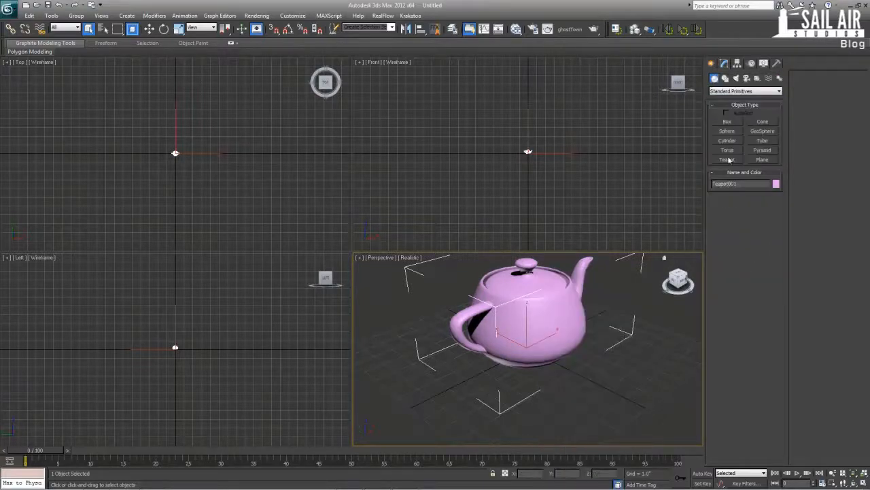
{"action": "left_click", "coordinate": [727, 140]}
{"action": "left_click_drag", "start_coordinate": [507, 393], "coordinate": [598, 408]}
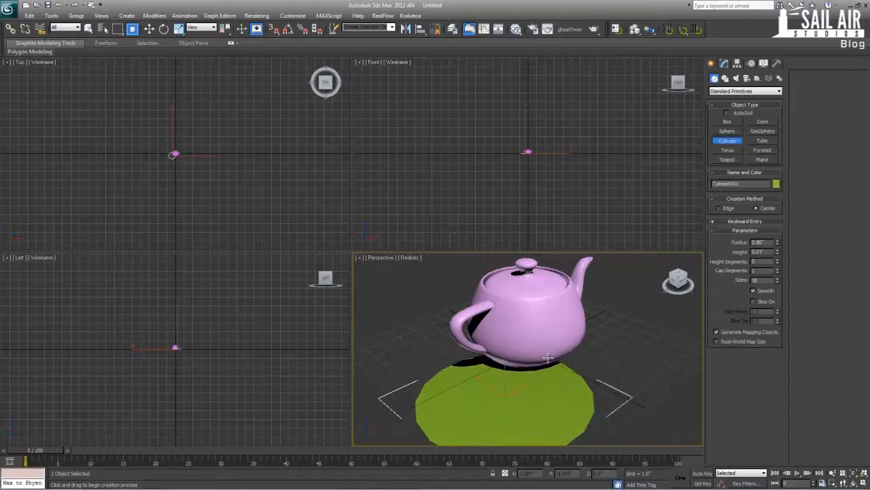
{"action": "left_click", "coordinate": [556, 335]}
{"action": "right_click", "coordinate": [556, 334]}
- Center the cylinder and the teapot at the origin by zeroing their X and Y positions
{"action": "key", "text": "w"}
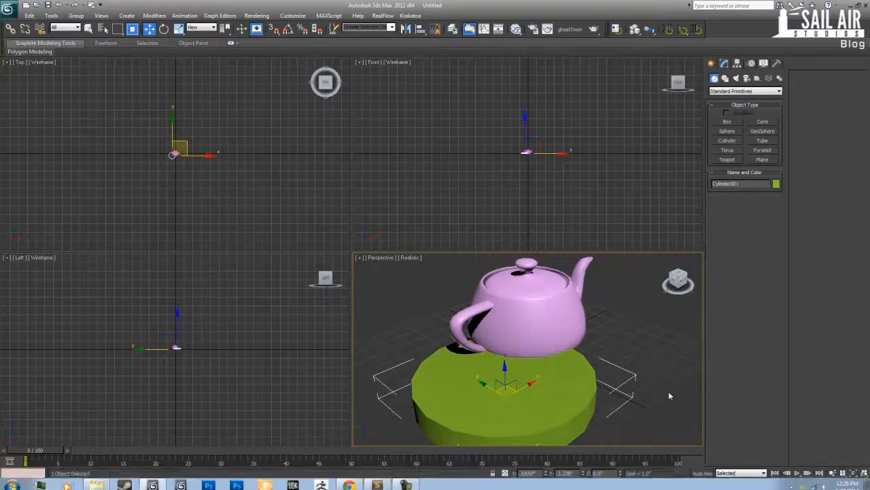
{"action": "right_click", "coordinate": [545, 475]}
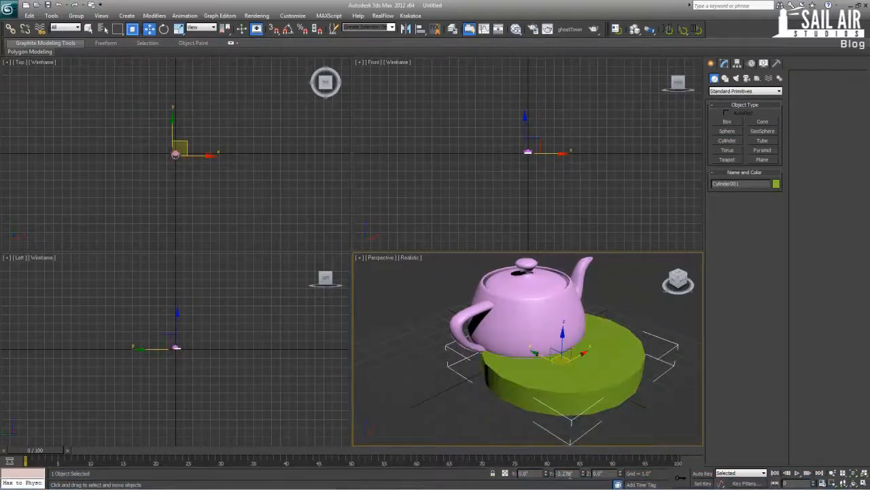
{"action": "right_click", "coordinate": [582, 475]}
{"action": "left_click", "coordinate": [565, 318]}
{"action": "right_click", "coordinate": [546, 475]}
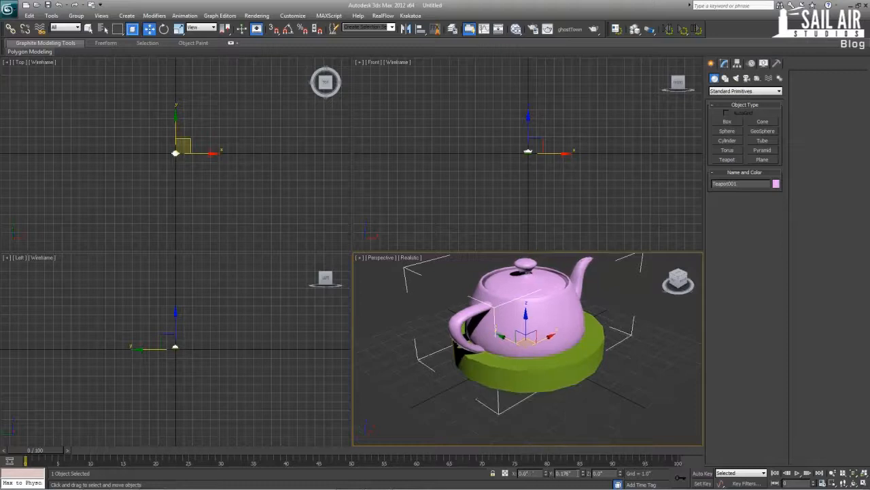
{"action": "right_click", "coordinate": [584, 475]}
- Set the cylinder's radius to 6 inches and its height to 0.5 inches
{"action": "left_click", "coordinate": [546, 387]}
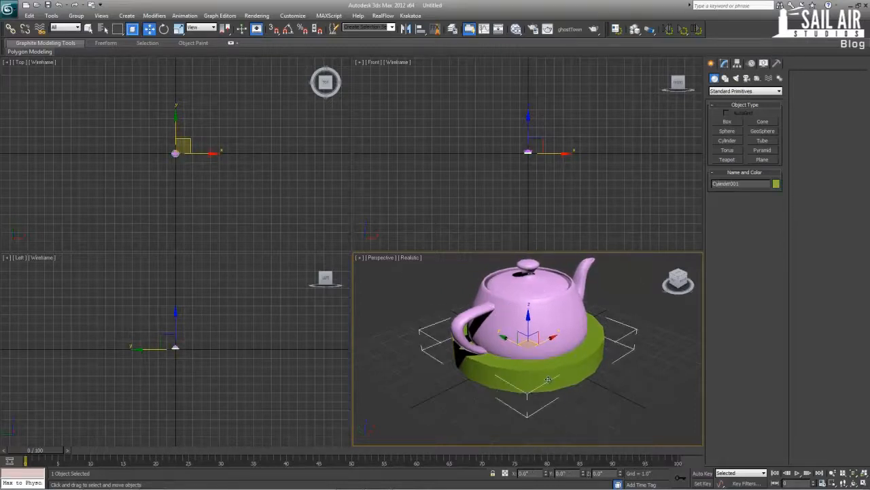
{"action": "left_click", "coordinate": [724, 63]}
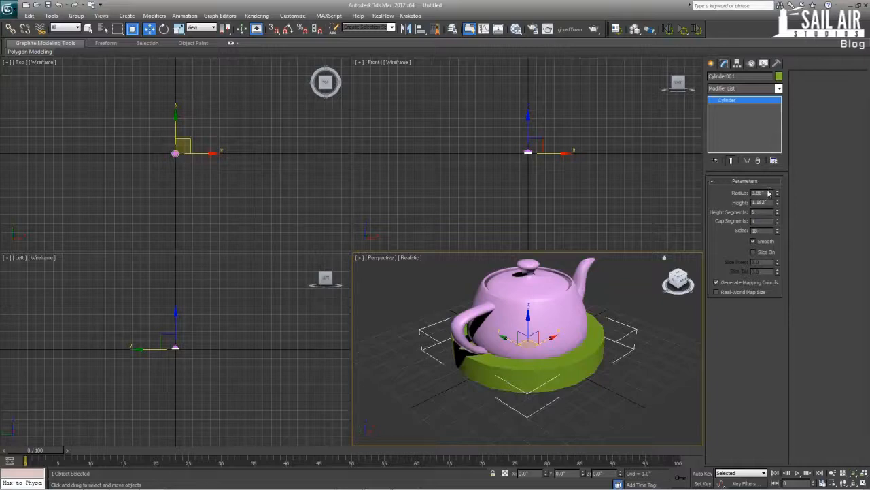
{"action": "type", "text": "6"}
{"action": "key", "text": "Return"}
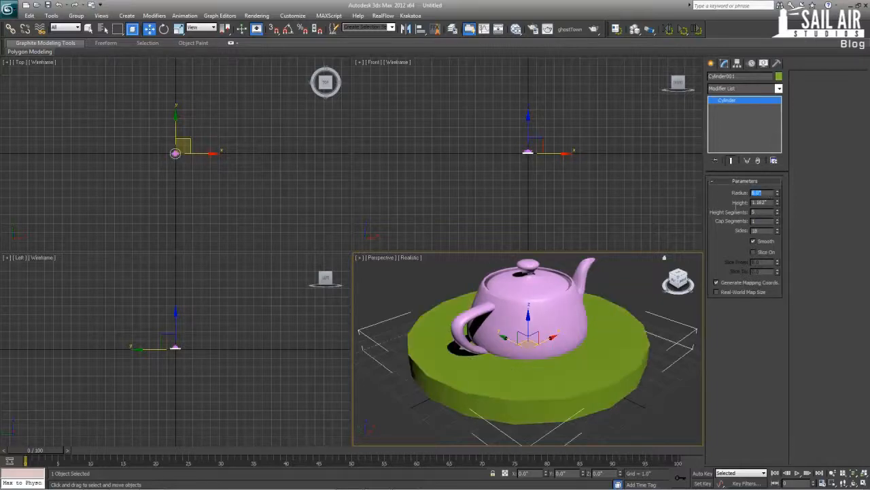
{"action": "left_click", "coordinate": [767, 202]}
{"action": "double_click", "coordinate": [767, 202]}
{"action": "type", "text": ".3"}
{"action": "key", "text": "Return"}
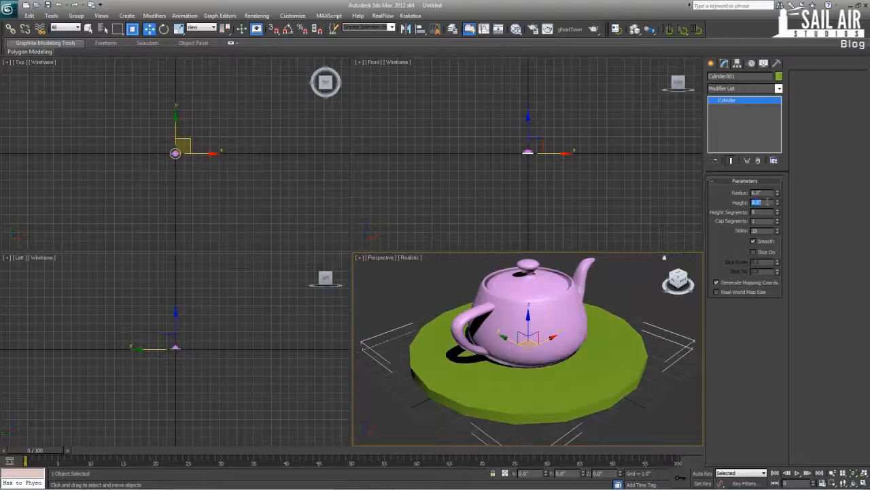
- Set the cylinder's radius to 5 inches and the teapot's radius to 3.5 inches
{"action": "key", "text": "alt+w"}
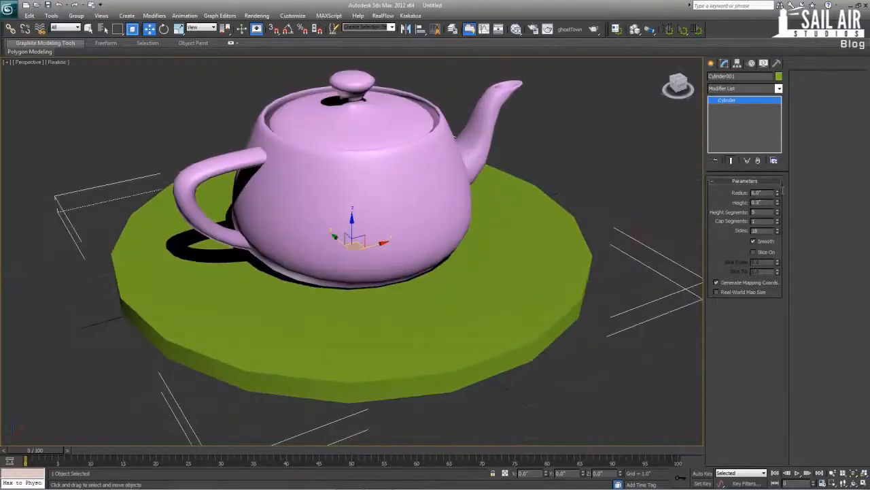
{"action": "type", "text": "5"}
{"action": "key", "text": "Return"}
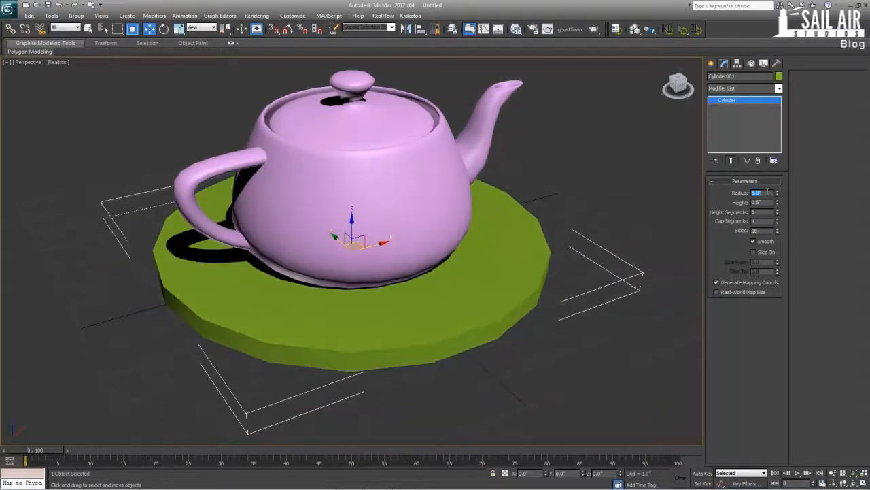
{"action": "left_click", "coordinate": [442, 209]}
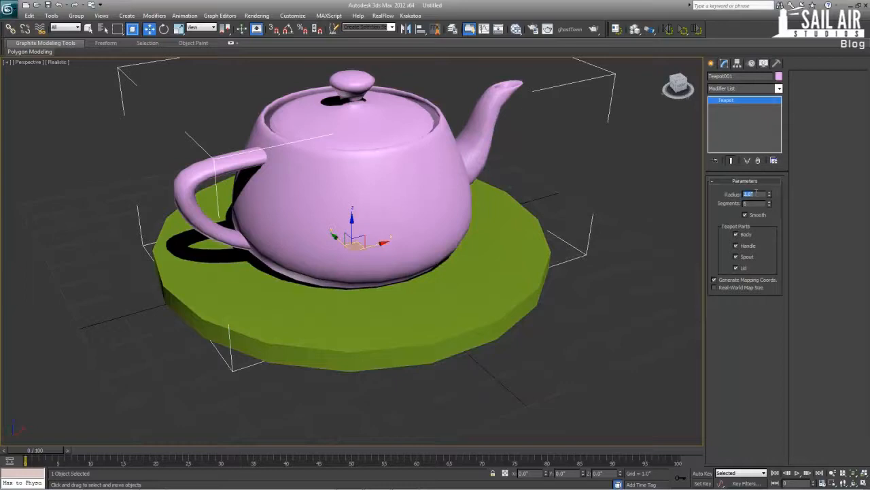
{"action": "type", "text": "3.5"}
{"action": "key", "text": "Return"}
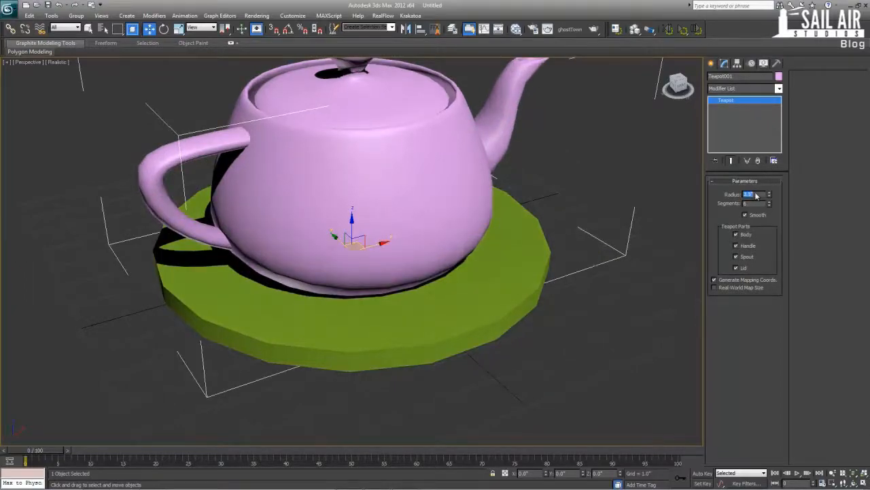
- Set the cylinder's radius to 5.5 inches, height segments to 1 and sides to 36, with edged faces displayed
{"action": "left_click", "coordinate": [508, 272]}
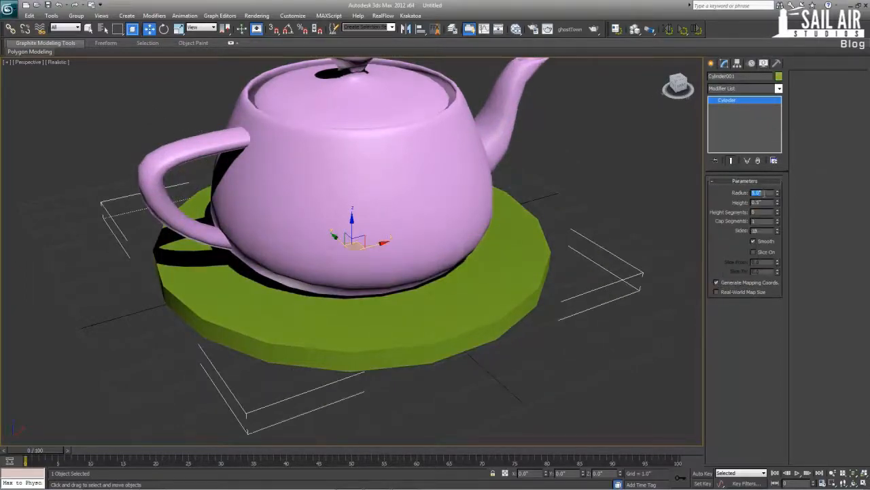
{"action": "key", "text": "Return"}
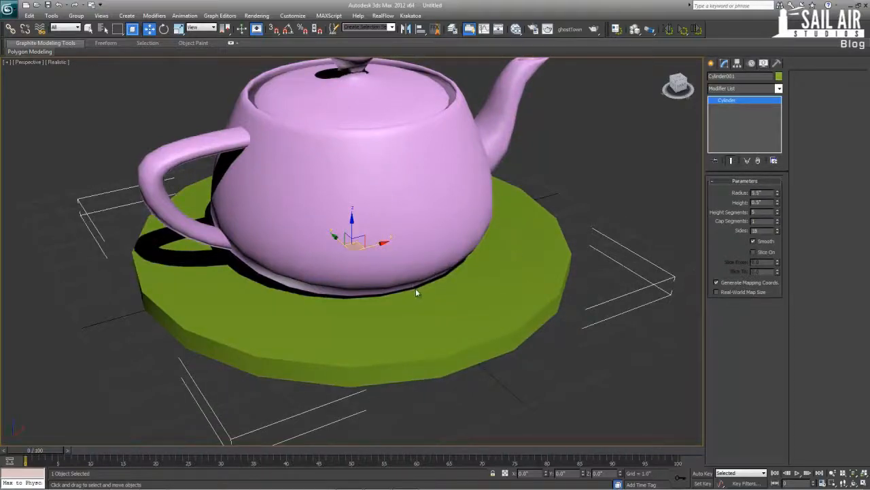
{"action": "key", "text": "F4"}
{"action": "right_click", "coordinate": [779, 213]}
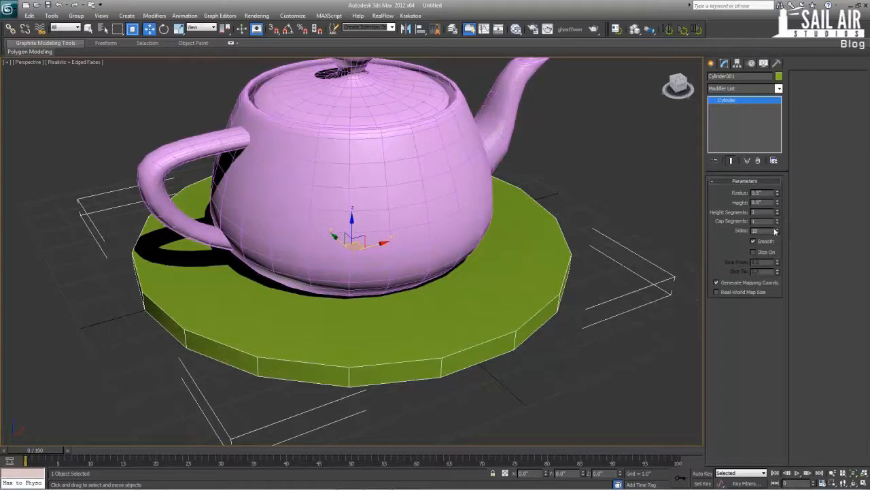
{"action": "double_click", "coordinate": [767, 230]}
{"action": "type", "text": "36"}
{"action": "key", "text": "Return"}
- Convert the cylinder under the teapot to an Editable Poly
{"action": "right_click", "coordinate": [488, 281]}
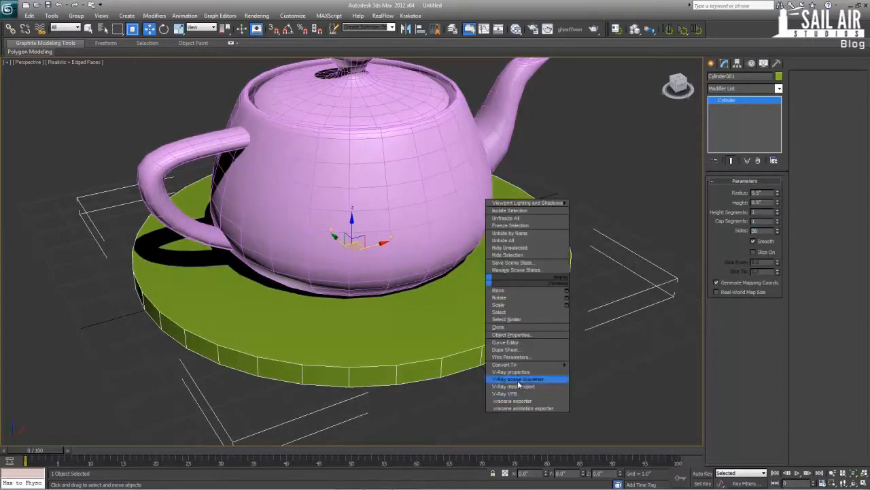
{"action": "mouse_move", "coordinate": [544, 365]}
{"action": "left_click", "coordinate": [601, 372]}
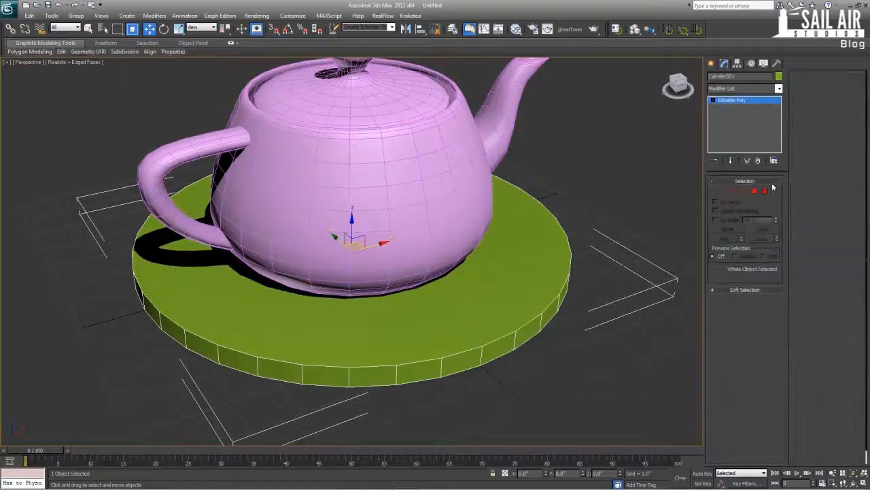
- Inset the top face of the round base repeatedly by 0.25 inches to create concentric rings
{"action": "key", "text": "4"}
{"action": "left_click", "coordinate": [521, 279]}
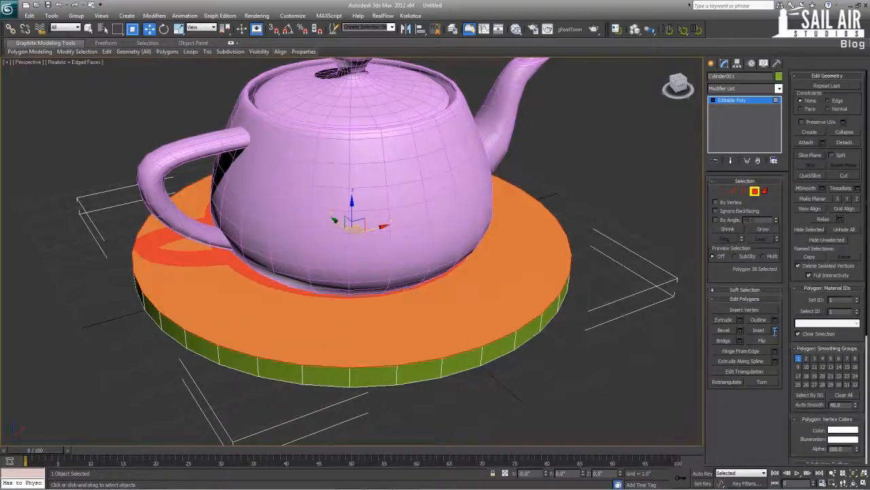
{"action": "left_click", "coordinate": [774, 329]}
{"action": "type", "text": "0.25"}
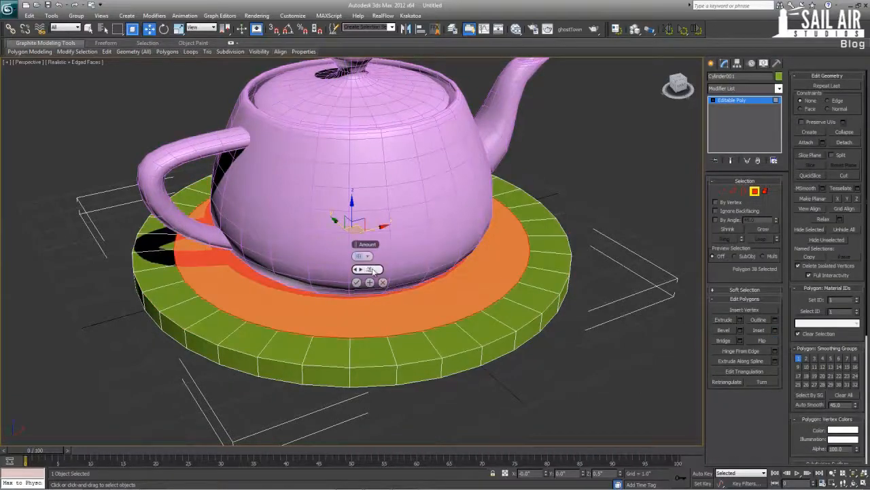
{"action": "key", "text": "Return"}
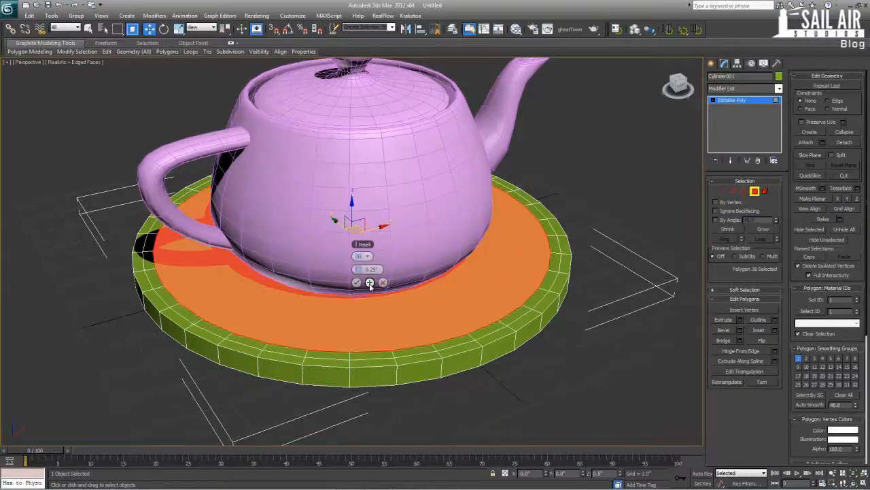
{"action": "left_click", "coordinate": [370, 283]}
{"action": "left_click", "coordinate": [369, 282]}
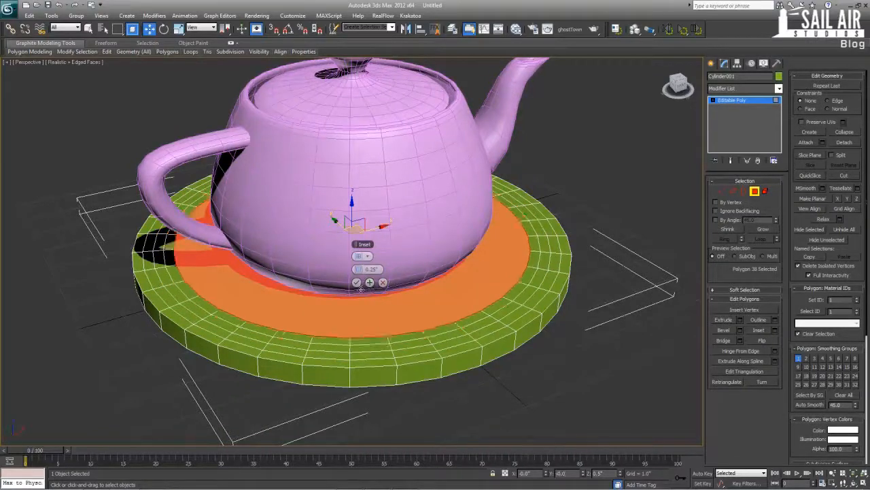
{"action": "left_click", "coordinate": [357, 283]}
- Collapse the innermost top polygon of the base into a single centre vertex
{"action": "left_click", "coordinate": [251, 332]}
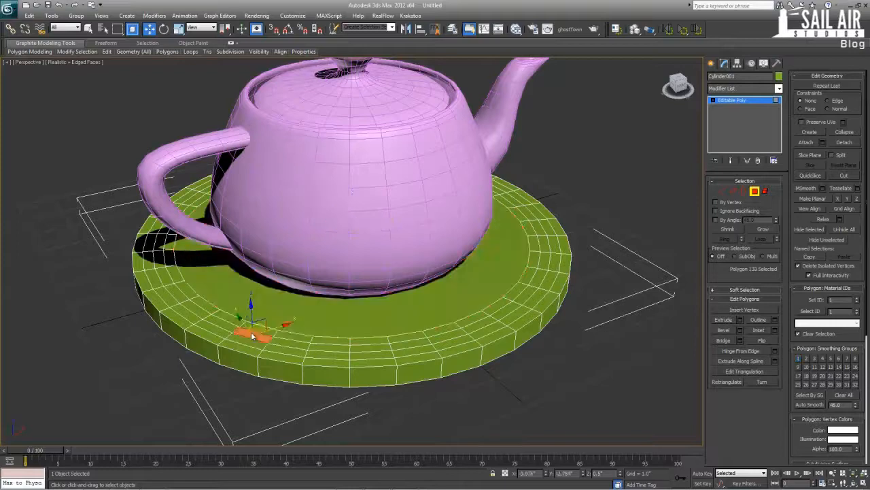
{"action": "key", "text": "ctrl+z"}
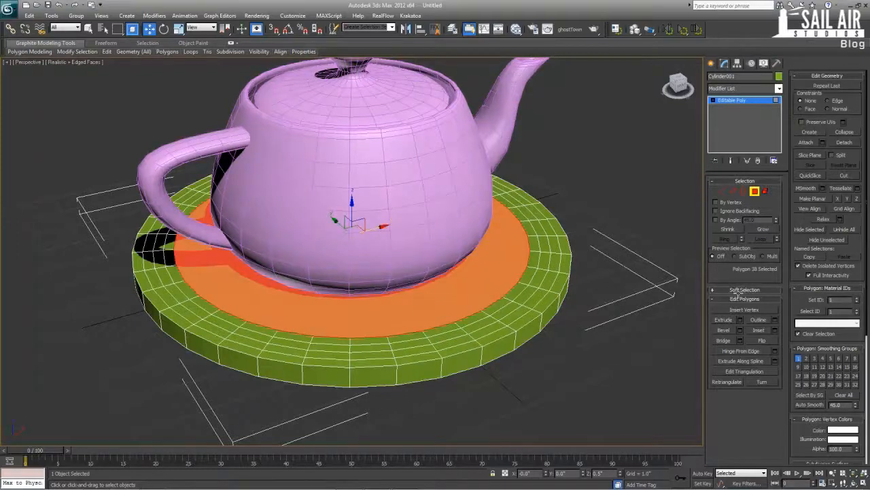
{"action": "left_click", "coordinate": [845, 132]}
- Try extruding the second polygon ring from the rim on the base's top by -0.125 inches
{"action": "left_click", "coordinate": [437, 348]}
{"action": "left_click", "coordinate": [417, 350], "text": "shift"}
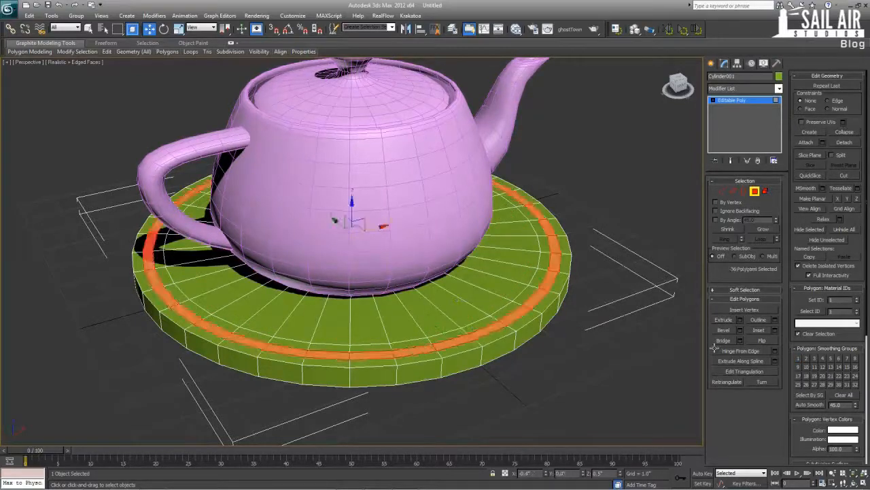
{"action": "left_click", "coordinate": [739, 320]}
{"action": "middle_click_drag", "start_coordinate": [594, 297], "coordinate": [588, 297]}
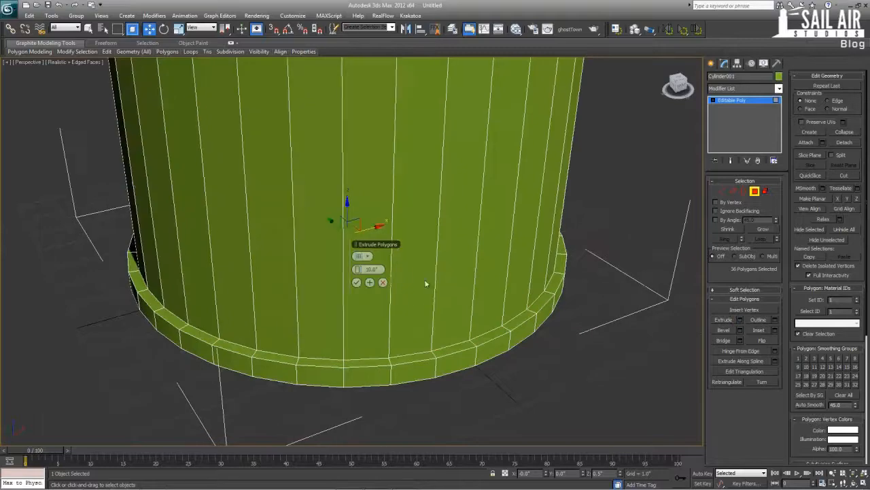
{"action": "right_click", "coordinate": [346, 268]}
{"action": "right_click", "coordinate": [356, 272]}
{"action": "right_click", "coordinate": [356, 271]}
{"action": "left_click", "coordinate": [356, 270]}
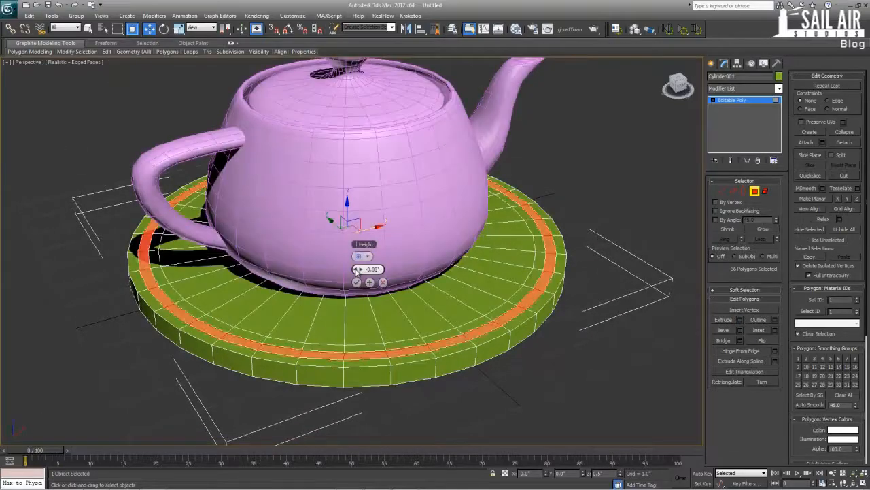
{"action": "middle_click_drag", "start_coordinate": [511, 284], "coordinate": [480, 271]}
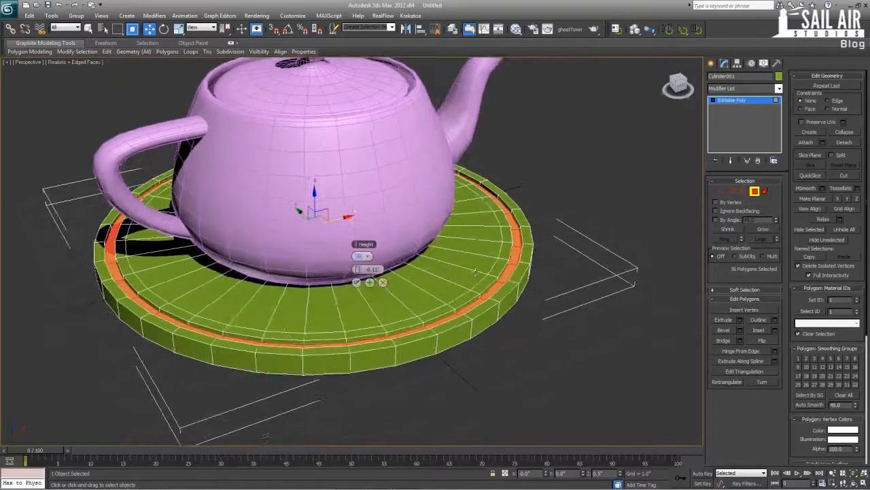
{"action": "scroll", "coordinate": [479, 271], "scroll_direction": "up", "scroll_amount": 3}
{"action": "left_click", "coordinate": [372, 272]}
{"action": "type", "text": "-0.25"}
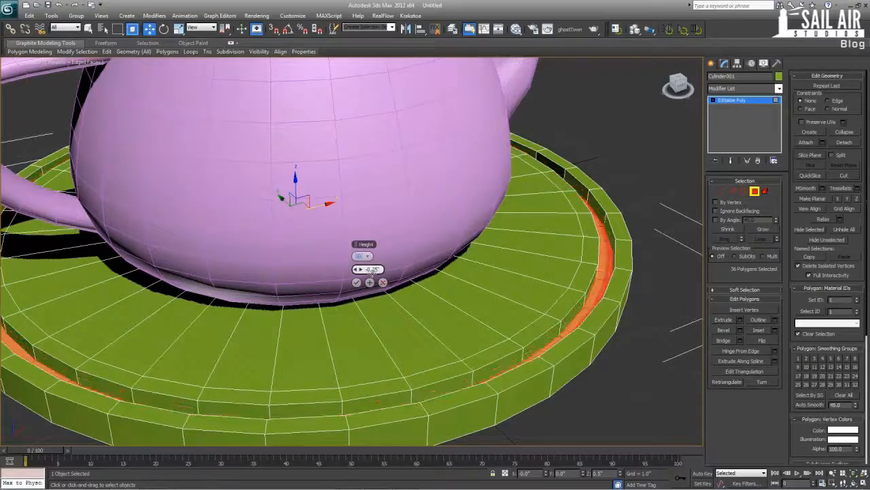
{"action": "key", "text": "Return"}
{"action": "key", "text": "Return"}
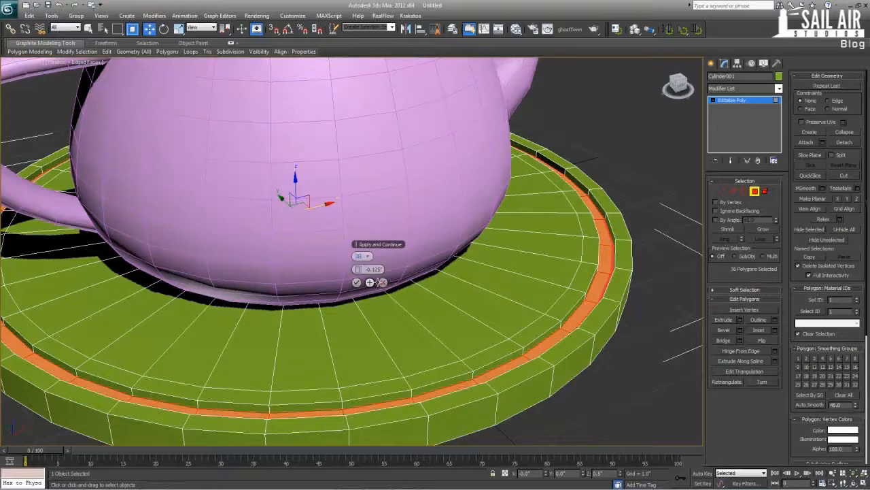
{"action": "left_click", "coordinate": [358, 282]}
- Practise selecting the complete second polygon ring on the base's top from two adjacent polygons
{"action": "left_click", "coordinate": [563, 329]}
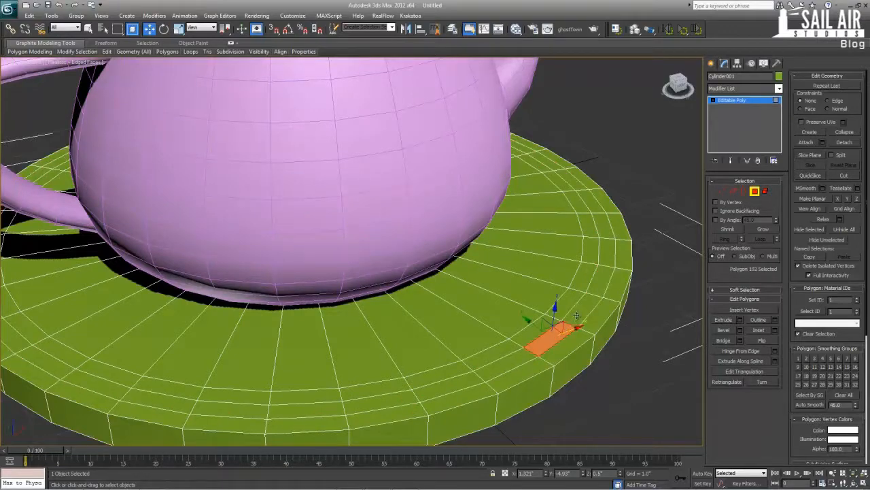
{"action": "left_click", "coordinate": [577, 314], "text": "shift"}
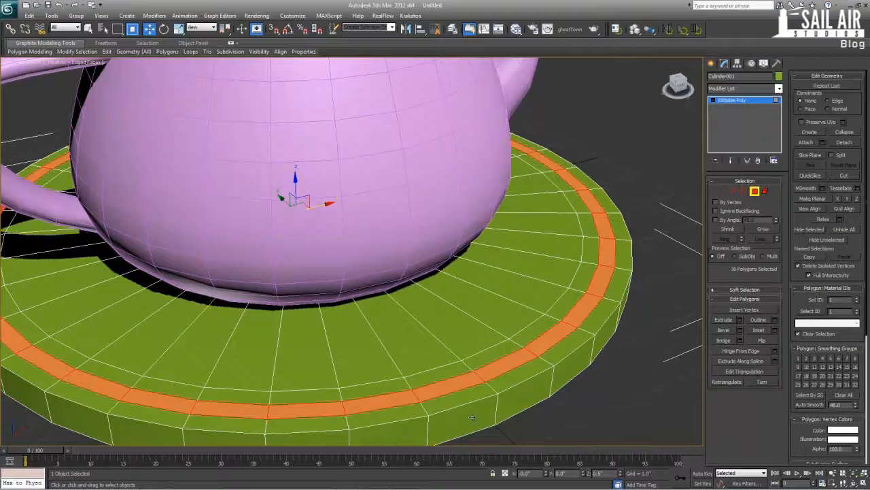
{"action": "left_click", "coordinate": [553, 340]}
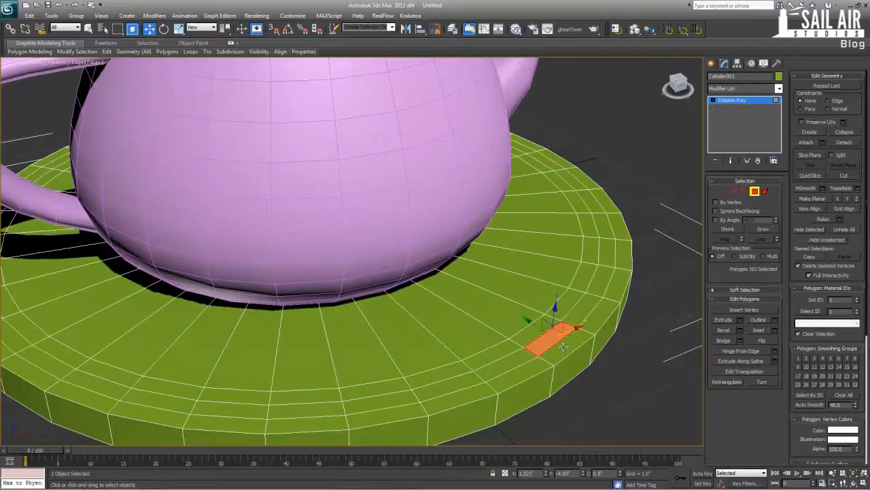
{"action": "left_click", "coordinate": [549, 352], "text": "shift"}
{"action": "left_click", "coordinate": [543, 347]}
{"action": "left_click", "coordinate": [541, 349]}
{"action": "left_click", "coordinate": [527, 358], "text": "shift"}
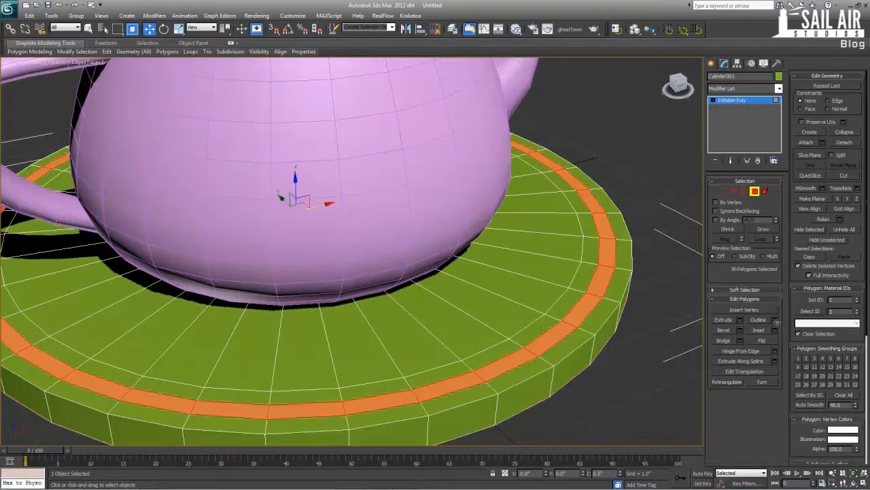
{"action": "left_click", "coordinate": [554, 338]}
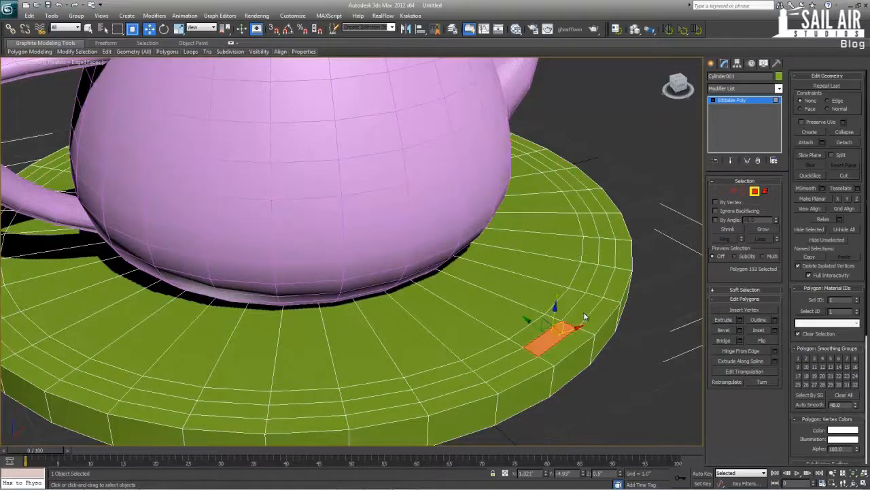
{"action": "left_click", "coordinate": [578, 316], "text": "shift"}
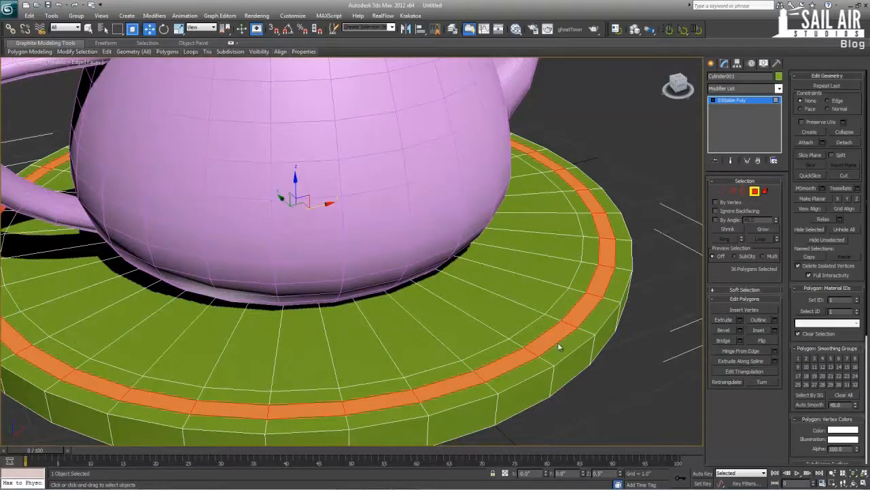
- Select the second polygon ring on the base's top and extrude it by -0.125 inches to form a groove
{"action": "left_click", "coordinate": [557, 339]}
{"action": "left_click", "coordinate": [563, 347], "text": "shift"}
{"action": "left_click", "coordinate": [580, 314], "text": "shift"}
{"action": "left_click", "coordinate": [740, 320]}
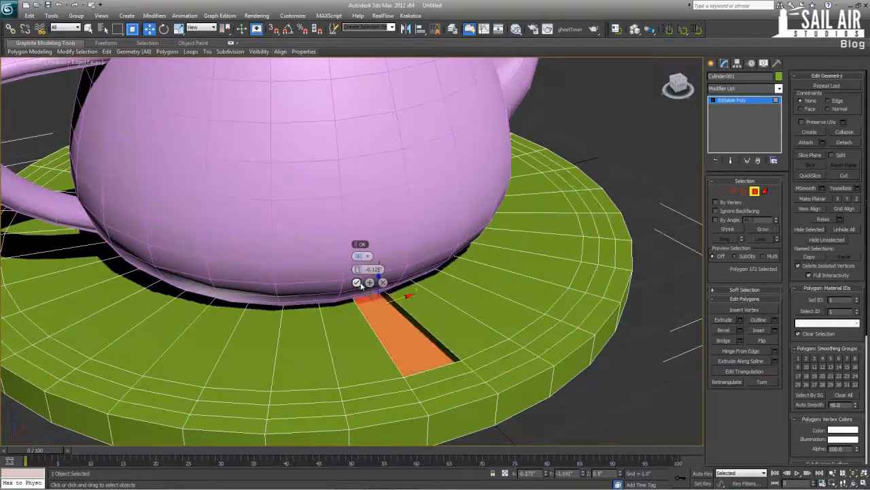
{"action": "left_click", "coordinate": [358, 282]}
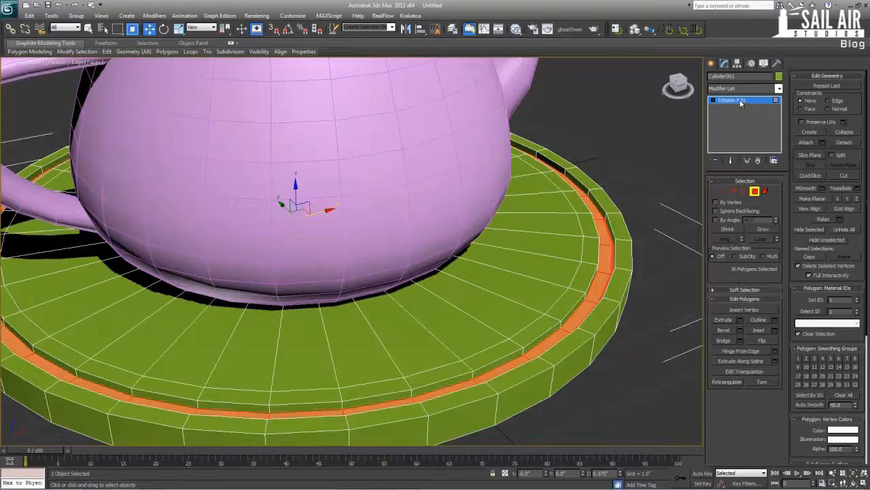
- Add a TurboSmooth modifier to the grooved base
{"action": "left_click", "coordinate": [732, 191]}
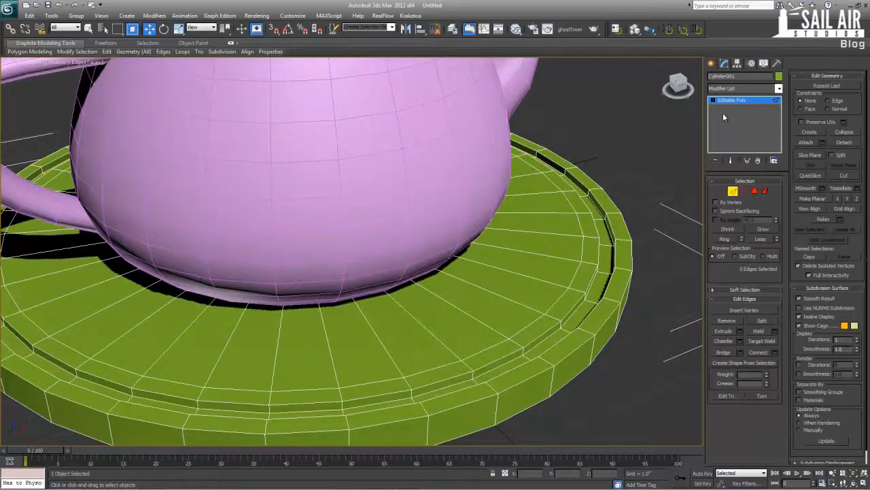
{"action": "left_click", "coordinate": [744, 99]}
{"action": "left_click", "coordinate": [742, 91]}
{"action": "type", "text": "tu"}
{"action": "key", "text": "Return"}
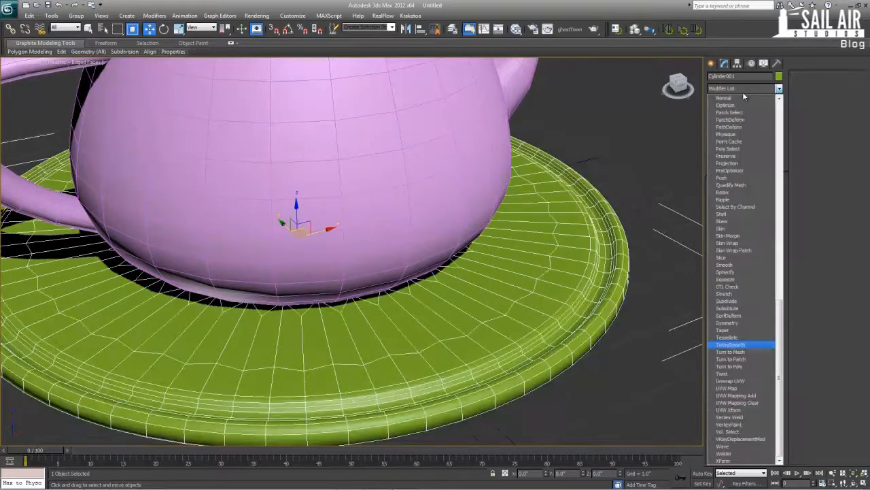
- Connect the radial edge ring on the base's outer top rim with 2 segments, pinched outward toward the rim's borders
{"action": "left_click", "coordinate": [731, 107]}
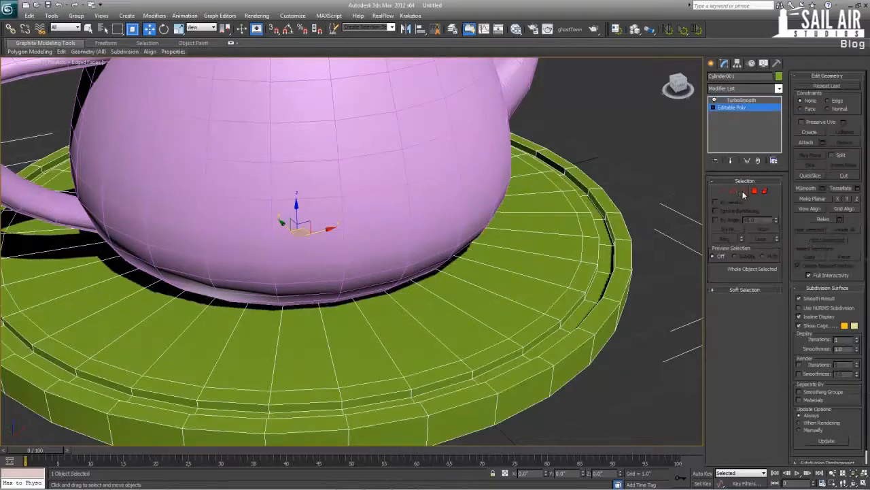
{"action": "left_click", "coordinate": [733, 192]}
{"action": "left_click", "coordinate": [631, 270]}
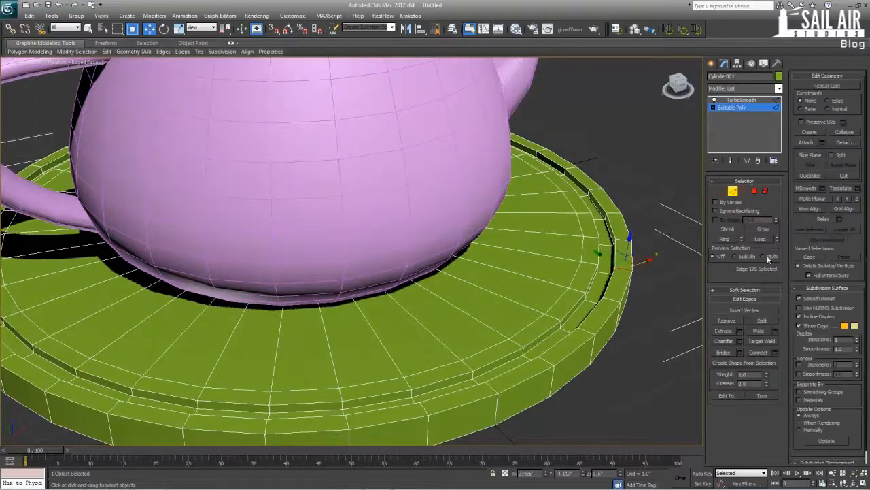
{"action": "left_click", "coordinate": [729, 239]}
{"action": "left_click", "coordinate": [624, 241]}
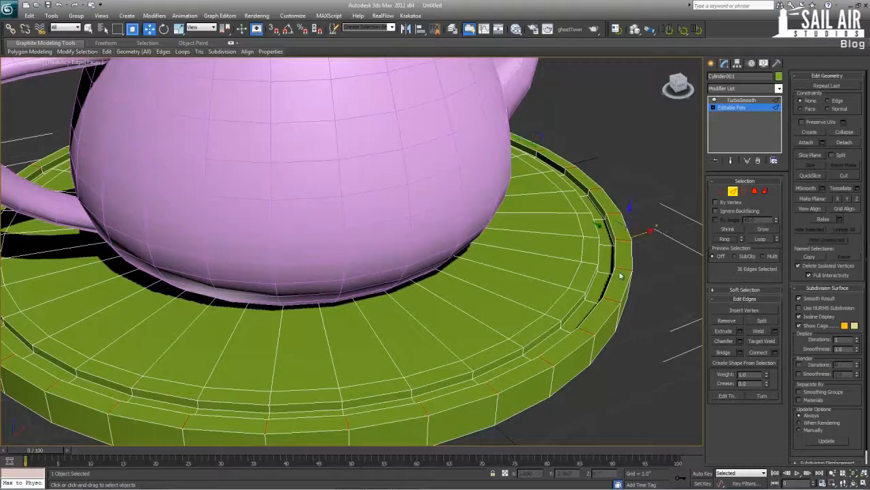
{"action": "left_click", "coordinate": [621, 271]}
{"action": "left_click", "coordinate": [591, 330]}
{"action": "left_click", "coordinate": [774, 352]}
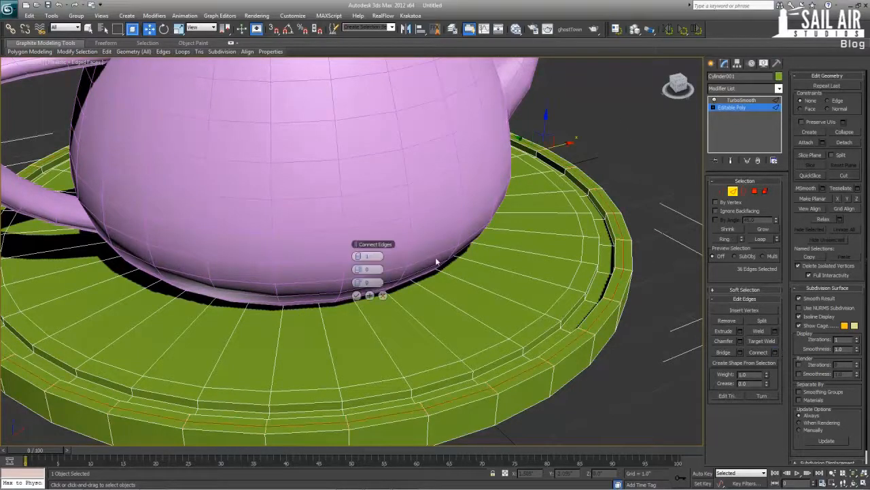
{"action": "left_click", "coordinate": [361, 258]}
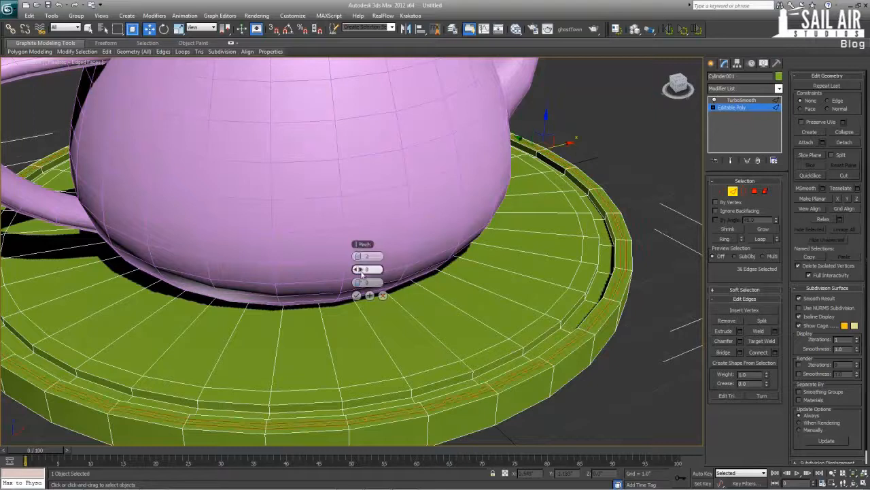
{"action": "left_click_drag", "start_coordinate": [358, 269], "coordinate": [424, 277]}
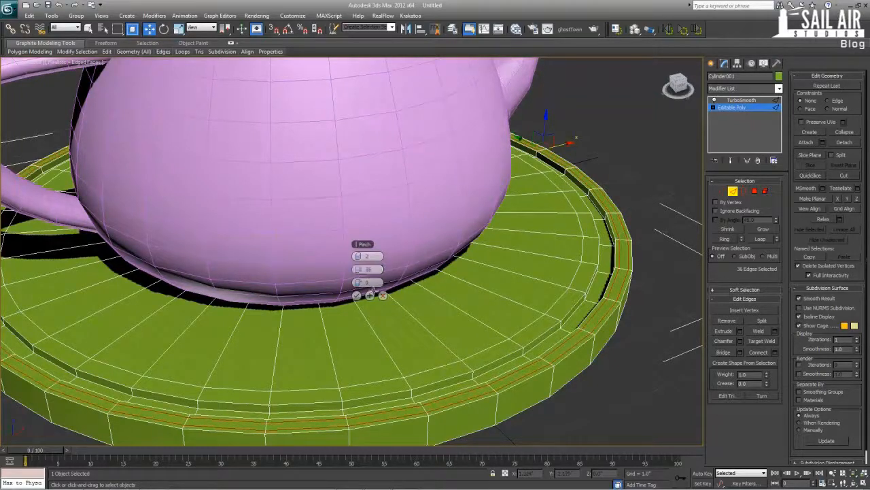
{"action": "left_click", "coordinate": [356, 295]}
- Connect the radial edge rings of the strip inside the groove and of the groove floor with the same paired segments
{"action": "left_click", "coordinate": [515, 347]}
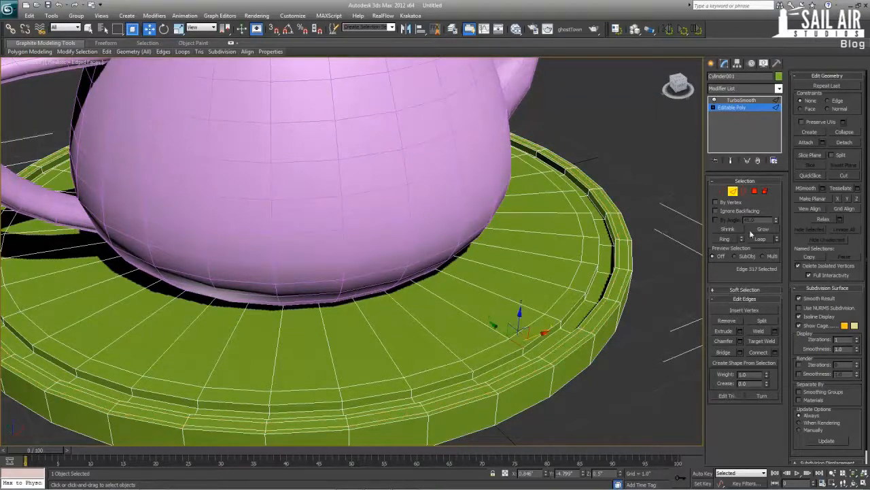
{"action": "left_click", "coordinate": [725, 240]}
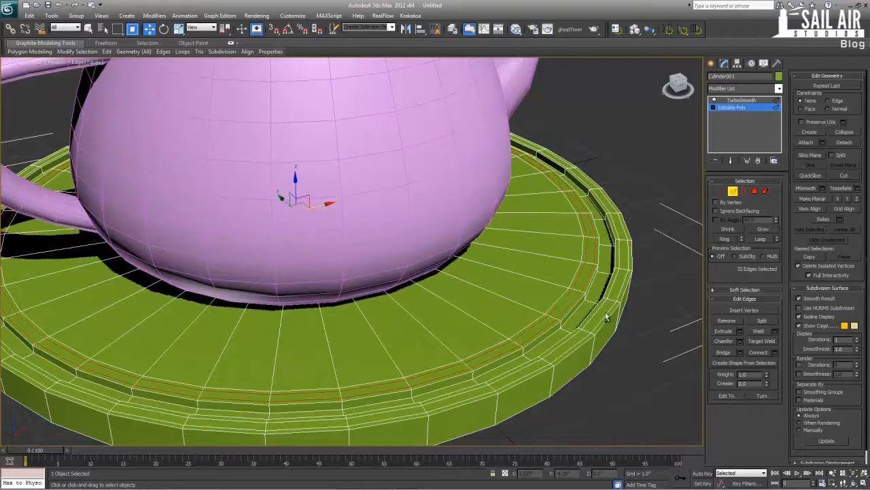
{"action": "left_click", "coordinate": [597, 312]}
{"action": "key", "text": "z"}
{"action": "left_click", "coordinate": [727, 239]}
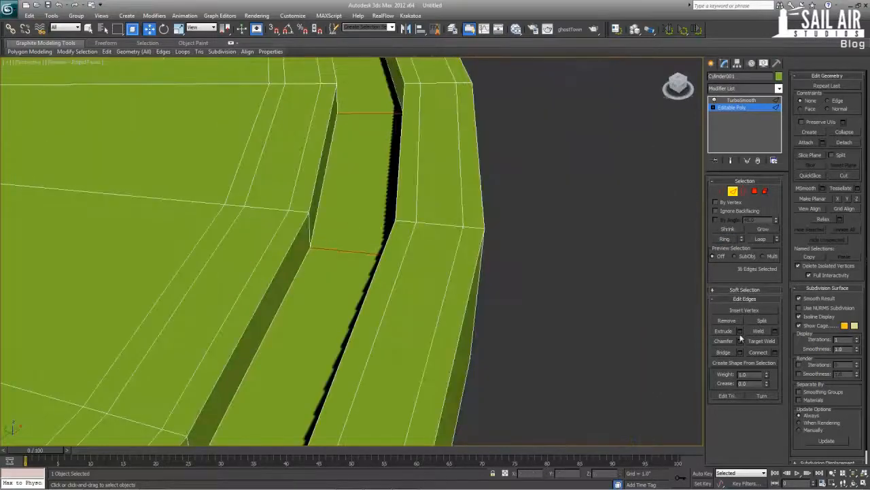
{"action": "left_click", "coordinate": [757, 352]}
- Connect the vertical edge rings on both walls of the groove with the same paired segments
{"action": "middle_click_drag", "start_coordinate": [491, 344], "coordinate": [401, 194], "text": "alt"}
{"action": "left_click", "coordinate": [327, 158]}
{"action": "key", "text": "z"}
{"action": "left_click", "coordinate": [549, 225], "text": "ctrl"}
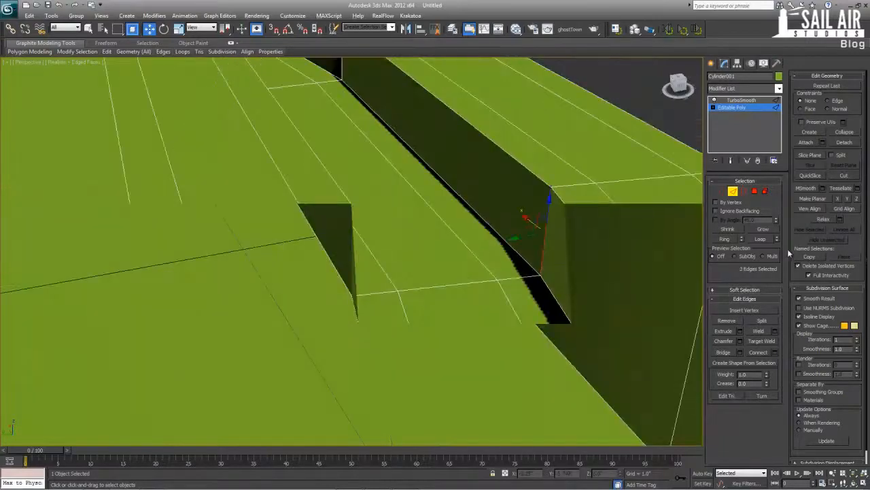
{"action": "left_click", "coordinate": [726, 240]}
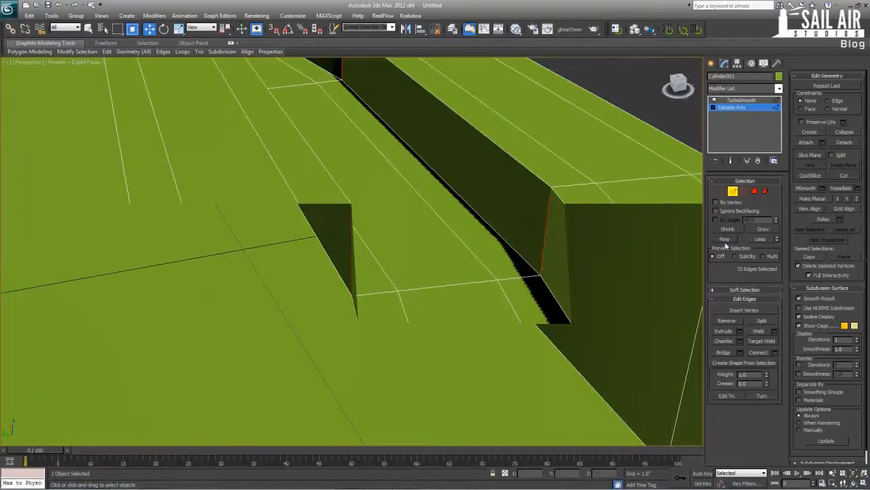
{"action": "left_click", "coordinate": [755, 353]}
{"action": "scroll", "coordinate": [471, 252], "scroll_direction": "down", "scroll_amount": 5}
{"action": "scroll", "coordinate": [471, 252], "scroll_direction": "down", "scroll_amount": 8}
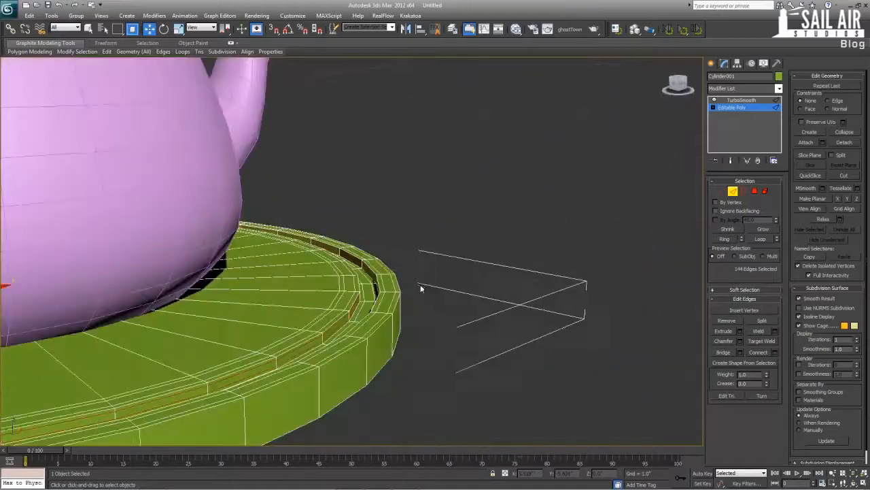
- Connect the vertical edge ring on the base's outer side wall with the same paired segments
{"action": "left_click", "coordinate": [367, 332]}
{"action": "scroll", "coordinate": [360, 306], "scroll_direction": "up", "scroll_amount": 6}
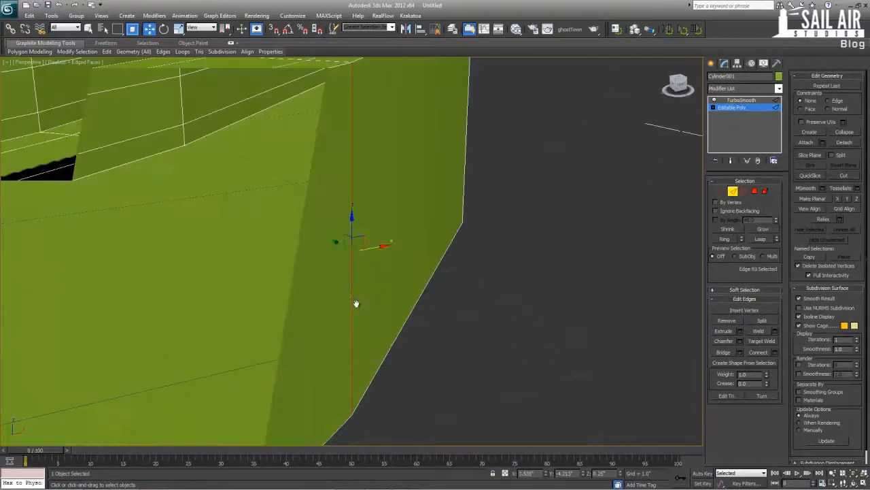
{"action": "scroll", "coordinate": [360, 304], "scroll_direction": "down", "scroll_amount": 3}
{"action": "left_click", "coordinate": [725, 239]}
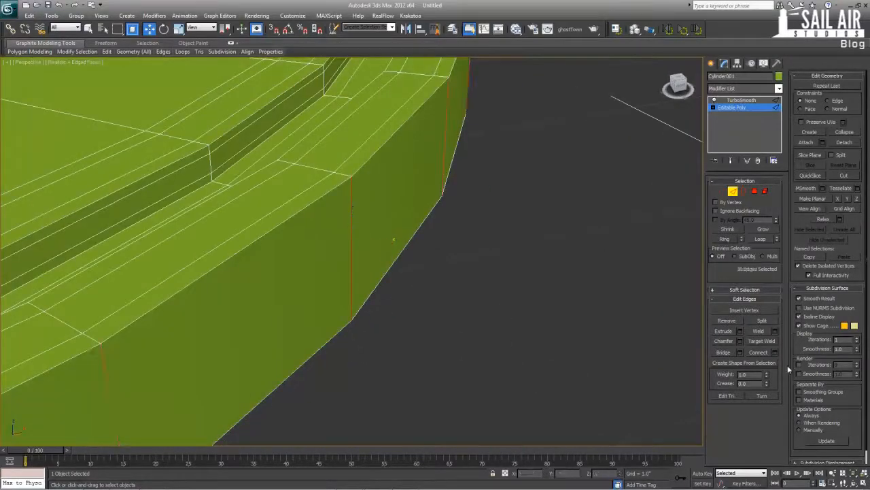
{"action": "left_click", "coordinate": [758, 352]}
{"action": "scroll", "coordinate": [479, 220], "scroll_direction": "down", "scroll_amount": 4}
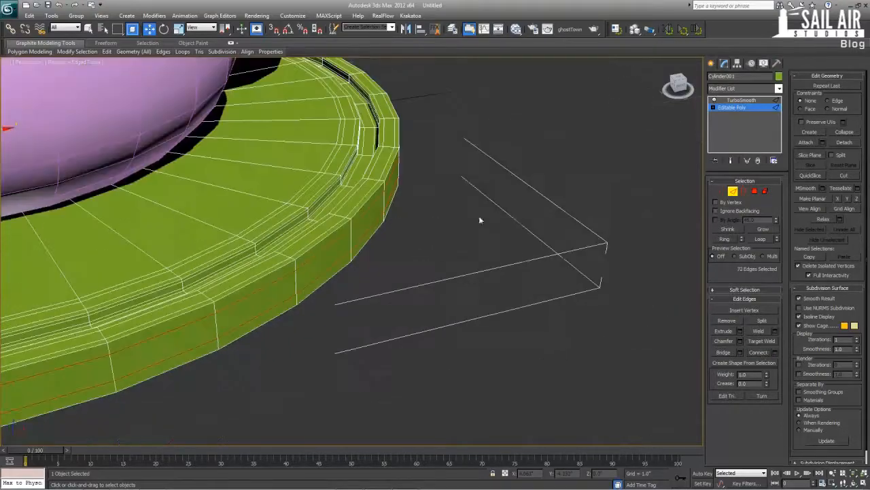
- Delete the polygon on the underside of the round base
{"action": "middle_click_drag", "start_coordinate": [480, 220], "coordinate": [501, 267], "text": "alt"}
{"action": "left_click", "coordinate": [755, 192]}
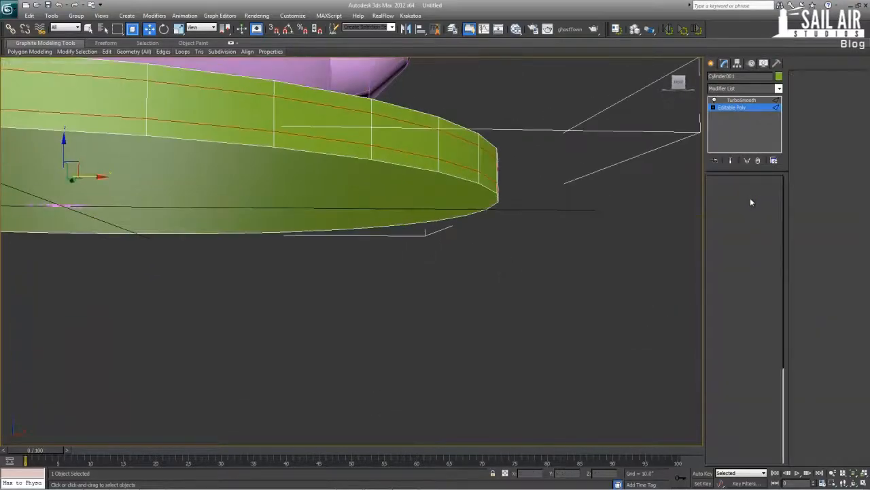
{"action": "left_click", "coordinate": [413, 189]}
{"action": "key", "text": "Delete"}
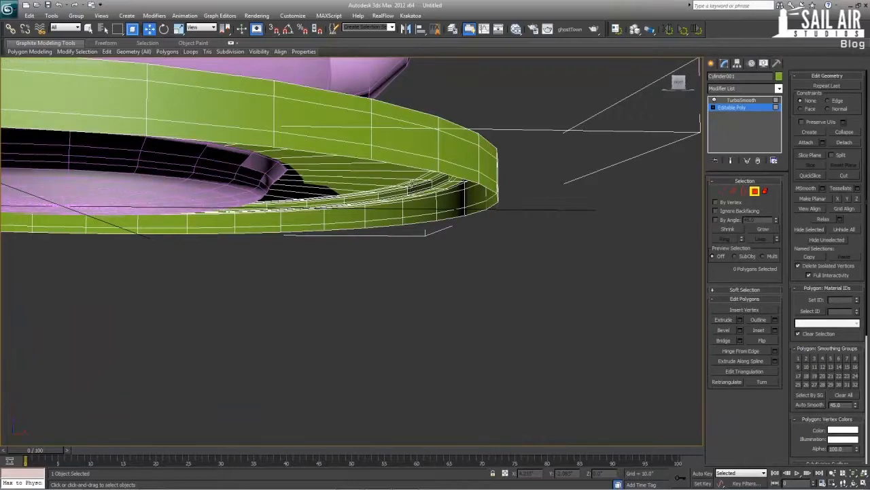
- Return the base to its TurboSmooth level, turn off edged faces and inspect the smoothed base together with the teapot
{"action": "middle_click_drag", "start_coordinate": [411, 187], "coordinate": [412, 206], "text": "alt"}
{"action": "left_click", "coordinate": [731, 107]}
{"action": "left_click", "coordinate": [741, 100]}
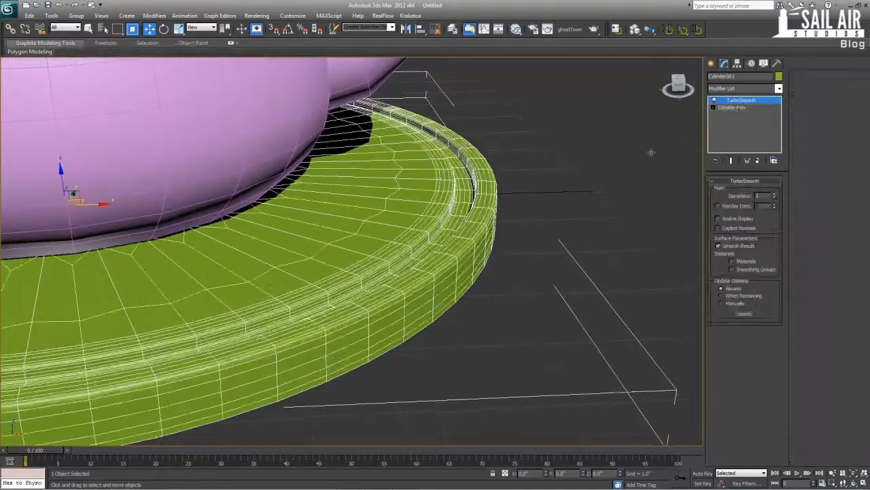
{"action": "key", "text": "F4"}
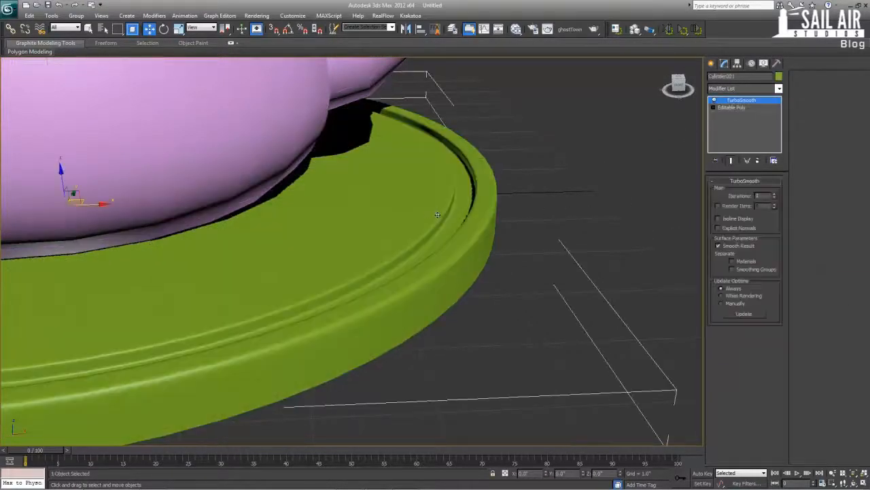
{"action": "scroll", "coordinate": [437, 215], "scroll_direction": "down", "scroll_amount": 10}
{"action": "scroll", "coordinate": [353, 253], "scroll_direction": "up", "scroll_amount": 5}
{"action": "left_click", "coordinate": [302, 214], "text": "ctrl"}
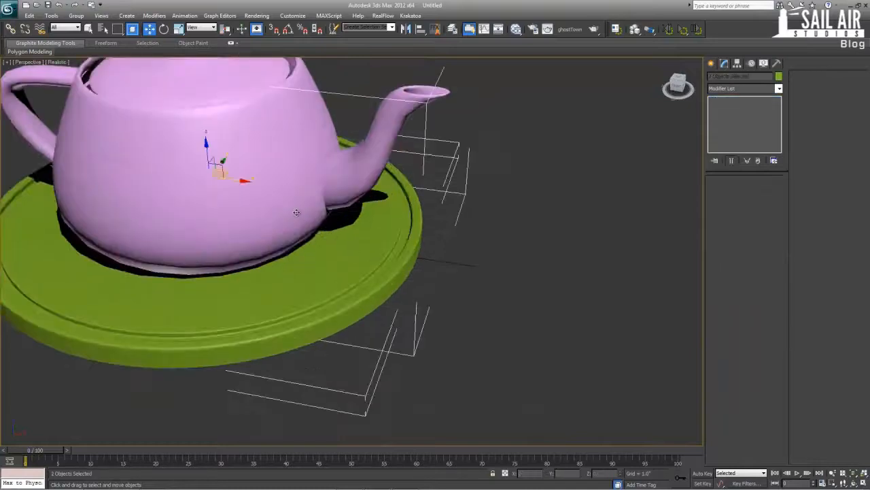
{"action": "key", "text": "z"}
{"action": "middle_click_drag", "start_coordinate": [302, 250], "coordinate": [361, 236], "text": "alt"}
{"action": "left_click", "coordinate": [519, 273]}
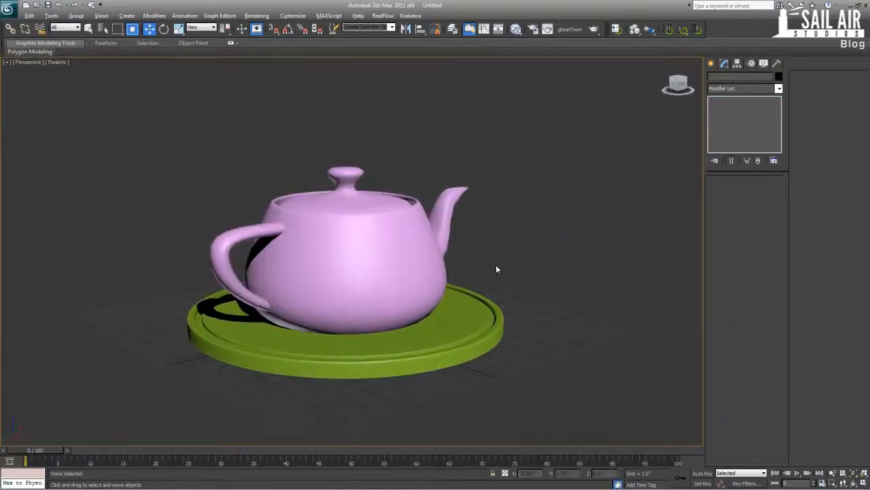
{"action": "middle_click_drag", "start_coordinate": [496, 265], "coordinate": [489, 296], "text": "alt"}
- Create a ground plane about 14.2" by 14.1" beneath the teapot and its base
{"action": "left_click", "coordinate": [711, 63]}
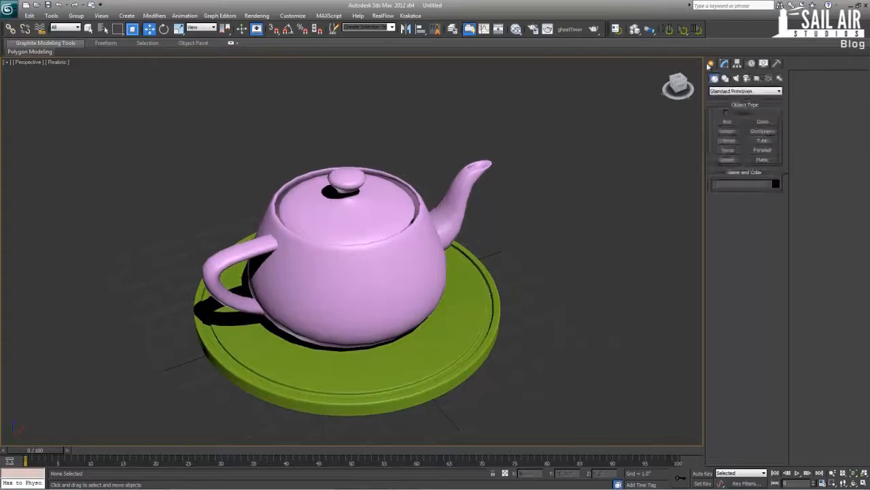
{"action": "left_click", "coordinate": [758, 160]}
{"action": "middle_click_drag", "start_coordinate": [306, 435], "coordinate": [334, 366]}
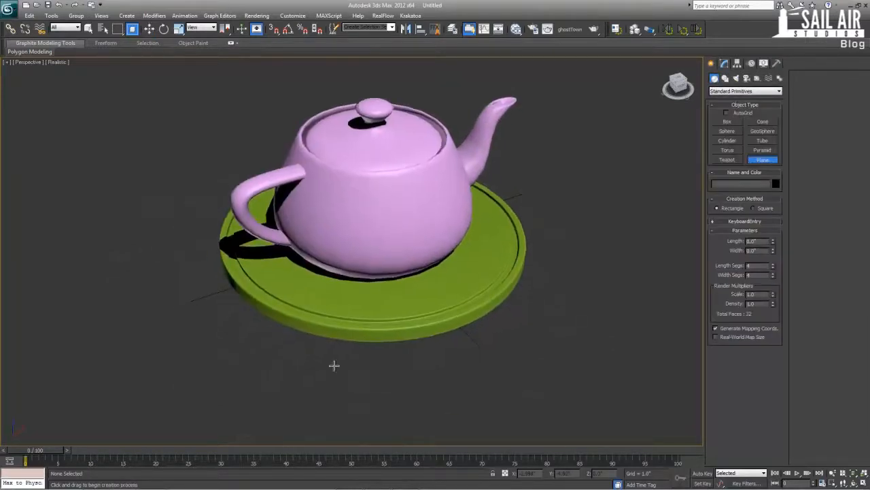
{"action": "left_click_drag", "start_coordinate": [283, 439], "coordinate": [384, 136]}
{"action": "key", "text": "w"}
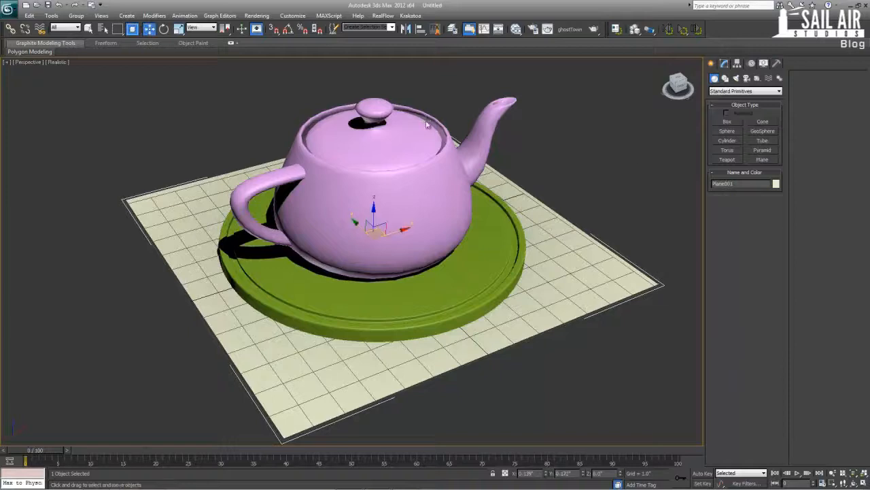
- Set the plane to 1 length segment and 10 width segments, and turn on edged faces
{"action": "left_click", "coordinate": [725, 64]}
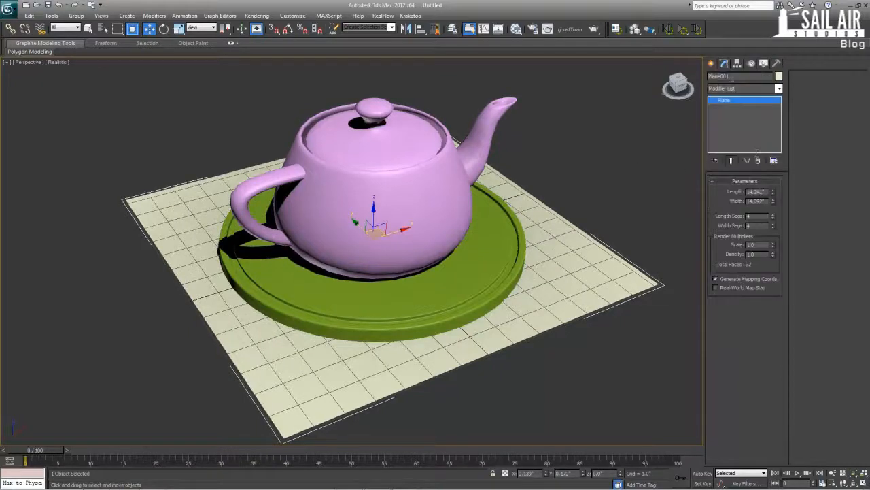
{"action": "right_click", "coordinate": [773, 216]}
{"action": "right_click", "coordinate": [773, 226]}
{"action": "left_click_drag", "start_coordinate": [767, 226], "coordinate": [714, 226]}
{"action": "type", "text": "10"}
{"action": "key", "text": "Return"}
{"action": "middle_click_drag", "start_coordinate": [548, 264], "coordinate": [539, 255]}
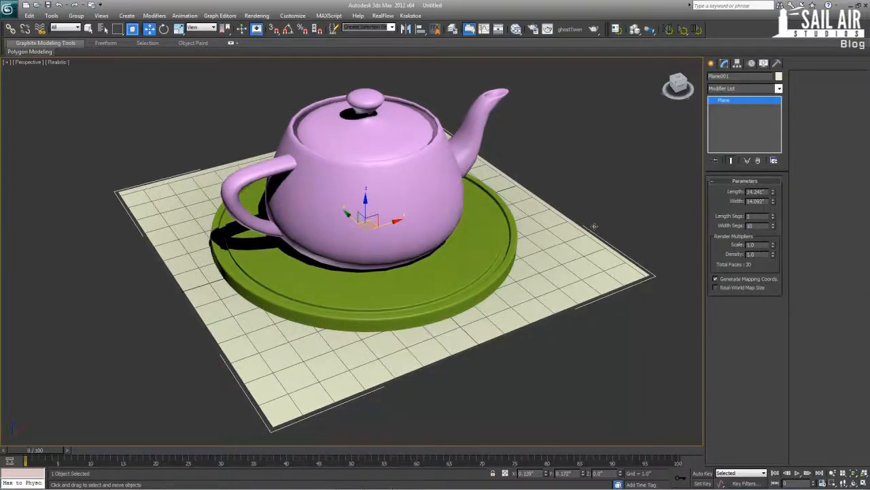
{"action": "middle_click_drag", "start_coordinate": [534, 322], "coordinate": [522, 332]}
{"action": "key", "text": "F4"}
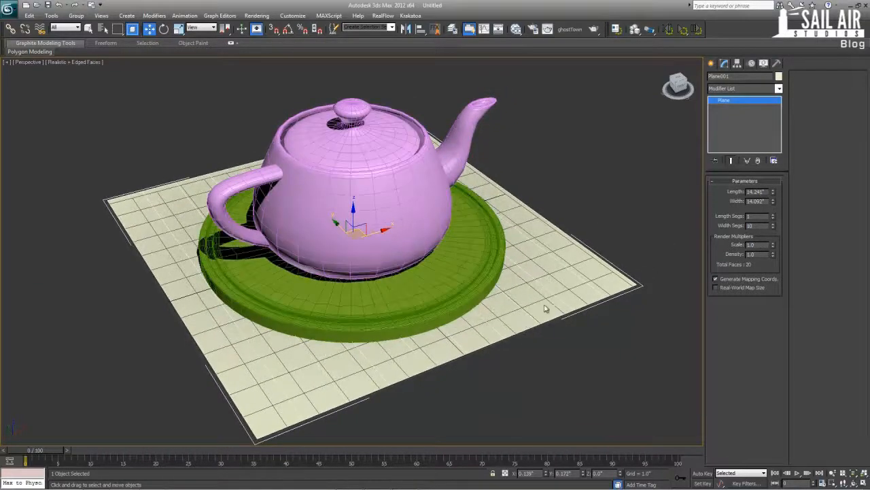
- Change the plane's object colour to grey and raise the plane to a height of about 0.47"
{"action": "middle_click_drag", "start_coordinate": [538, 361], "coordinate": [552, 330], "text": "alt"}
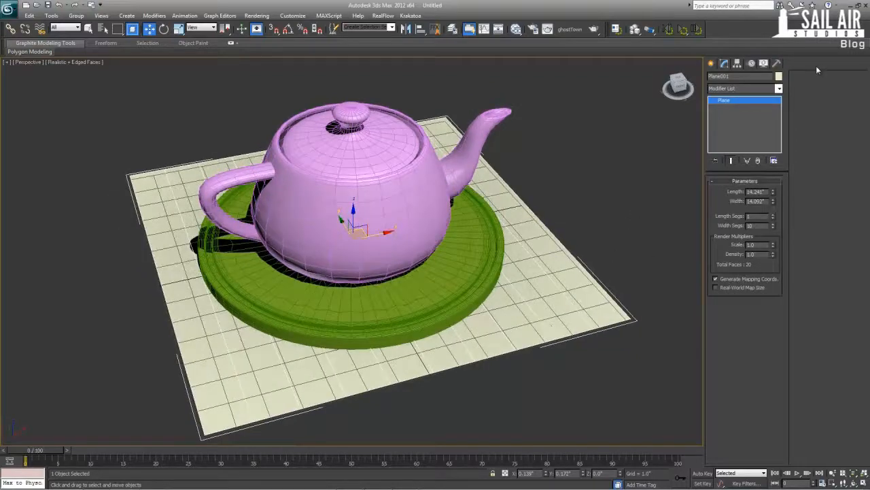
{"action": "left_click", "coordinate": [779, 77]}
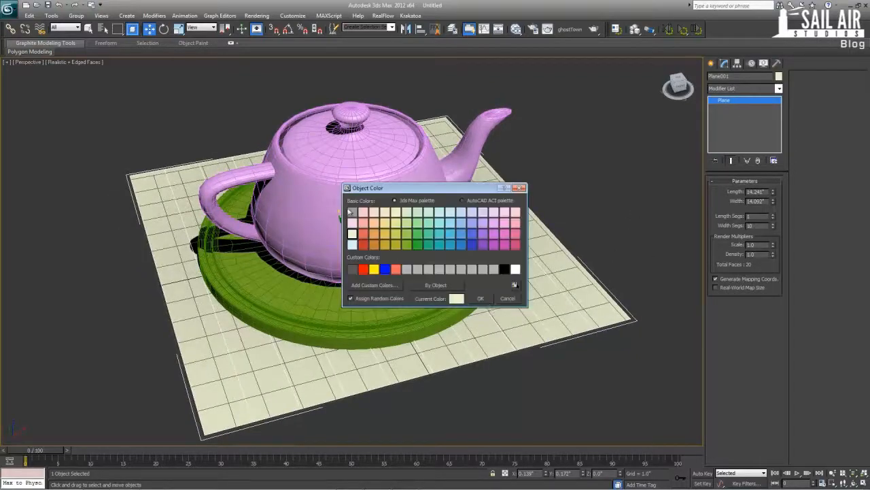
{"action": "left_click", "coordinate": [351, 212]}
{"action": "left_click", "coordinate": [480, 298]}
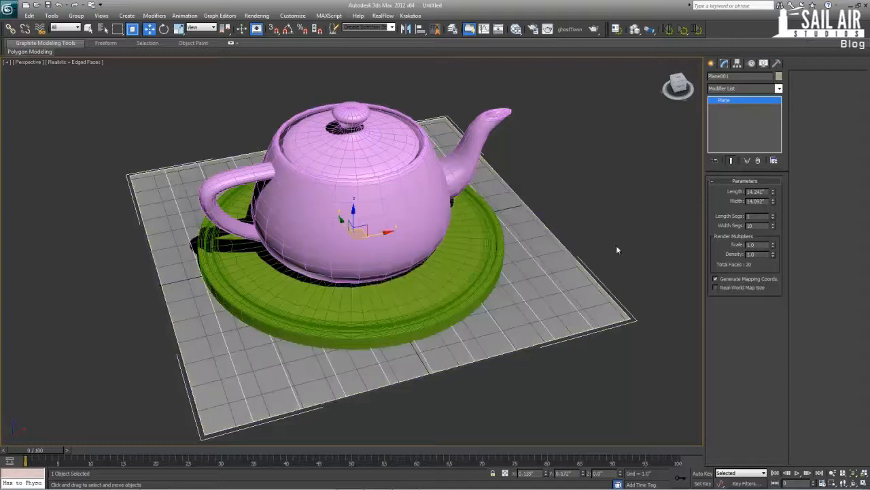
{"action": "left_click_drag", "start_coordinate": [356, 220], "coordinate": [355, 210]}
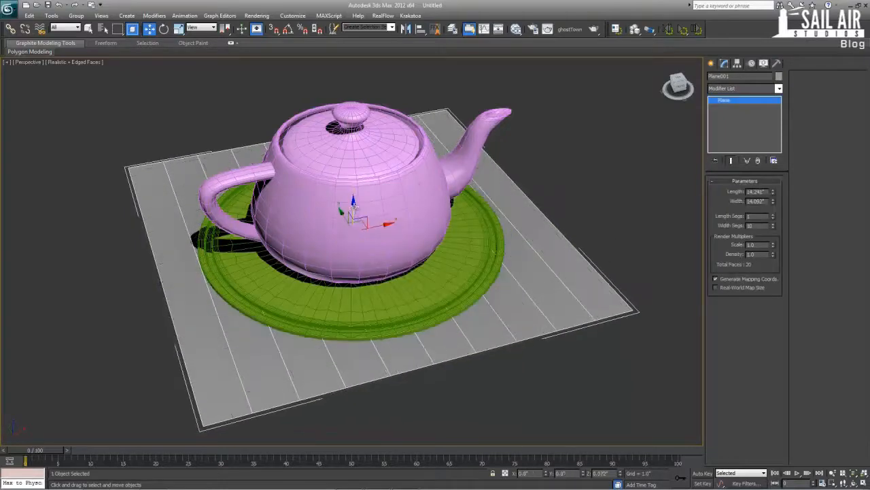
{"action": "left_click", "coordinate": [582, 204]}
{"action": "left_click", "coordinate": [527, 274]}
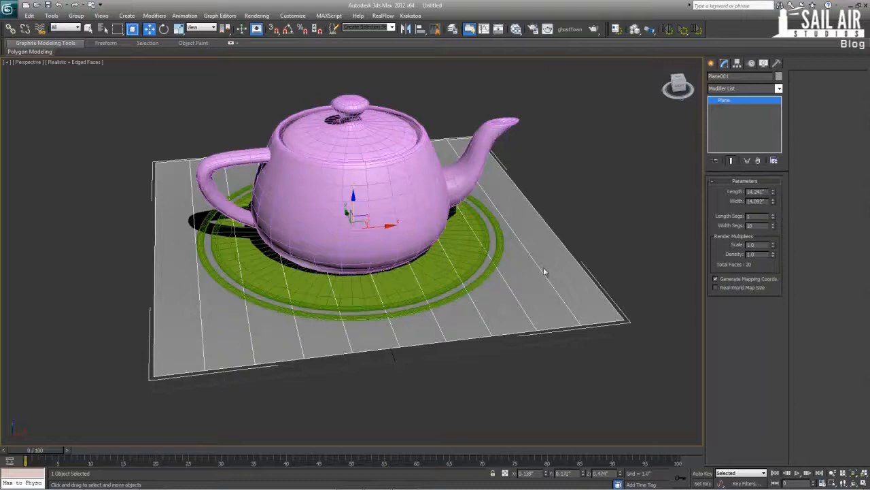
- Add a Bend modifier to the plane with an angle of 90 on the X axis
{"action": "left_click", "coordinate": [757, 92]}
{"action": "key", "text": "b"}
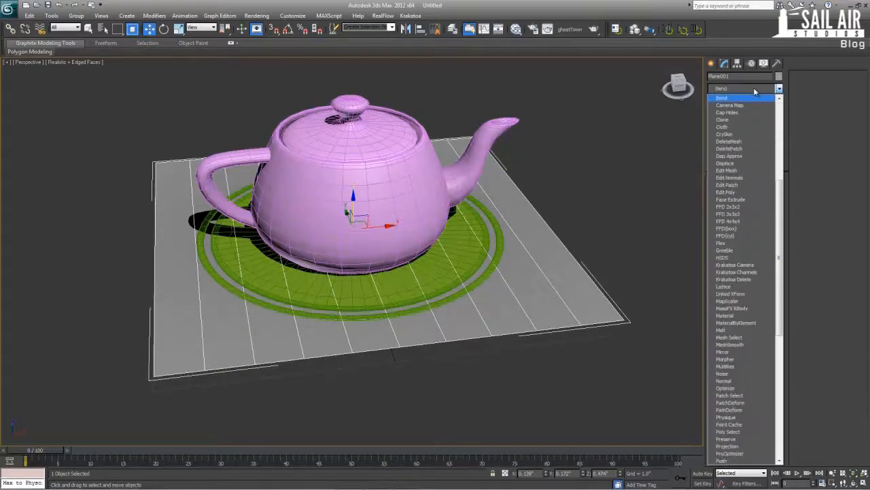
{"action": "left_click", "coordinate": [753, 87]}
{"action": "left_click", "coordinate": [756, 197]}
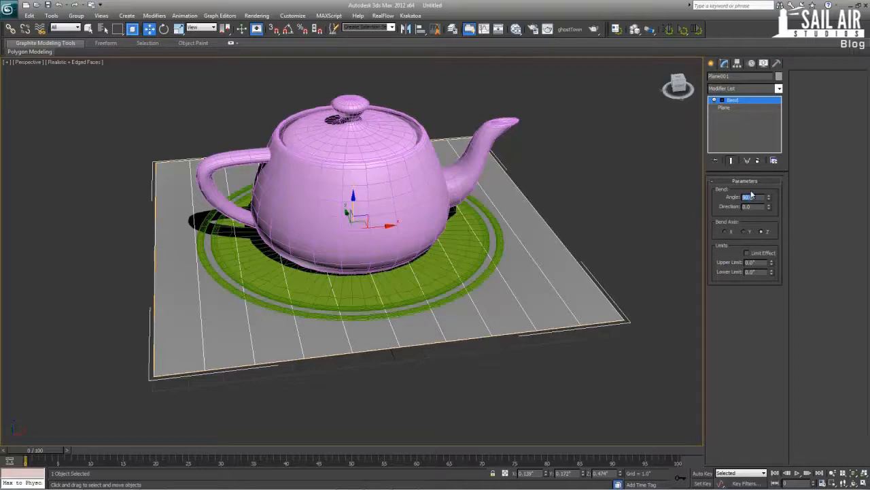
{"action": "left_click", "coordinate": [724, 232]}
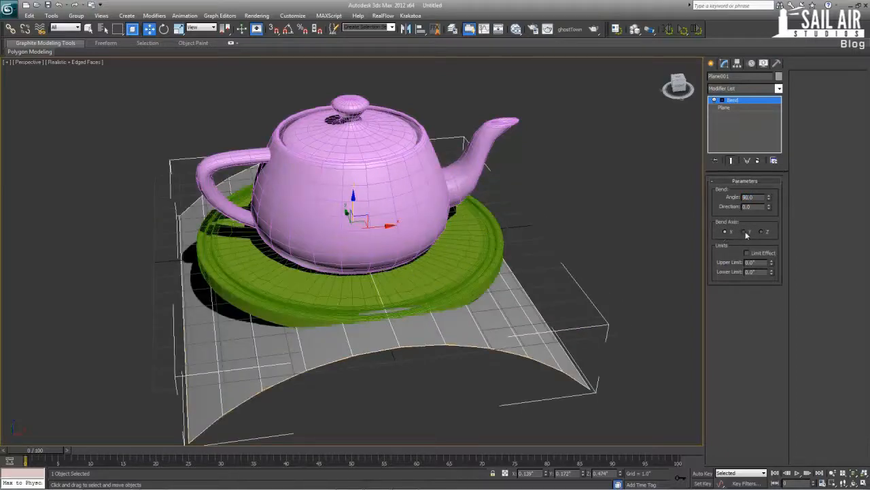
- Move the Bend gizmo about 7" along X to the plane's edge on the spout side
{"action": "left_click", "coordinate": [723, 101]}
{"action": "left_click", "coordinate": [737, 108]}
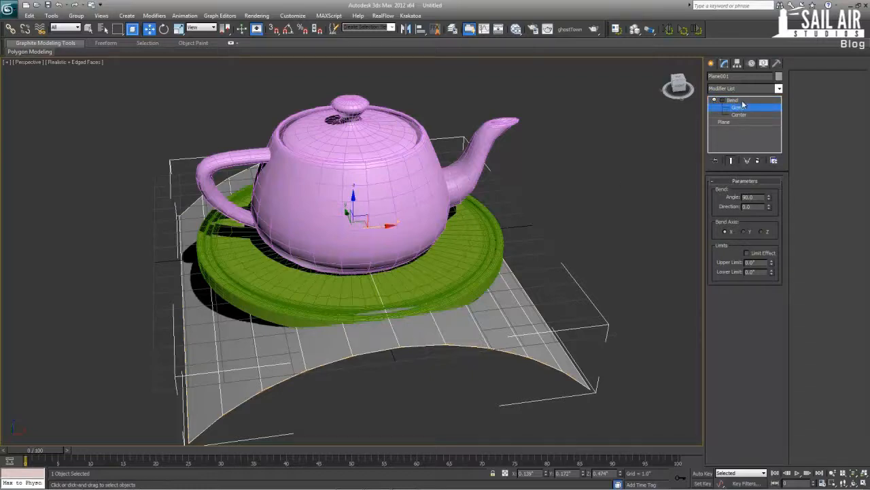
{"action": "left_click_drag", "start_coordinate": [389, 225], "coordinate": [568, 215]}
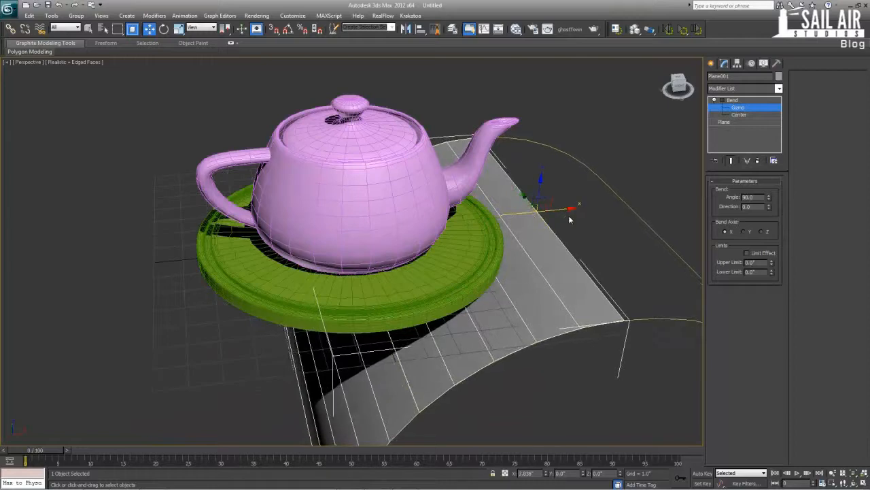
- Set the bend direction to 180 so the plane curves upward
{"action": "double_click", "coordinate": [750, 206]}
{"action": "type", "text": "135"}
{"action": "key", "text": "Return"}
{"action": "type", "text": "180"}
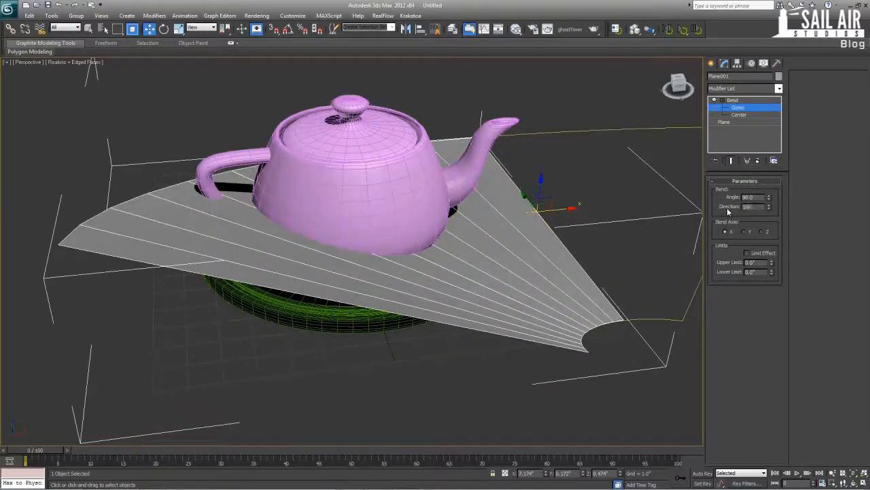
{"action": "key", "text": "Return"}
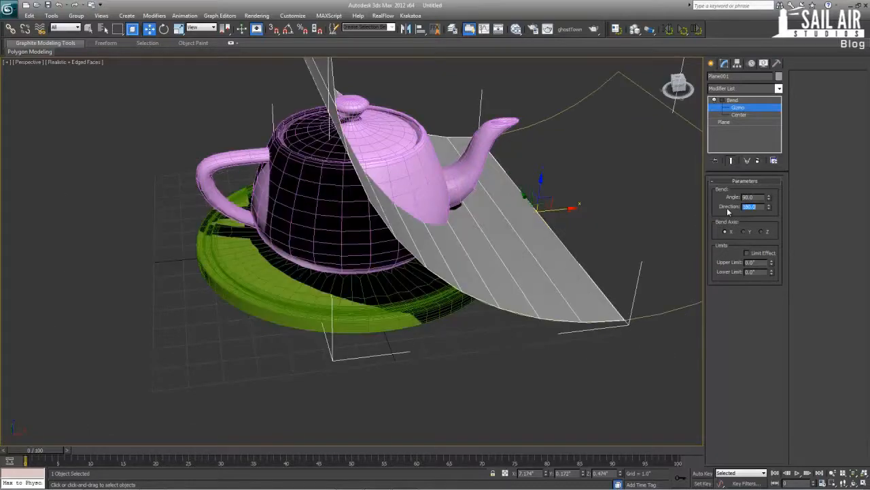
{"action": "middle_click_drag", "start_coordinate": [524, 239], "coordinate": [533, 338], "text": "alt"}
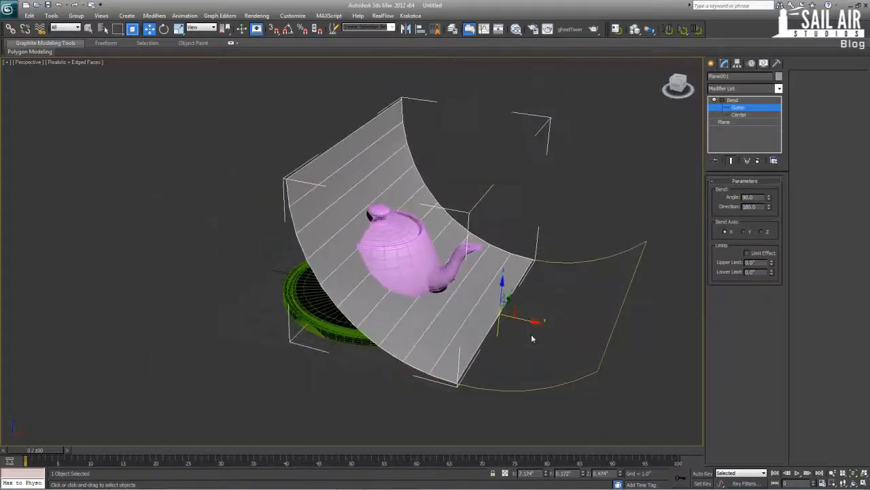
- Move the bent plane back along X to about -15.2", behind the teapot, and convert it to an Editable Poly
{"action": "left_click", "coordinate": [733, 100]}
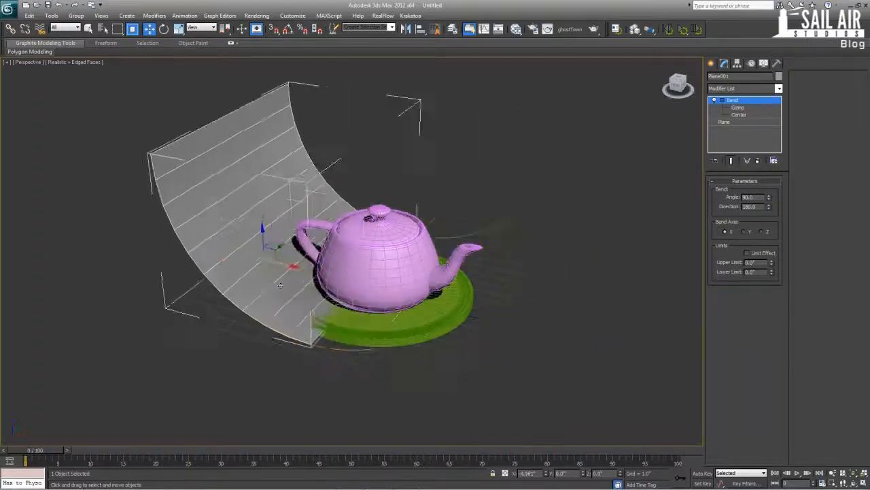
{"action": "middle_click_drag", "start_coordinate": [279, 285], "coordinate": [324, 318], "text": "alt"}
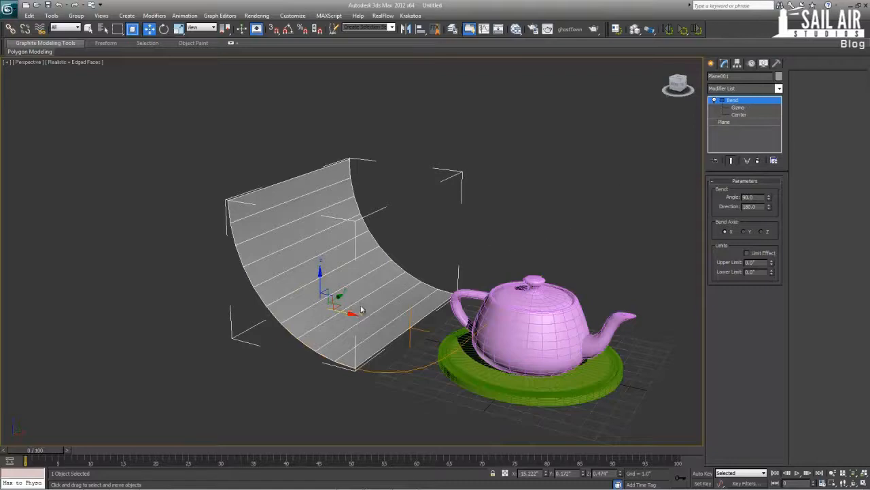
{"action": "right_click", "coordinate": [361, 308]}
{"action": "mouse_move", "coordinate": [398, 387]}
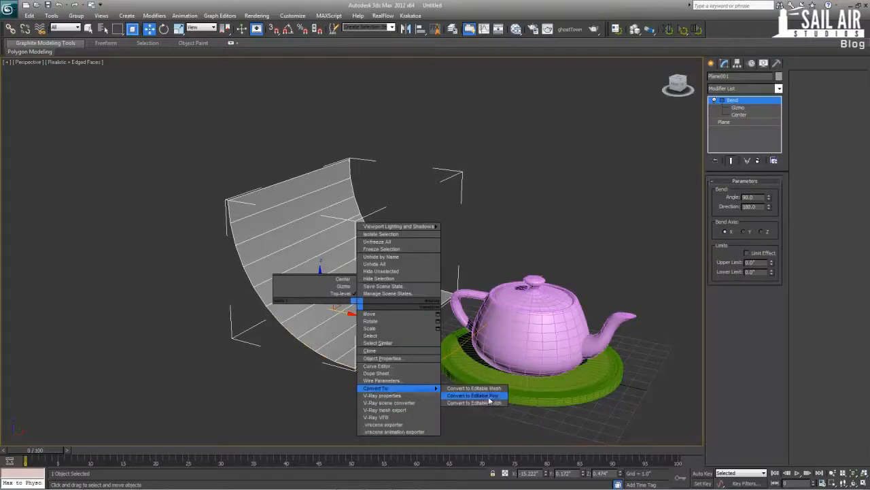
{"action": "left_click", "coordinate": [488, 397]}
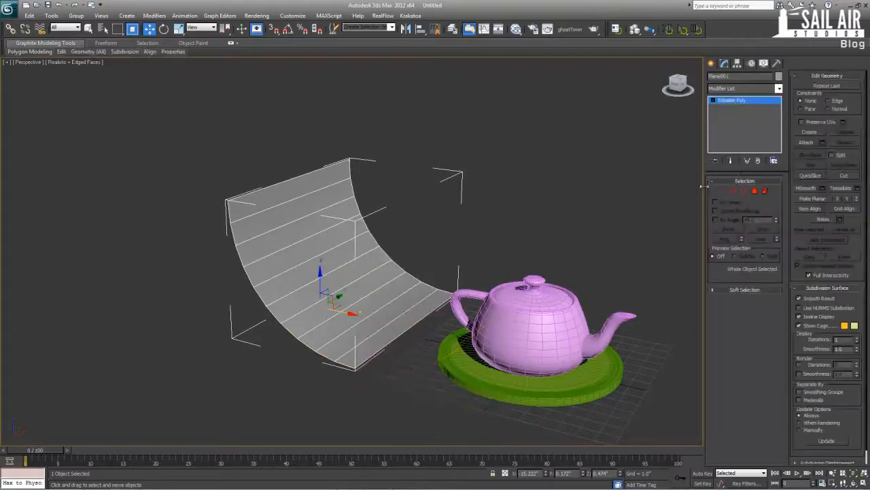
- Extend the curved plane's front edge forward past the teapot and raise its top back edge to a height of about 62"
{"action": "left_click", "coordinate": [396, 338]}
{"action": "left_click_drag", "start_coordinate": [432, 334], "coordinate": [709, 412]}
{"action": "left_click", "coordinate": [287, 181]}
{"action": "middle_click_drag", "start_coordinate": [288, 181], "coordinate": [289, 277]}
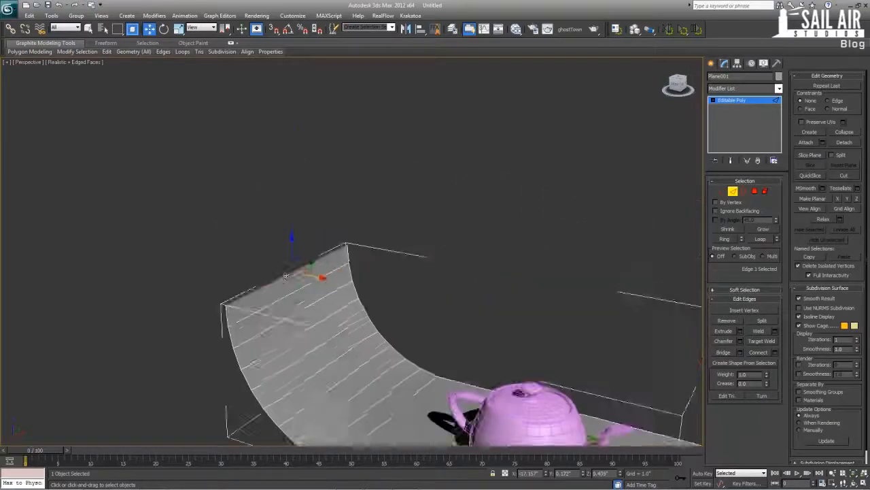
{"action": "scroll", "coordinate": [289, 277], "scroll_direction": "down", "scroll_amount": 3}
{"action": "left_click_drag", "start_coordinate": [313, 242], "coordinate": [307, 11]}
{"action": "scroll", "coordinate": [327, 119], "scroll_direction": "down", "scroll_amount": 2}
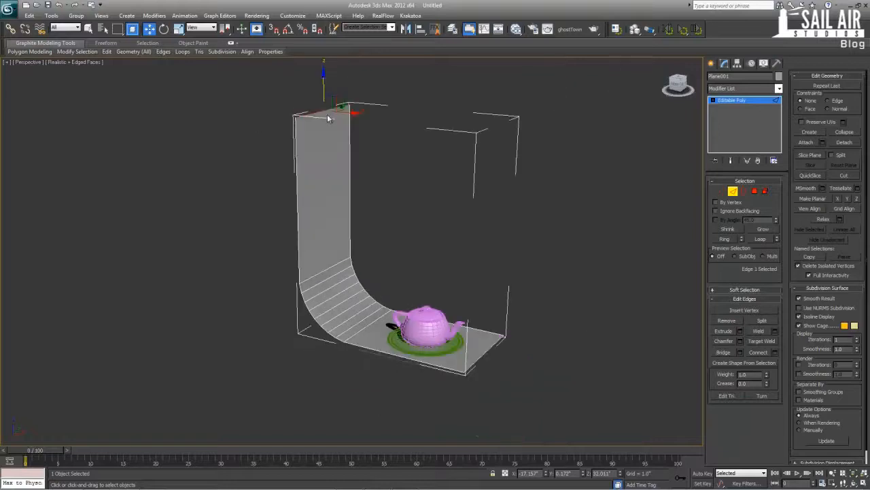
{"action": "left_click_drag", "start_coordinate": [324, 90], "coordinate": [323, 22]}
{"action": "middle_click_drag", "start_coordinate": [388, 196], "coordinate": [349, 199], "text": "alt"}
{"action": "scroll", "coordinate": [348, 199], "scroll_direction": "down", "scroll_amount": 3}
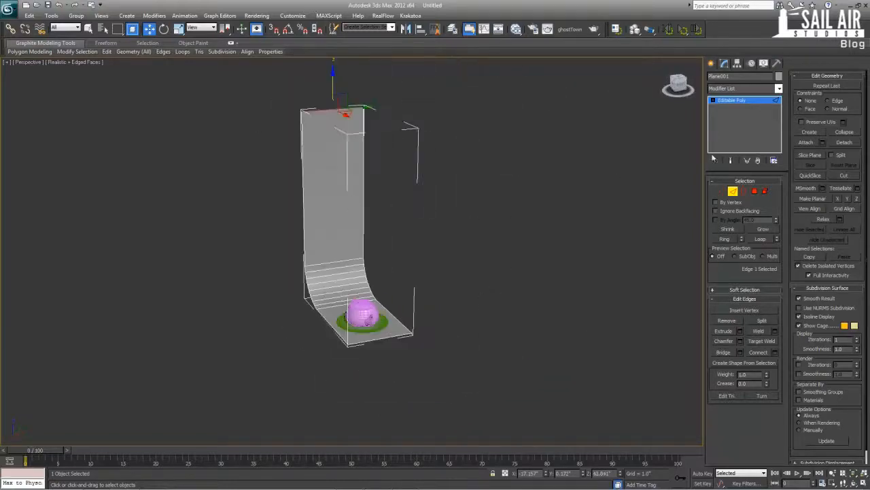
- Widen the backdrop by moving its side vertices outward along Y, one side to about 55" and the other well past the teapot
{"action": "left_click", "coordinate": [722, 191]}
{"action": "middle_click_drag", "start_coordinate": [391, 141], "coordinate": [357, 136], "text": "alt"}
{"action": "left_click_drag", "start_coordinate": [375, 101], "coordinate": [534, 369]}
{"action": "left_click_drag", "start_coordinate": [426, 277], "coordinate": [645, 300]}
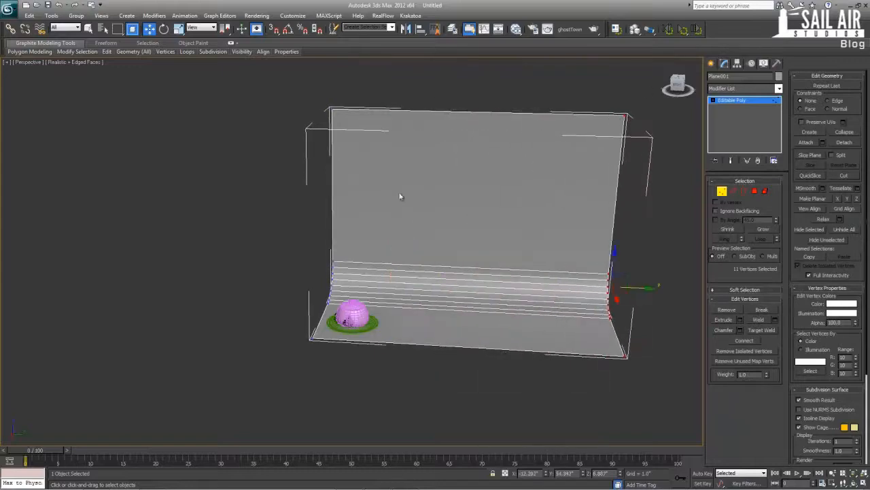
{"action": "left_click_drag", "start_coordinate": [365, 163], "coordinate": [413, 338]}
{"action": "left_click_drag", "start_coordinate": [365, 274], "coordinate": [227, 255]}
{"action": "middle_click_drag", "start_coordinate": [227, 255], "coordinate": [292, 298], "text": "alt"}
- Leave vertex editing and center the backdrop's pivot on the object
{"action": "left_click", "coordinate": [746, 102]}
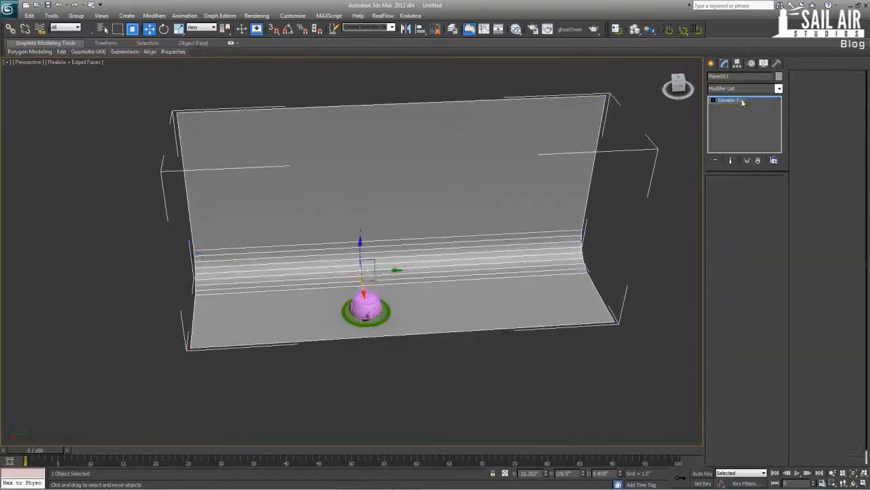
{"action": "left_click", "coordinate": [737, 63]}
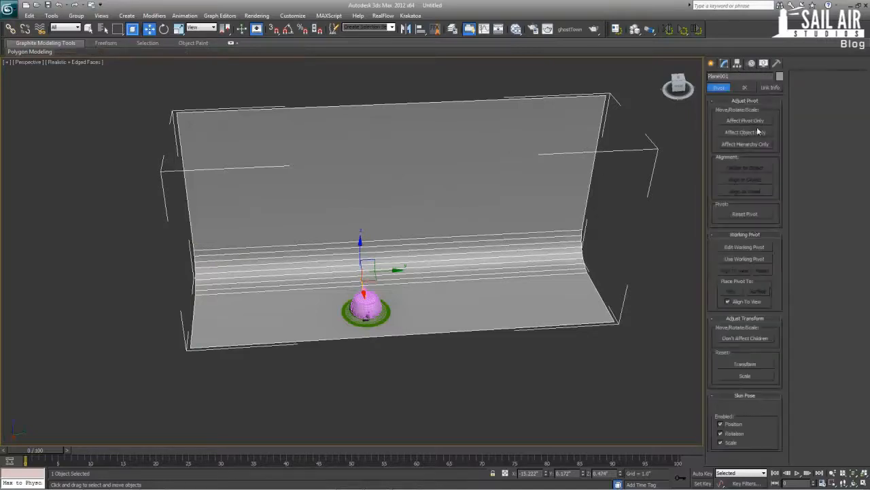
{"action": "left_click", "coordinate": [755, 121]}
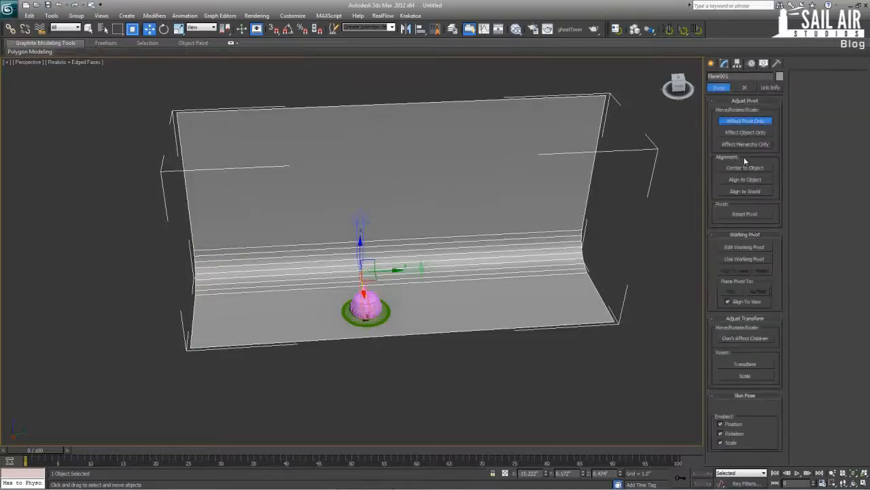
{"action": "left_click", "coordinate": [746, 122]}
- Center the backdrop on the scene origin by setting its X and Y positions to 0
{"action": "key", "text": "s"}
{"action": "left_click_drag", "start_coordinate": [430, 219], "coordinate": [408, 223]}
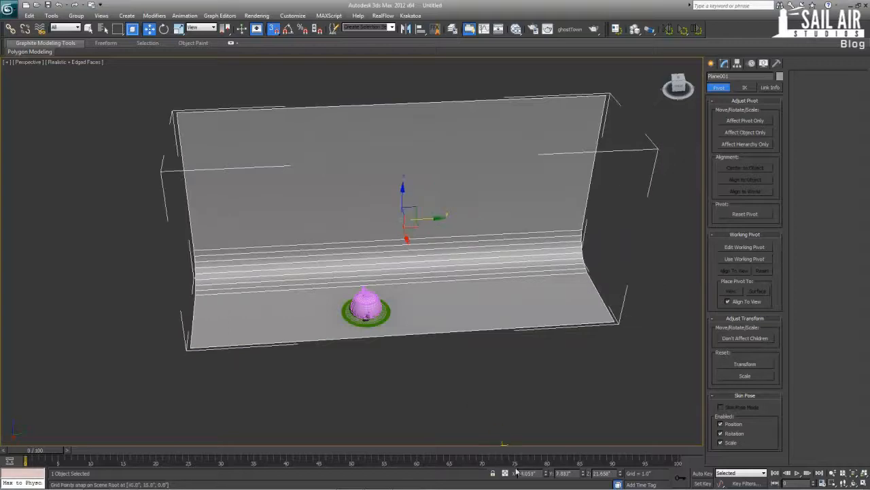
{"action": "right_click", "coordinate": [546, 474]}
{"action": "right_click", "coordinate": [575, 472]}
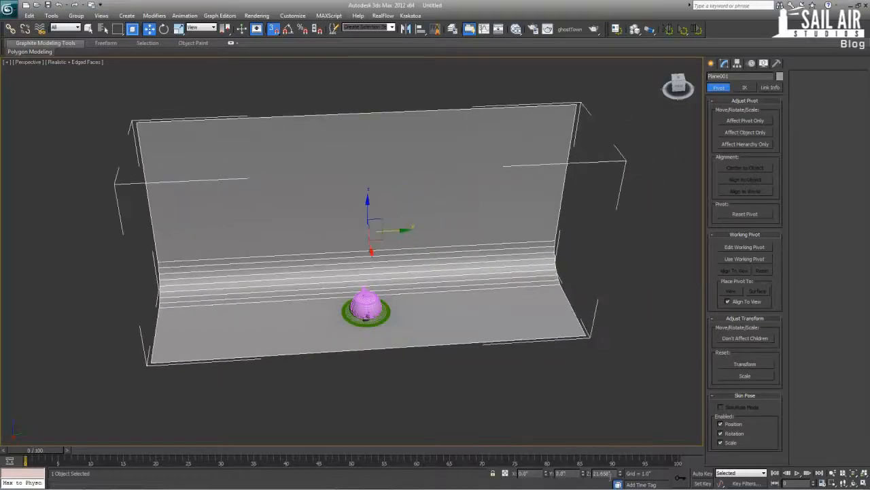
{"action": "right_click", "coordinate": [620, 472]}
{"action": "left_click_drag", "start_coordinate": [363, 368], "coordinate": [350, 324]}
{"action": "middle_click_drag", "start_coordinate": [350, 324], "coordinate": [391, 344], "text": "alt"}
{"action": "key", "text": "s"}
{"action": "scroll", "coordinate": [385, 270], "scroll_direction": "up", "scroll_amount": 2}
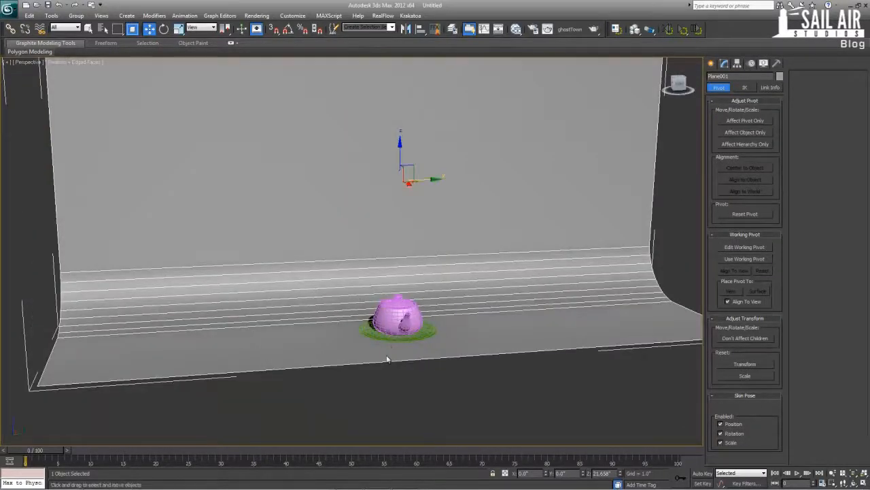
{"action": "left_click", "coordinate": [725, 63]}
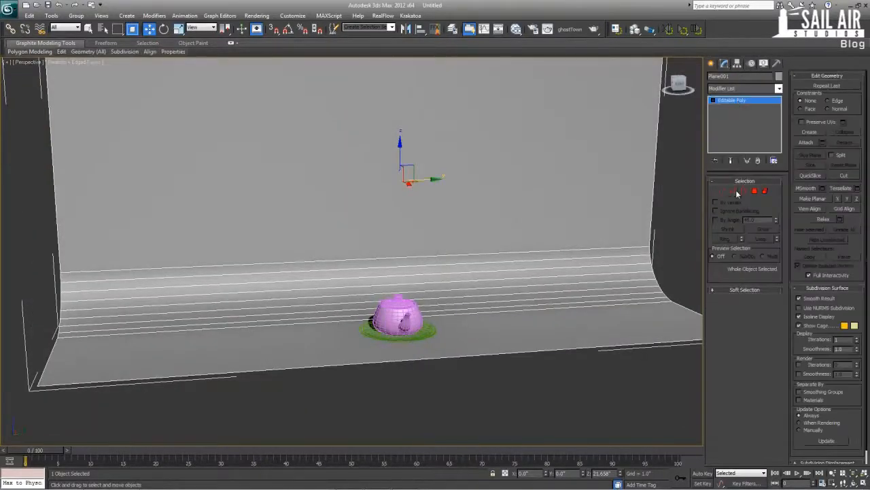
{"action": "left_click", "coordinate": [733, 191]}
{"action": "left_click", "coordinate": [503, 355]}
{"action": "middle_click_drag", "start_coordinate": [504, 355], "coordinate": [483, 365], "text": "alt"}
{"action": "left_click_drag", "start_coordinate": [450, 372], "coordinate": [476, 384]}
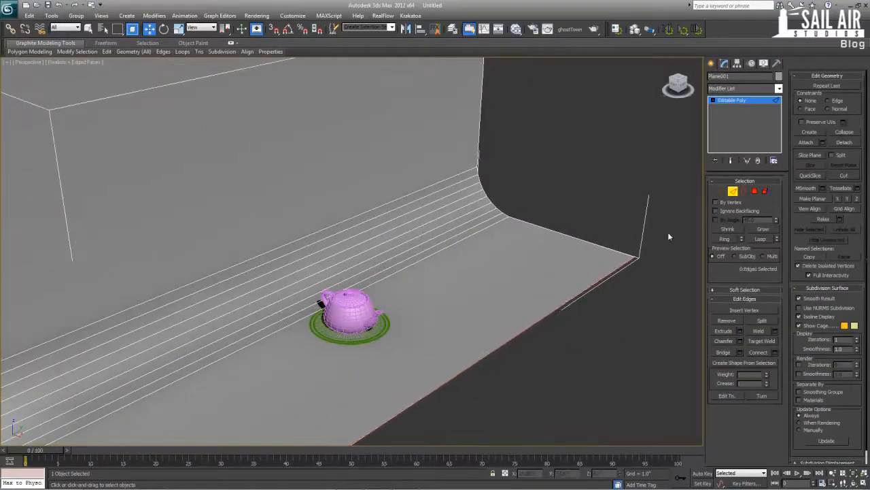
{"action": "left_click", "coordinate": [739, 101]}
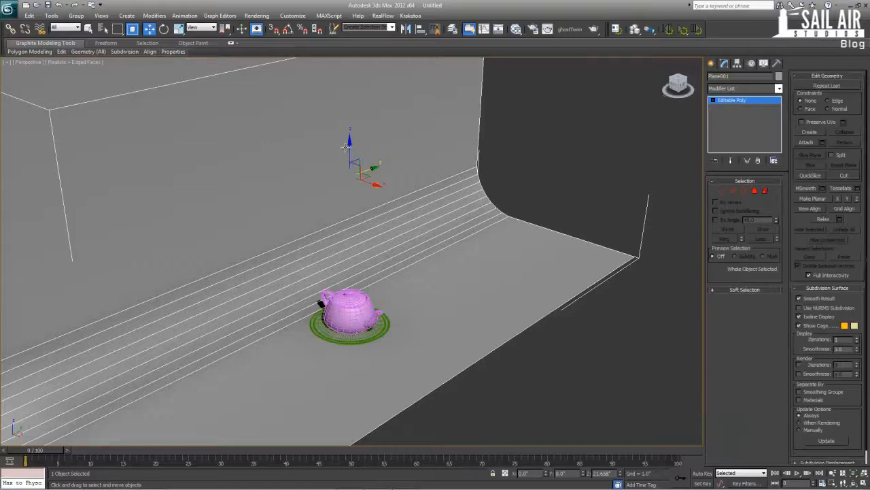
{"action": "scroll", "coordinate": [345, 147], "scroll_direction": "up", "scroll_amount": 2}
{"action": "scroll", "coordinate": [340, 335], "scroll_direction": "down", "scroll_amount": 5}
{"action": "middle_click_drag", "start_coordinate": [340, 335], "coordinate": [346, 345], "text": "alt"}
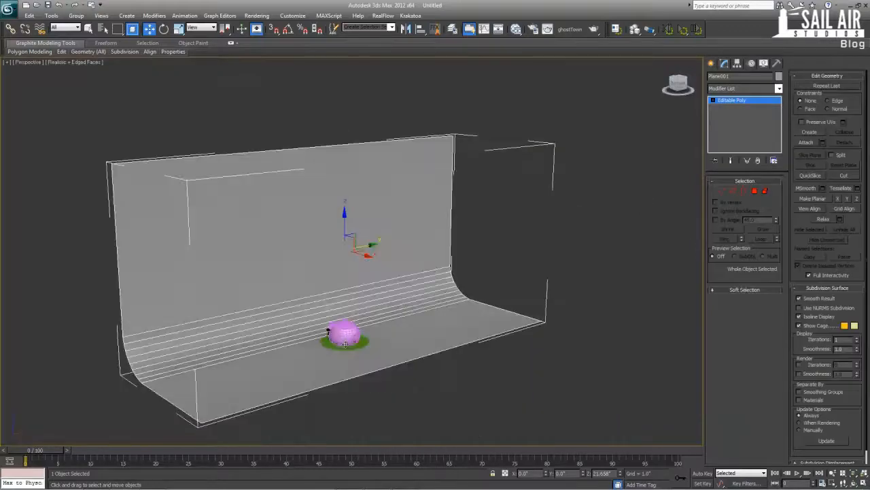
{"action": "left_click", "coordinate": [345, 337]}
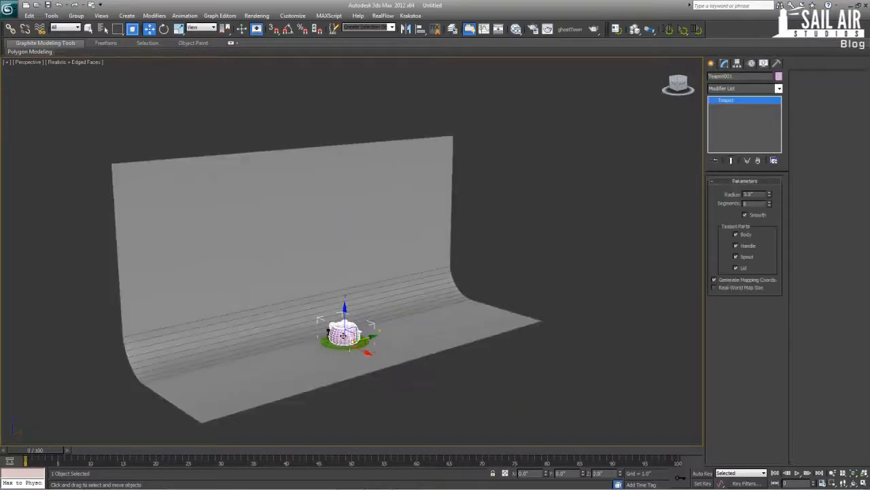
{"action": "scroll", "coordinate": [344, 334], "scroll_direction": "up", "scroll_amount": 5}
{"action": "scroll", "coordinate": [343, 334], "scroll_direction": "down", "scroll_amount": 1}
{"action": "middle_click_drag", "start_coordinate": [343, 335], "coordinate": [529, 370], "text": "alt"}
- In the front view, lower the backdrop to a Z of about 21.07" and shift it behind the teapot to an X of about -4.16"
{"action": "left_click", "coordinate": [262, 258]}
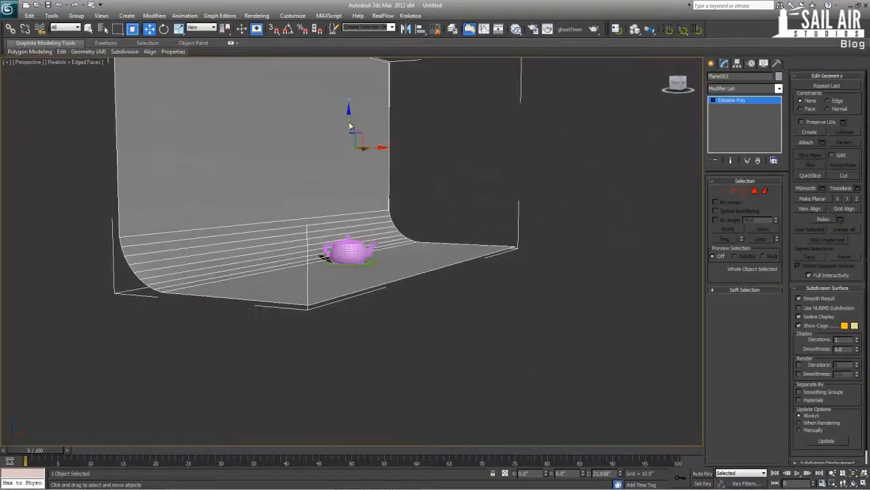
{"action": "left_click_drag", "start_coordinate": [349, 126], "coordinate": [349, 129]}
{"action": "key", "text": "alt+w"}
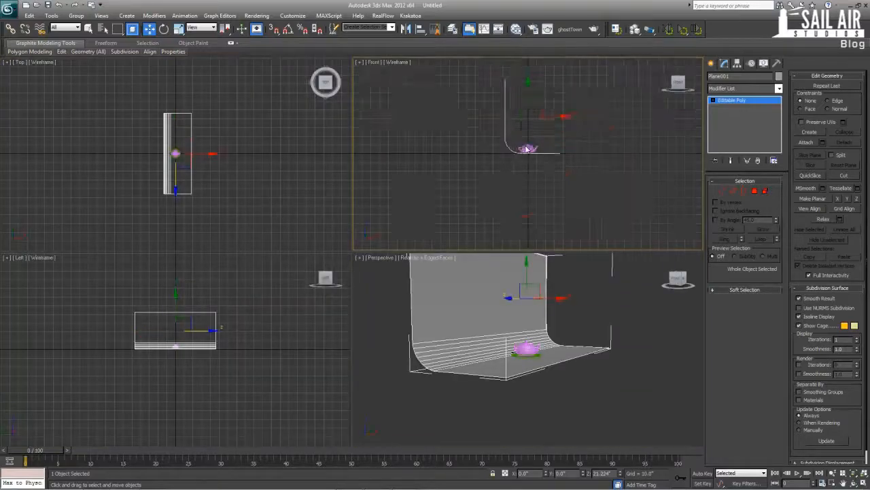
{"action": "scroll", "coordinate": [521, 148], "scroll_direction": "up", "scroll_amount": 8}
{"action": "key", "text": "alt+w"}
{"action": "scroll", "coordinate": [518, 222], "scroll_direction": "down", "scroll_amount": 5}
{"action": "middle_click_drag", "start_coordinate": [413, 116], "coordinate": [412, 156]}
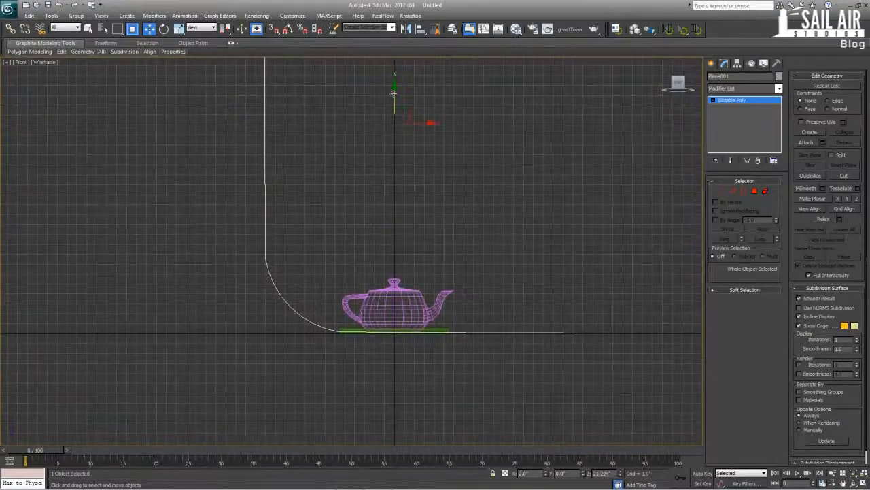
{"action": "left_click_drag", "start_coordinate": [394, 93], "coordinate": [394, 95]}
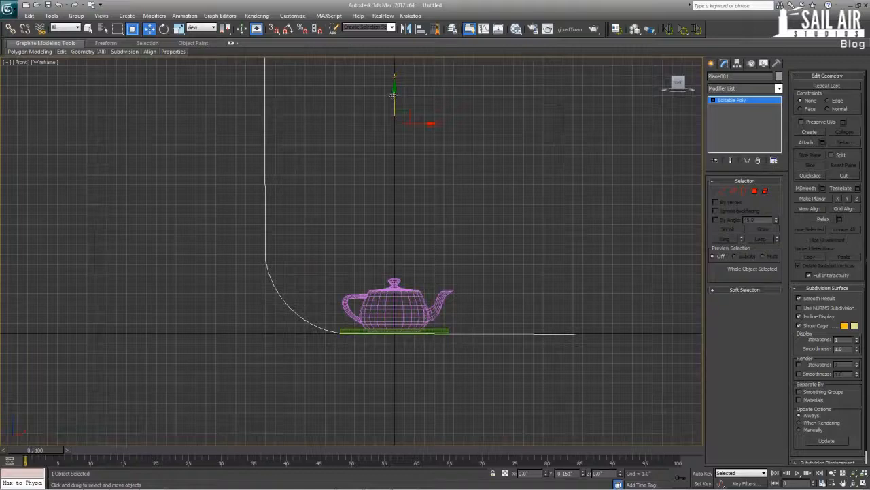
{"action": "left_click_drag", "start_coordinate": [425, 126], "coordinate": [384, 126]}
- Using snapping, level the backdrop's front floor vertices with the vertices where the curve meets the floor
{"action": "left_click", "coordinate": [722, 191]}
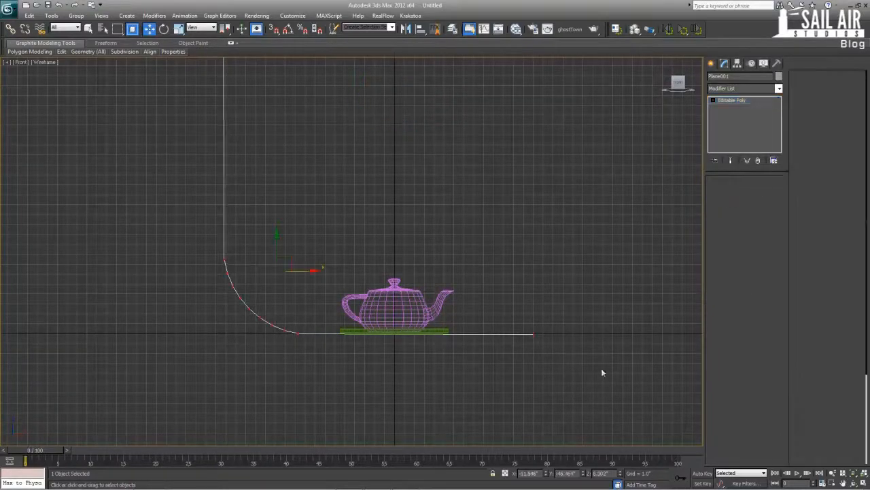
{"action": "key", "text": "s"}
{"action": "left_click_drag", "start_coordinate": [535, 313], "coordinate": [297, 334]}
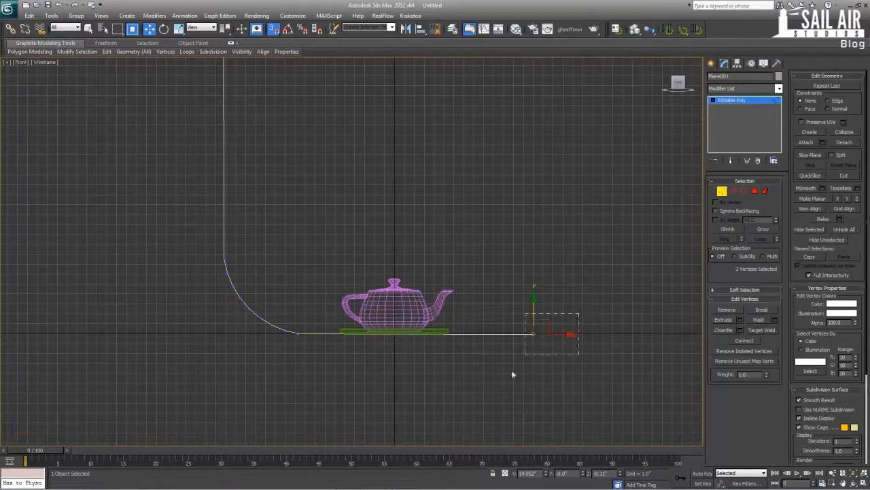
{"action": "right_click", "coordinate": [273, 30]}
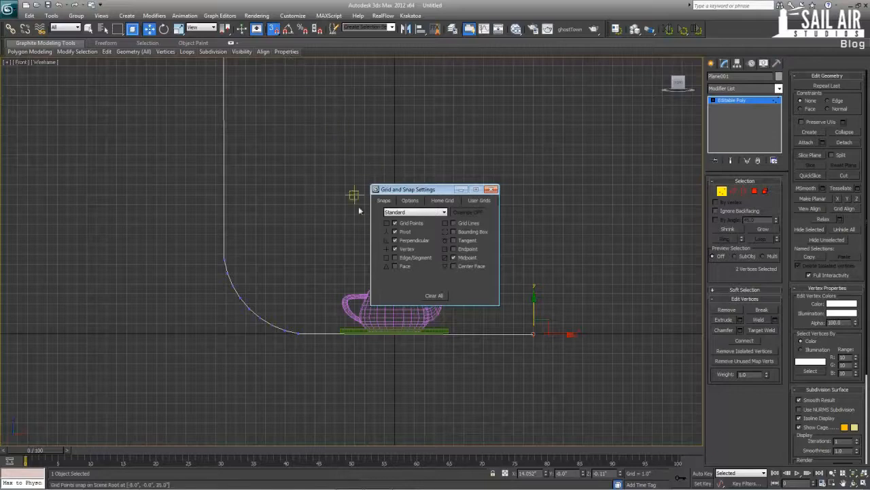
{"action": "left_click", "coordinate": [491, 189]}
{"action": "left_click_drag", "start_coordinate": [534, 333], "coordinate": [296, 334]}
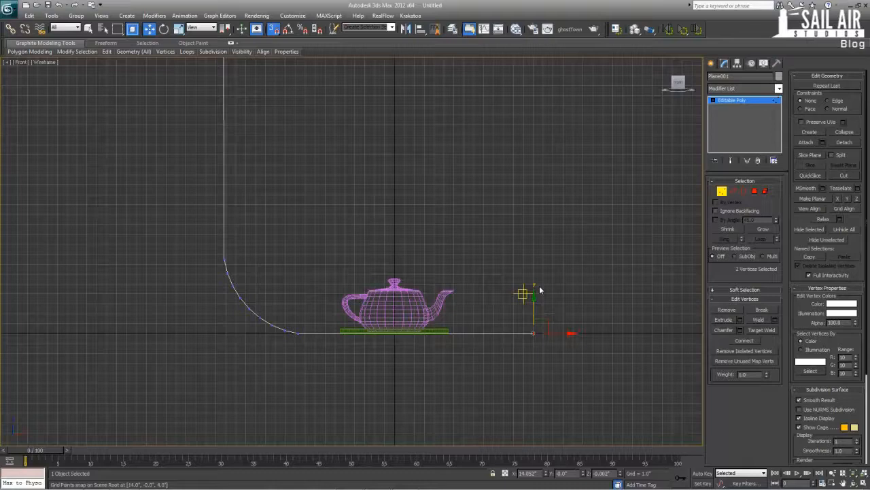
- Set the Z position of the four floor vertices, at the front edge and the curve's end, to 0
{"action": "left_click", "coordinate": [754, 102]}
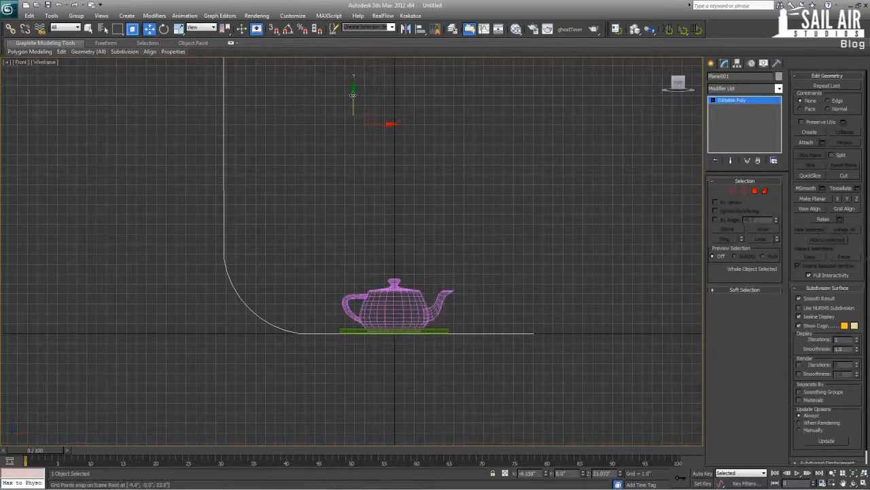
{"action": "left_click", "coordinate": [724, 191]}
{"action": "left_click_drag", "start_coordinate": [602, 389], "coordinate": [323, 335]}
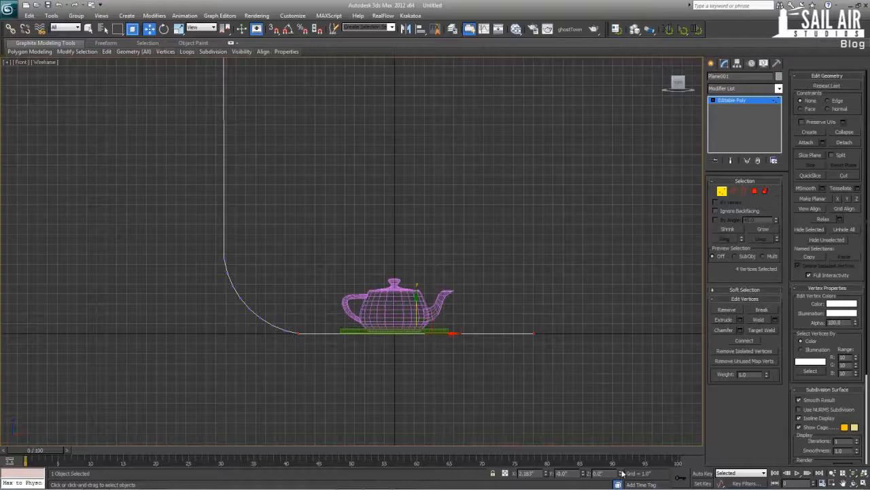
{"action": "left_click", "coordinate": [748, 100]}
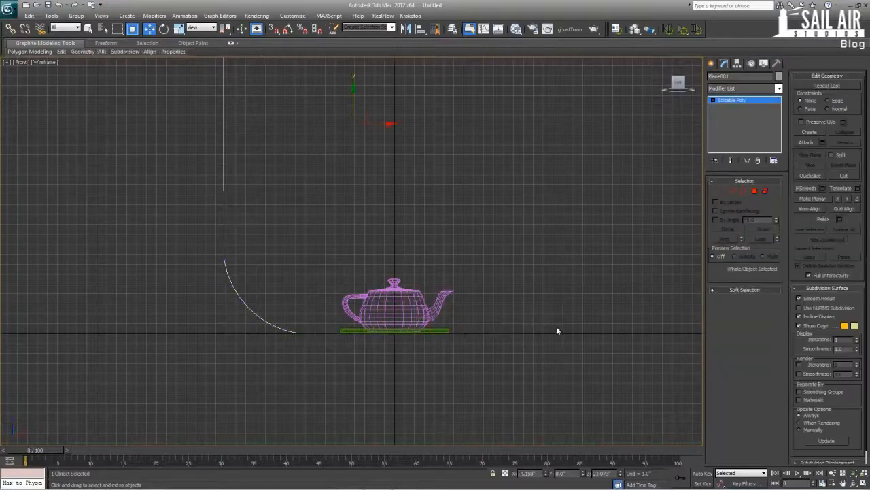
- Raise the teapot in the front view to a Z of about 0.42" so it sits on the round base
{"action": "left_click", "coordinate": [415, 305]}
{"action": "key", "text": "z"}
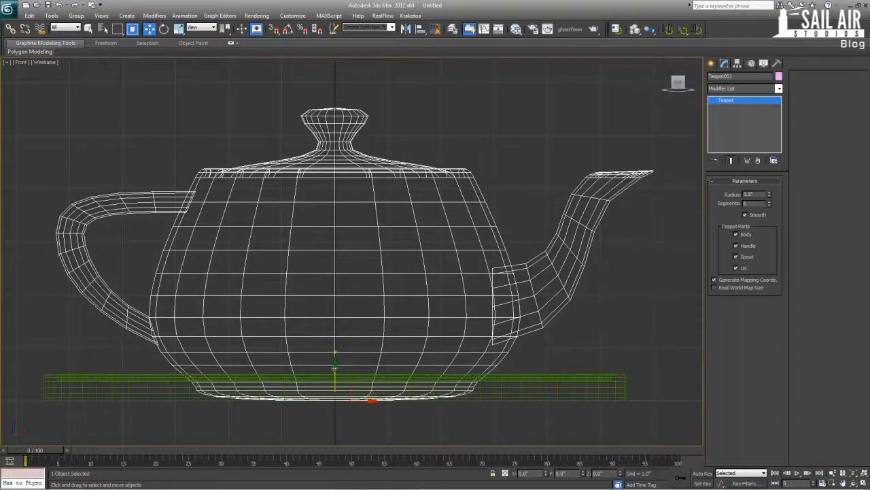
{"action": "left_click_drag", "start_coordinate": [334, 368], "coordinate": [333, 345]}
- Rotate the teapot about 70 degrees around Z in the perspective view so its spout points sideways along the backdrop
{"action": "key", "text": "alt+w"}
{"action": "right_click", "coordinate": [587, 393]}
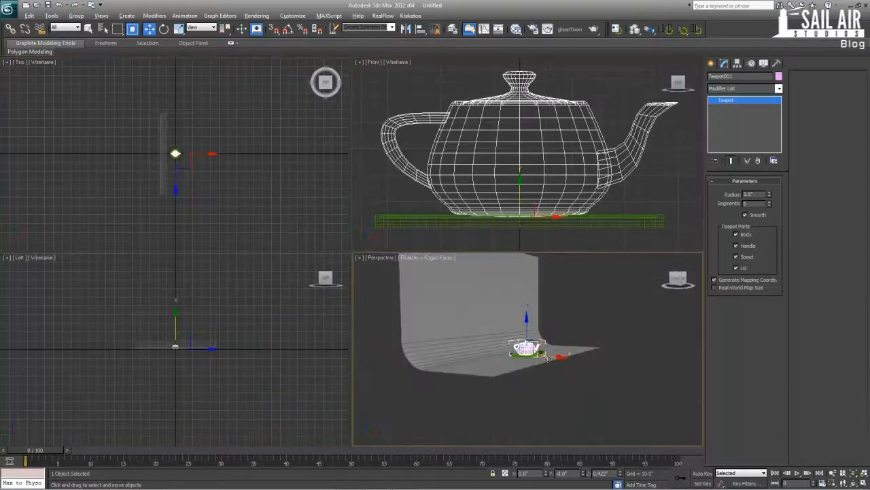
{"action": "key", "text": "alt+w"}
{"action": "key", "text": "z"}
{"action": "middle_click_drag", "start_coordinate": [536, 360], "coordinate": [446, 328], "text": "alt"}
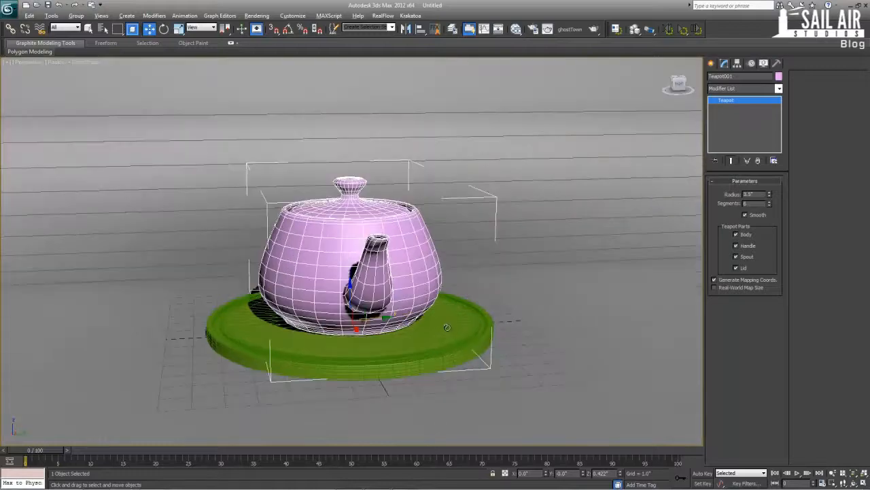
{"action": "scroll", "coordinate": [446, 328], "scroll_direction": "up", "scroll_amount": 2}
{"action": "key", "text": "e"}
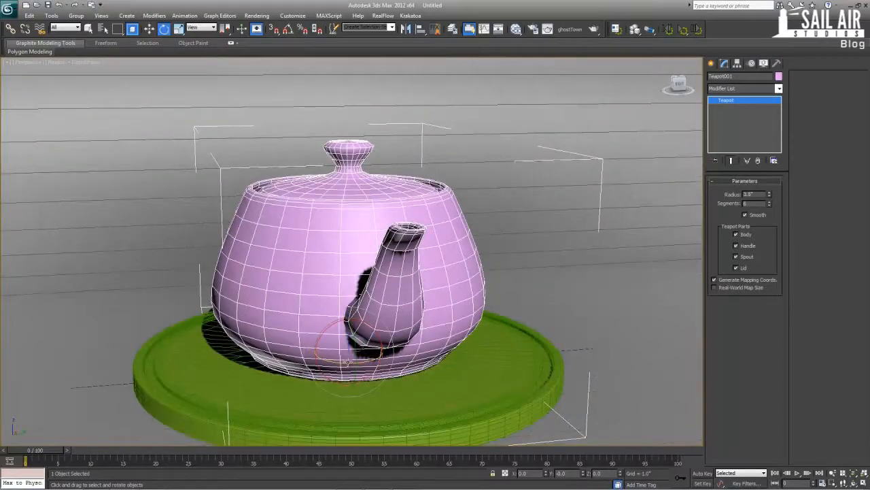
{"action": "left_click_drag", "start_coordinate": [345, 364], "coordinate": [401, 354]}
{"action": "scroll", "coordinate": [435, 344], "scroll_direction": "down", "scroll_amount": 2}
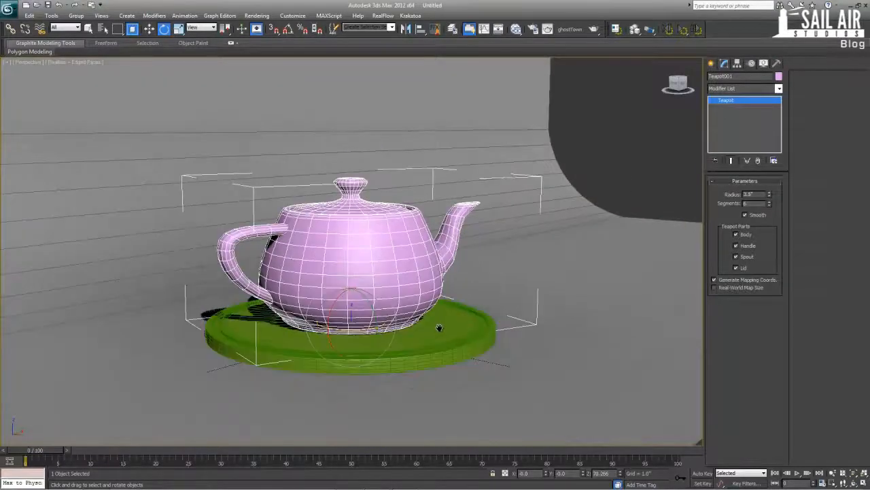
{"action": "middle_click_drag", "start_coordinate": [438, 328], "coordinate": [400, 335], "text": "alt"}
{"action": "scroll", "coordinate": [422, 336], "scroll_direction": "up", "scroll_amount": 2}
{"action": "scroll", "coordinate": [422, 336], "scroll_direction": "down", "scroll_amount": 2}
{"action": "middle_click_drag", "start_coordinate": [369, 310], "coordinate": [386, 326]}
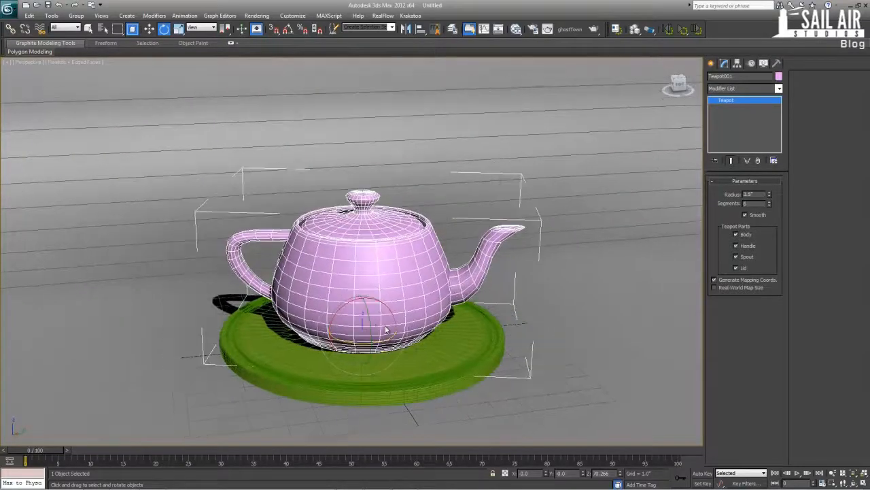
- Widen the backdrop further by moving both sides' vertices outward along Y, the handle-side ones to about -53"
{"action": "scroll", "coordinate": [386, 329], "scroll_direction": "down", "scroll_amount": 4}
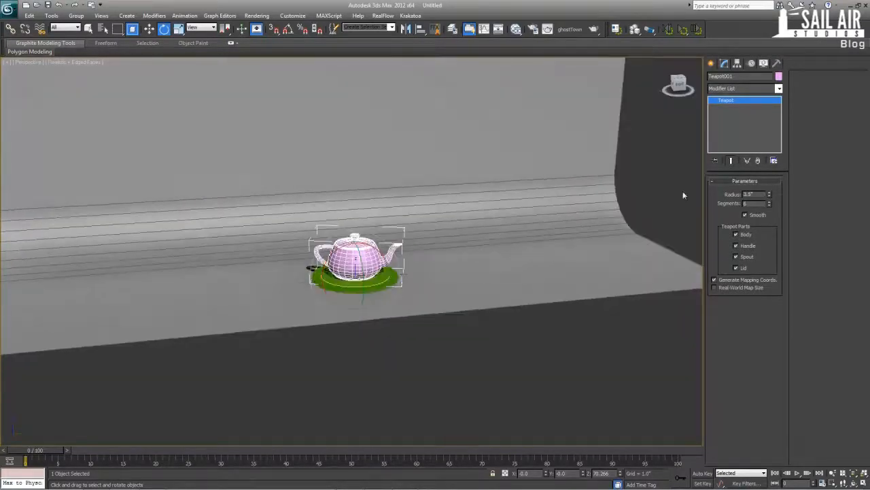
{"action": "left_click", "coordinate": [684, 195]}
{"action": "left_click", "coordinate": [601, 221]}
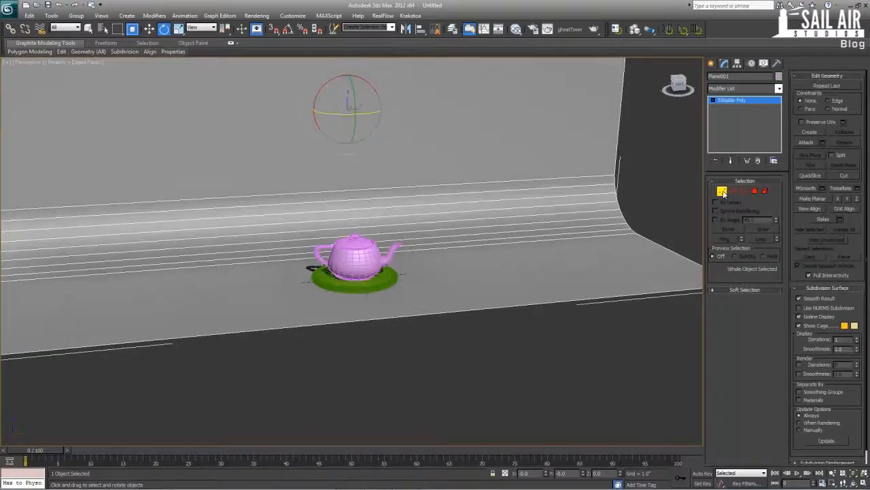
{"action": "left_click", "coordinate": [724, 194]}
{"action": "scroll", "coordinate": [451, 105], "scroll_direction": "down", "scroll_amount": 4}
{"action": "left_click_drag", "start_coordinate": [451, 100], "coordinate": [568, 299]}
{"action": "key", "text": "w"}
{"action": "left_click_drag", "start_coordinate": [515, 221], "coordinate": [554, 225]}
{"action": "left_click_drag", "start_coordinate": [107, 89], "coordinate": [238, 332]}
{"action": "left_click_drag", "start_coordinate": [221, 240], "coordinate": [202, 240]}
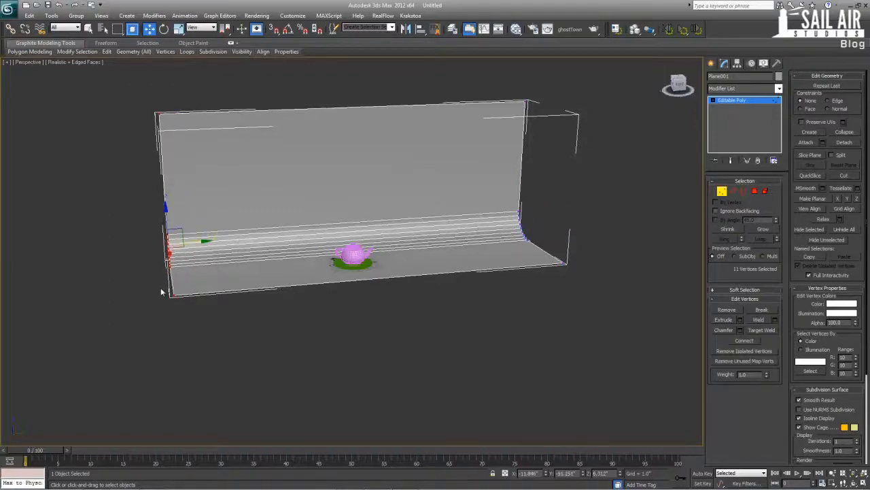
- Extend the backdrop's floor forward along X by moving its two front corner vertices
{"action": "left_click", "coordinate": [169, 293]}
{"action": "left_click", "coordinate": [566, 263], "text": "ctrl"}
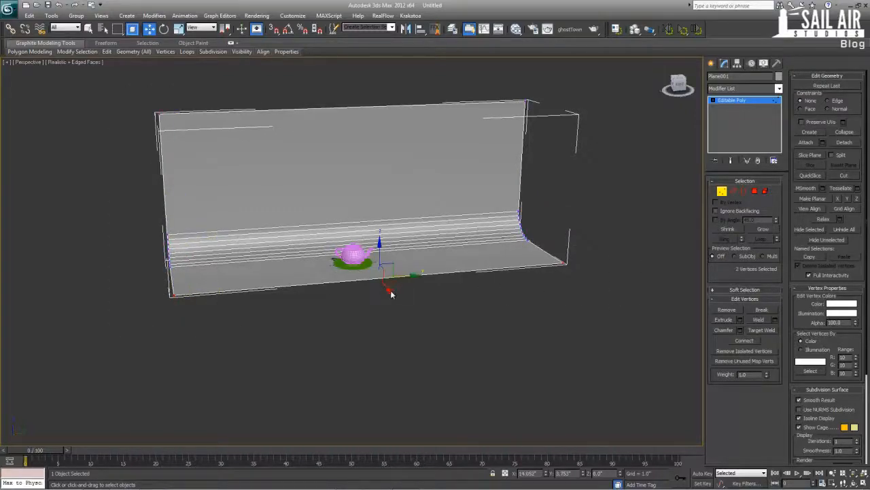
{"action": "left_click_drag", "start_coordinate": [391, 292], "coordinate": [402, 303]}
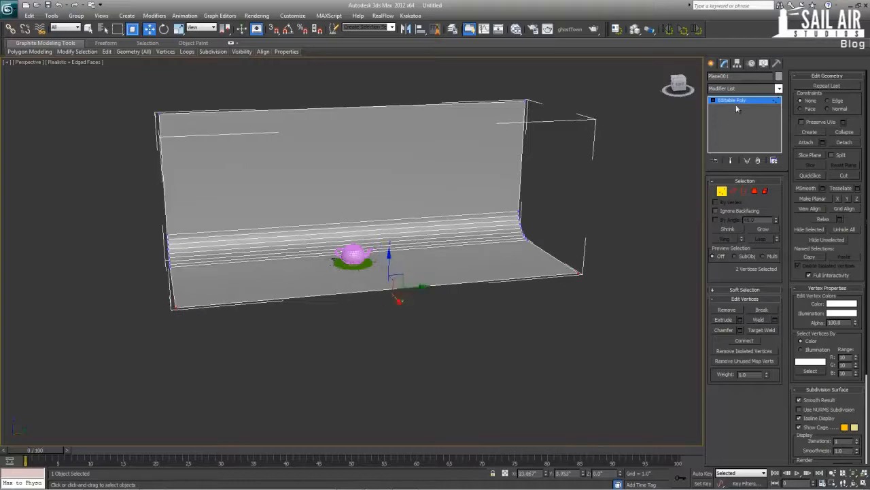
{"action": "left_click", "coordinate": [735, 101]}
- Examine the teapot on its round base up close, selecting the teapot, base and backdrop together
{"action": "left_click", "coordinate": [351, 257]}
{"action": "key", "text": "z"}
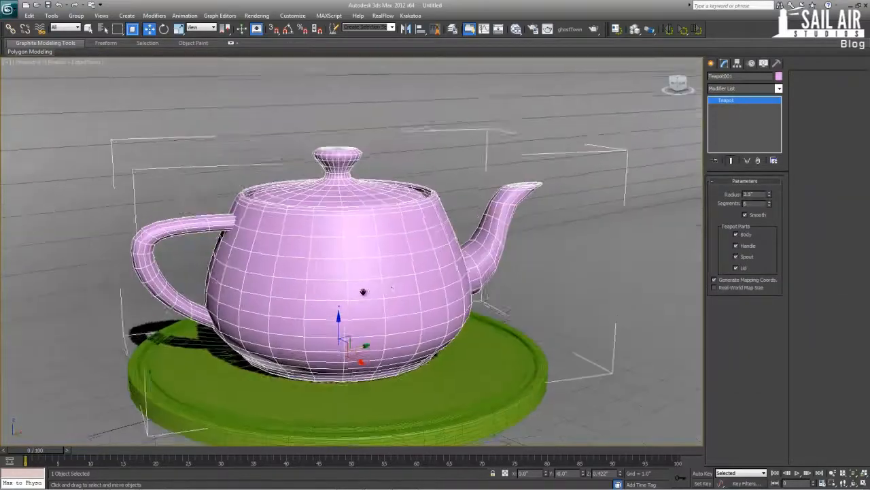
{"action": "middle_click_drag", "start_coordinate": [393, 286], "coordinate": [369, 281], "text": "alt"}
{"action": "scroll", "coordinate": [369, 281], "scroll_direction": "down", "scroll_amount": 3}
{"action": "scroll", "coordinate": [369, 285], "scroll_direction": "up", "scroll_amount": 4}
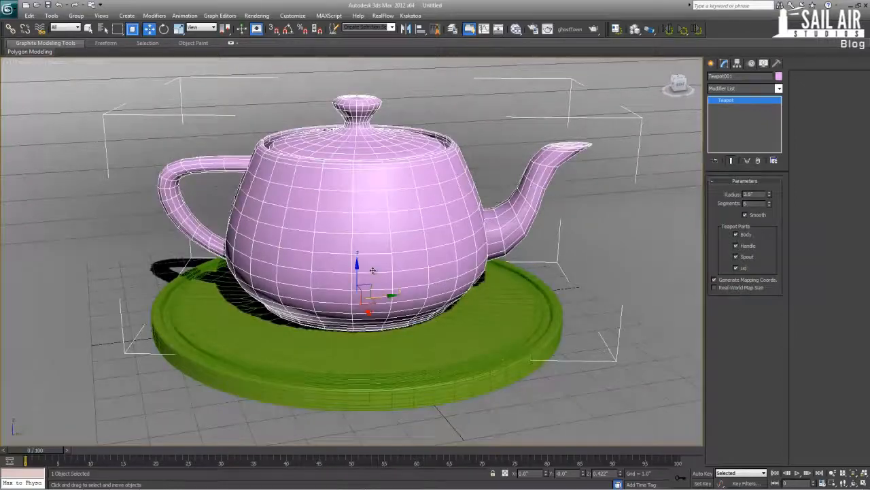
{"action": "middle_click_drag", "start_coordinate": [372, 270], "coordinate": [377, 268], "text": "alt"}
{"action": "left_click", "coordinate": [352, 331]}
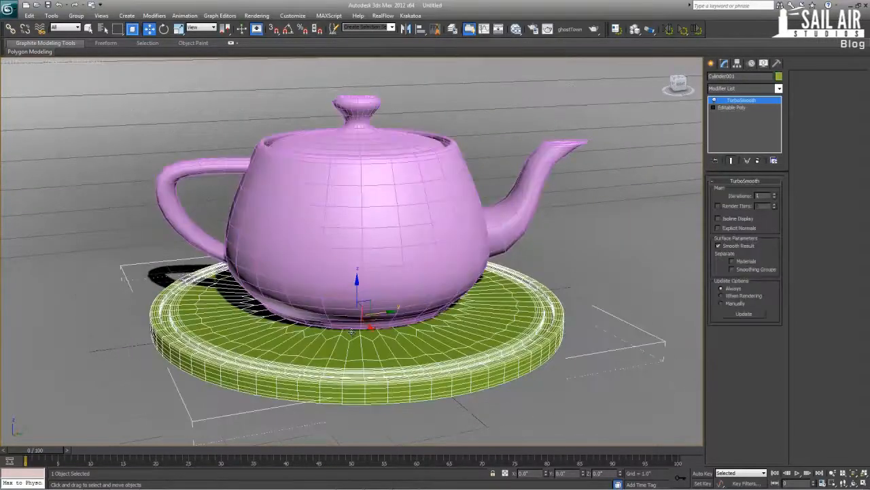
{"action": "left_click", "coordinate": [381, 246]}
{"action": "left_click", "coordinate": [357, 342], "text": "ctrl"}
{"action": "left_click", "coordinate": [348, 420], "text": "ctrl"}
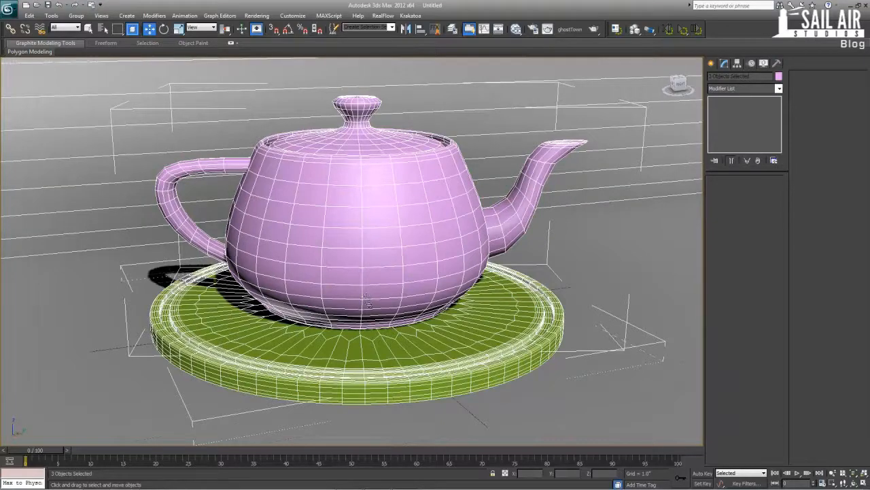
{"action": "middle_click_drag", "start_coordinate": [368, 300], "coordinate": [368, 306], "text": "alt"}
{"action": "mouse_move", "coordinate": [366, 266]}
{"action": "middle_mouse_down"}
{"action": "mouse_move", "coordinate": [363, 285]}
{"action": "mouse_move", "coordinate": [362, 278]}
{"action": "middle_mouse_up"}
{"action": "scroll", "coordinate": [363, 285], "scroll_direction": "down", "scroll_amount": 3}
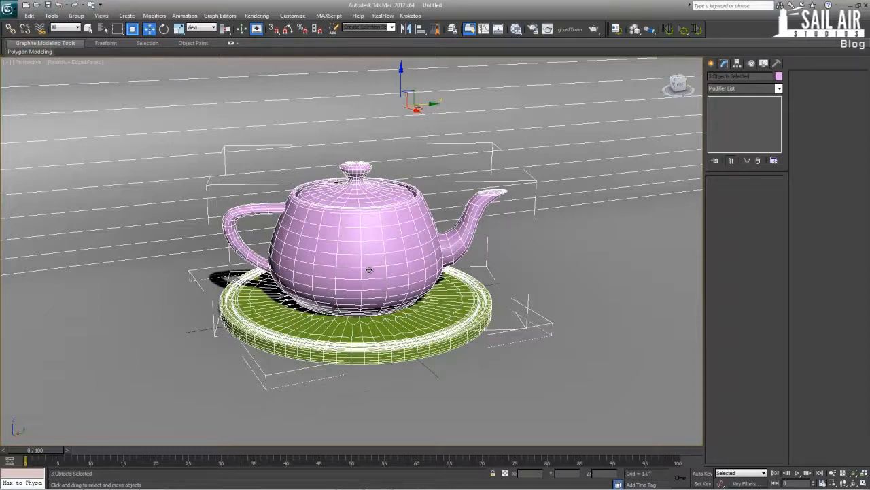
- Select only the teapot and convert it to an Editable Poly
{"action": "left_click", "coordinate": [554, 285]}
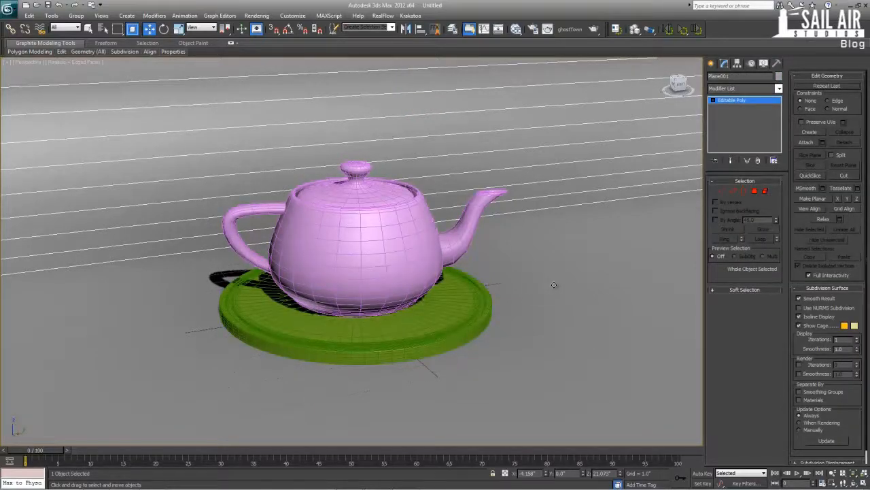
{"action": "left_click", "coordinate": [419, 273]}
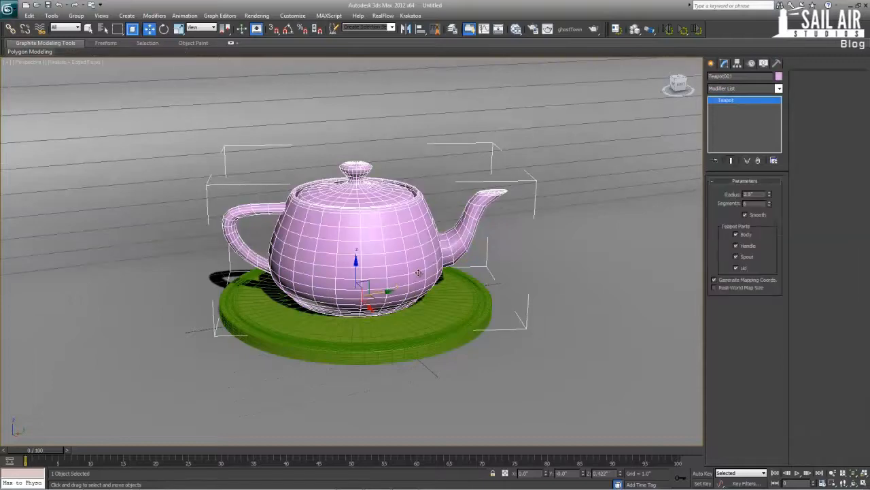
{"action": "key", "text": "z"}
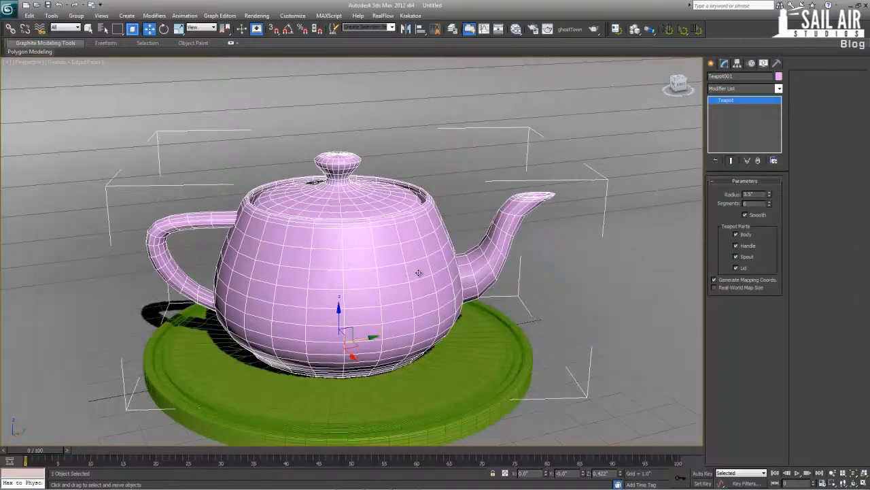
{"action": "scroll", "coordinate": [419, 272], "scroll_direction": "down", "scroll_amount": 3}
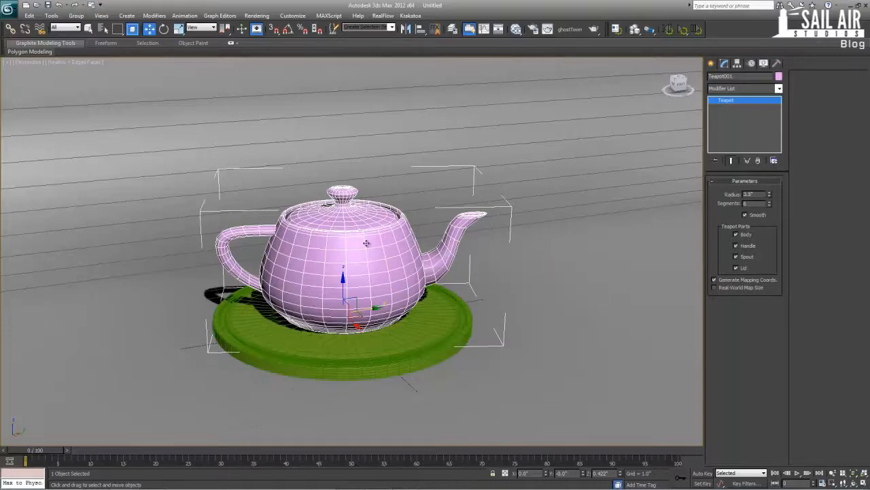
{"action": "middle_click_drag", "start_coordinate": [367, 244], "coordinate": [366, 255], "text": "alt"}
{"action": "scroll", "coordinate": [366, 252], "scroll_direction": "up", "scroll_amount": 4}
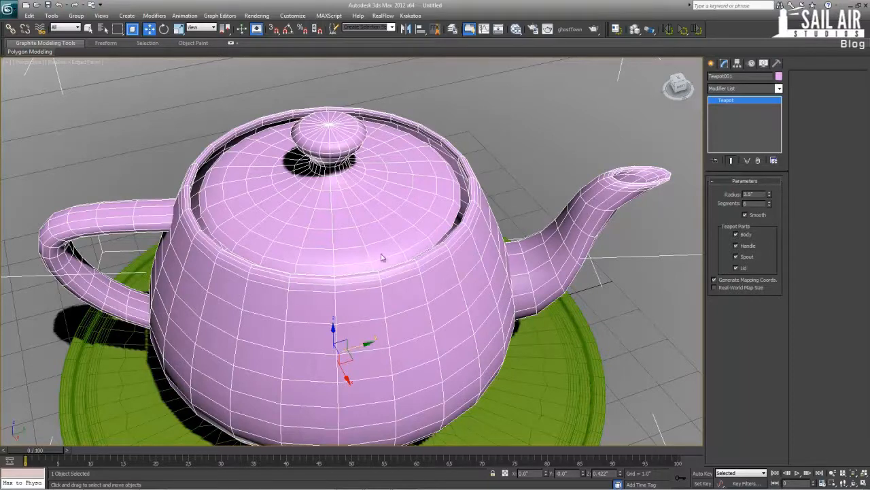
{"action": "right_click", "coordinate": [319, 183]}
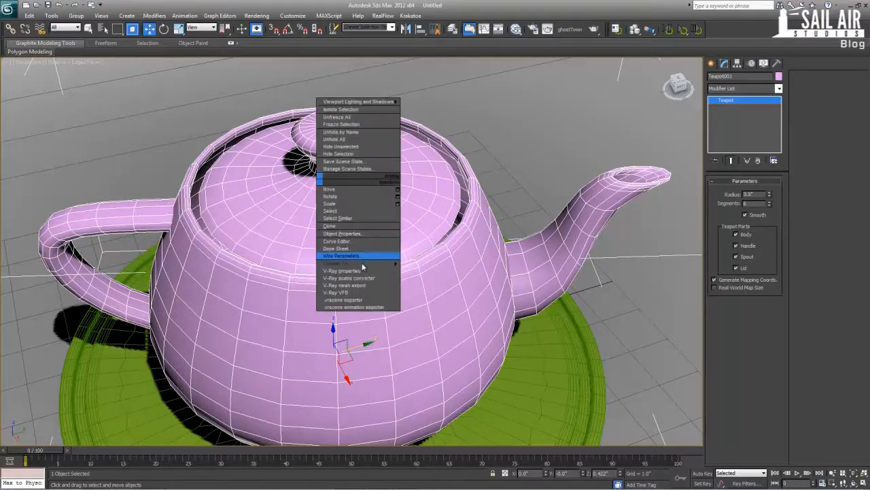
{"action": "mouse_move", "coordinate": [367, 263]}
{"action": "left_click", "coordinate": [436, 270]}
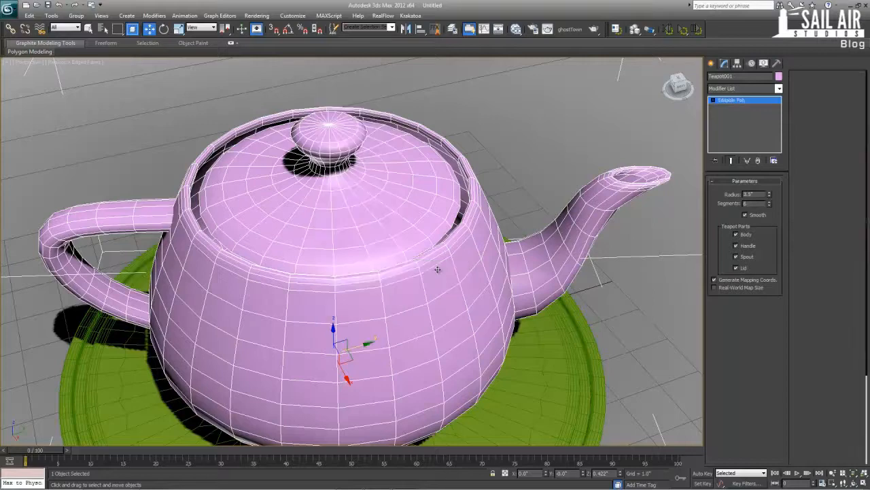
- Select the teapot's lid as an element, scale it uniformly to about 115 percent, and leave element editing
{"action": "left_click", "coordinate": [767, 190]}
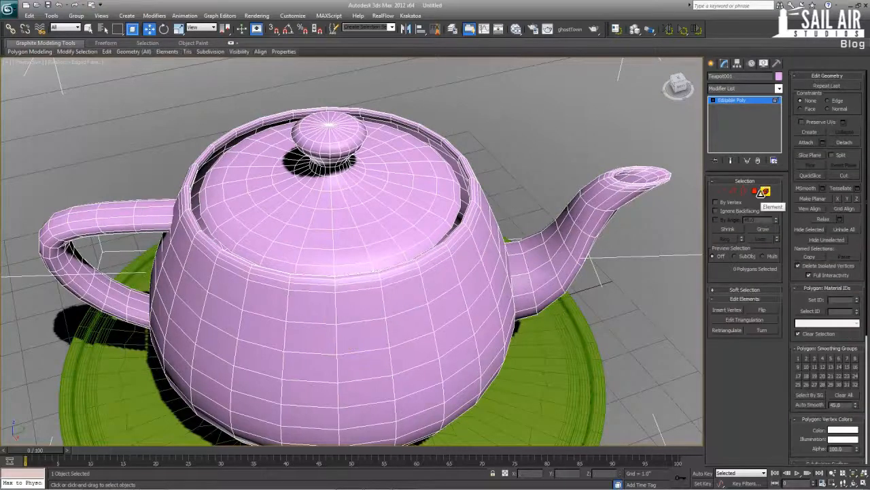
{"action": "left_click", "coordinate": [762, 192]}
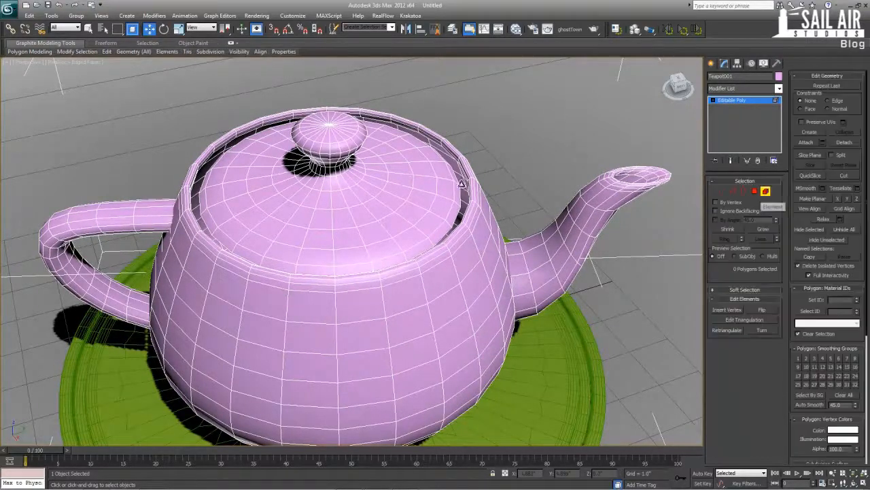
{"action": "left_click", "coordinate": [448, 199]}
{"action": "key", "text": "r"}
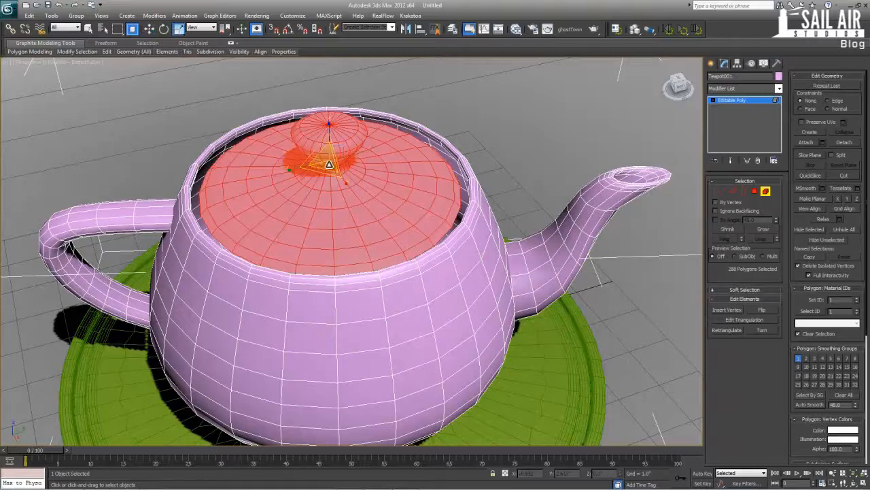
{"action": "left_click_drag", "start_coordinate": [327, 156], "coordinate": [326, 154]}
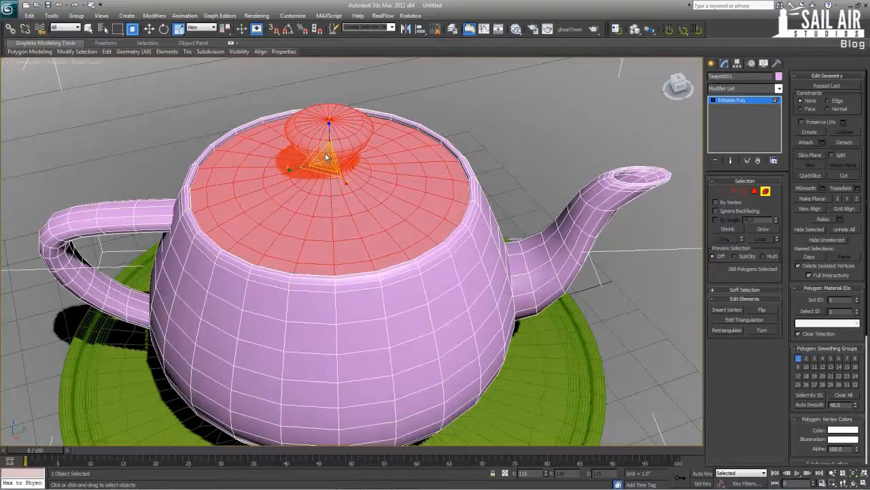
{"action": "left_click", "coordinate": [730, 100]}
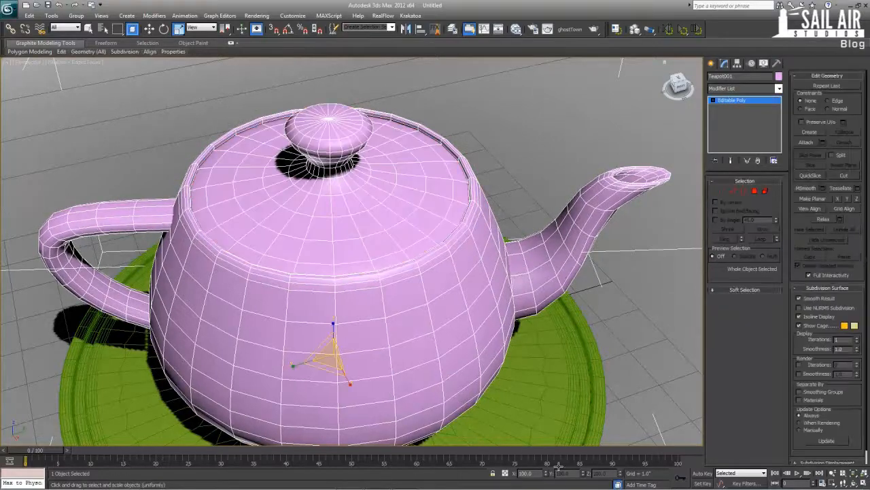
- Examine the teapot against the wider backdrop from further away and clear the selection
{"action": "scroll", "coordinate": [333, 279], "scroll_direction": "down", "scroll_amount": 5}
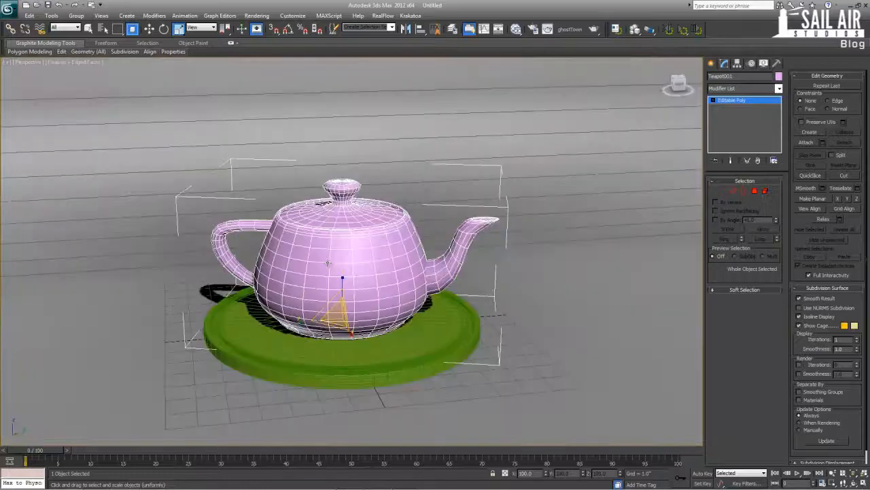
{"action": "scroll", "coordinate": [327, 263], "scroll_direction": "down", "scroll_amount": 4}
{"action": "key", "text": "q"}
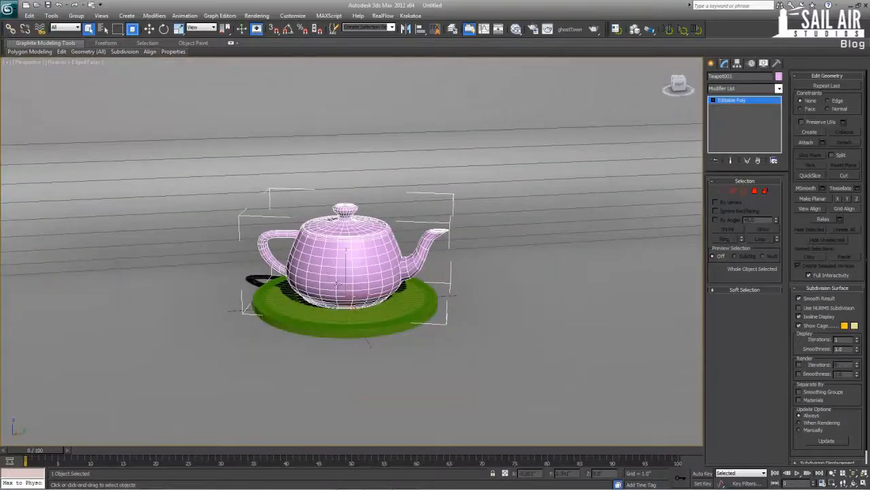
{"action": "scroll", "coordinate": [333, 280], "scroll_direction": "down", "scroll_amount": 8}
{"action": "scroll", "coordinate": [281, 266], "scroll_direction": "up", "scroll_amount": 5}
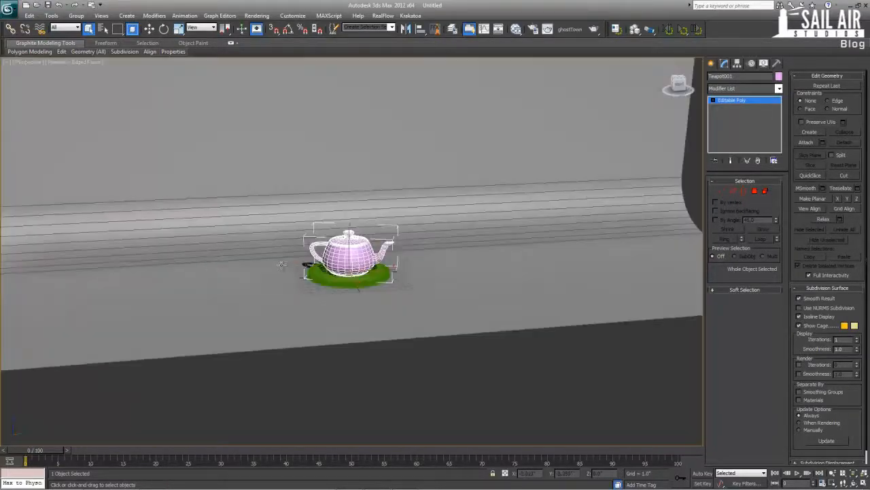
{"action": "scroll", "coordinate": [386, 320], "scroll_direction": "down", "scroll_amount": 6}
{"action": "left_click", "coordinate": [388, 326]}
{"action": "scroll", "coordinate": [385, 328], "scroll_direction": "up", "scroll_amount": 7}
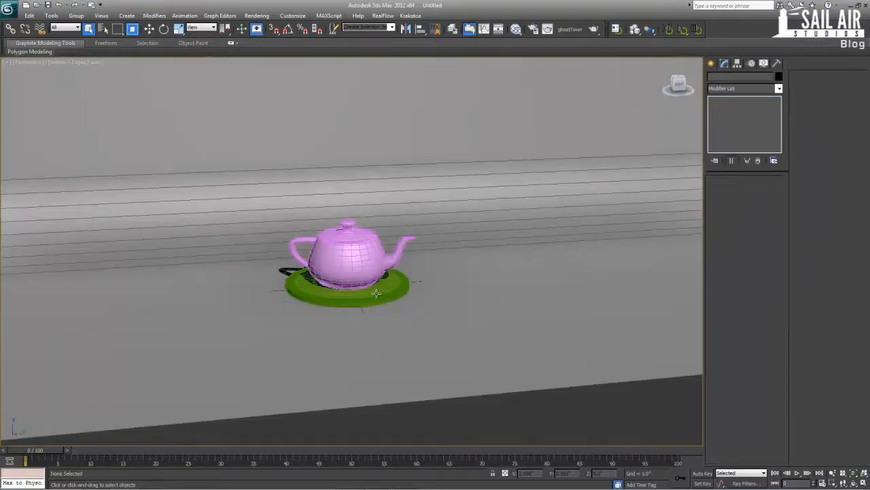
- Create a mental ray Arch & Design material in the Slate Material Editor and open its parameters
{"action": "key", "text": "m"}
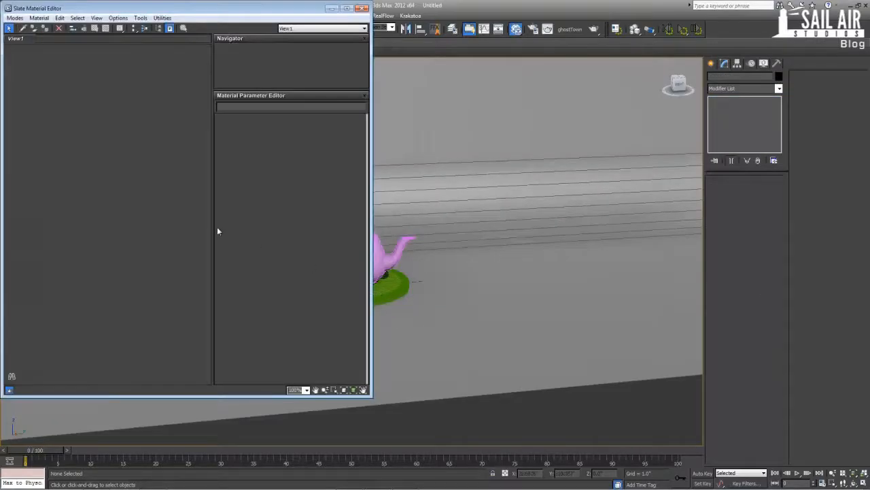
{"action": "right_click", "coordinate": [79, 117]}
{"action": "mouse_move", "coordinate": [90, 124]}
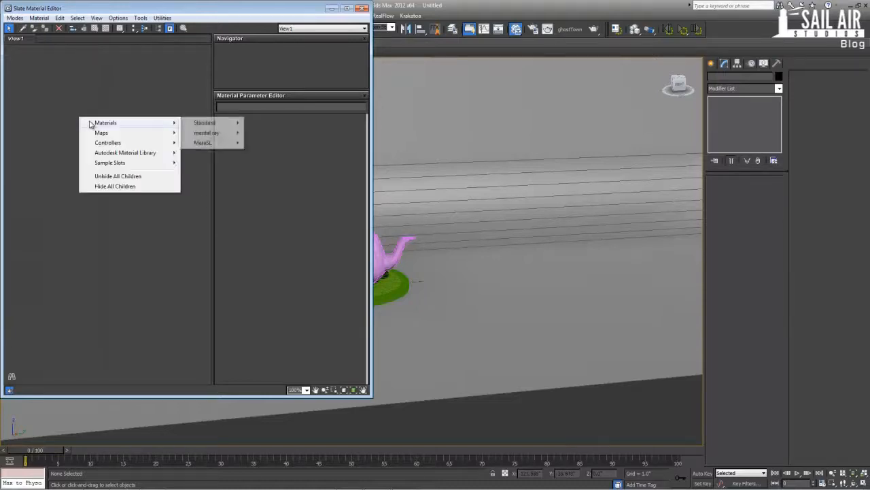
{"action": "mouse_move", "coordinate": [203, 134]}
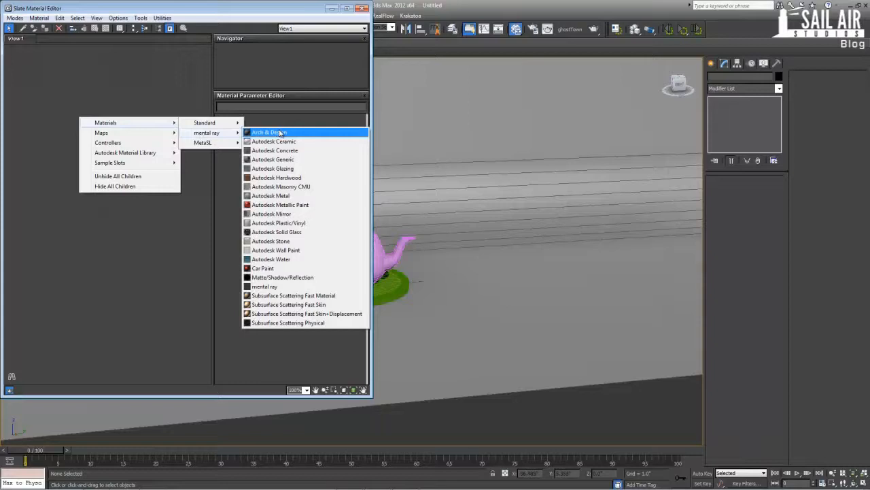
{"action": "left_click", "coordinate": [281, 133]}
{"action": "double_click", "coordinate": [82, 121]}
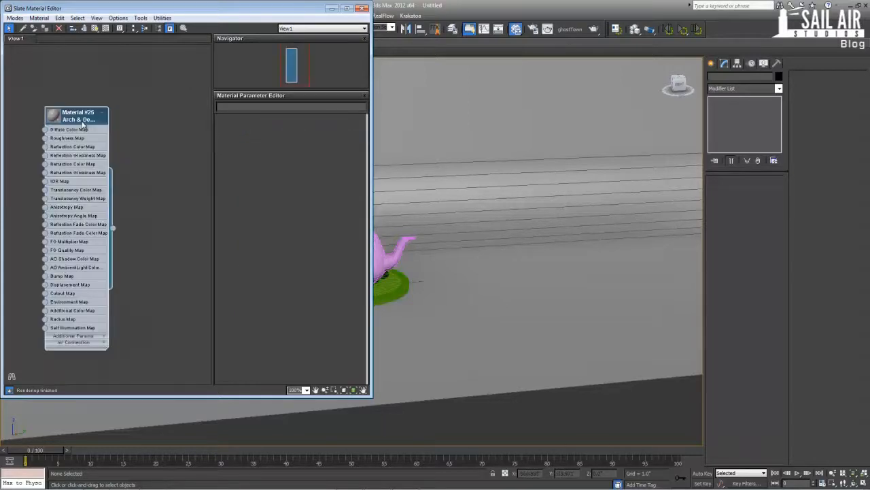
{"action": "scroll", "coordinate": [112, 131], "scroll_direction": "up", "scroll_amount": 3}
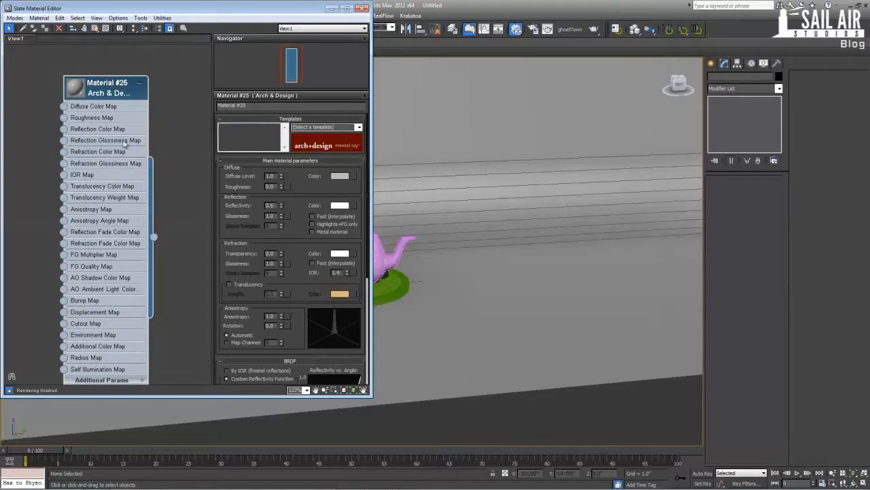
- Darken the material's diffuse color to a grey with a value of 0.2
{"action": "left_click", "coordinate": [337, 176]}
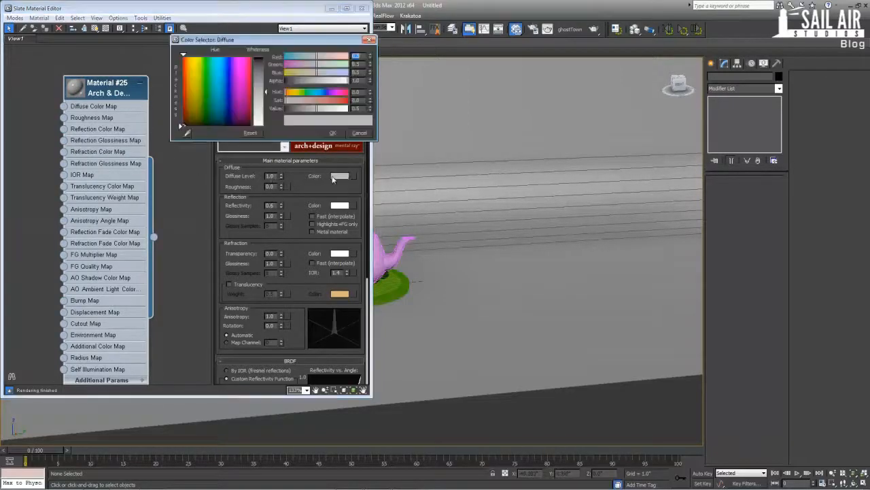
{"action": "left_click_drag", "start_coordinate": [352, 108], "coordinate": [370, 112]}
{"action": "type", "text": "0.2"}
{"action": "key", "text": "Return"}
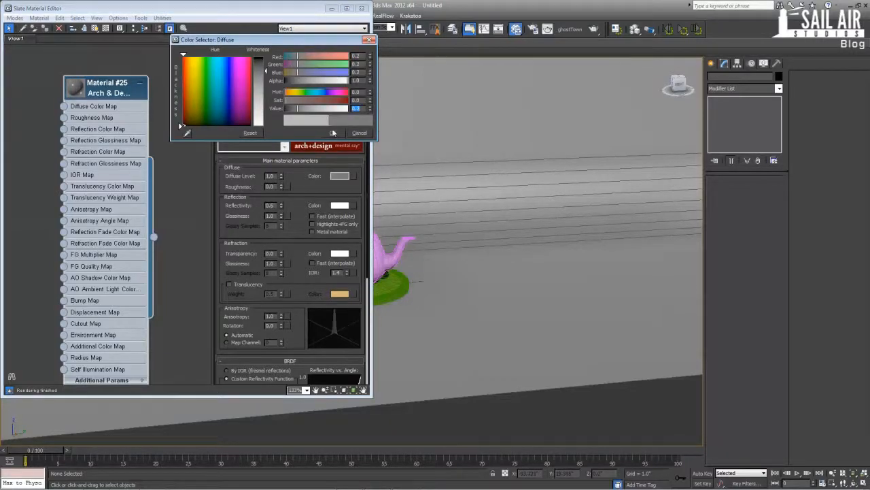
{"action": "left_click", "coordinate": [333, 133]}
{"action": "left_click", "coordinate": [339, 176]}
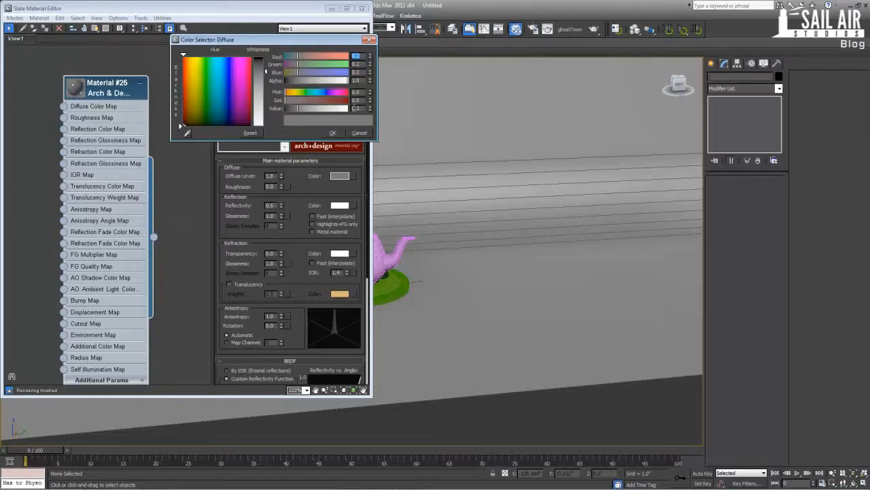
{"action": "double_click", "coordinate": [354, 108]}
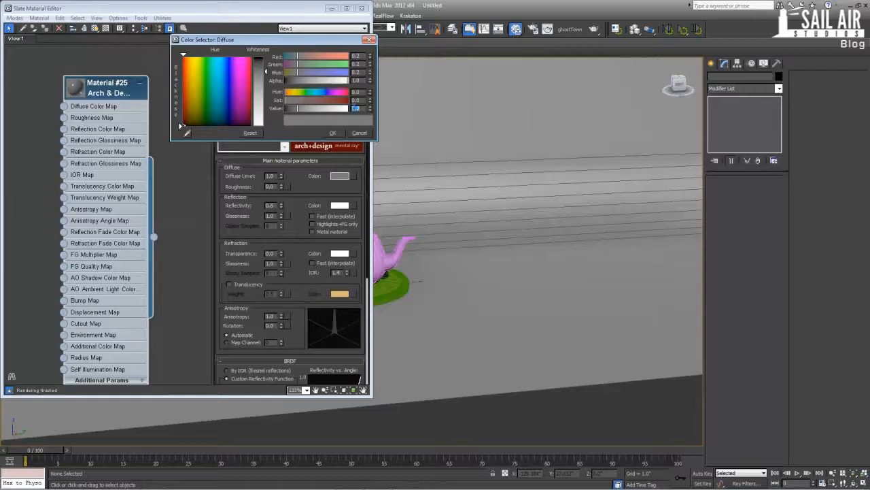
{"action": "left_click", "coordinate": [333, 132]}
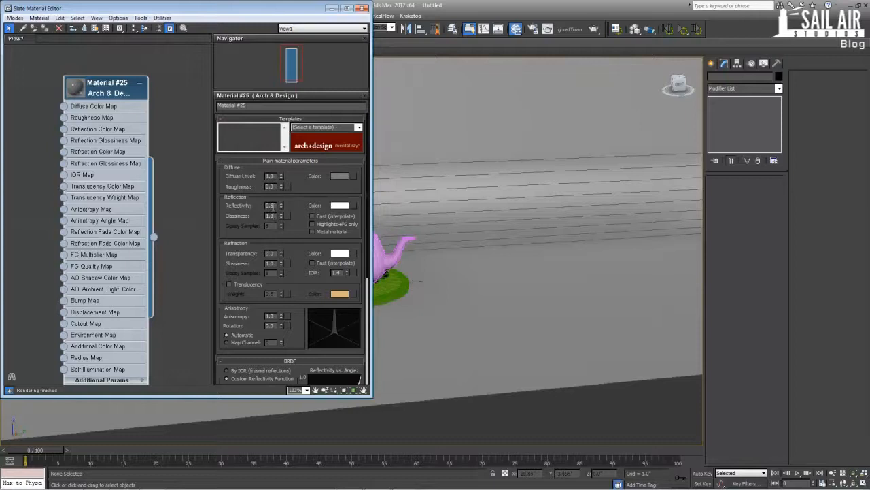
- Set the Arch & Design material's reflectivity to 0.7
{"action": "left_click_drag", "start_coordinate": [274, 206], "coordinate": [251, 206]}
{"action": "type", "text": "1"}
{"action": "key", "text": "Return"}
{"action": "right_click", "coordinate": [281, 205]}
- Enlarge the preview sphere on the Arch & Design material node
{"action": "double_click", "coordinate": [77, 89]}
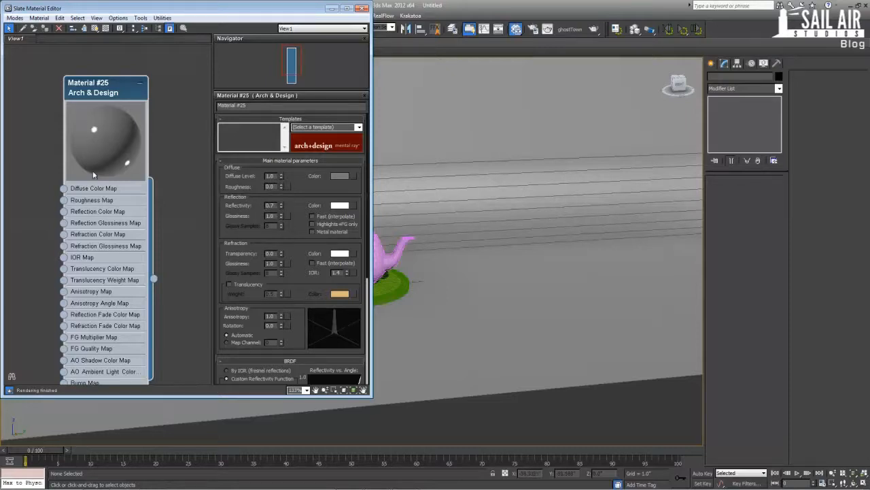
{"action": "double_click", "coordinate": [106, 130]}
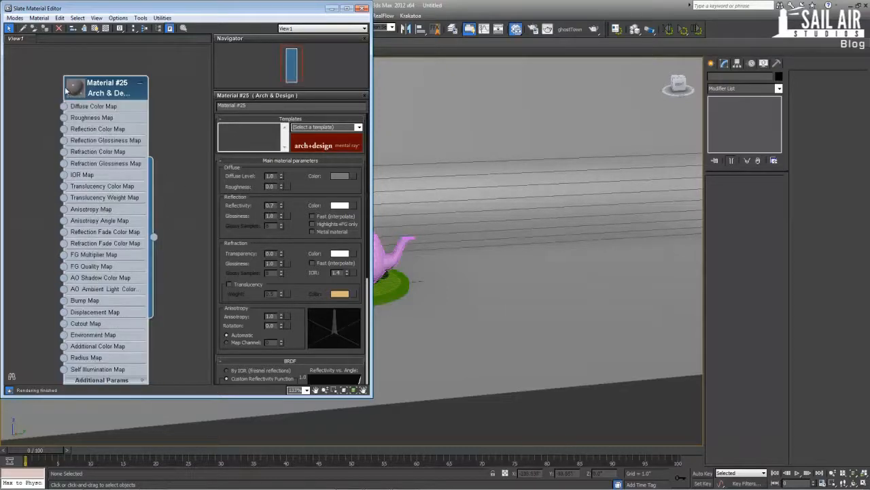
{"action": "double_click", "coordinate": [71, 91]}
{"action": "double_click", "coordinate": [98, 128]}
{"action": "double_click", "coordinate": [70, 91]}
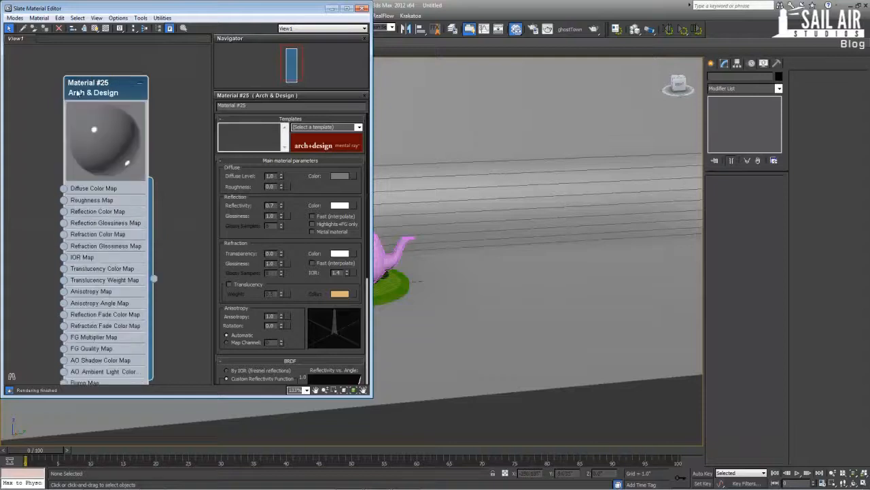
- Set the material's reflection glossiness to 0.5
{"action": "double_click", "coordinate": [271, 216]}
{"action": "type", "text": "0.5"}
{"action": "key", "text": "Return"}
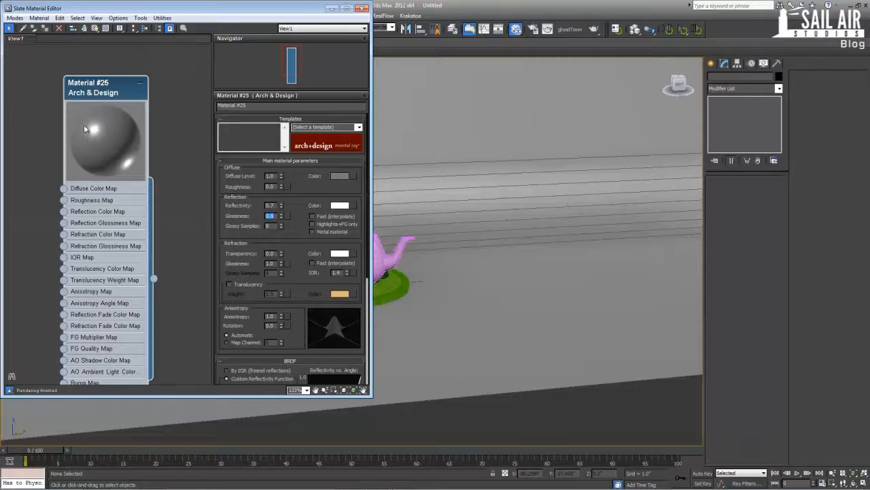
- Raise the material's reflection glossiness to 1.0 and return it to 0.5
{"action": "left_click_drag", "start_coordinate": [281, 215], "coordinate": [276, 117]}
{"action": "double_click", "coordinate": [272, 215]}
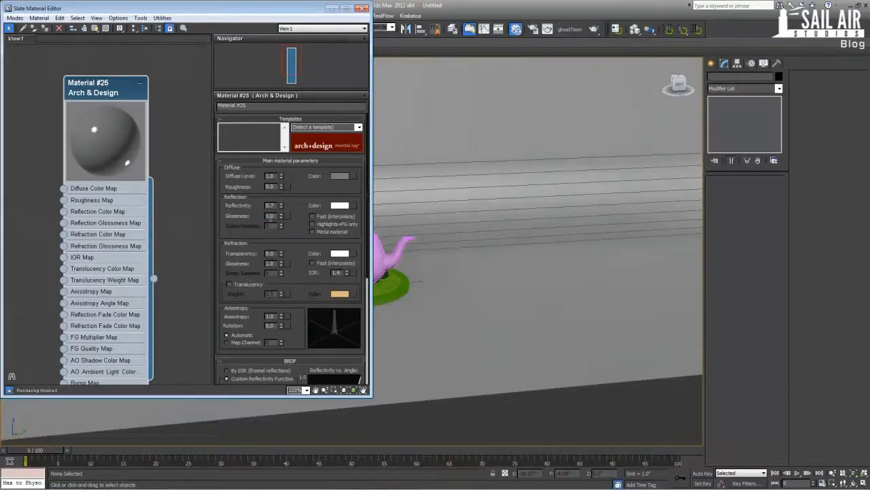
{"action": "type", "text": "0.5"}
{"action": "key", "text": "Return"}
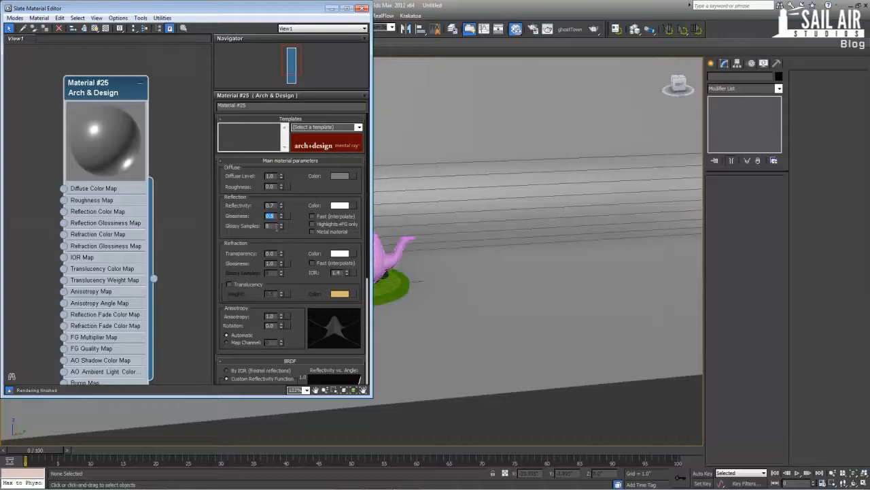
- Set the reflection's glossy samples to 32, after also trying a higher sample value
{"action": "key", "text": "Tab"}
{"action": "type", "text": "32"}
{"action": "key", "text": "Return"}
{"action": "left_click_drag", "start_coordinate": [302, 240], "coordinate": [240, 191]}
{"action": "type", "text": "25"}
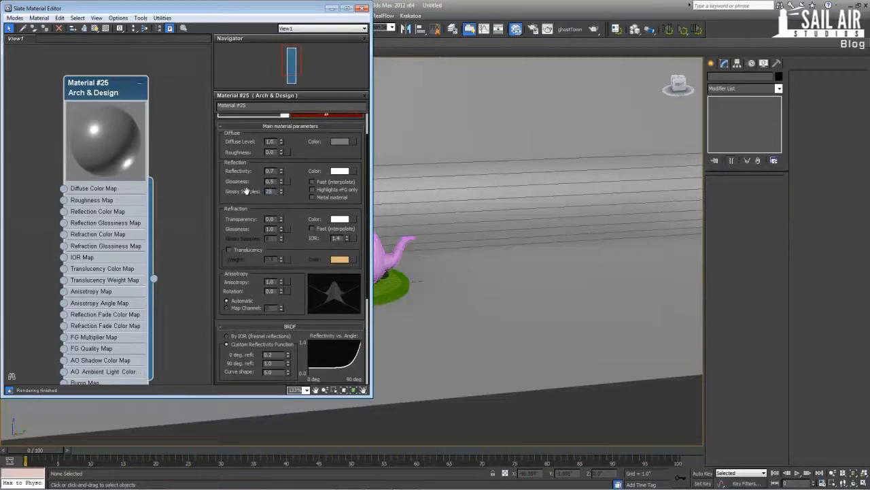
{"action": "type", "text": "6"}
{"action": "key", "text": "Return"}
{"action": "type", "text": "32"}
{"action": "key", "text": "Return"}
- Switch the BRDF to By IOR (fresnel reflections), try reflectivity at 1.0 and 0.5, and set it to 0.7
{"action": "scroll", "coordinate": [279, 265], "scroll_direction": "down", "scroll_amount": 3}
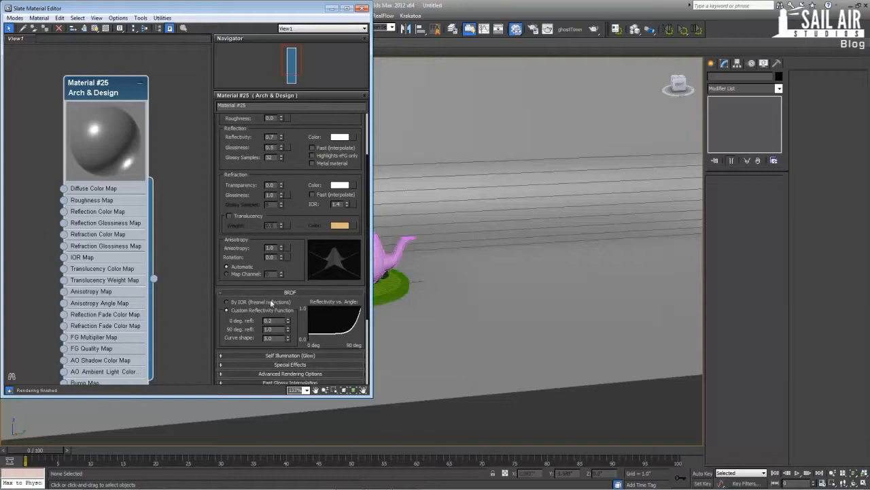
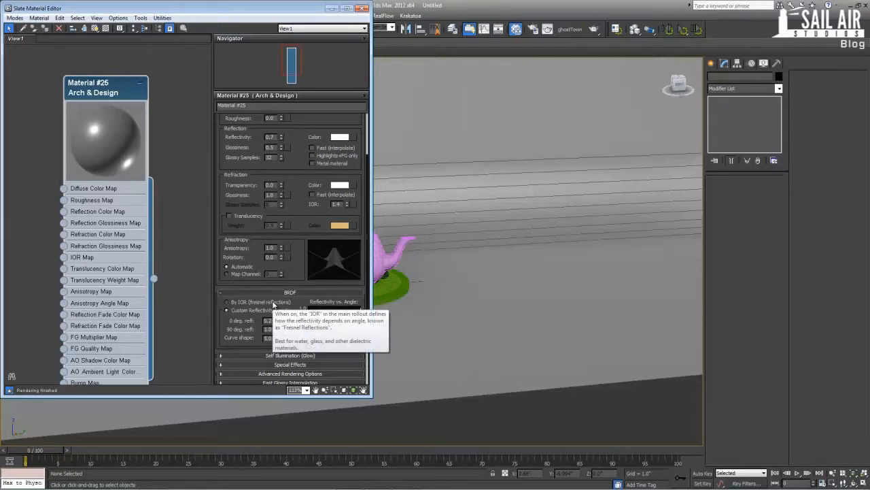
{"action": "left_click", "coordinate": [272, 301]}
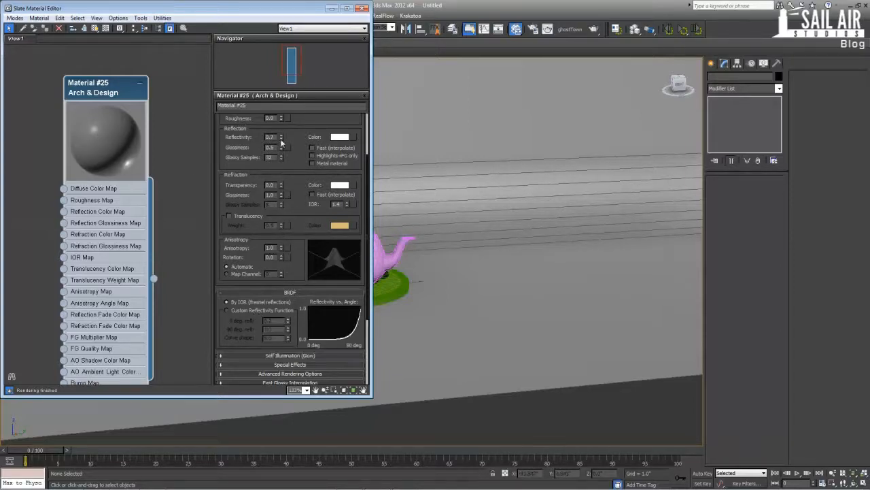
{"action": "left_click_drag", "start_coordinate": [281, 137], "coordinate": [283, 80]}
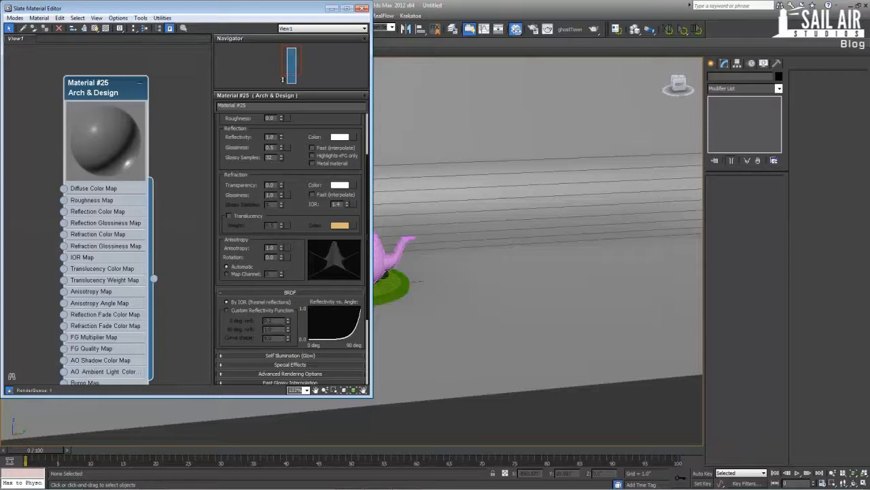
{"action": "double_click", "coordinate": [277, 137]}
{"action": "type", "text": ".5"}
{"action": "key", "text": "Return"}
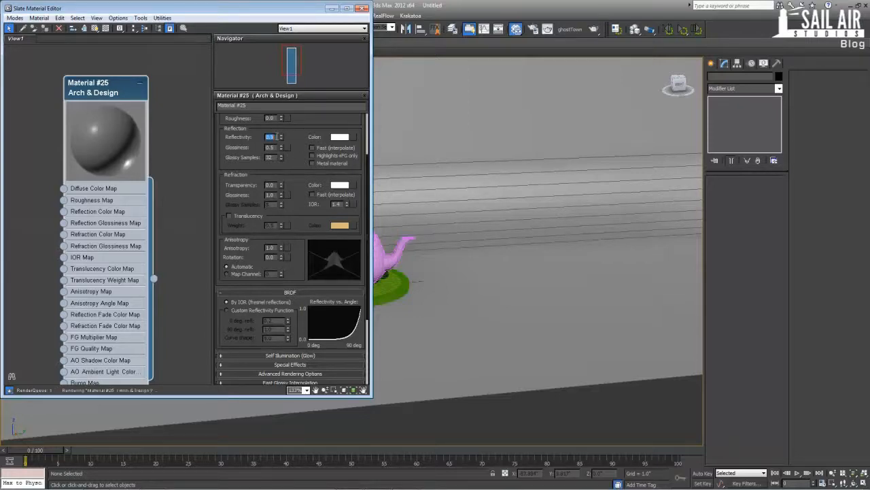
{"action": "type", "text": ".9"}
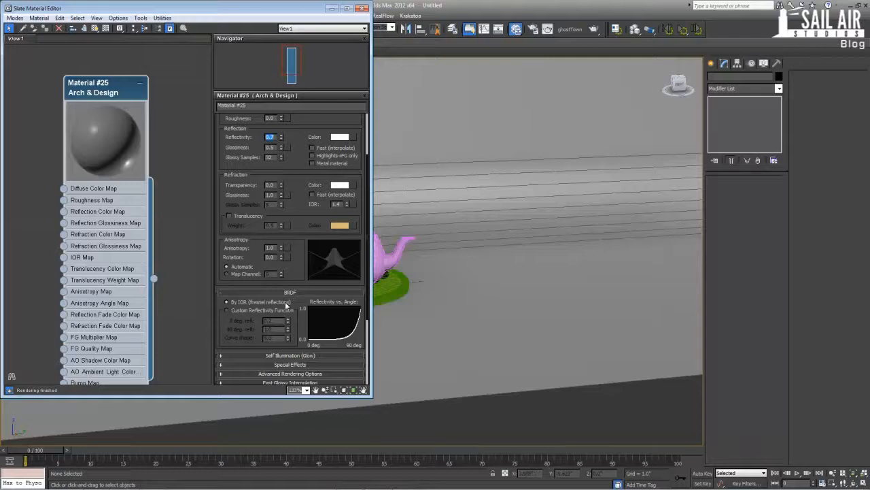
- Open the material's Advanced Rendering Options
{"action": "left_click_drag", "start_coordinate": [291, 287], "coordinate": [289, 170]}
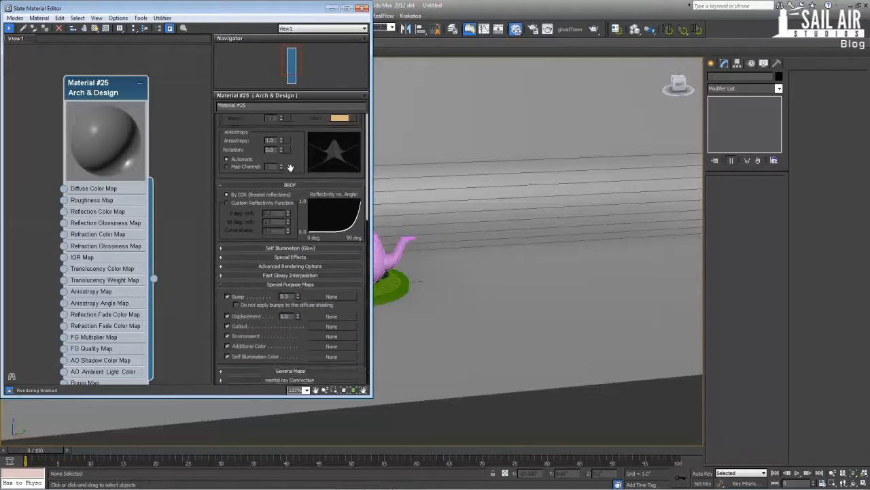
{"action": "left_click", "coordinate": [288, 266]}
- Select the teapot's lid as an element and lower it into the pot to about Z 4.24, exposing the inner walls
{"action": "left_click", "coordinate": [389, 254]}
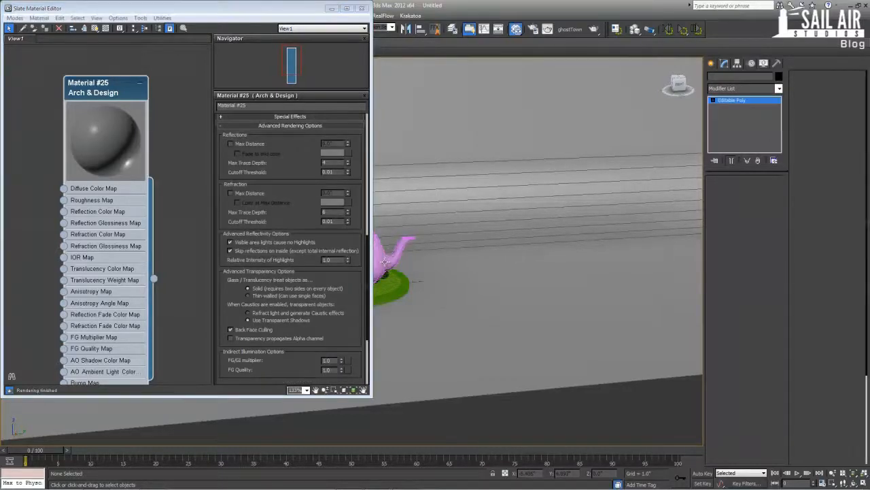
{"action": "key", "text": "z"}
{"action": "middle_click_drag", "start_coordinate": [429, 252], "coordinate": [502, 300]}
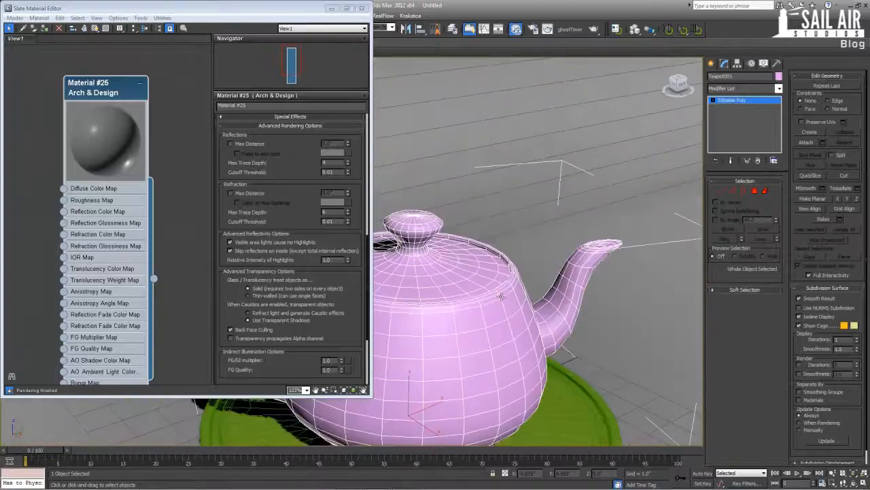
{"action": "scroll", "coordinate": [503, 298], "scroll_direction": "up", "scroll_amount": 5}
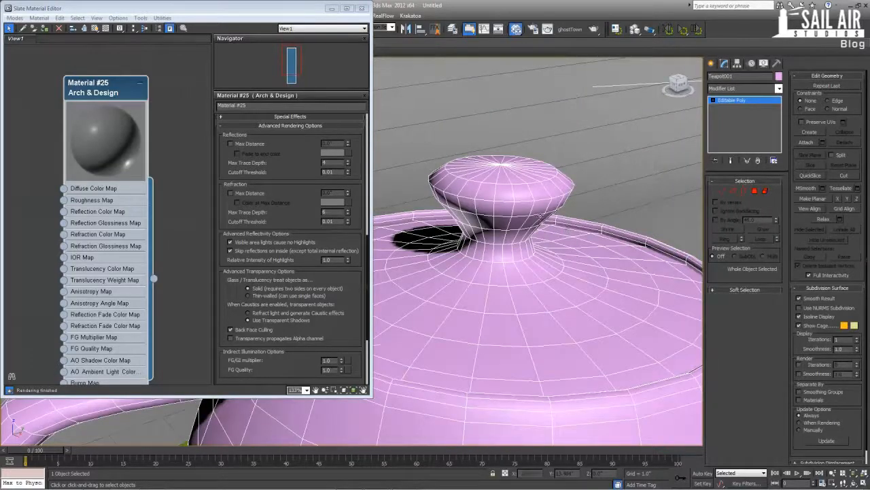
{"action": "left_click", "coordinate": [754, 191]}
{"action": "left_click", "coordinate": [497, 231]}
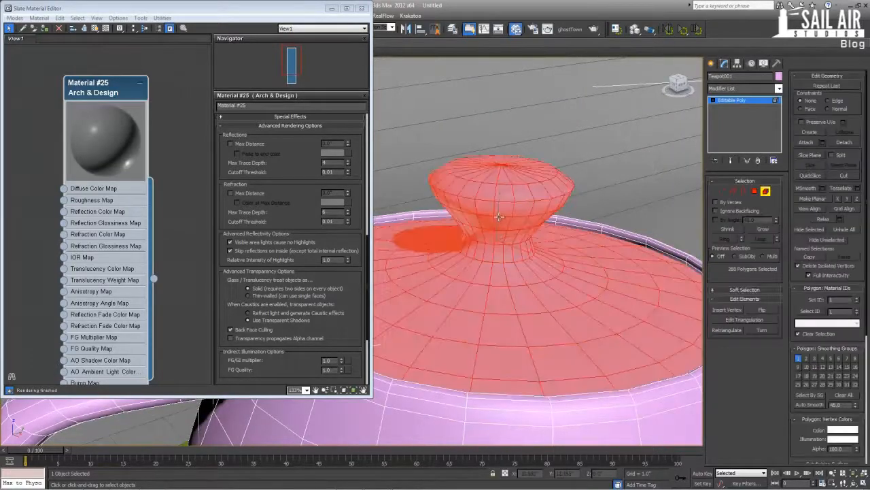
{"action": "middle_click_drag", "start_coordinate": [498, 231], "coordinate": [498, 303], "text": "alt"}
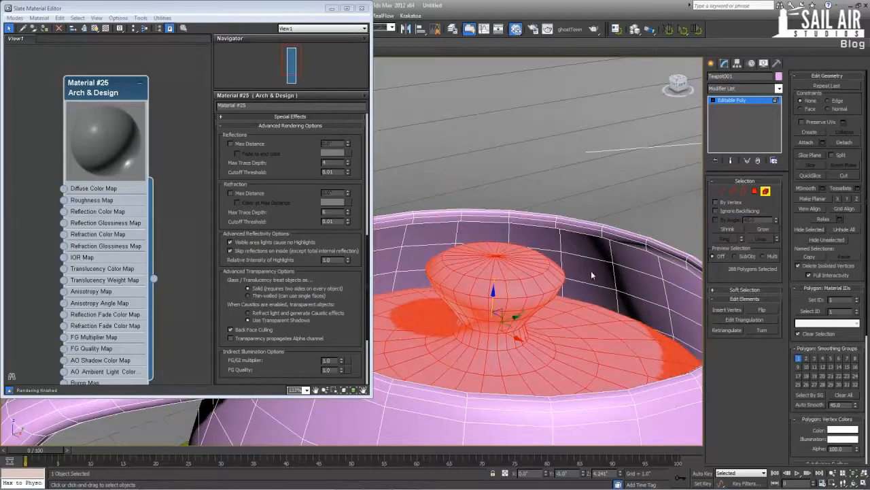
- Render the Perspective viewport to inspect the inside of the teapot and close the rendered image
{"action": "key", "text": "shift+q"}
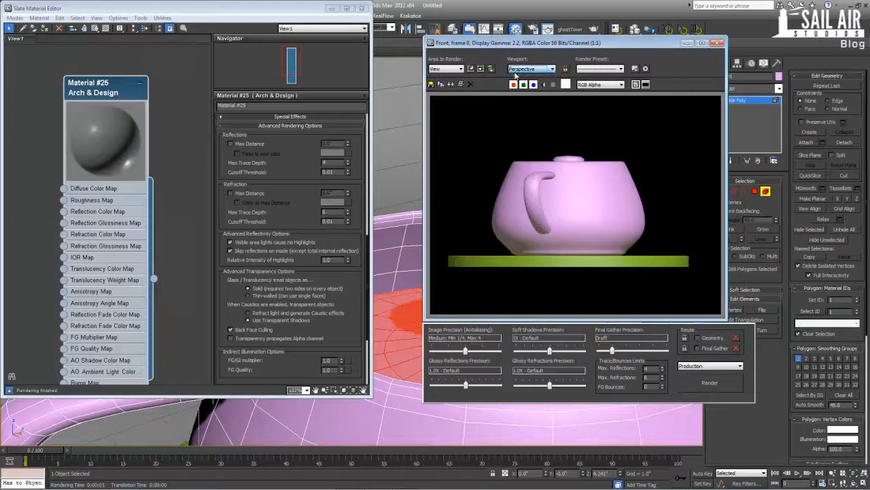
{"action": "left_click", "coordinate": [720, 387]}
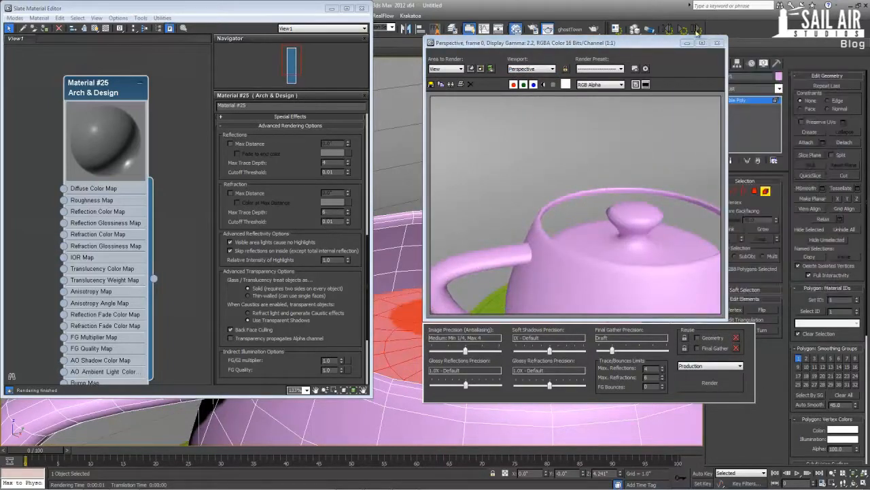
{"action": "left_click", "coordinate": [716, 43]}
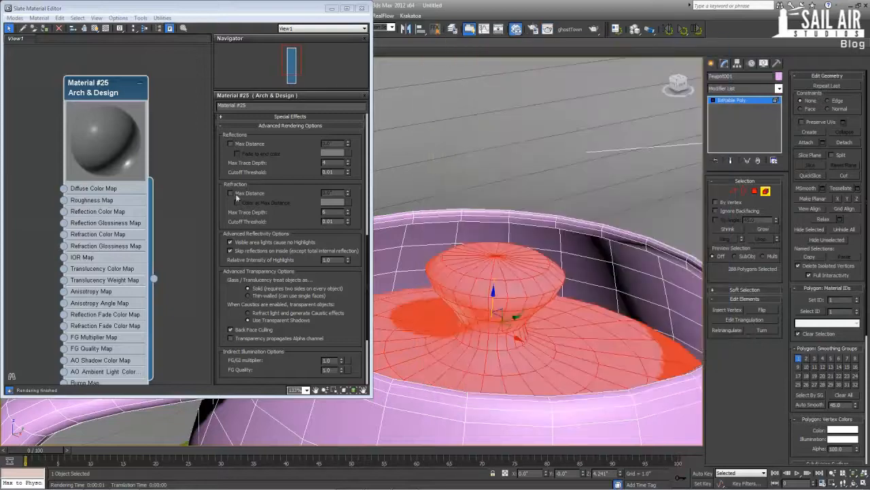
{"action": "left_click", "coordinate": [253, 329]}
{"action": "middle_click", "coordinate": [581, 314]}
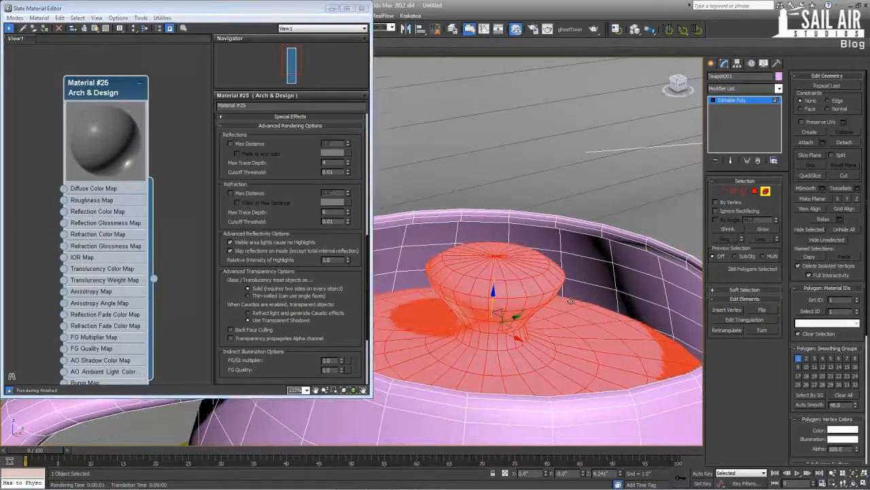
{"action": "scroll", "coordinate": [570, 297], "scroll_direction": "down", "scroll_amount": 5}
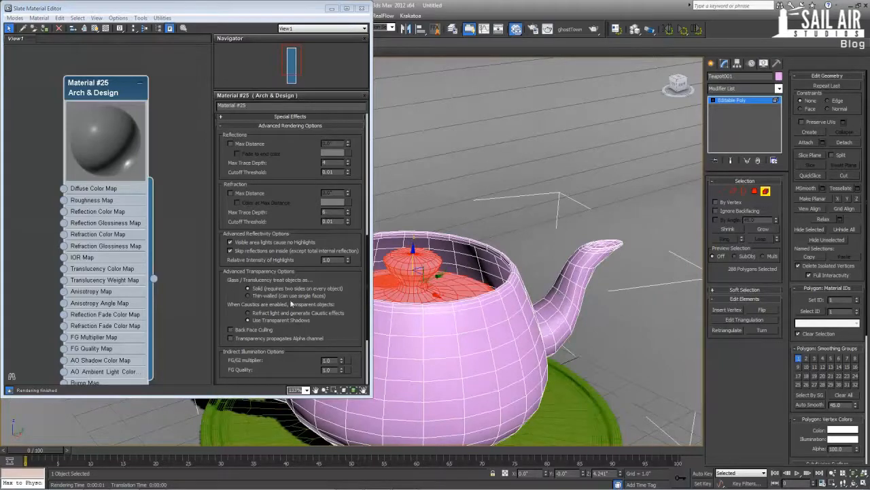
{"action": "left_click", "coordinate": [249, 332]}
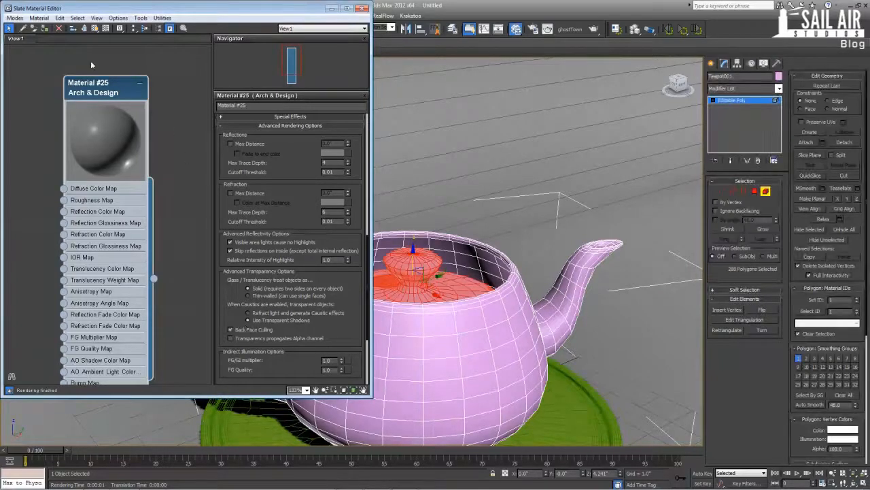
- Assign the Arch & Design material to the selected lid element, leave element editing, and test-render the view
{"action": "left_click", "coordinate": [45, 29]}
{"action": "middle_click", "coordinate": [462, 267]}
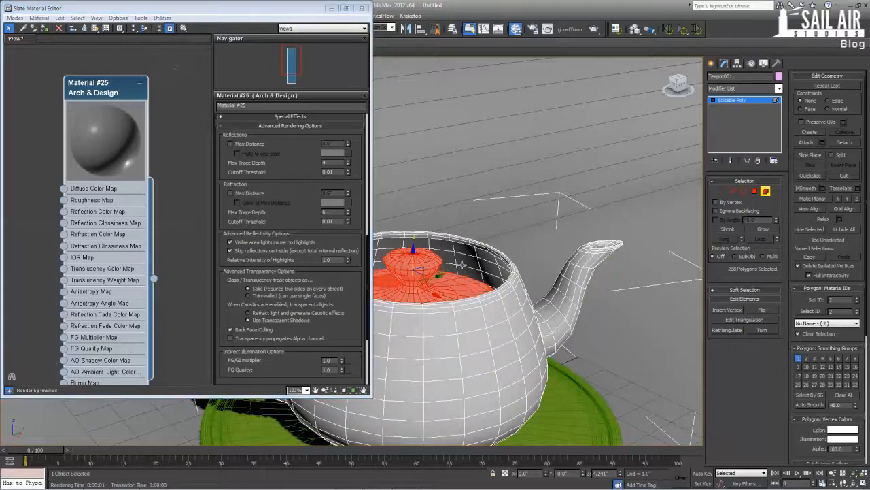
{"action": "scroll", "coordinate": [461, 266], "scroll_direction": "up", "scroll_amount": 3}
{"action": "left_click", "coordinate": [755, 100]}
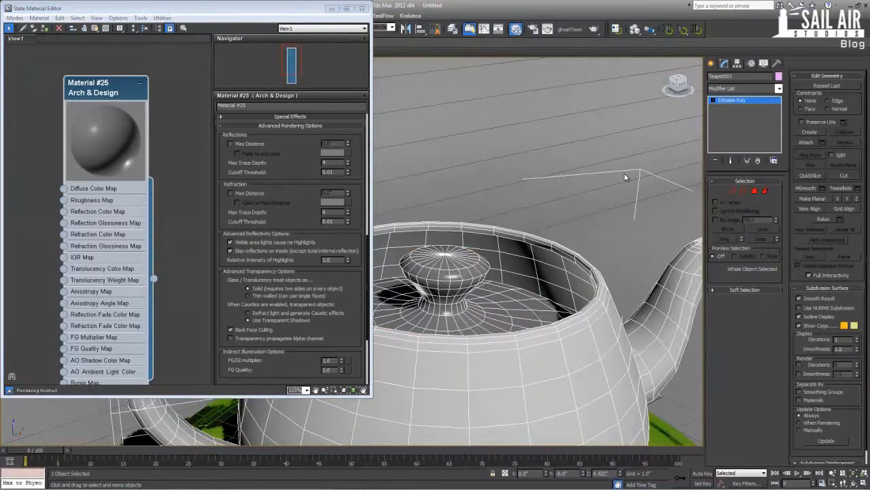
{"action": "key", "text": "shift+q"}
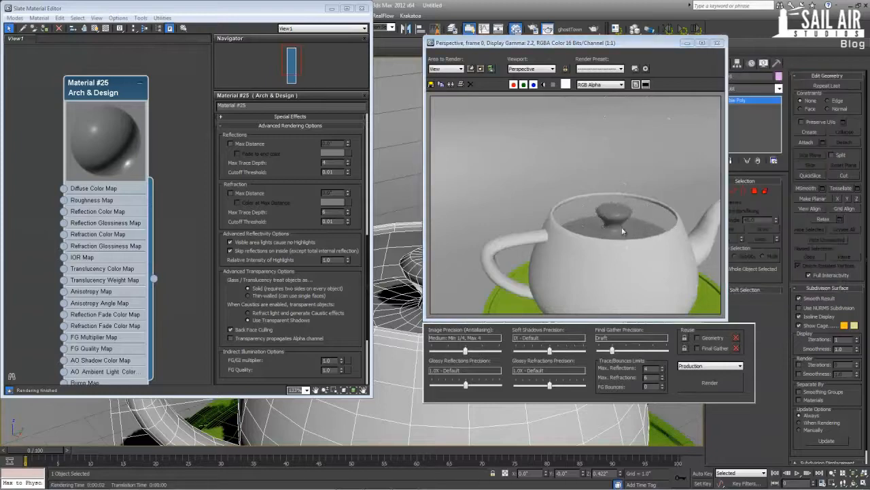
{"action": "left_click", "coordinate": [718, 43]}
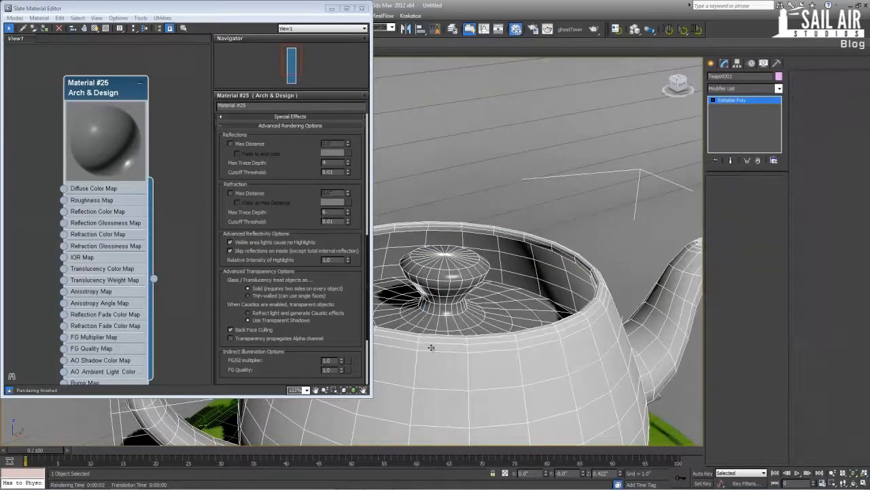
- Assign the Arch & Design material to the whole teapot and render it with Back Face Culling on
{"action": "left_click", "coordinate": [45, 28]}
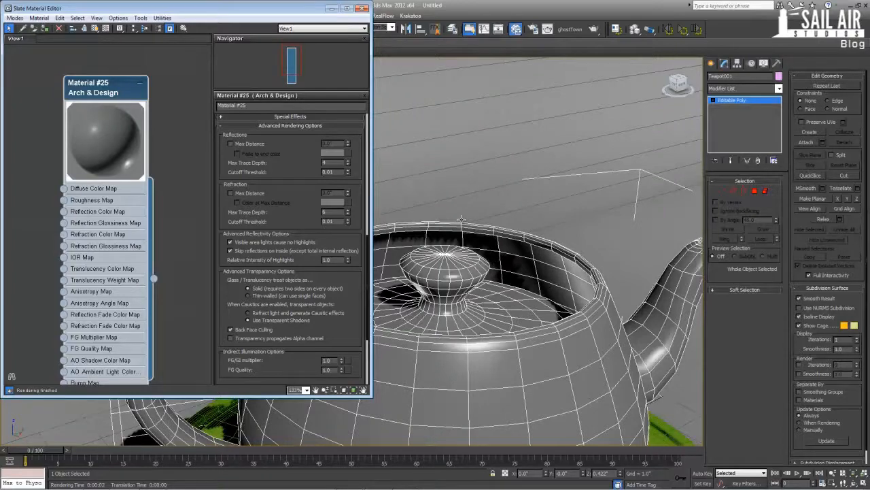
{"action": "key", "text": "shift+q"}
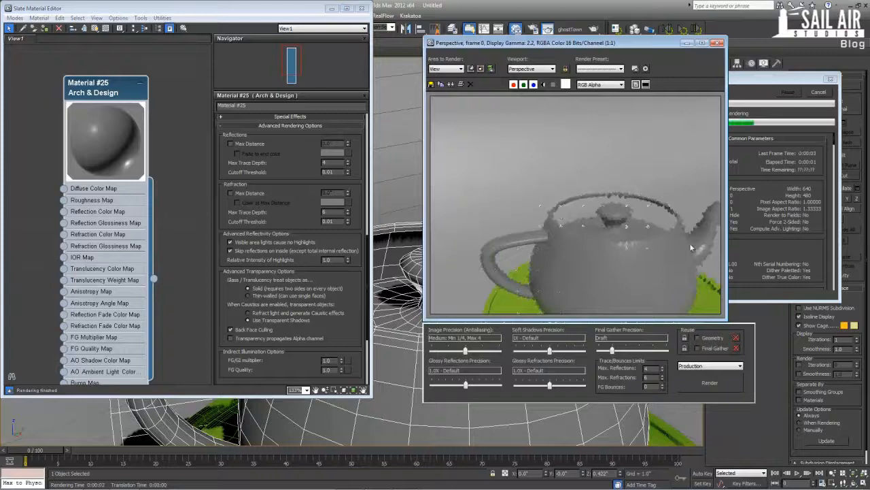
- Turn off Back Face Culling for the material, render the teapot again, and close the rendered image
{"action": "left_click", "coordinate": [239, 331]}
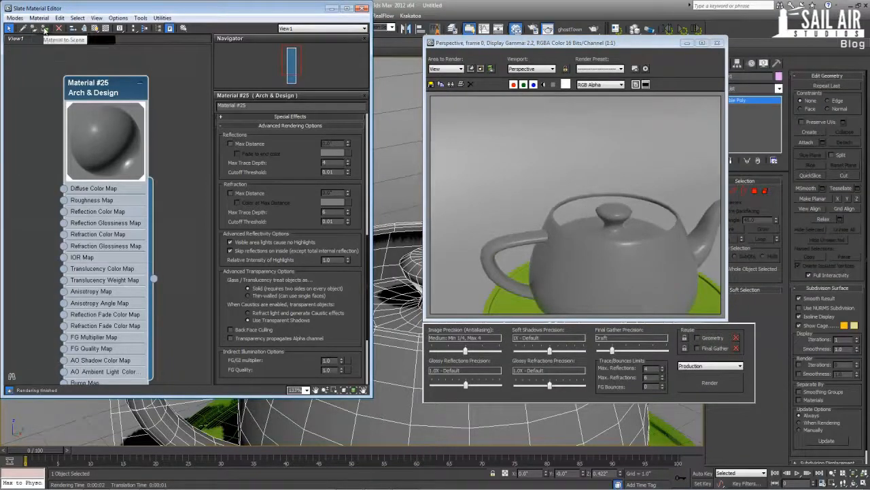
{"action": "left_click", "coordinate": [710, 382]}
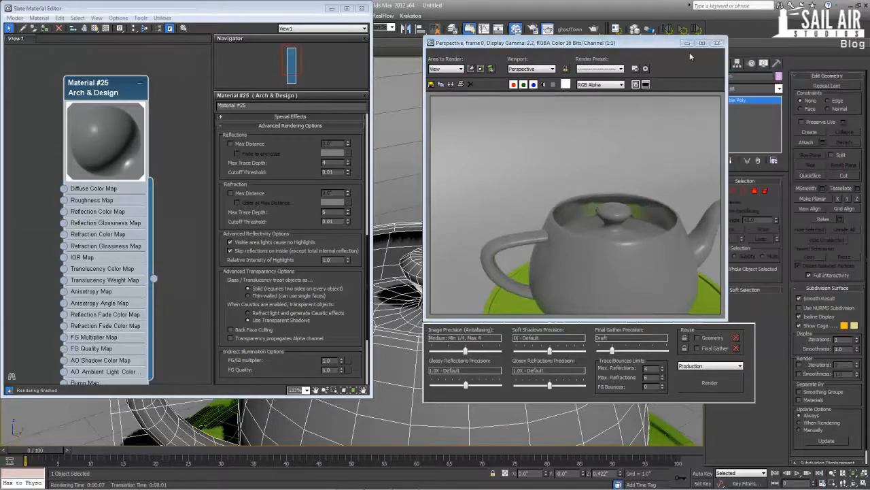
{"action": "left_click", "coordinate": [716, 42]}
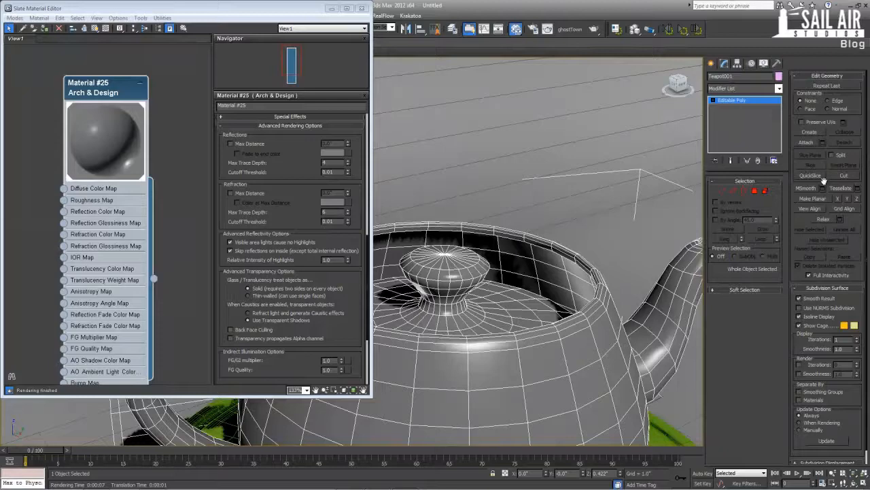
- Reselect the teapot's lid element and raise it back onto the rim at about Z 5.2
{"action": "left_click", "coordinate": [766, 192]}
{"action": "left_click", "coordinate": [446, 270]}
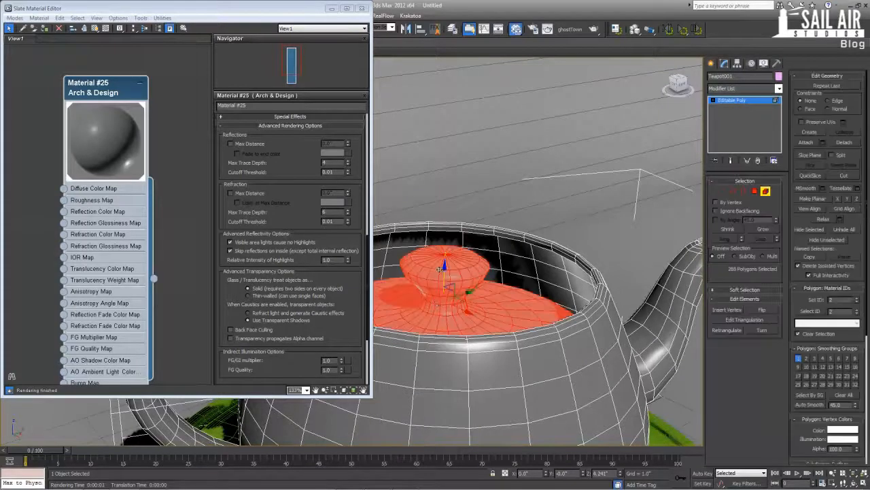
{"action": "left_click_drag", "start_coordinate": [439, 269], "coordinate": [484, 245]}
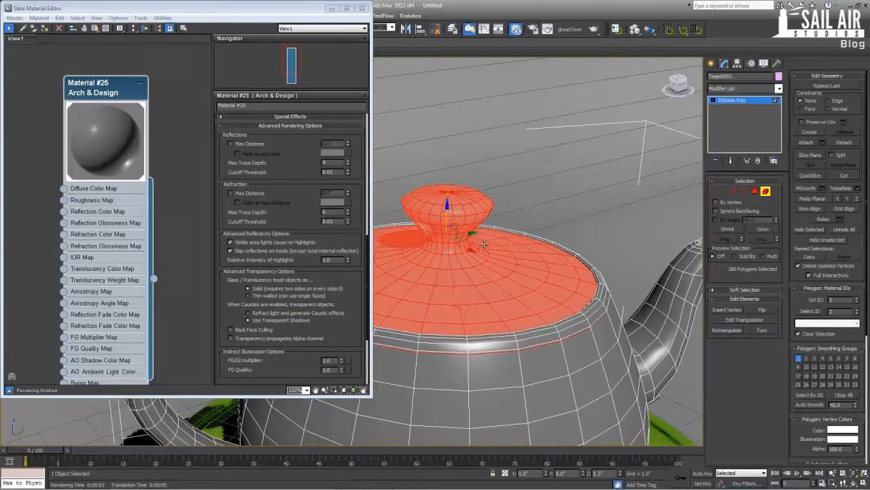
{"action": "scroll", "coordinate": [488, 270], "scroll_direction": "down", "scroll_amount": 4}
{"action": "scroll", "coordinate": [490, 279], "scroll_direction": "up", "scroll_amount": 2}
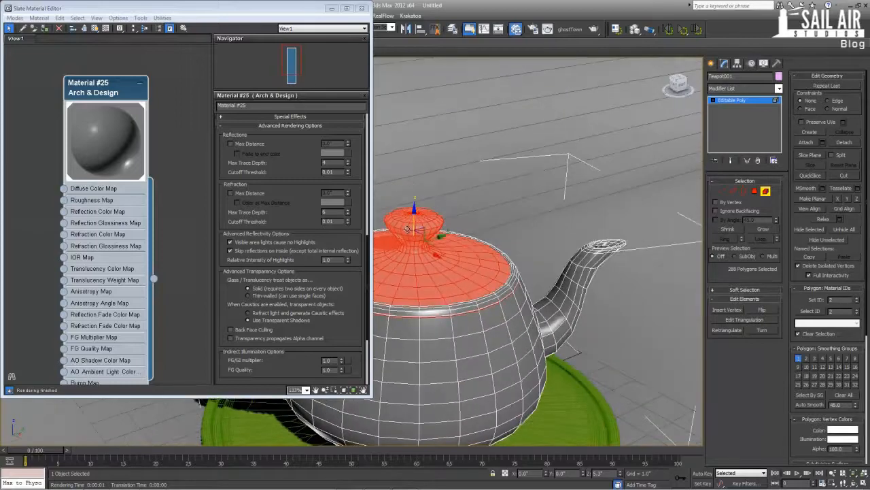
{"action": "left_click_drag", "start_coordinate": [412, 214], "coordinate": [414, 212]}
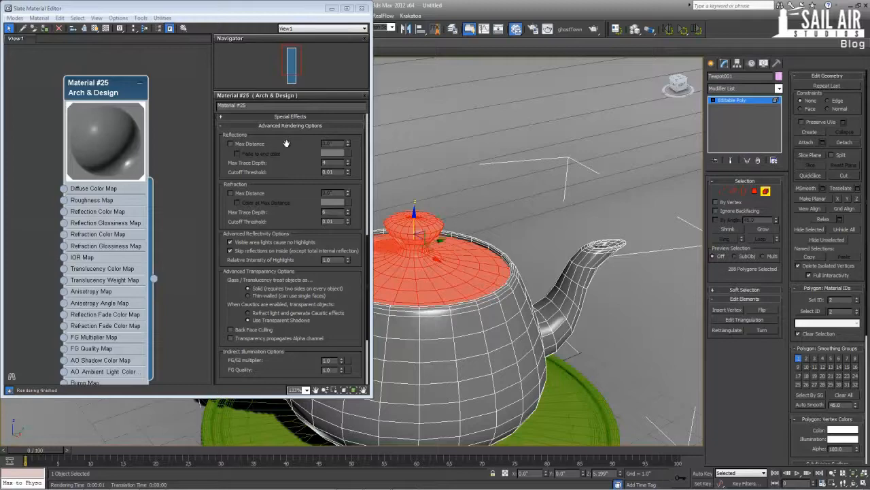
- Collapse the Advanced Rendering Options and open the material's Self Illumination (Glow) settings
{"action": "left_click", "coordinate": [275, 125]}
{"action": "left_click", "coordinate": [297, 248]}
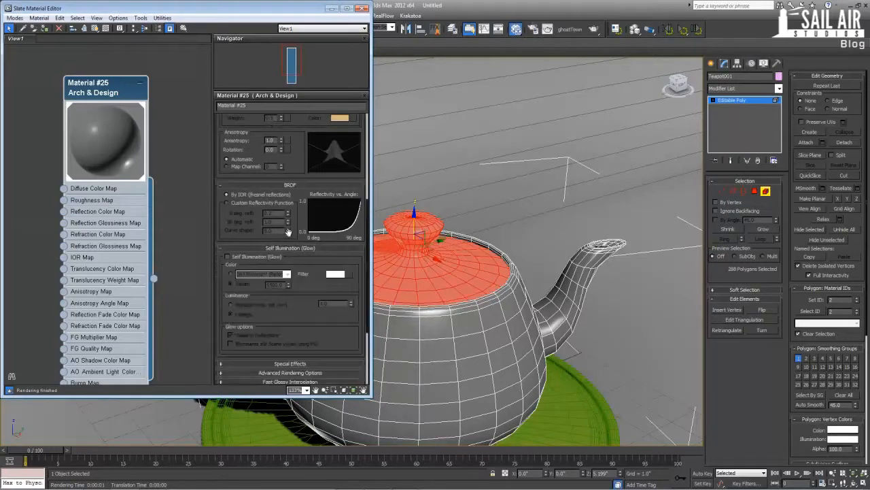
- Collapse Self Illumination, expand the material's Special Effects settings, and look through its Advanced Rendering Options
{"action": "left_click", "coordinate": [290, 249]}
{"action": "left_click", "coordinate": [291, 267]}
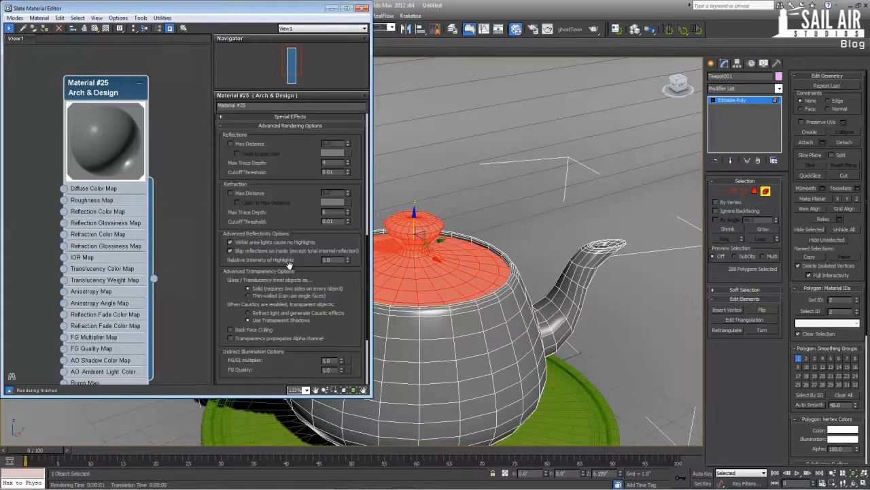
{"action": "left_click", "coordinate": [285, 127]}
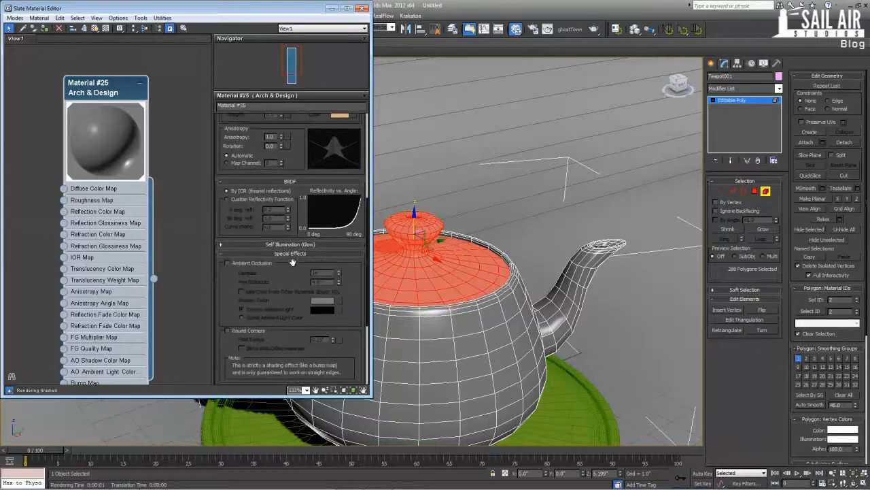
{"action": "left_click", "coordinate": [290, 257]}
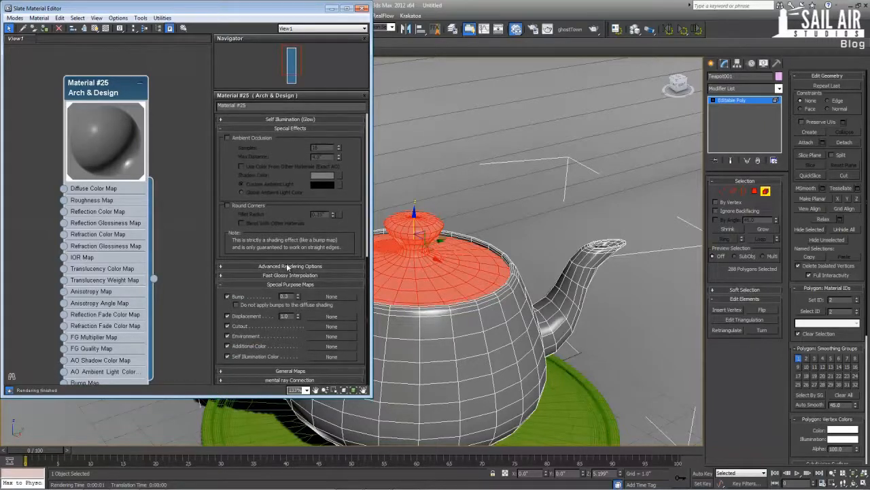
{"action": "left_click", "coordinate": [287, 266]}
{"action": "left_click_drag", "start_coordinate": [273, 367], "coordinate": [274, 315]}
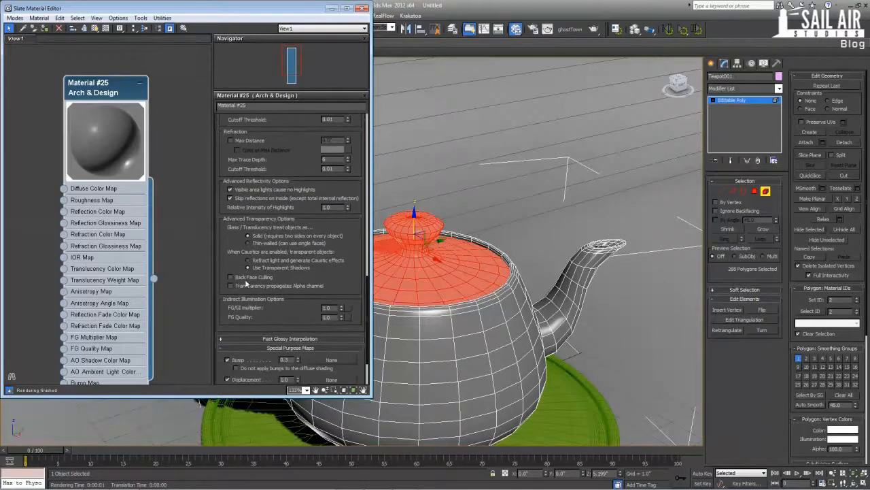
{"action": "left_click_drag", "start_coordinate": [308, 205], "coordinate": [306, 272]}
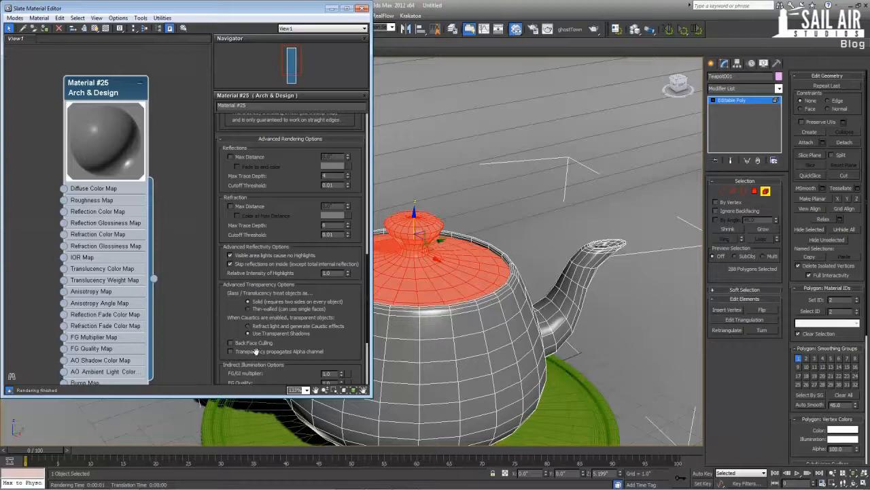
{"action": "left_click_drag", "start_coordinate": [306, 221], "coordinate": [311, 280]}
{"action": "left_click", "coordinate": [292, 196]}
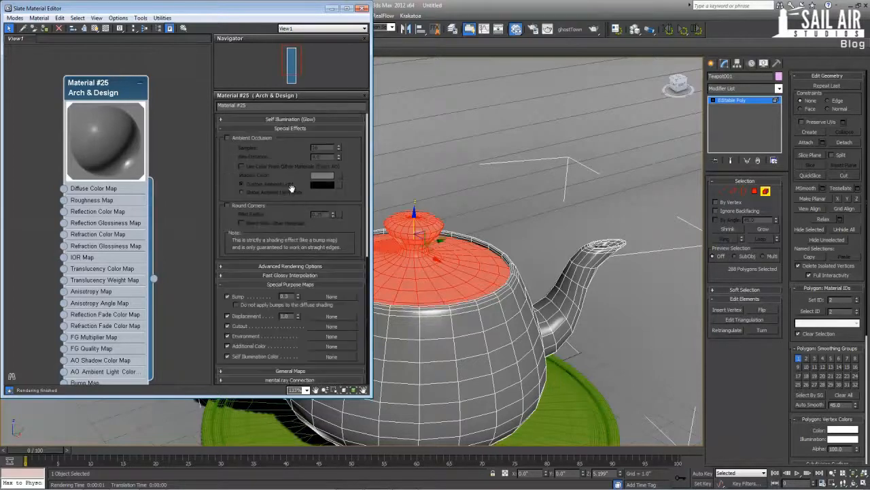
- Enable Ambient Occlusion for the material with 256 samples and a Max Distance of 2.5"
{"action": "left_click_drag", "start_coordinate": [291, 187], "coordinate": [296, 233]}
{"action": "left_click", "coordinate": [263, 184]}
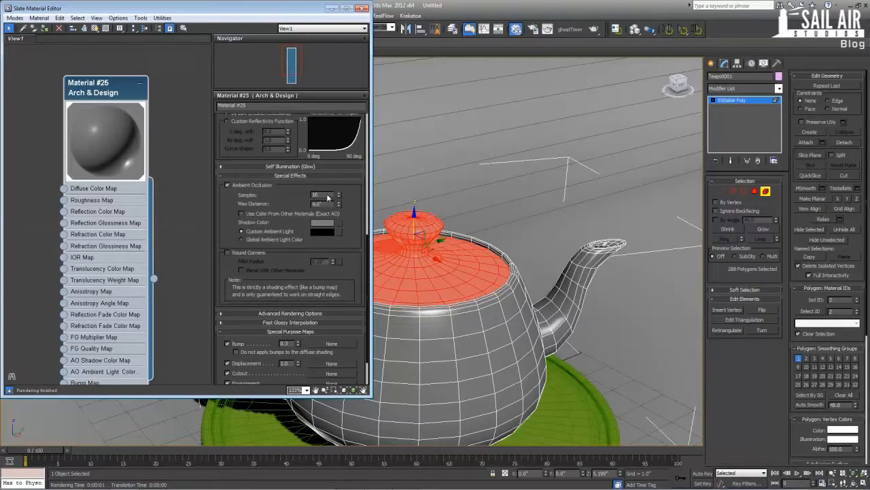
{"action": "double_click", "coordinate": [316, 195]}
{"action": "double_click", "coordinate": [329, 204]}
{"action": "middle_click_drag", "start_coordinate": [589, 389], "coordinate": [491, 334], "text": "alt"}
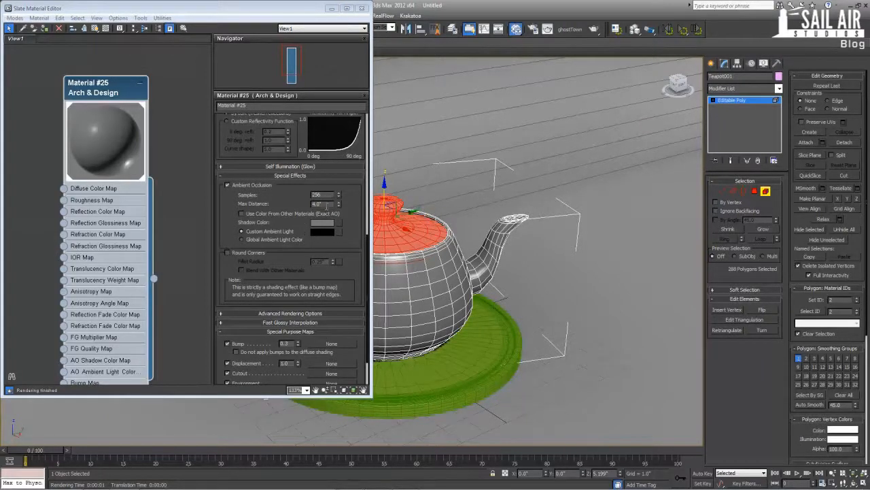
{"action": "double_click", "coordinate": [325, 204]}
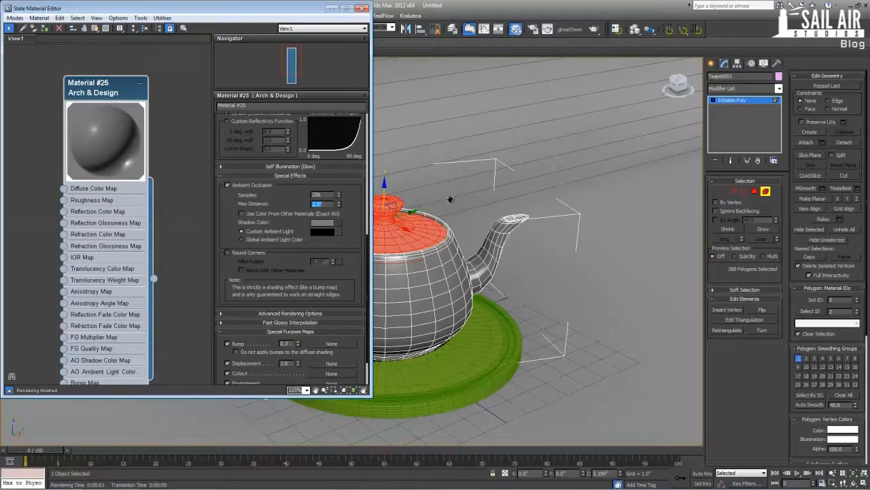
{"action": "scroll", "coordinate": [452, 197], "scroll_direction": "up", "scroll_amount": 5}
{"action": "scroll", "coordinate": [489, 257], "scroll_direction": "down", "scroll_amount": 3}
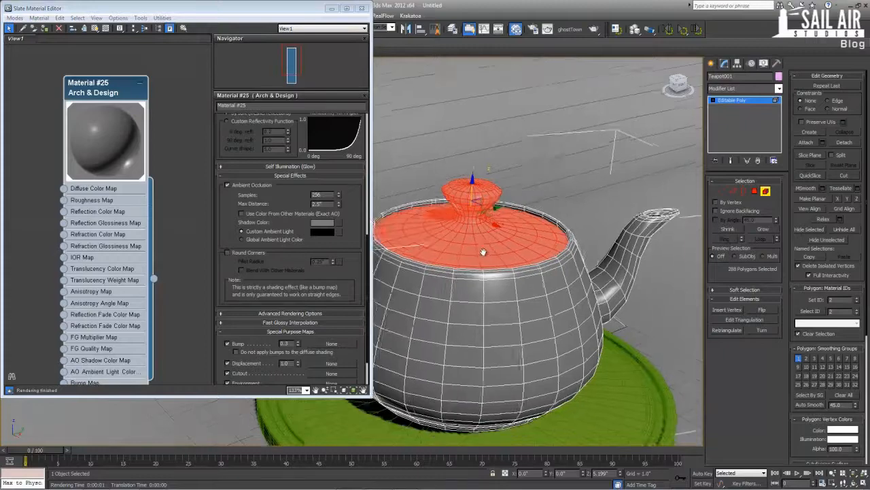
- Turn on Use Color From Other Materials (Exact AO) and look over the material's ambient occlusion settings
{"action": "left_click_drag", "start_coordinate": [298, 193], "coordinate": [297, 179]}
{"action": "left_click", "coordinate": [295, 197]}
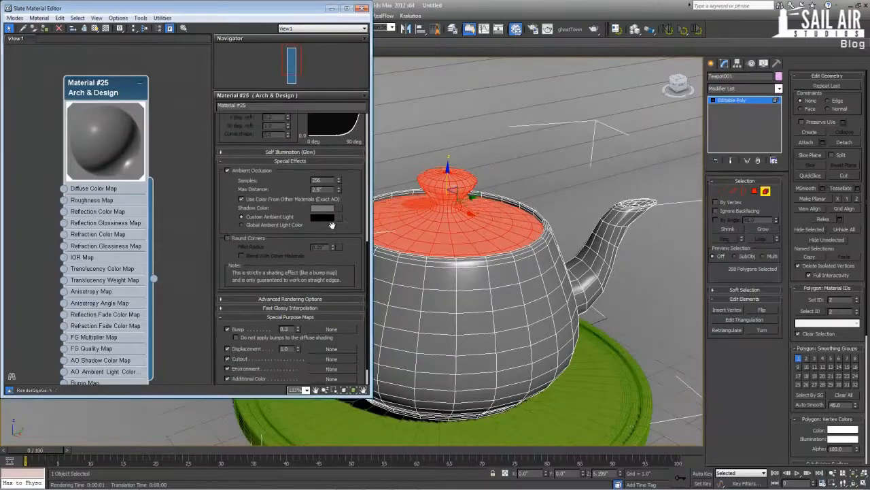
{"action": "left_click_drag", "start_coordinate": [333, 225], "coordinate": [327, 182]}
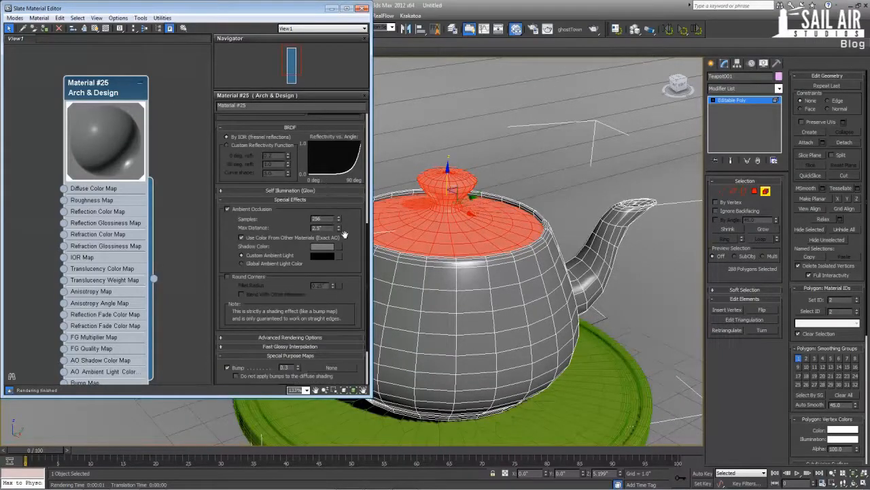
{"action": "left_click_drag", "start_coordinate": [277, 213], "coordinate": [276, 319]}
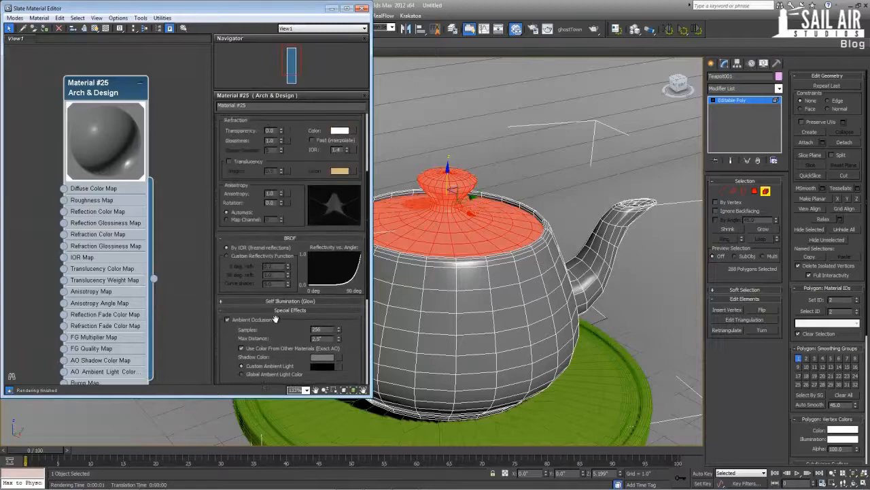
{"action": "left_click_drag", "start_coordinate": [289, 219], "coordinate": [290, 135]}
{"action": "scroll", "coordinate": [290, 139], "scroll_direction": "down", "scroll_amount": 1}
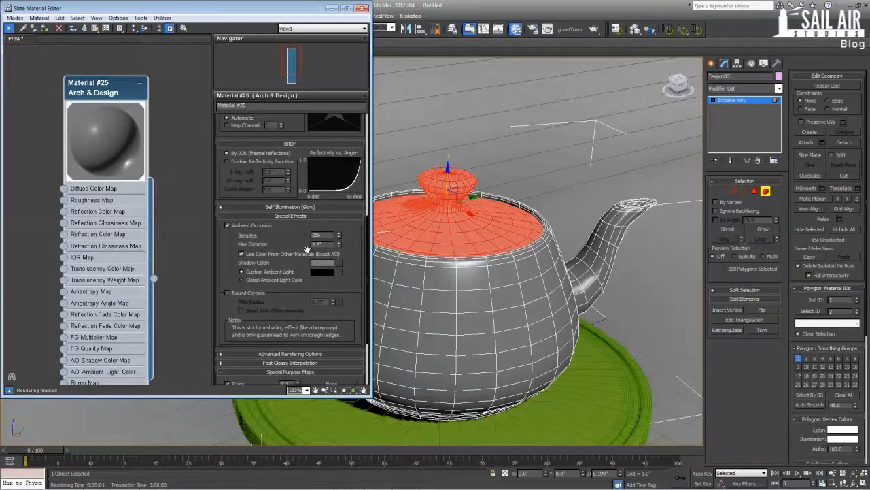
{"action": "left_click_drag", "start_coordinate": [307, 247], "coordinate": [298, 216]}
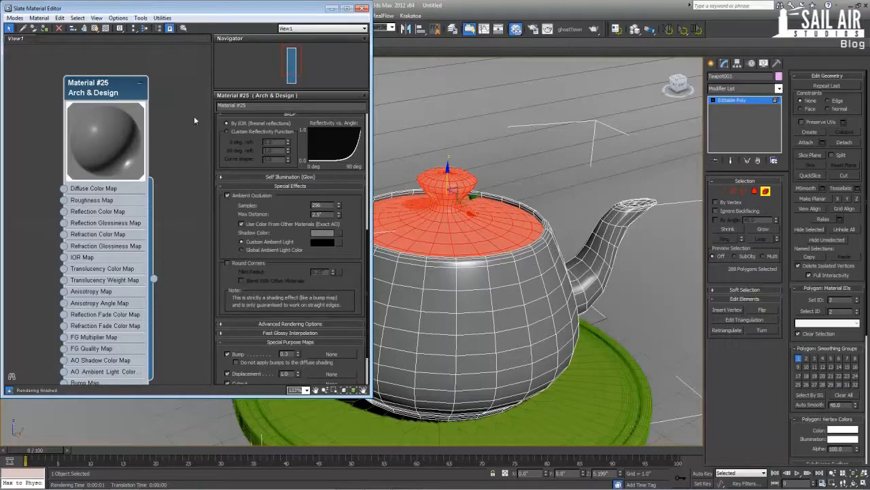
- Leave the teapot's element level, select the round base, and assign the Arch & Design material to it
{"action": "left_click", "coordinate": [729, 100]}
{"action": "left_click", "coordinate": [556, 428]}
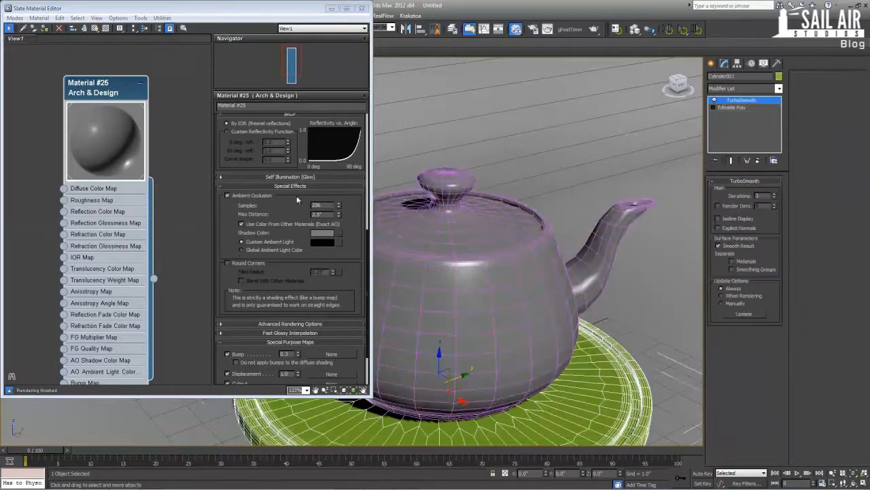
{"action": "left_click", "coordinate": [91, 90]}
{"action": "key", "text": "a"}
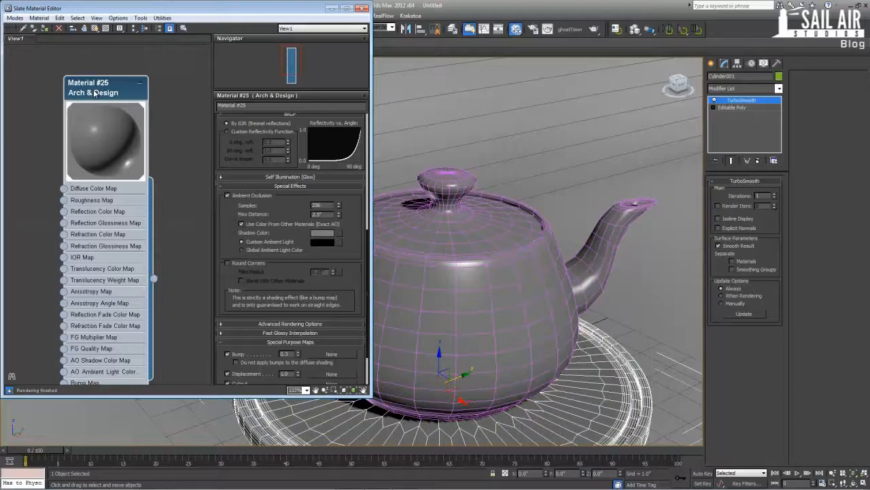
- Rename the Arch & Design material as Basic Gray
{"action": "triple_click", "coordinate": [263, 107]}
{"action": "type", "text": "Basic Gray"}
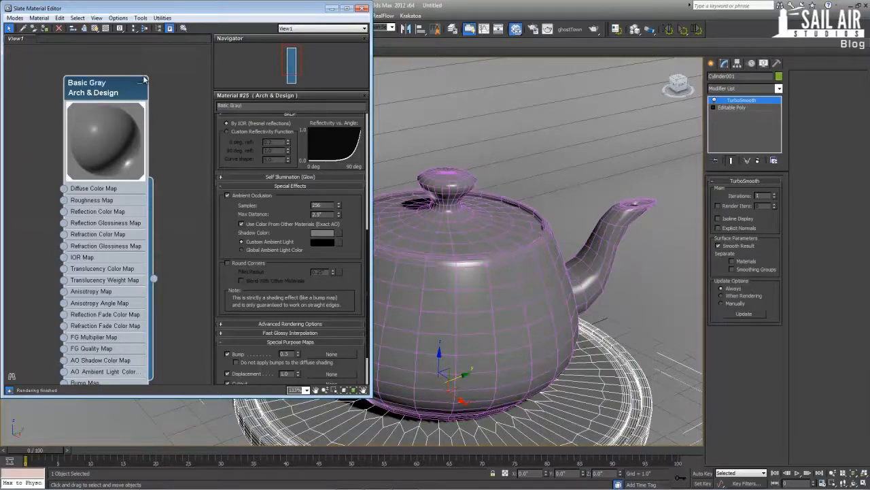
{"action": "key", "text": "Return"}
- Add the teapot and backdrop to the selected base and set the object color of all three to black
{"action": "left_click", "coordinate": [525, 263], "text": "ctrl"}
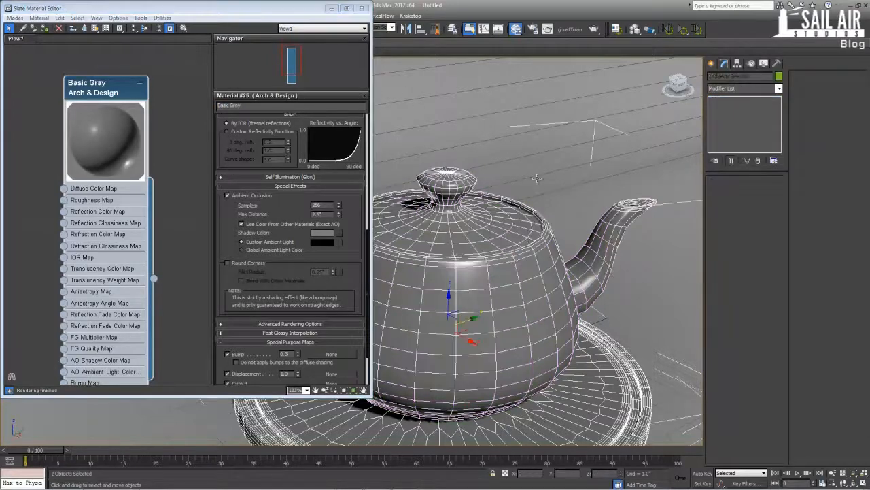
{"action": "left_click", "coordinate": [536, 179], "text": "ctrl"}
{"action": "left_click", "coordinate": [779, 77]}
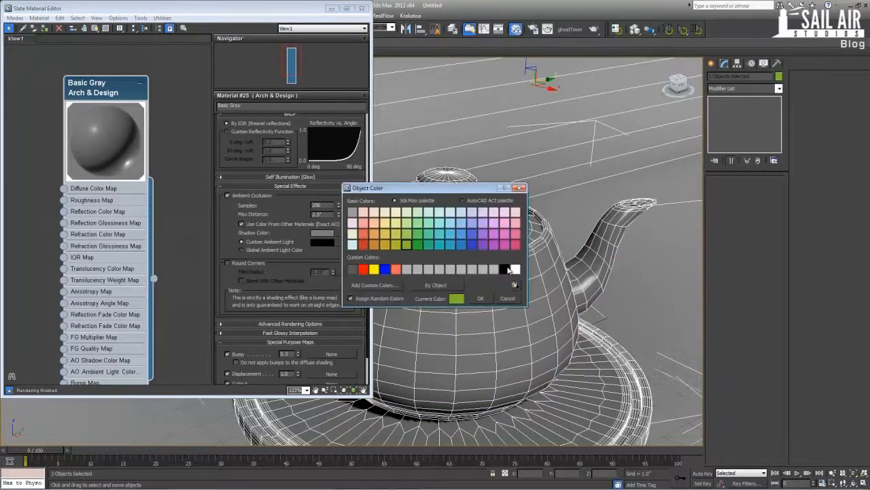
{"action": "left_click", "coordinate": [507, 269]}
{"action": "left_click", "coordinate": [483, 299]}
- Select the teapot and the base in turn to check their wireframes, and reselect the backdrop plane
{"action": "left_click", "coordinate": [633, 304]}
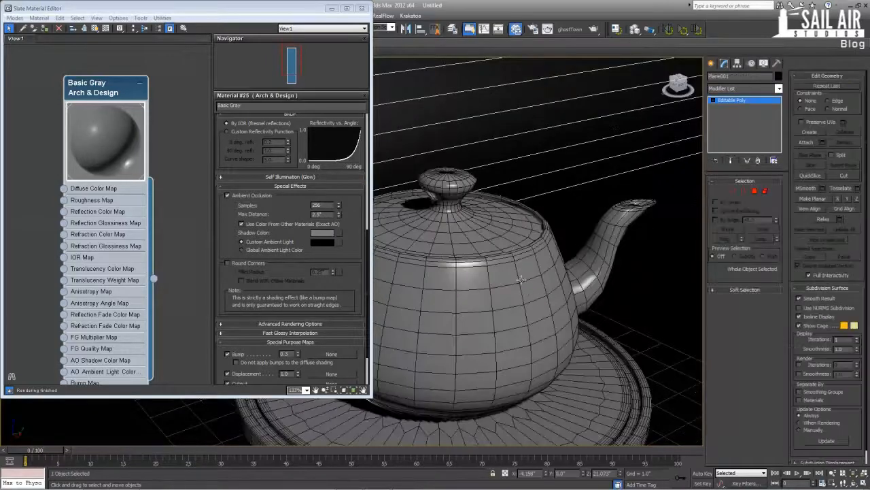
{"action": "left_click", "coordinate": [518, 285]}
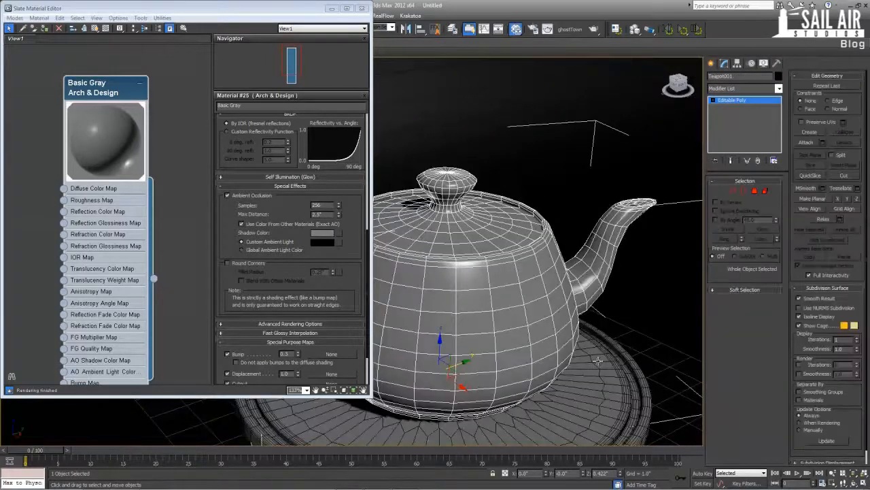
{"action": "left_click", "coordinate": [598, 361]}
{"action": "left_click", "coordinate": [508, 305]}
{"action": "left_click", "coordinate": [552, 162]}
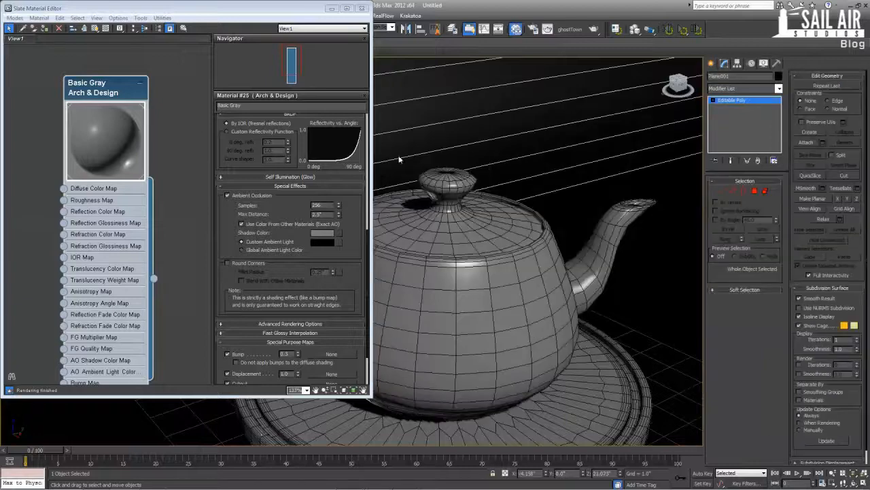
- Duplicate the Basic Gray material node beside the original and name the copy WhiteSheet
{"action": "left_click", "coordinate": [110, 90]}
{"action": "scroll", "coordinate": [108, 93], "scroll_direction": "down", "scroll_amount": 3}
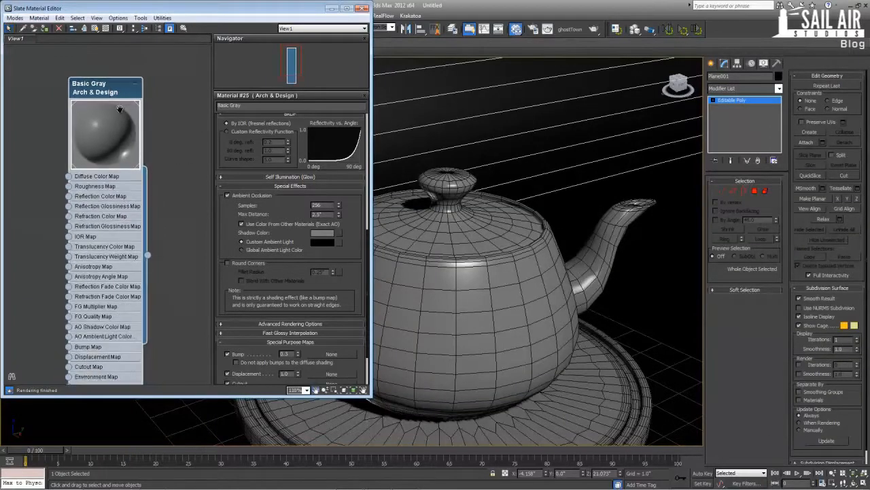
{"action": "left_click_drag", "start_coordinate": [105, 85], "coordinate": [182, 84], "text": "shift"}
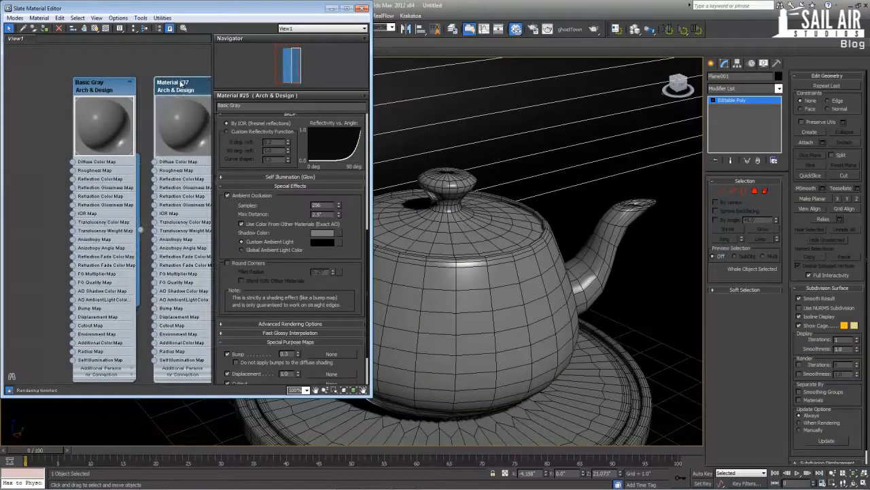
{"action": "double_click", "coordinate": [182, 84]}
{"action": "middle_click_drag", "start_coordinate": [181, 115], "coordinate": [129, 117]}
{"action": "scroll", "coordinate": [129, 116], "scroll_direction": "up", "scroll_amount": 1}
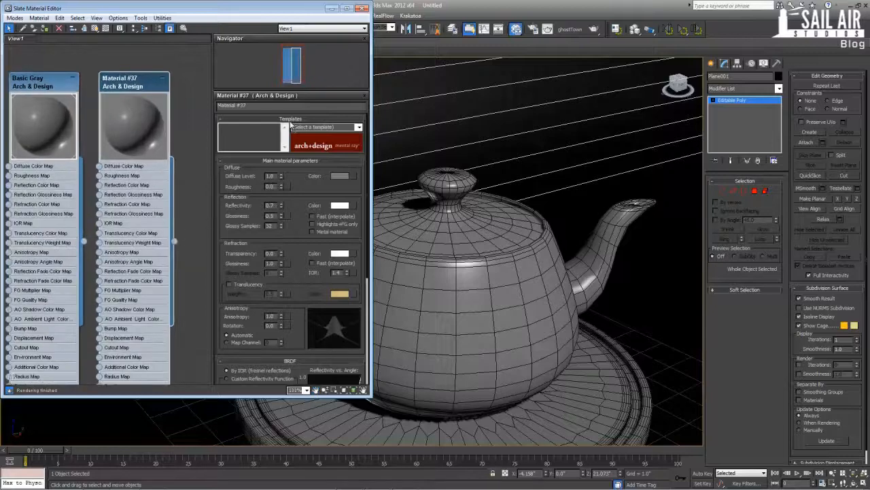
{"action": "left_click_drag", "start_coordinate": [266, 109], "coordinate": [134, 111]}
{"action": "type", "text": "WhiteSheet"}
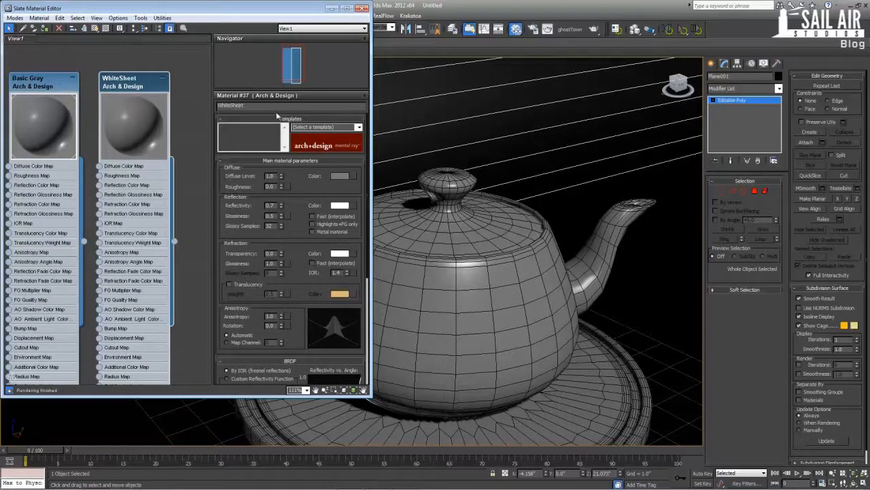
- Set WhiteSheet's diffuse color Value to .75 and its Diffuse Level to 0.5
{"action": "left_click", "coordinate": [340, 176]}
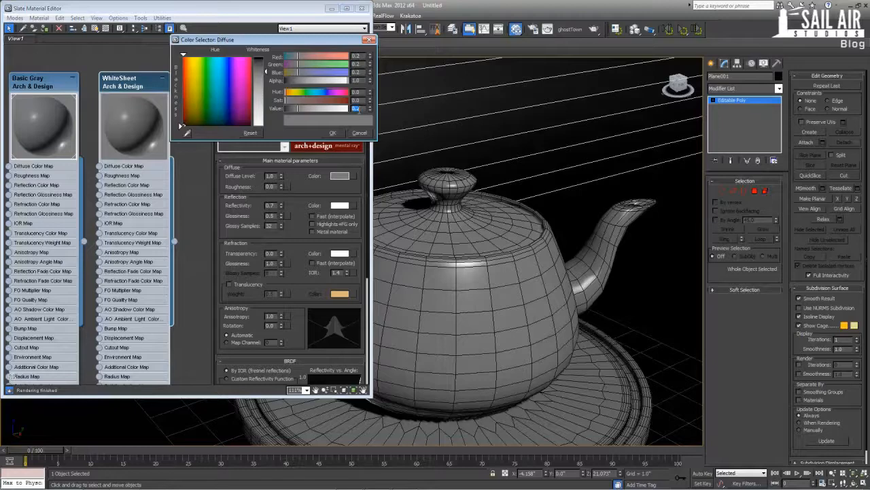
{"action": "left_click", "coordinate": [359, 109]}
{"action": "type", "text": ".75"}
{"action": "key", "text": "Return"}
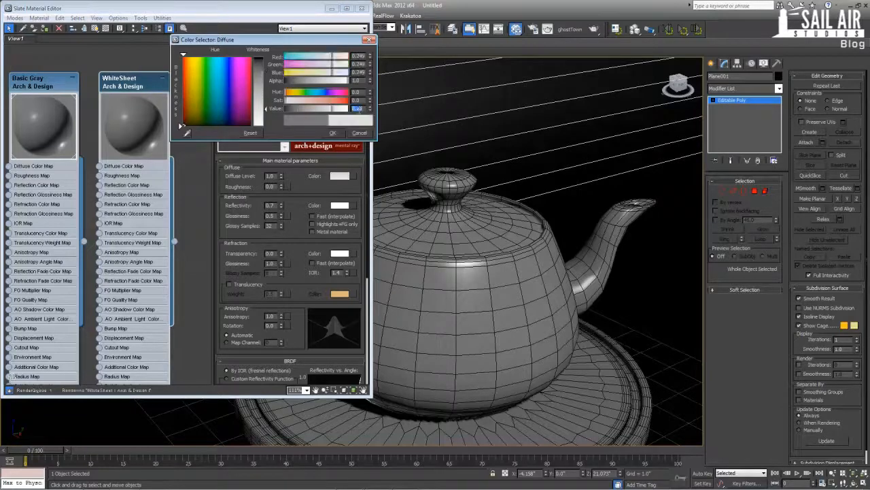
{"action": "left_click", "coordinate": [333, 133]}
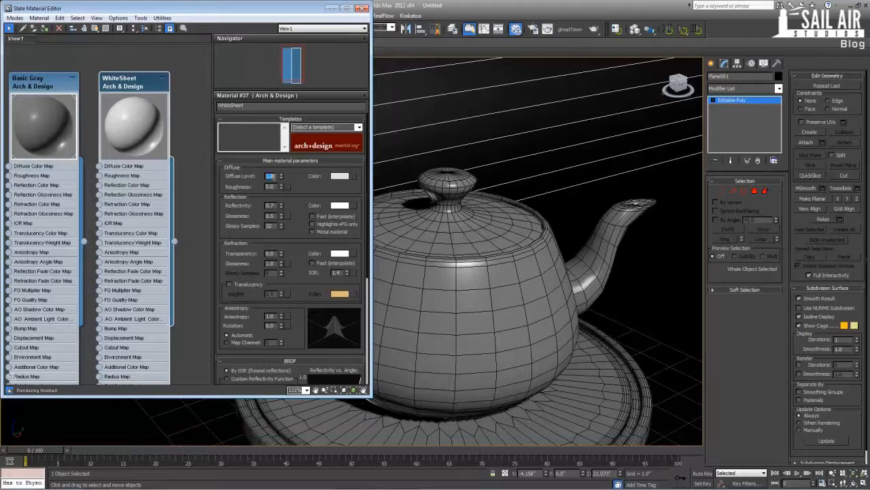
{"action": "type", "text": ".5"}
{"action": "key", "text": "Return"}
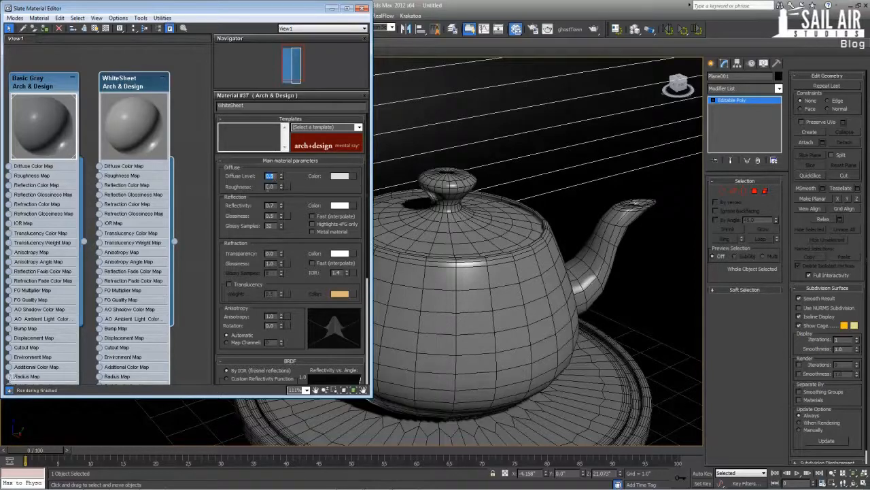
- Set WhiteSheet's Reflectivity and reflection Glossiness to 0.0 and assign the material to the backdrop
{"action": "right_click", "coordinate": [280, 206]}
{"action": "right_click", "coordinate": [281, 217]}
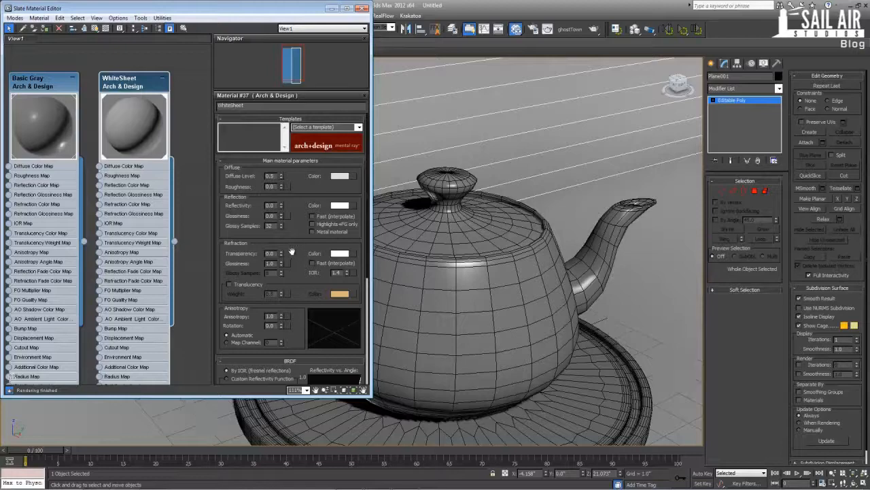
- Add a standard Noise map to the Bump Map input of the WhiteSheet material
{"action": "middle_click_drag", "start_coordinate": [171, 281], "coordinate": [183, 222]}
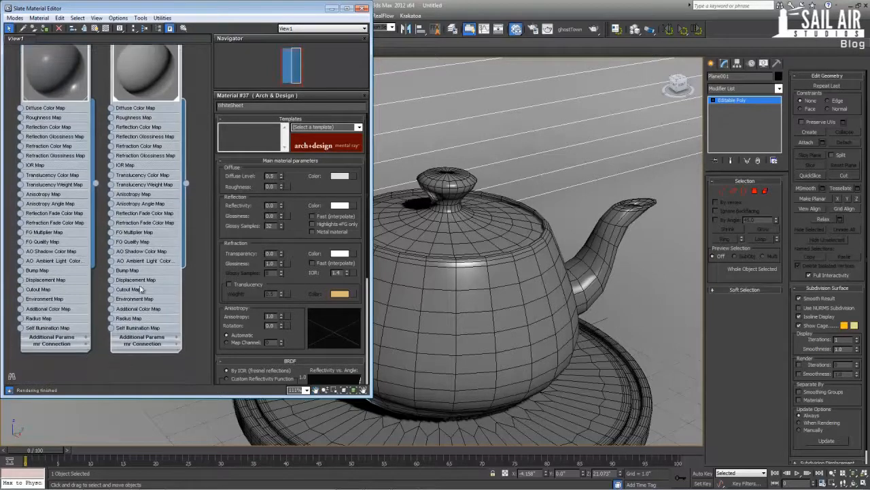
{"action": "scroll", "coordinate": [258, 272], "scroll_direction": "down", "scroll_amount": 5}
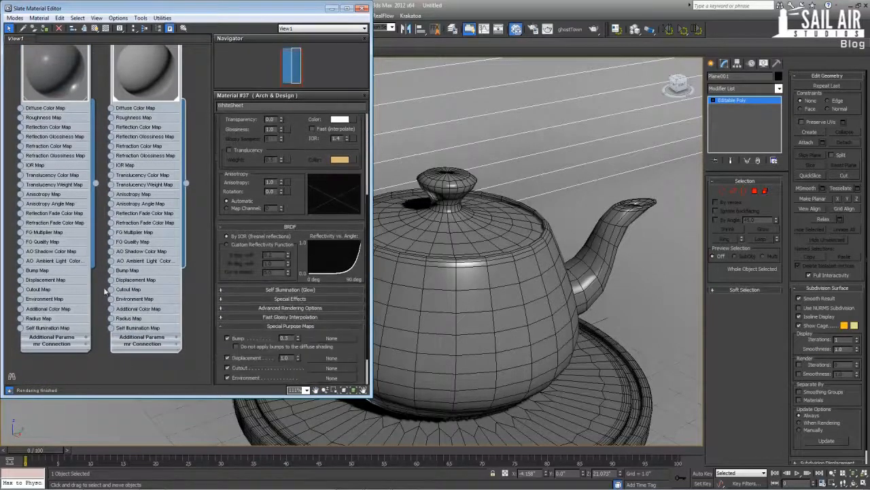
{"action": "left_click_drag", "start_coordinate": [111, 270], "coordinate": [99, 291]}
{"action": "mouse_move", "coordinate": [129, 297]}
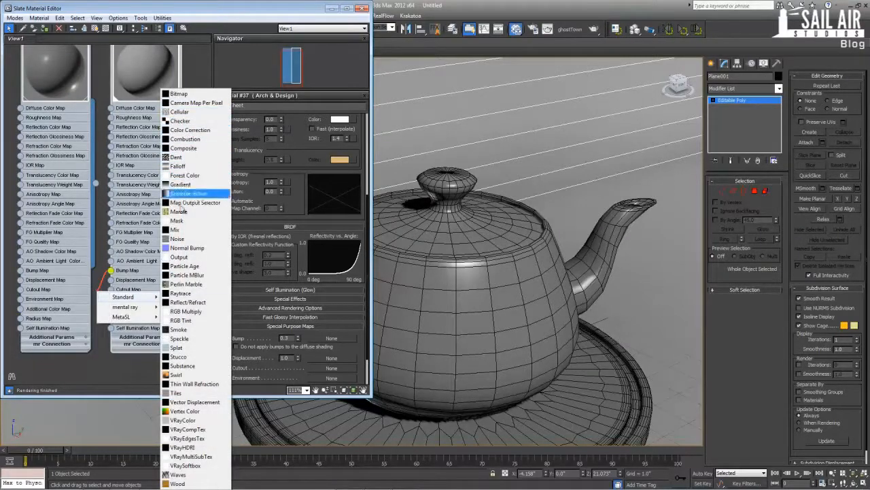
{"action": "left_click", "coordinate": [178, 238]}
{"action": "scroll", "coordinate": [121, 117], "scroll_direction": "down", "scroll_amount": 1}
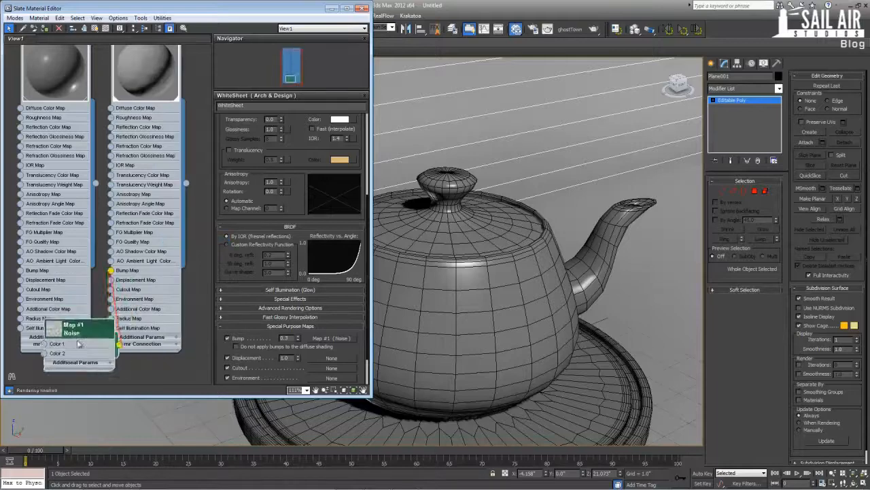
- Rearrange the WhiteSheet and Noise nodes so they no longer overlap and set the Noise map's Size to .025
{"action": "scroll", "coordinate": [136, 126], "scroll_direction": "down", "scroll_amount": 2}
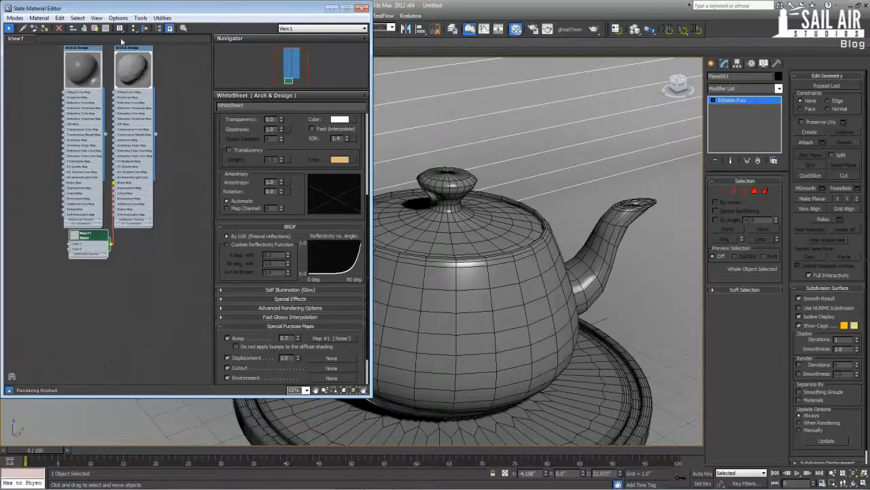
{"action": "left_click_drag", "start_coordinate": [130, 51], "coordinate": [162, 104]}
{"action": "left_click_drag", "start_coordinate": [89, 238], "coordinate": [118, 245]}
{"action": "double_click", "coordinate": [118, 244]}
{"action": "double_click", "coordinate": [238, 232]}
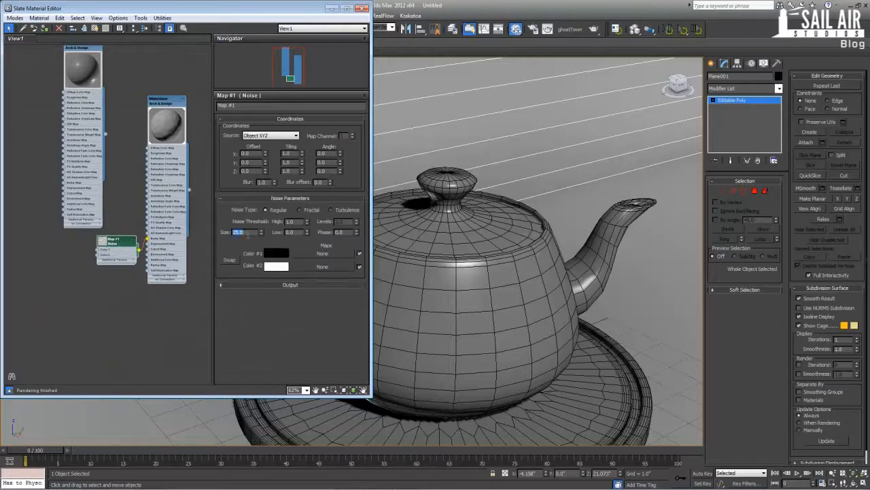
{"action": "type", "text": ".025"}
{"action": "key", "text": "Return"}
- Close the material editor and render a test image of the perspective view
{"action": "scroll", "coordinate": [472, 142], "scroll_direction": "down", "scroll_amount": 3}
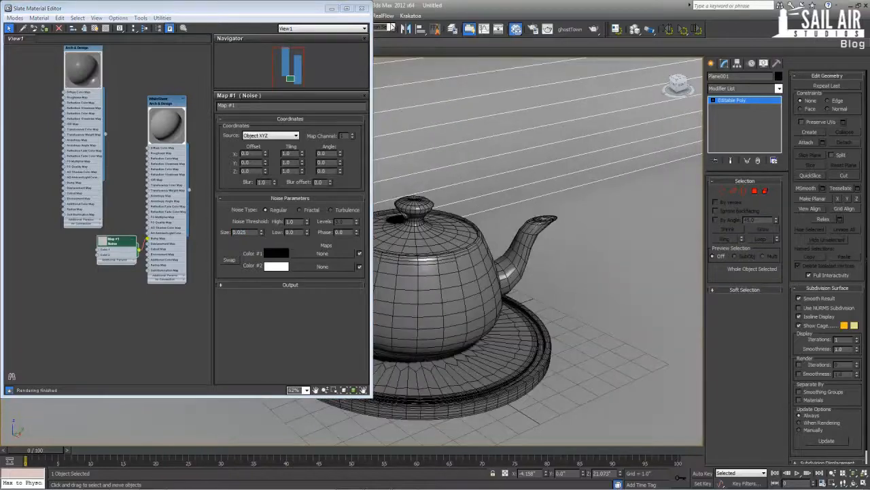
{"action": "left_click", "coordinate": [362, 8]}
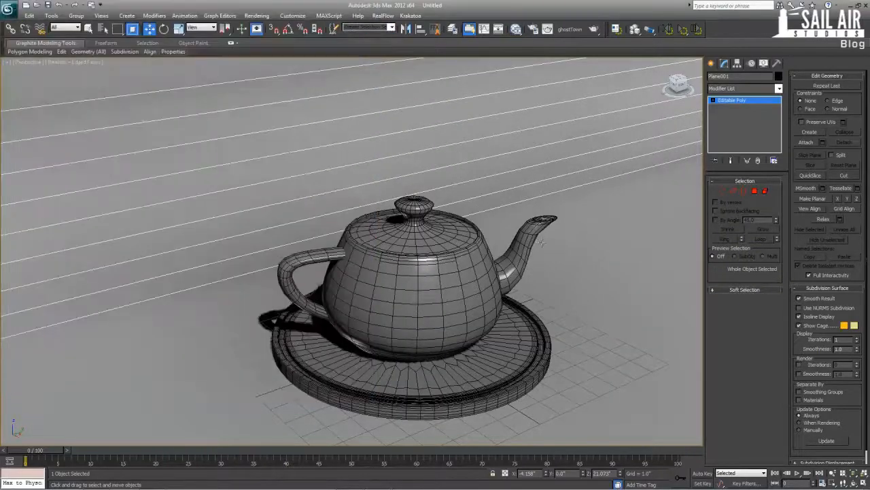
{"action": "scroll", "coordinate": [500, 259], "scroll_direction": "up", "scroll_amount": 1}
{"action": "scroll", "coordinate": [501, 259], "scroll_direction": "down", "scroll_amount": 3}
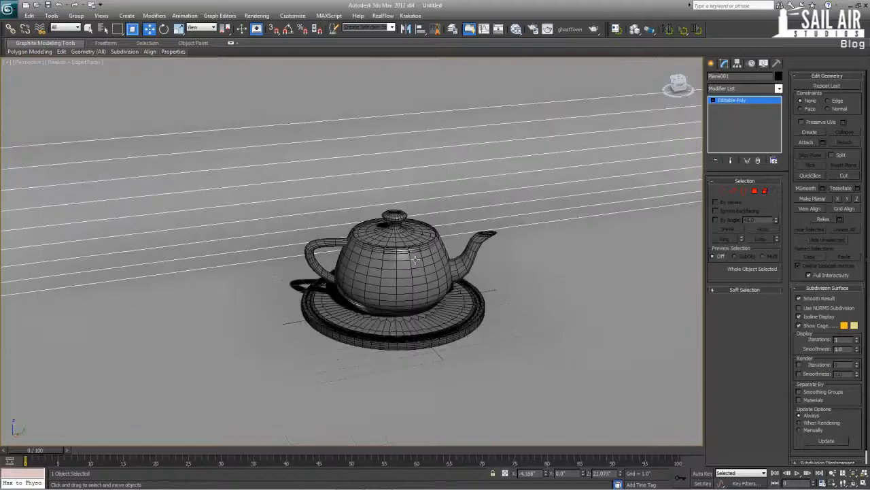
{"action": "scroll", "coordinate": [415, 261], "scroll_direction": "up", "scroll_amount": 3}
{"action": "key", "text": "shift+q"}
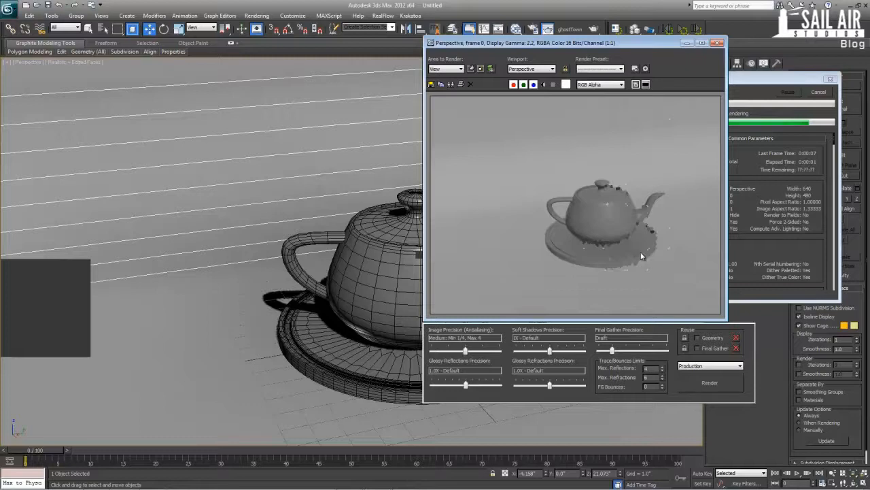
- Set Final Gather Precision to Final Gather Disabled and close the rendered frame
{"action": "left_click", "coordinate": [754, 100]}
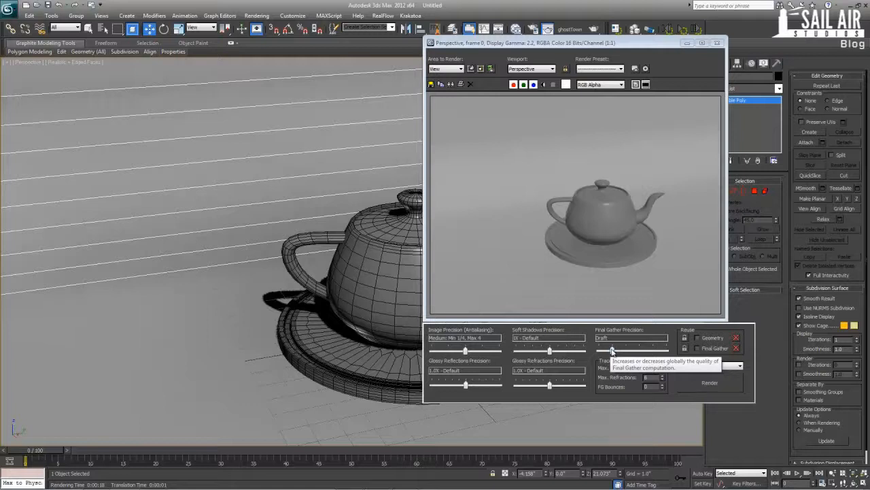
{"action": "left_click_drag", "start_coordinate": [612, 350], "coordinate": [599, 351]}
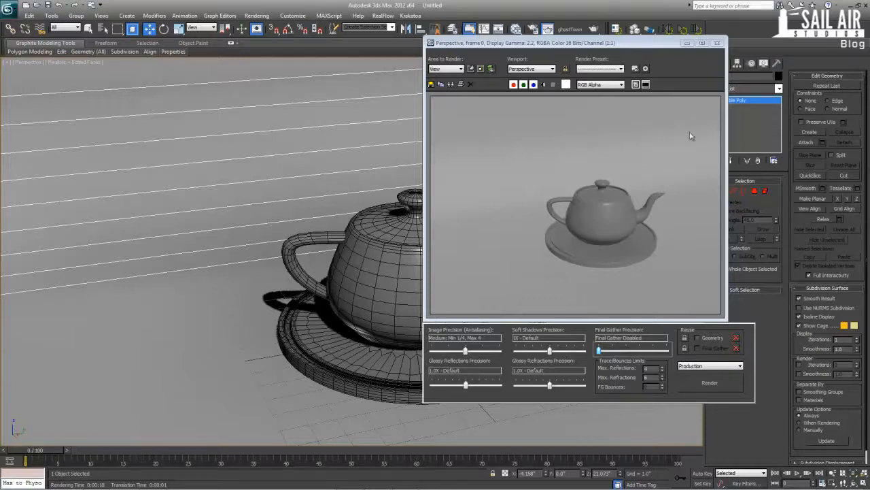
{"action": "left_click", "coordinate": [718, 42]}
- Select the teapot and check the Final Gather settings under Indirect Illumination in the render setup
{"action": "middle_click_drag", "start_coordinate": [530, 244], "coordinate": [476, 259], "text": "alt"}
{"action": "key", "text": "z"}
{"action": "left_click", "coordinate": [330, 345]}
{"action": "key", "text": "z"}
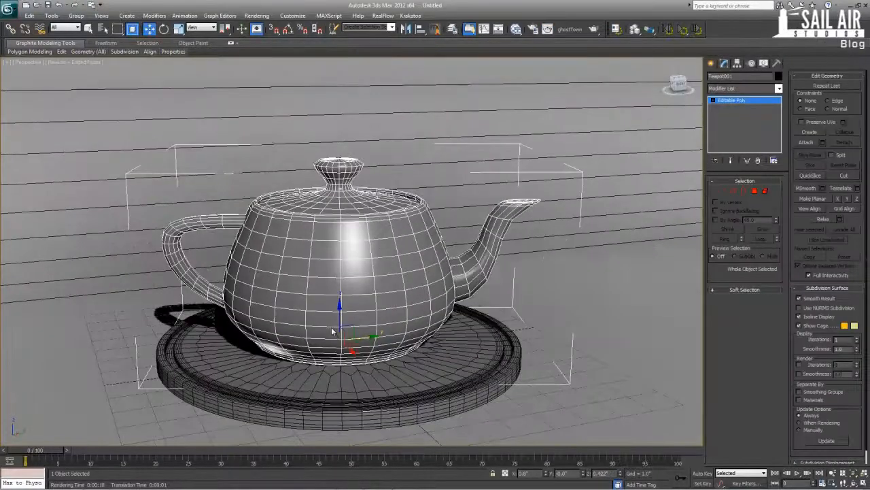
{"action": "middle_click_drag", "start_coordinate": [332, 328], "coordinate": [354, 318]}
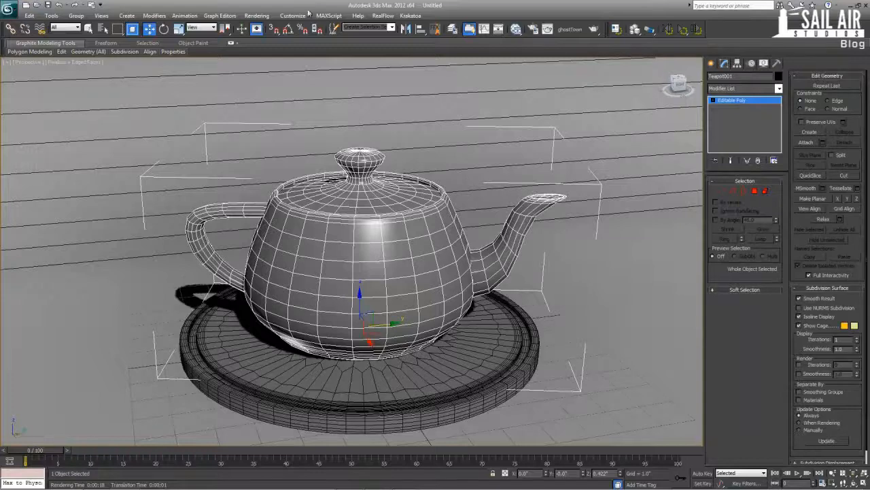
{"action": "left_click", "coordinate": [256, 15]}
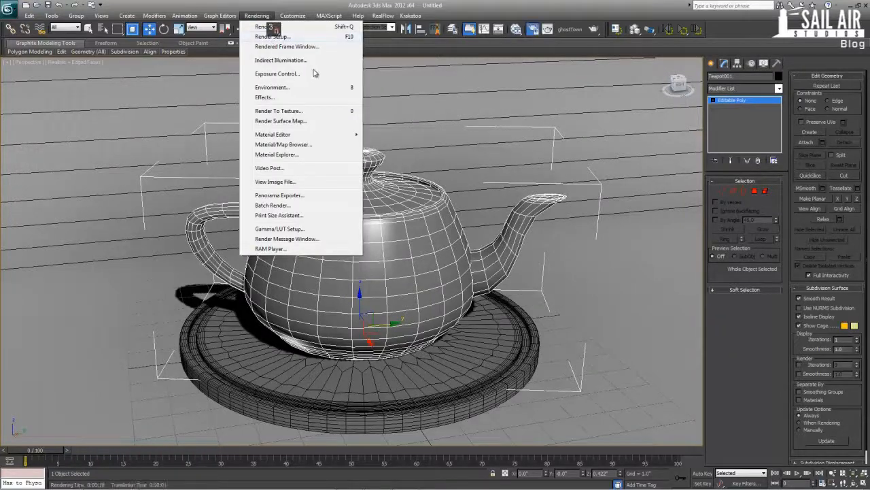
{"action": "key", "text": "F10"}
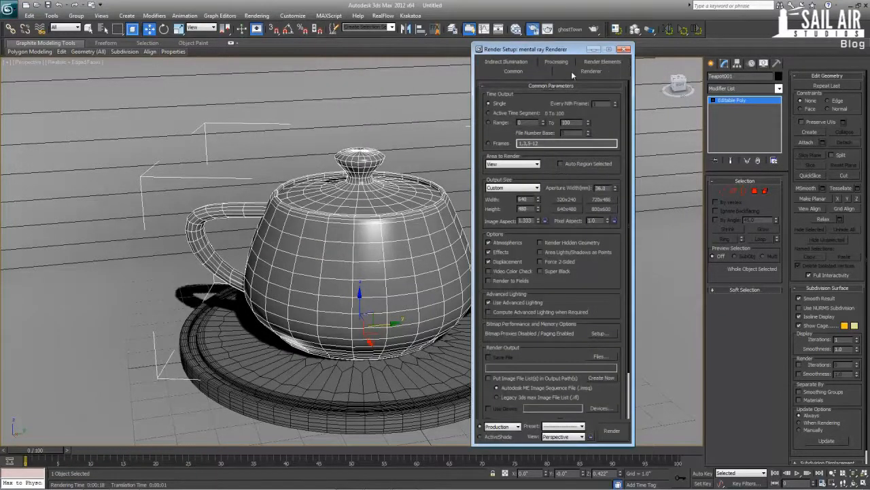
{"action": "left_click", "coordinate": [508, 62]}
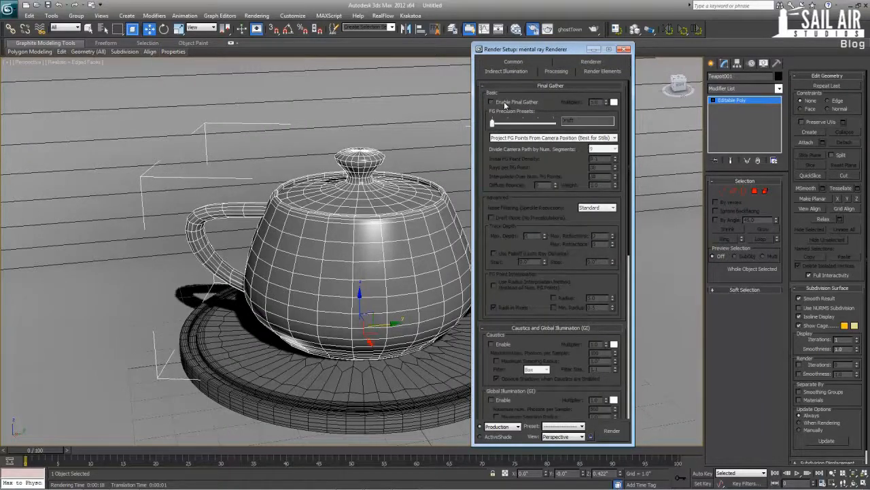
{"action": "left_click", "coordinate": [624, 49]}
- Select the round base, frame it with the teapot in the perspective view, and create a camera from that view
{"action": "scroll", "coordinate": [376, 235], "scroll_direction": "down", "scroll_amount": 3}
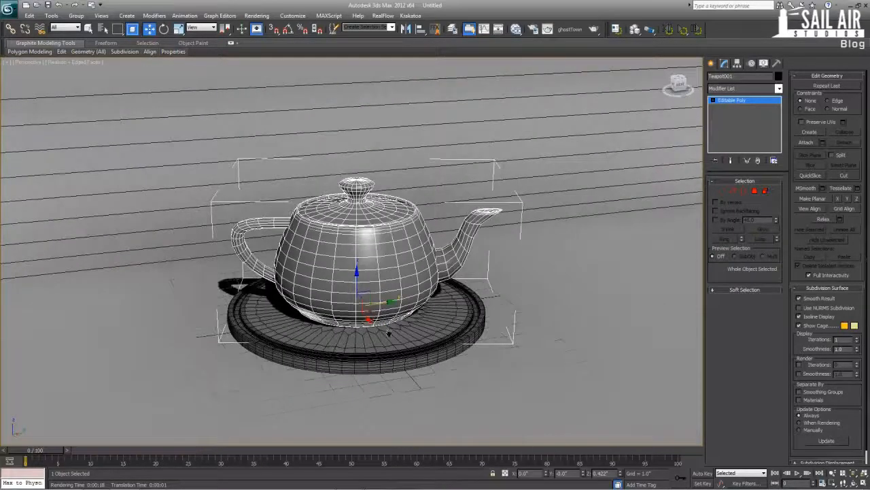
{"action": "left_click", "coordinate": [389, 333]}
{"action": "middle_click_drag", "start_coordinate": [373, 328], "coordinate": [388, 314]}
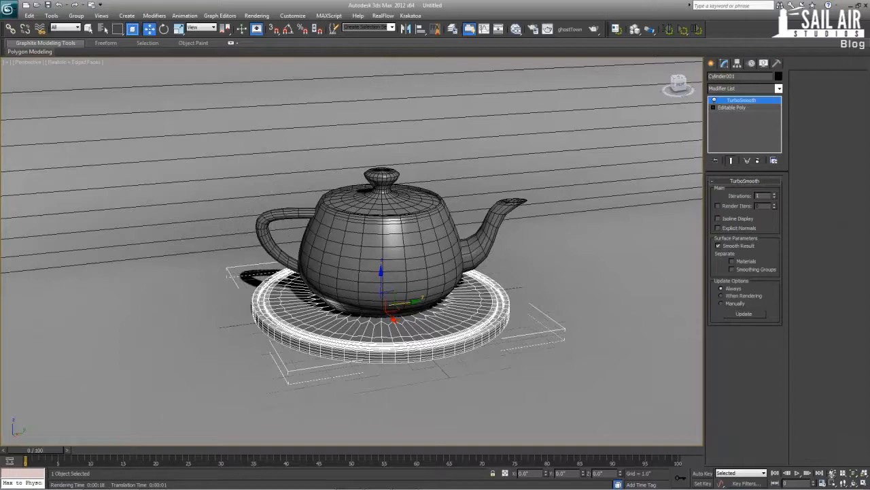
{"action": "left_click", "coordinate": [833, 472]}
{"action": "left_click_drag", "start_coordinate": [497, 349], "coordinate": [504, 329]}
{"action": "middle_click_drag", "start_coordinate": [503, 328], "coordinate": [502, 327]}
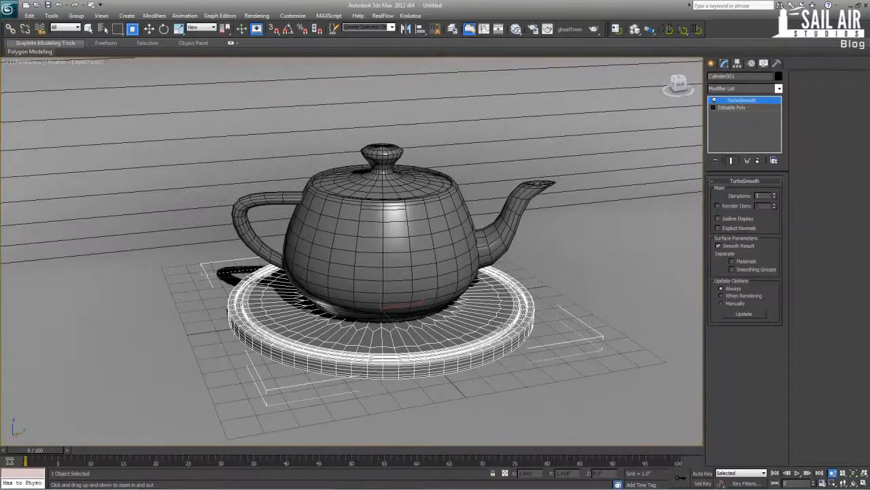
{"action": "key", "text": "ctrl+c"}
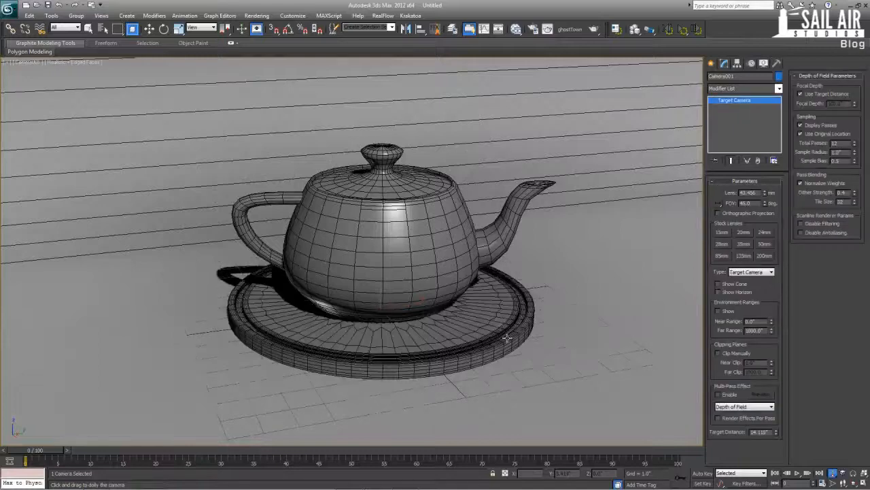
- Return to the perspective view and examine the new camera's placement relative to the teapot and backdrop
{"action": "key", "text": "p"}
{"action": "scroll", "coordinate": [411, 266], "scroll_direction": "down", "scroll_amount": 2}
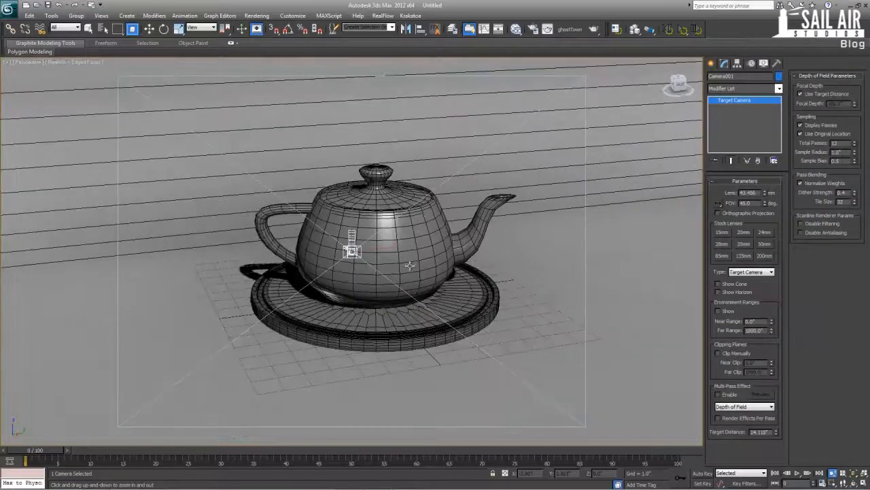
{"action": "middle_click_drag", "start_coordinate": [410, 266], "coordinate": [369, 268], "text": "alt"}
{"action": "scroll", "coordinate": [368, 268], "scroll_direction": "down", "scroll_amount": 3}
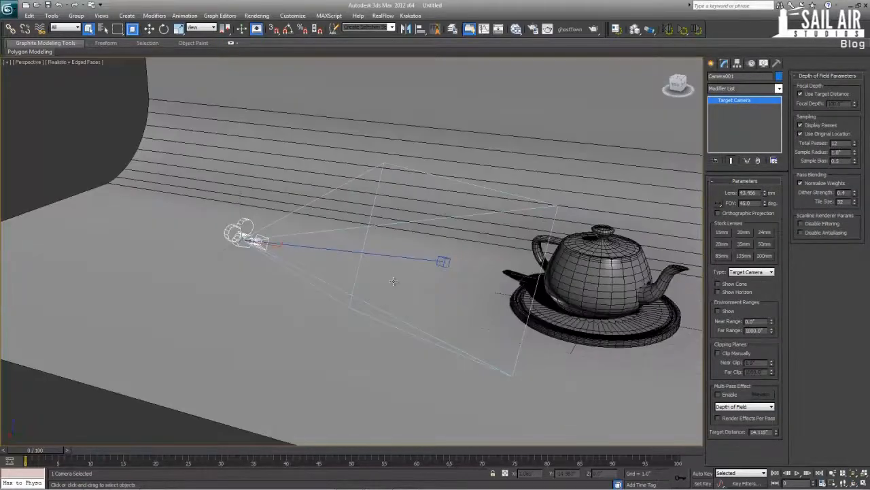
{"action": "scroll", "coordinate": [394, 281], "scroll_direction": "down", "scroll_amount": 3}
{"action": "middle_click_drag", "start_coordinate": [212, 245], "coordinate": [319, 245], "text": "alt"}
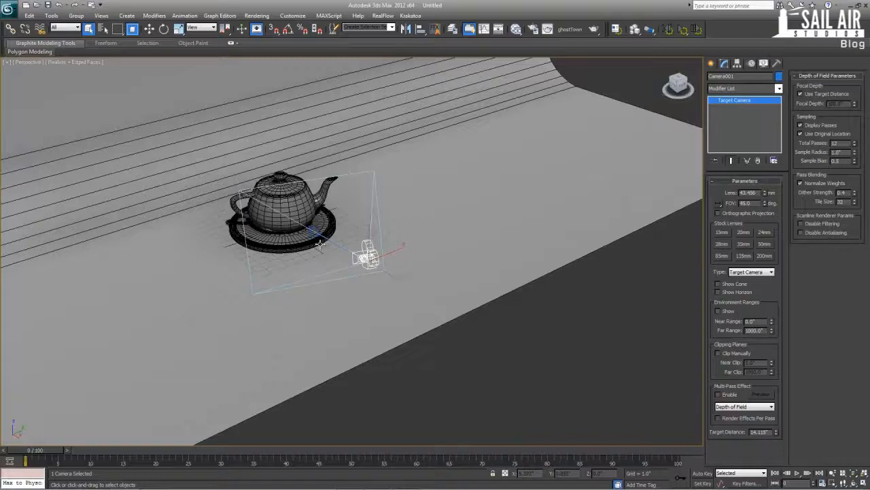
{"action": "scroll", "coordinate": [327, 260], "scroll_direction": "up", "scroll_amount": 2}
{"action": "scroll", "coordinate": [250, 267], "scroll_direction": "down", "scroll_amount": 4}
{"action": "middle_click_drag", "start_coordinate": [274, 222], "coordinate": [284, 248]}
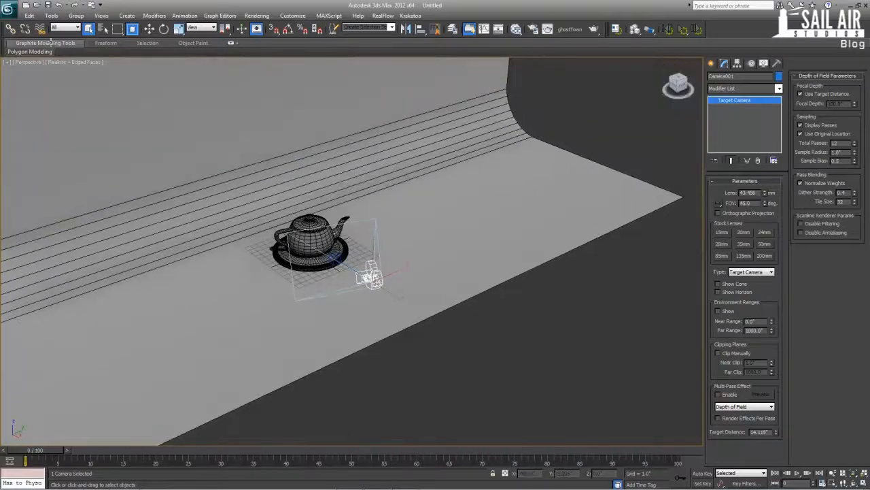
- Change the viewport layout to two side-by-side views, Top and Front
{"action": "key", "text": "alt+w"}
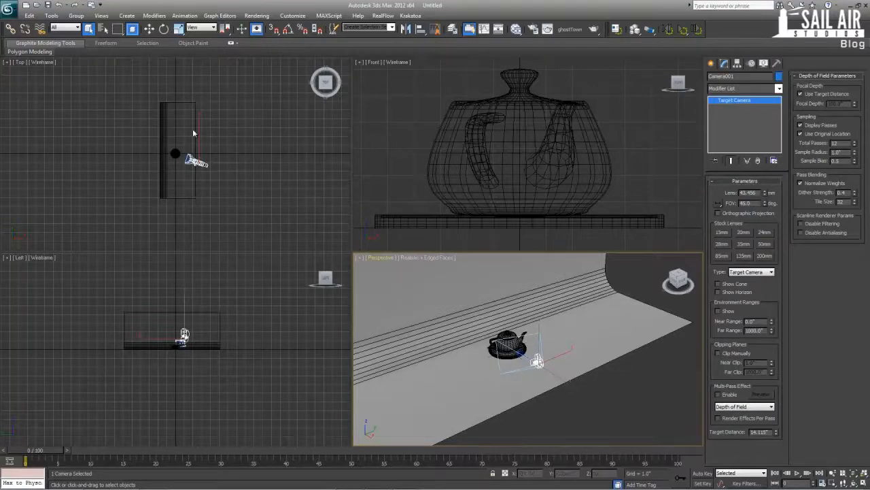
{"action": "left_click", "coordinate": [363, 259]}
{"action": "left_click", "coordinate": [423, 367]}
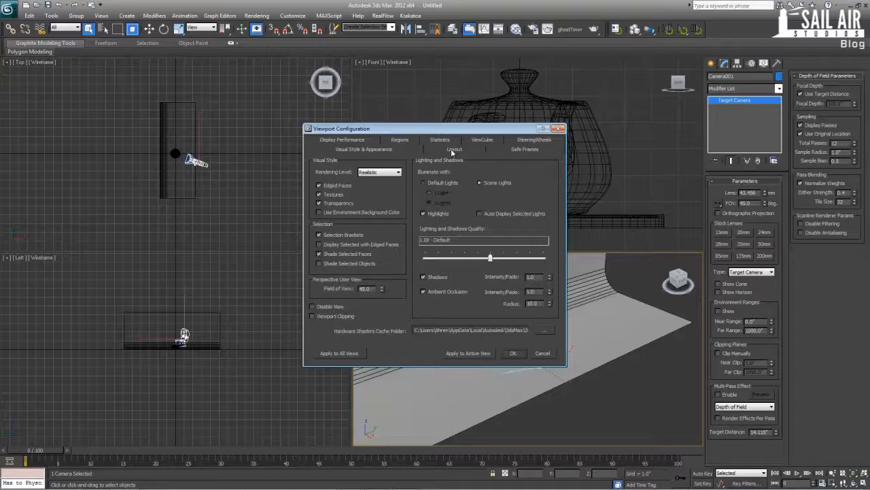
{"action": "left_click", "coordinate": [452, 152]}
{"action": "left_click", "coordinate": [381, 181]}
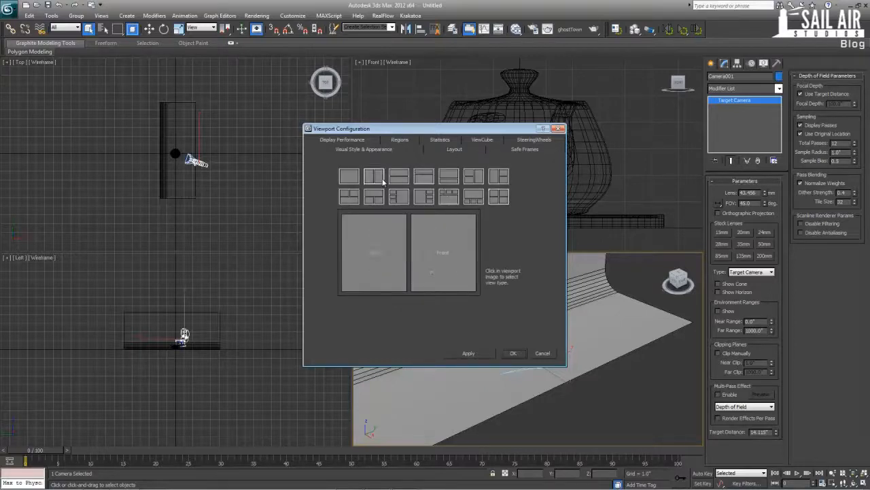
{"action": "left_click", "coordinate": [392, 179]}
{"action": "left_click", "coordinate": [397, 181]}
{"action": "left_click", "coordinate": [488, 354]}
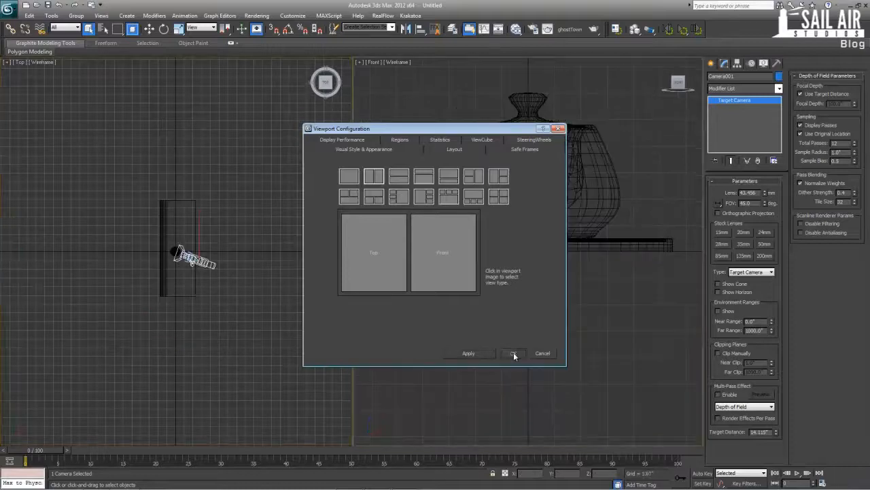
{"action": "left_click", "coordinate": [514, 354]}
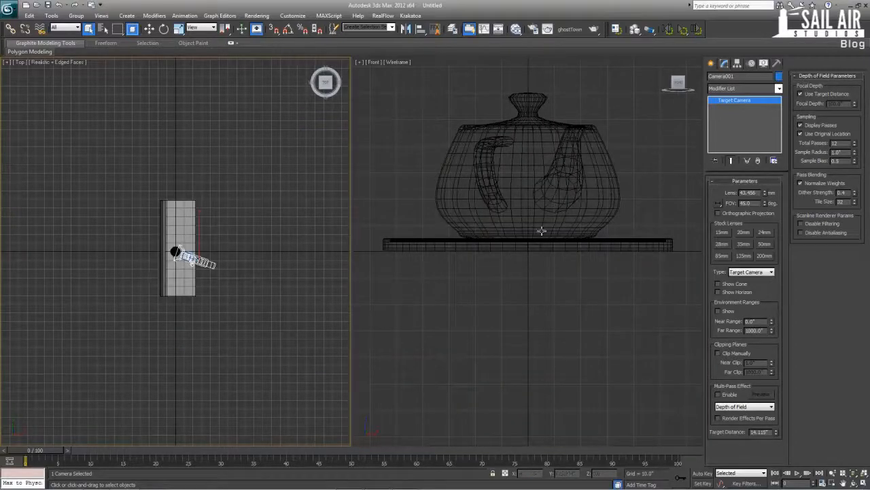
- Switch the Front viewport to show the Camera001 view
{"action": "left_click", "coordinate": [378, 62]}
{"action": "mouse_move", "coordinate": [400, 73]}
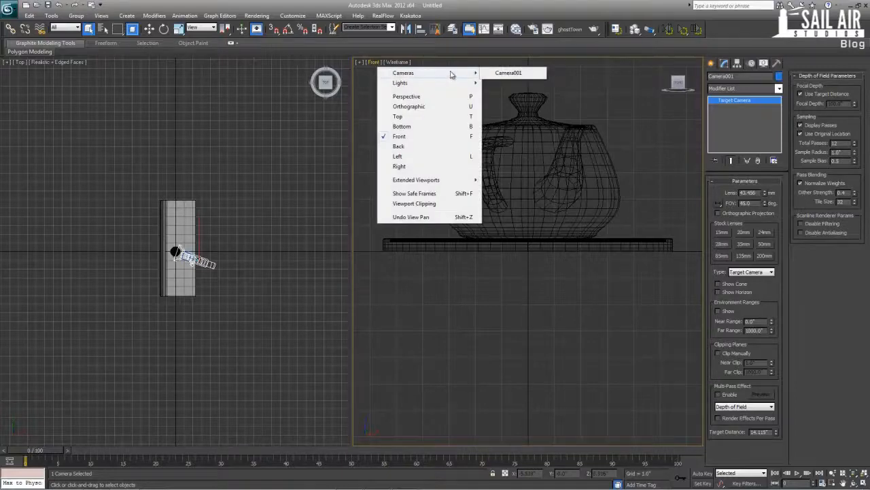
{"action": "left_click", "coordinate": [515, 73]}
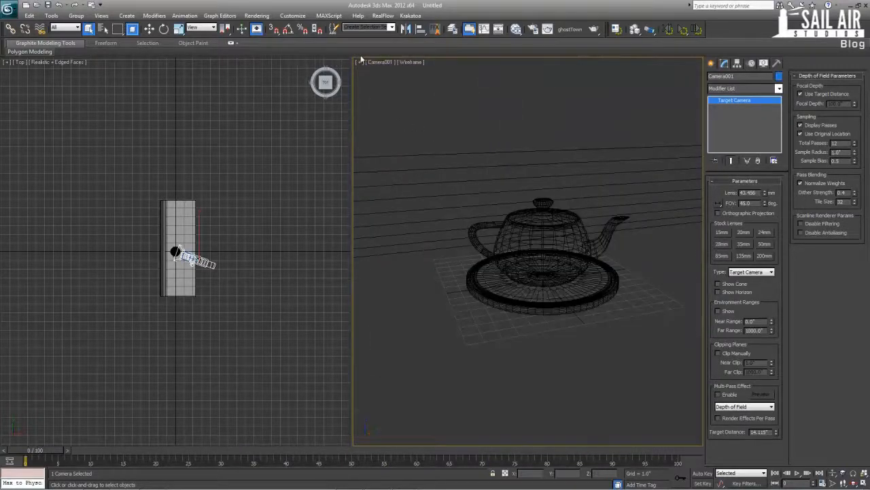
{"action": "left_click", "coordinate": [382, 59]}
{"action": "left_click", "coordinate": [383, 63]}
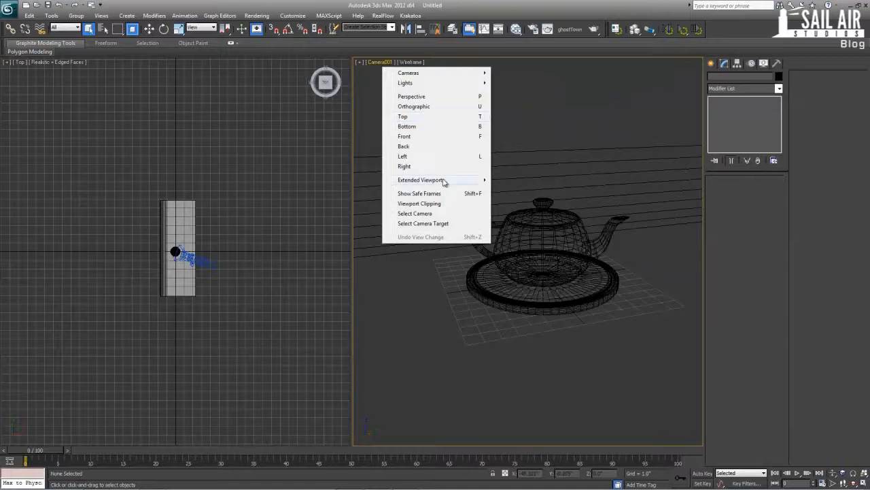
{"action": "mouse_move", "coordinate": [443, 181]}
{"action": "left_click", "coordinate": [410, 63]}
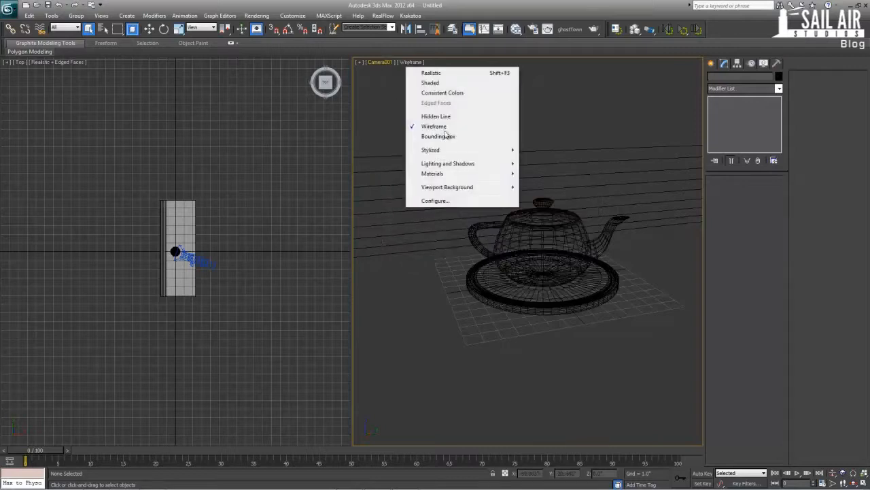
{"action": "mouse_move", "coordinate": [451, 188]}
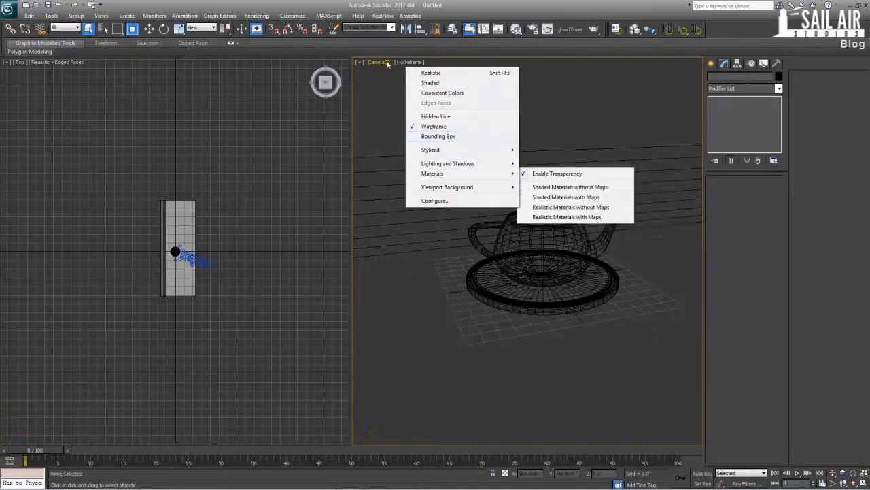
{"action": "left_click", "coordinate": [360, 62]}
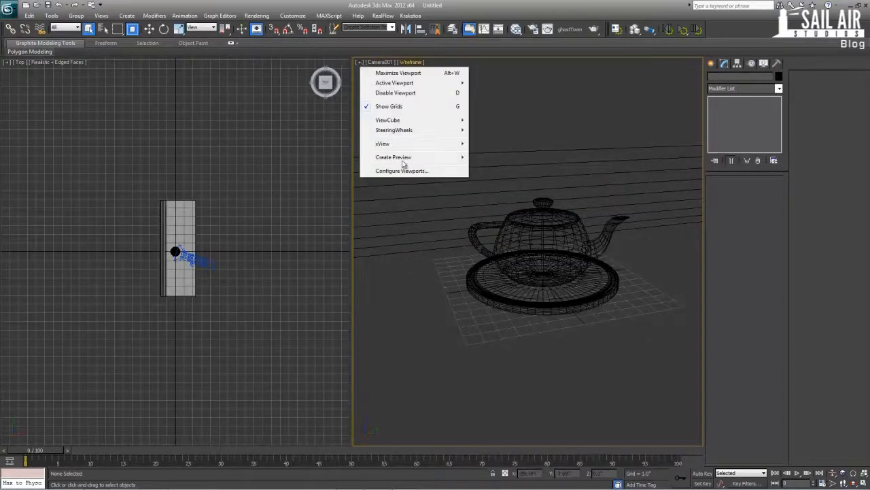
{"action": "key", "text": "Escape"}
- Show safe frames in the Camera001 view and enable the Action Safe and Title Safe guides
{"action": "left_click", "coordinate": [393, 61]}
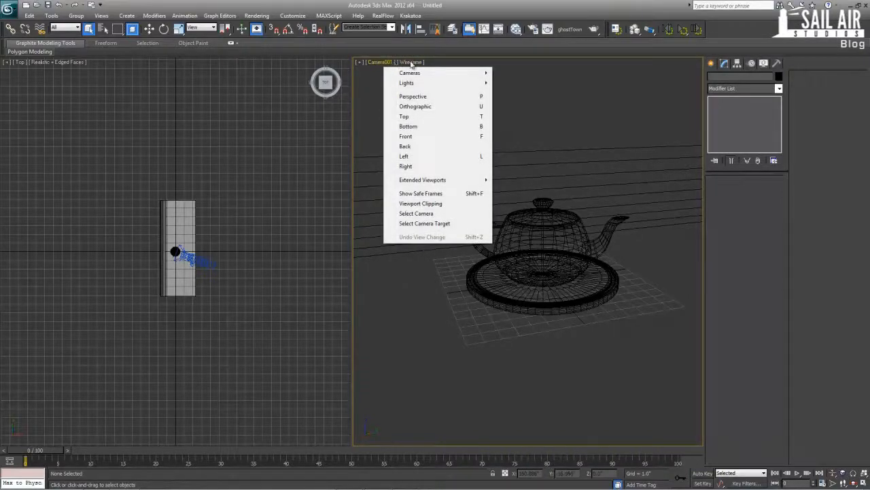
{"action": "left_click", "coordinate": [435, 194]}
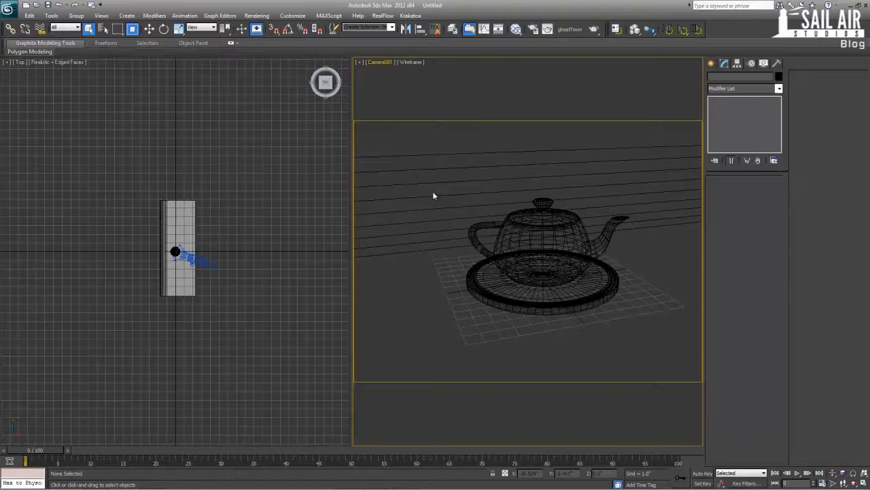
{"action": "left_click", "coordinate": [379, 62]}
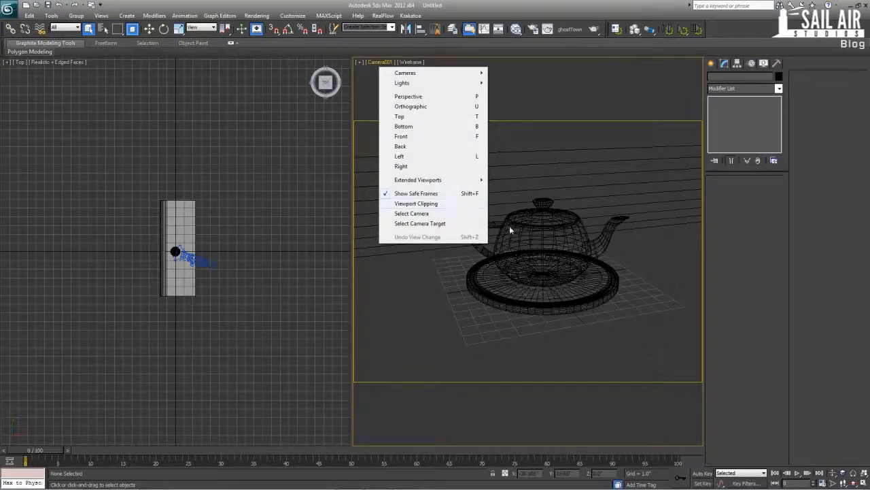
{"action": "left_click", "coordinate": [358, 62]}
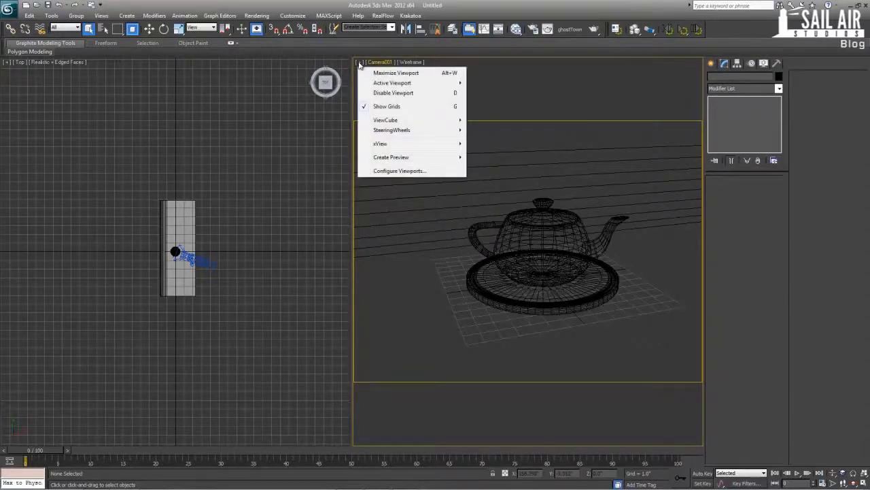
{"action": "left_click", "coordinate": [391, 173]}
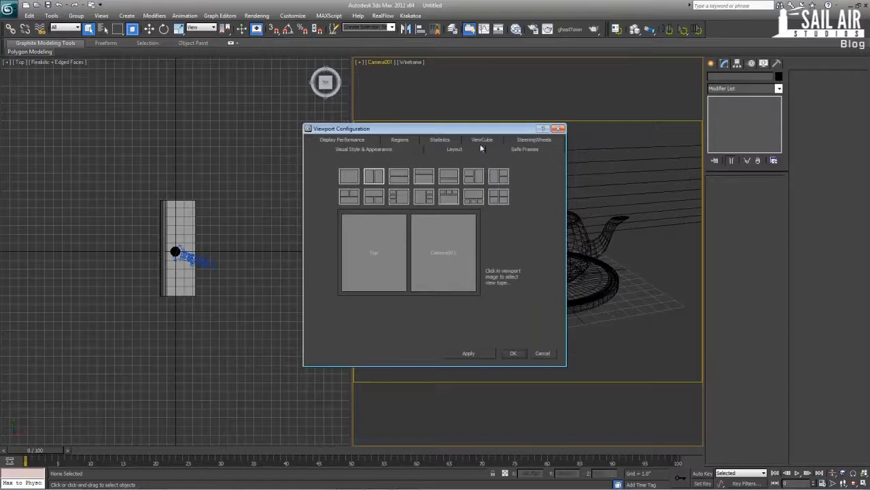
{"action": "left_click", "coordinate": [525, 150]}
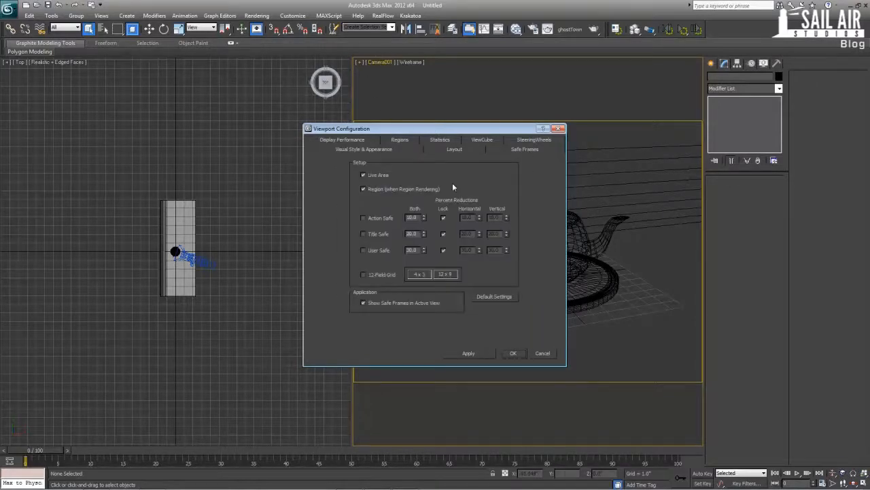
{"action": "left_click", "coordinate": [378, 234]}
{"action": "left_click", "coordinate": [468, 352]}
{"action": "left_click", "coordinate": [541, 353]}
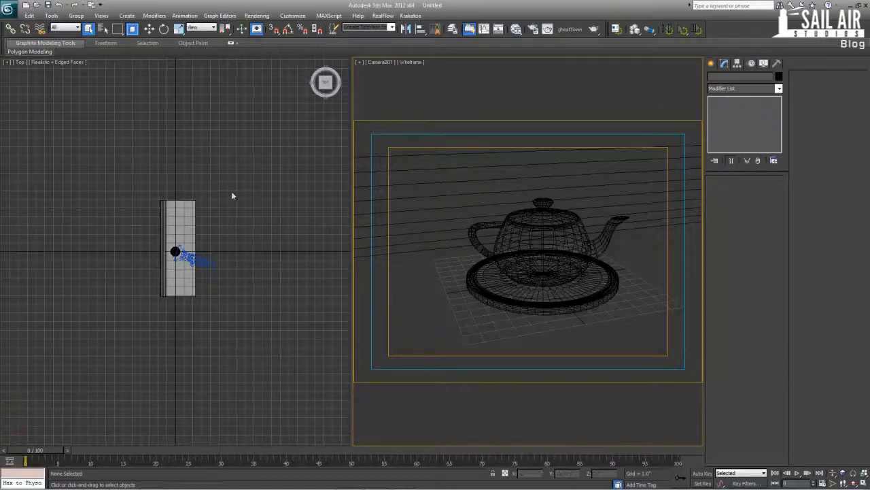
- Switch the Top viewport to a Perspective view and select the curved backdrop in it
{"action": "left_click", "coordinate": [201, 251]}
{"action": "key", "text": "p"}
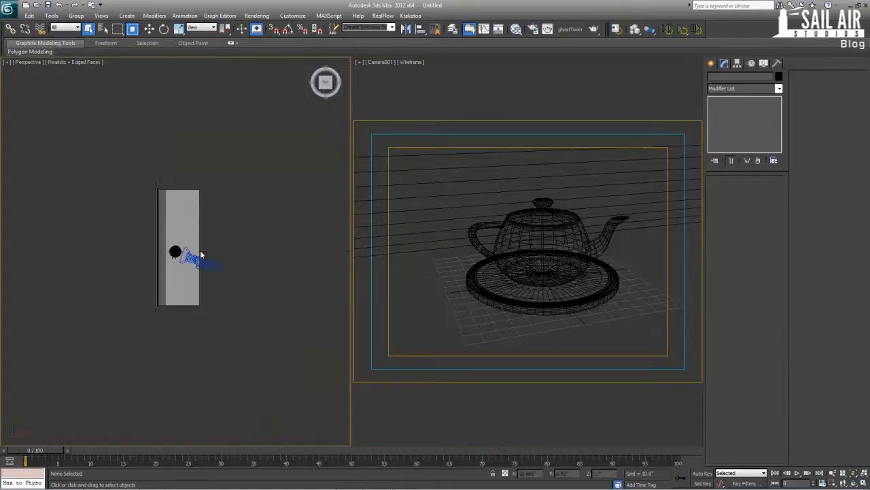
{"action": "left_click", "coordinate": [157, 265]}
{"action": "scroll", "coordinate": [176, 271], "scroll_direction": "up", "scroll_amount": 3}
{"action": "middle_click_drag", "start_coordinate": [201, 289], "coordinate": [169, 265], "text": "alt"}
{"action": "scroll", "coordinate": [170, 267], "scroll_direction": "up", "scroll_amount": 5}
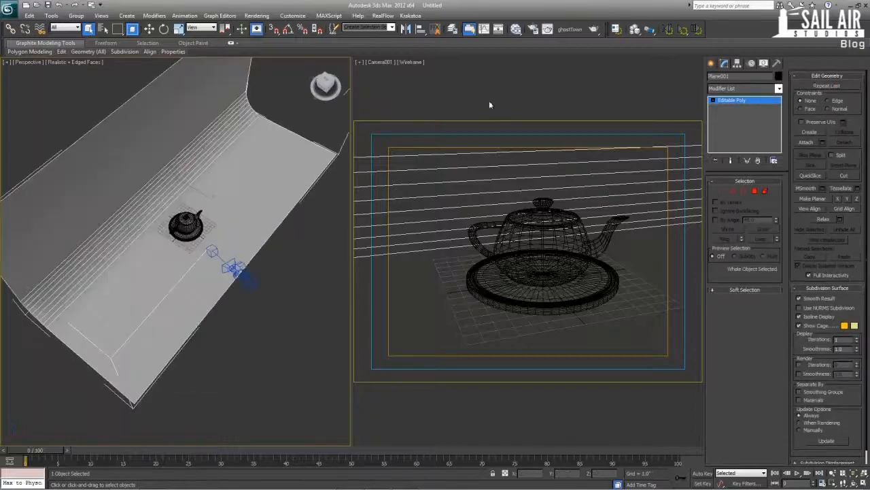
- Set the Camera001 viewport to Realistic shading and illuminate it with scene lights
{"action": "left_click", "coordinate": [396, 67]}
{"action": "left_click", "coordinate": [410, 62]}
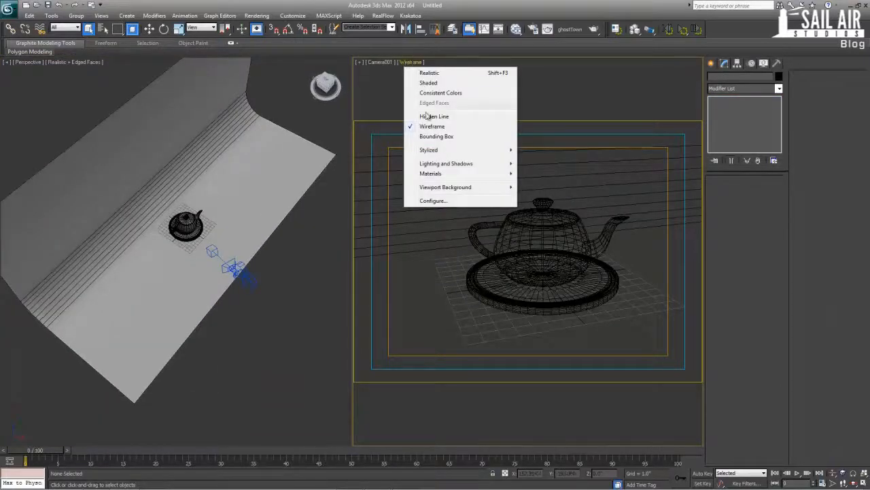
{"action": "left_click", "coordinate": [425, 75]}
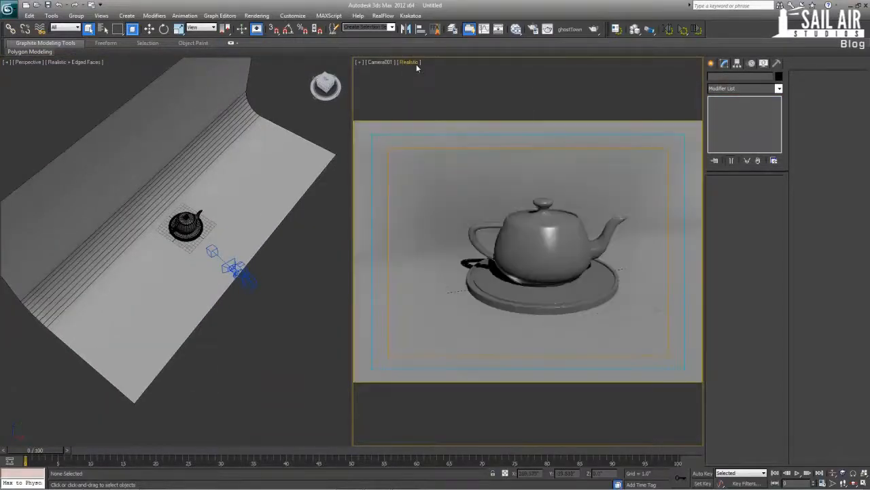
{"action": "left_click", "coordinate": [410, 62]}
{"action": "mouse_move", "coordinate": [453, 164]}
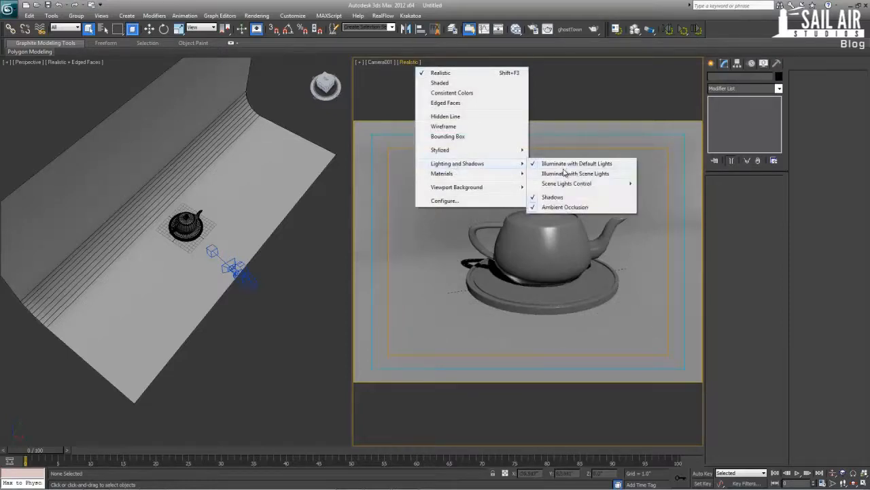
{"action": "left_click", "coordinate": [565, 174]}
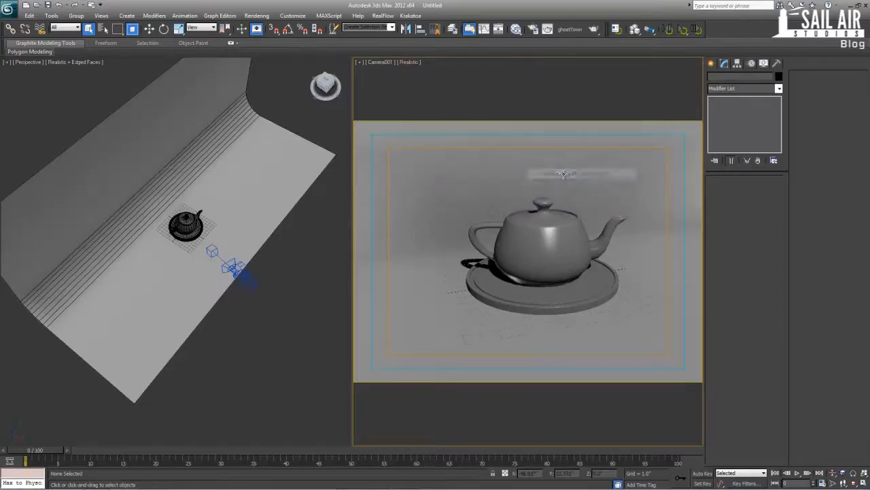
{"action": "left_click", "coordinate": [411, 62]}
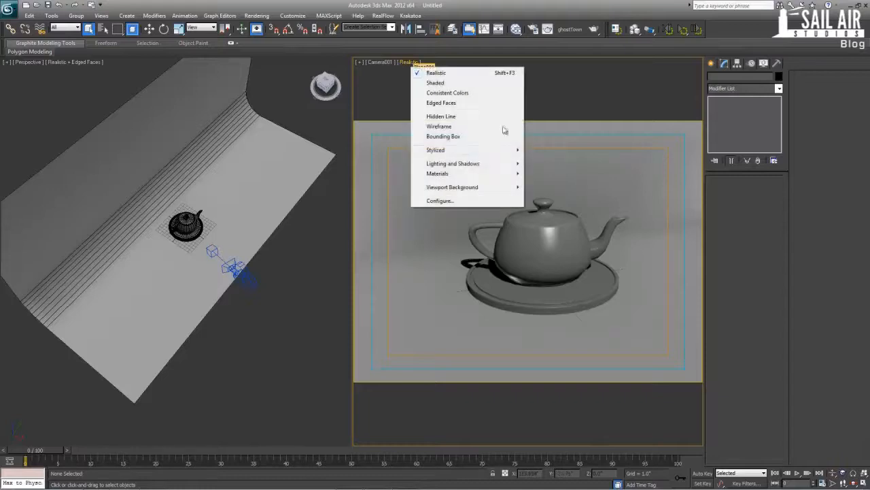
{"action": "mouse_move", "coordinate": [468, 169]}
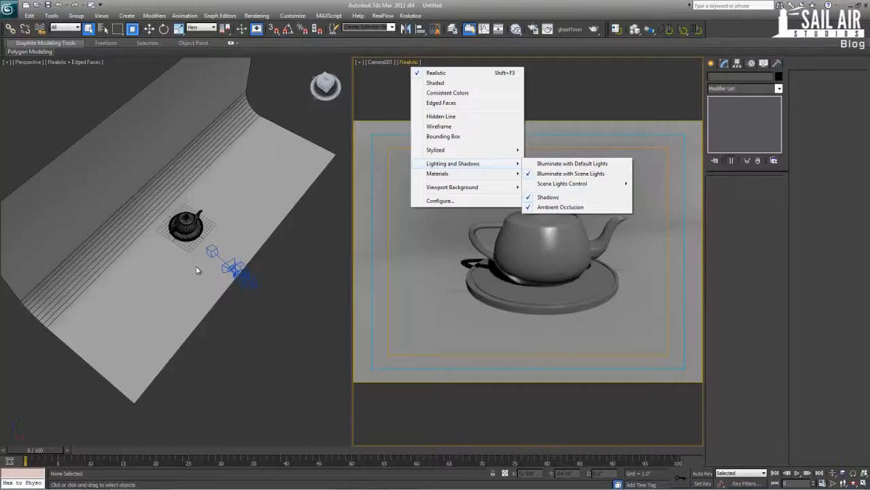
- Select the teapot and set the Perspective viewport to illuminate with scene lights
{"action": "left_click", "coordinate": [186, 227]}
{"action": "left_click", "coordinate": [71, 62]}
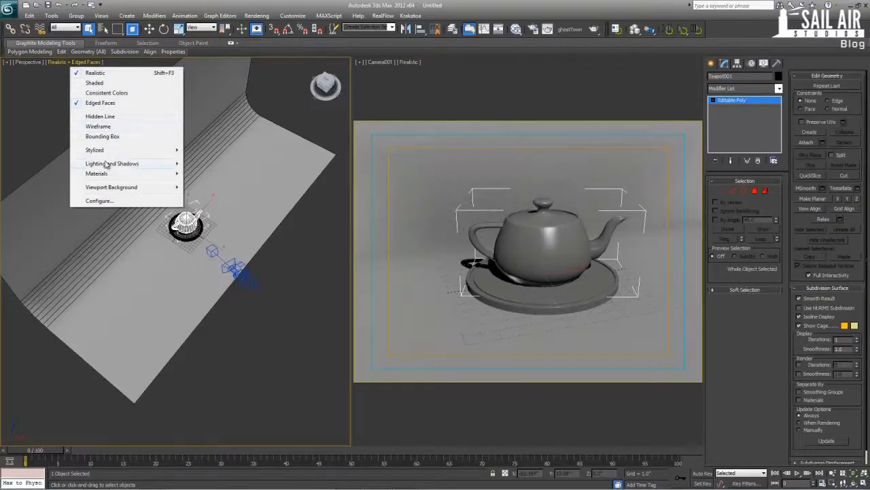
{"action": "mouse_move", "coordinate": [106, 165]}
{"action": "left_click", "coordinate": [199, 170]}
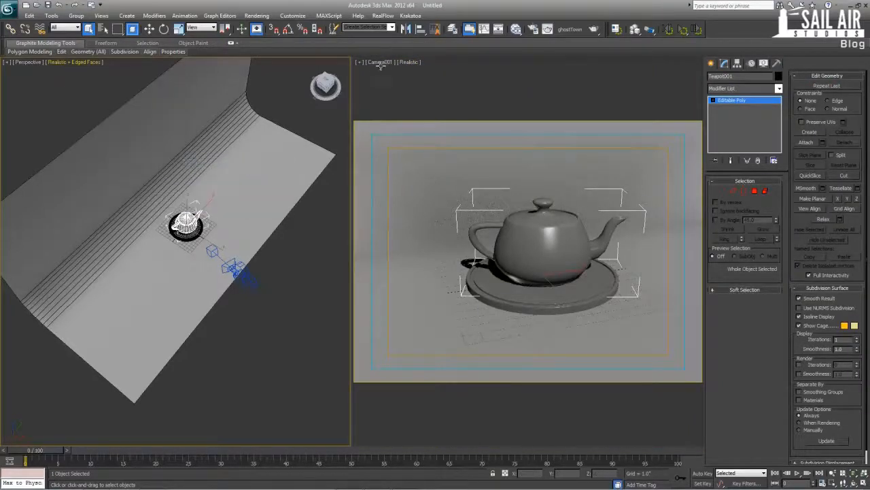
- Start creating an mr Area Spot from the Standard light types
{"action": "scroll", "coordinate": [179, 232], "scroll_direction": "up", "scroll_amount": 3}
{"action": "key", "text": "z"}
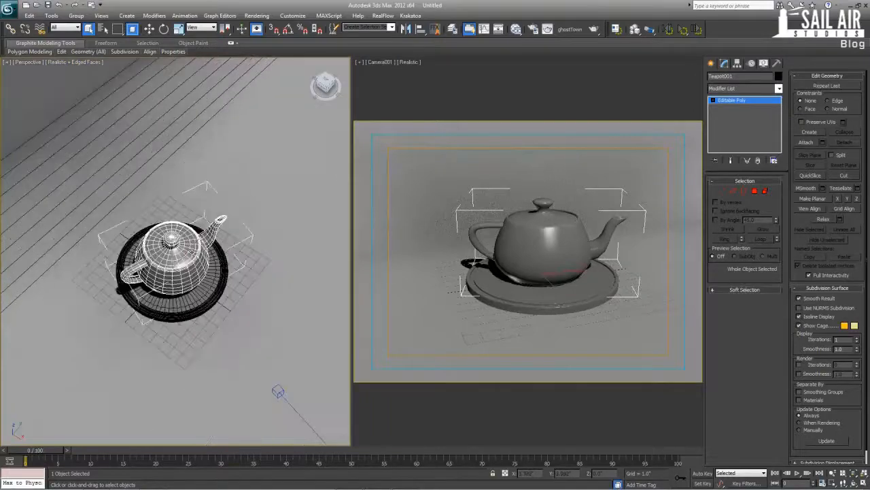
{"action": "scroll", "coordinate": [193, 253], "scroll_direction": "down", "scroll_amount": 5}
{"action": "middle_click_drag", "start_coordinate": [193, 253], "coordinate": [171, 218], "text": "alt"}
{"action": "scroll", "coordinate": [199, 327], "scroll_direction": "up", "scroll_amount": 2}
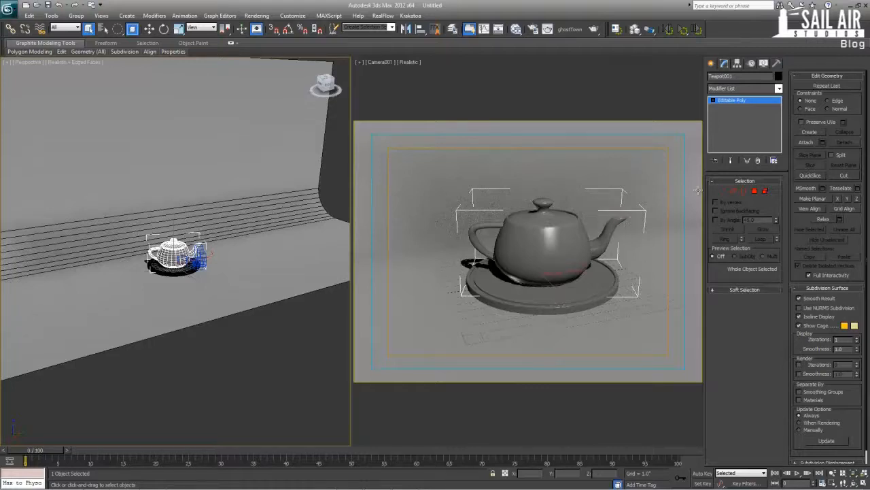
{"action": "left_click", "coordinate": [722, 64]}
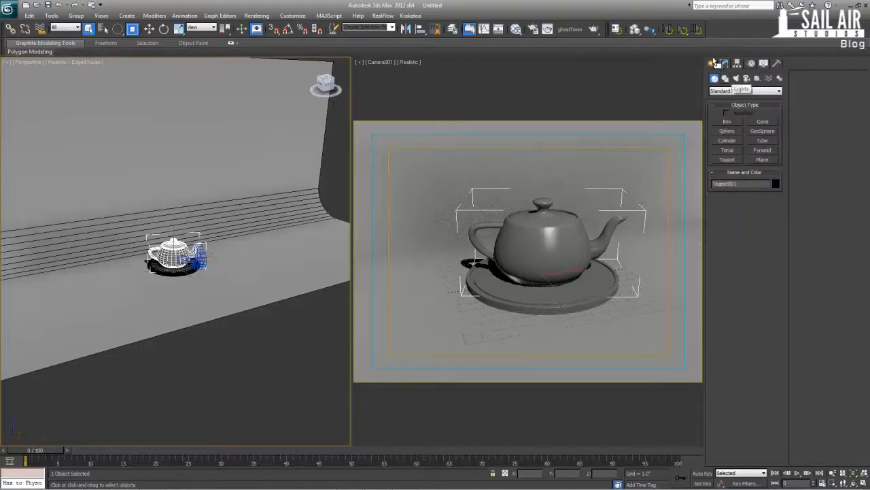
{"action": "left_click", "coordinate": [737, 79]}
{"action": "left_click", "coordinate": [740, 91]}
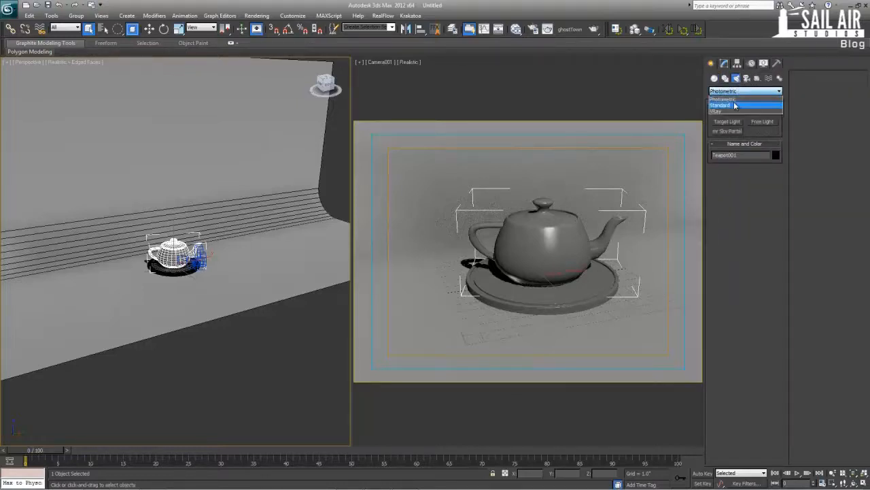
{"action": "left_click", "coordinate": [735, 105]}
{"action": "left_click", "coordinate": [758, 150]}
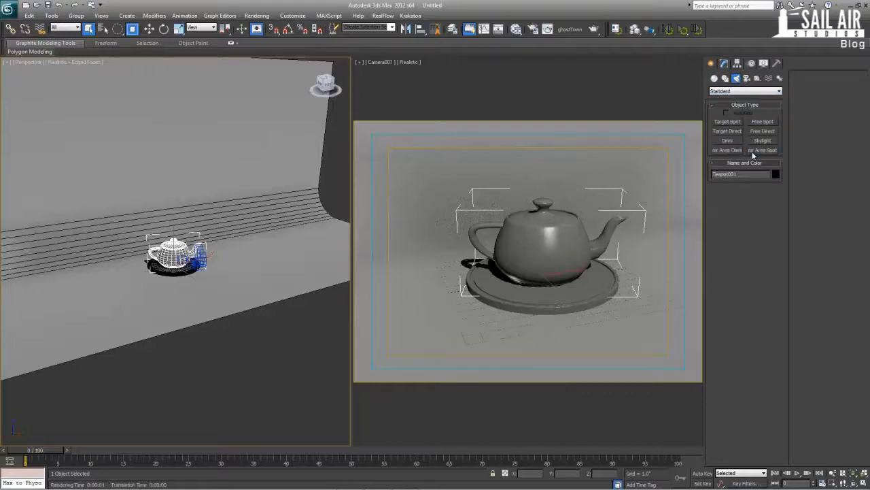
- Try placing an mr Area Spot light in front of the backdrop, aimed toward the teapot, and undo its creation
{"action": "middle_click_drag", "start_coordinate": [214, 262], "coordinate": [264, 327], "text": "alt"}
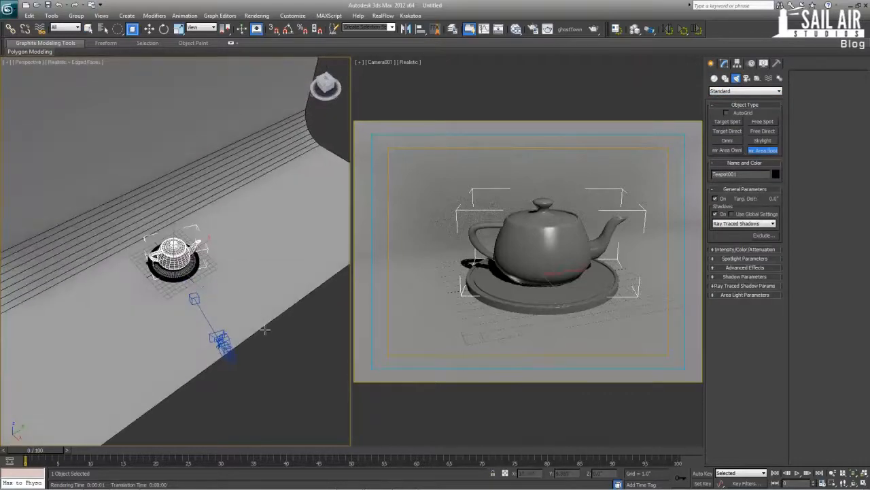
{"action": "left_click_drag", "start_coordinate": [293, 375], "coordinate": [193, 279]}
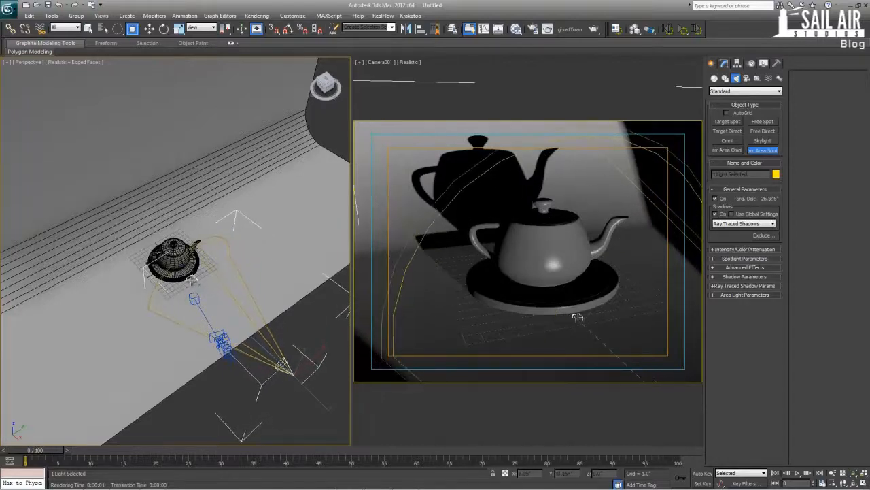
{"action": "key", "text": "ctrl+z"}
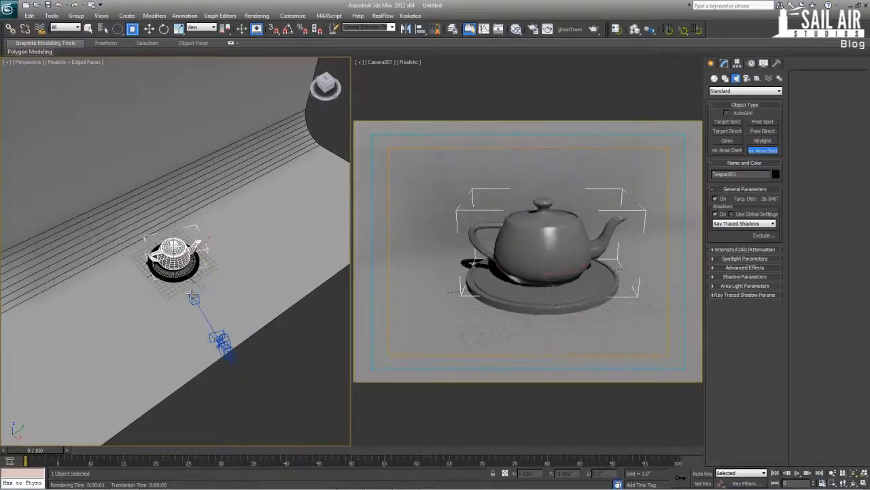
- Switch to the browser and examine the standard three-point lighting diagrams in the "3 point lighting" image results
{"action": "scroll", "coordinate": [193, 295], "scroll_direction": "down", "scroll_amount": 3}
{"action": "middle_click_drag", "start_coordinate": [225, 294], "coordinate": [198, 334], "text": "alt"}
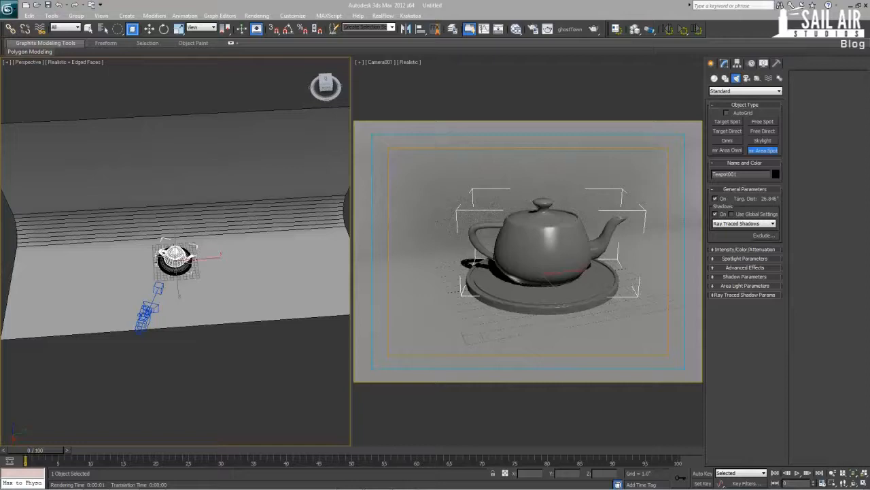
{"action": "left_click_drag", "start_coordinate": [435, 1], "coordinate": [429, 9]}
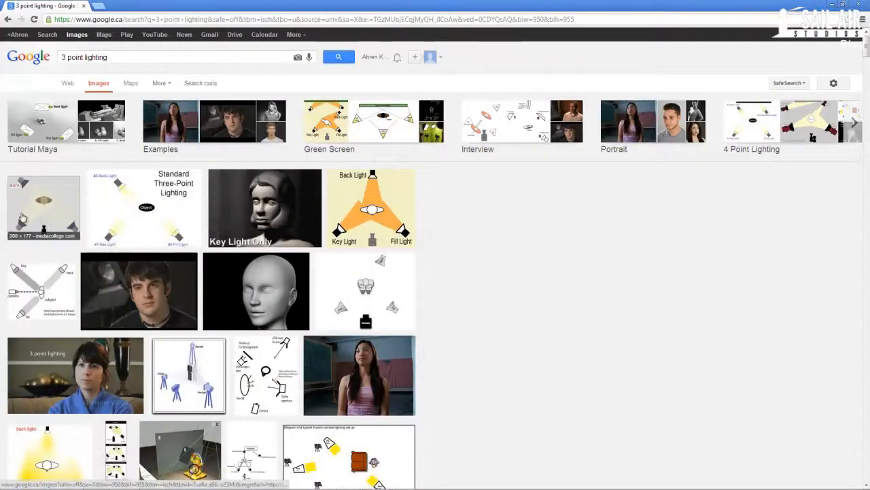
{"action": "left_click", "coordinate": [44, 216]}
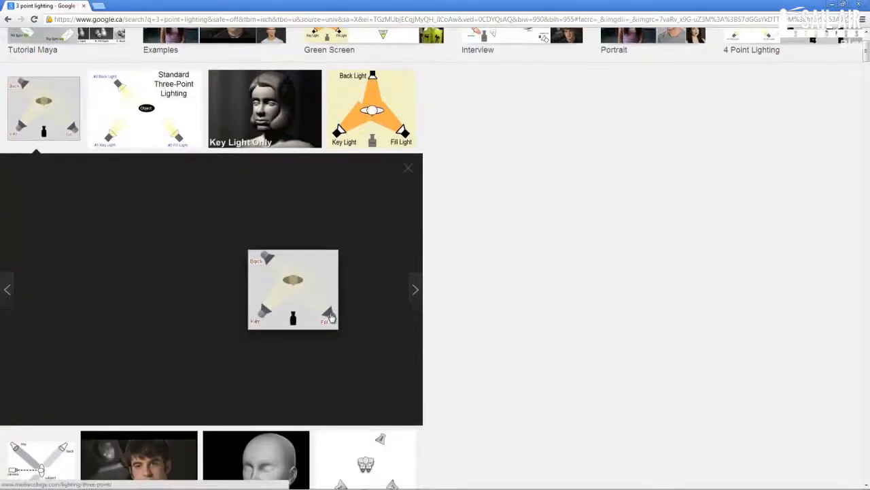
{"action": "key", "text": "Right"}
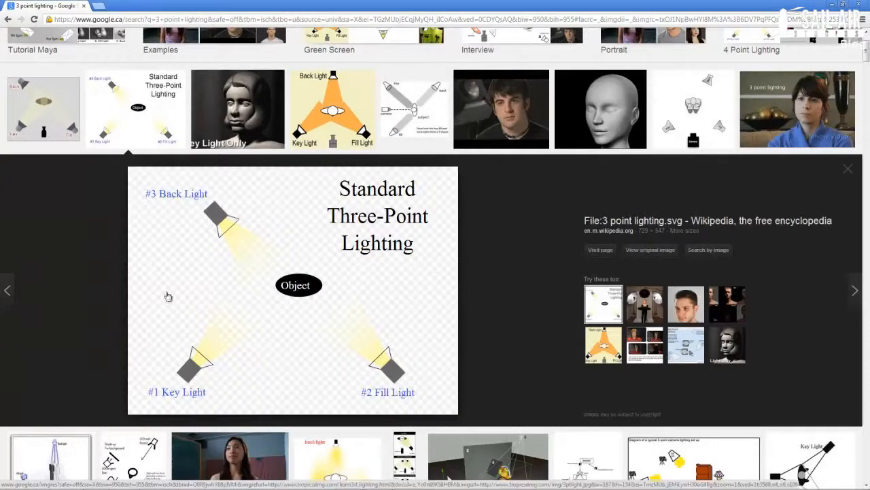
{"action": "left_click", "coordinate": [405, 114]}
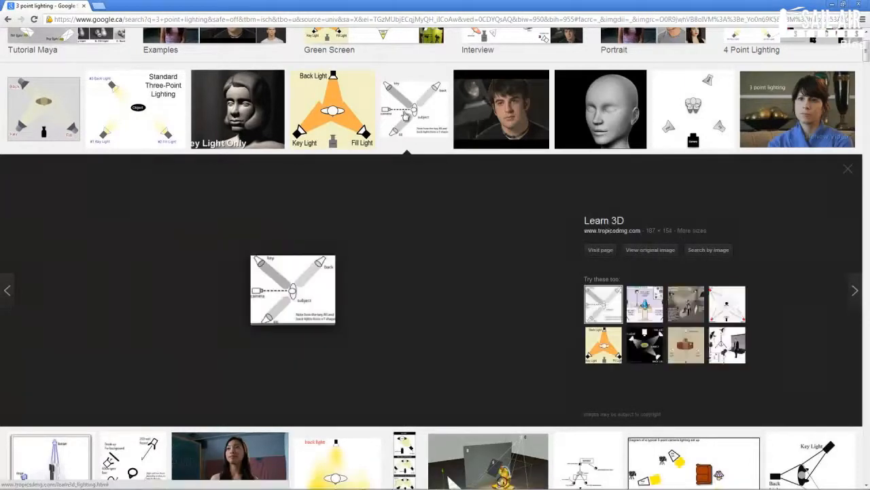
- Look through the Green Screen, Examples and Tutorial Maya groups of related lighting images
{"action": "scroll", "coordinate": [381, 107], "scroll_direction": "up", "scroll_amount": 3}
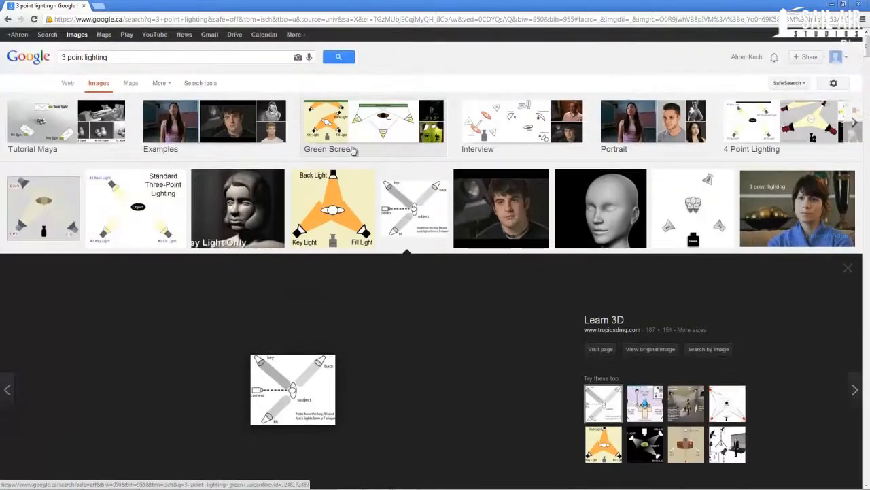
{"action": "left_click", "coordinate": [352, 155]}
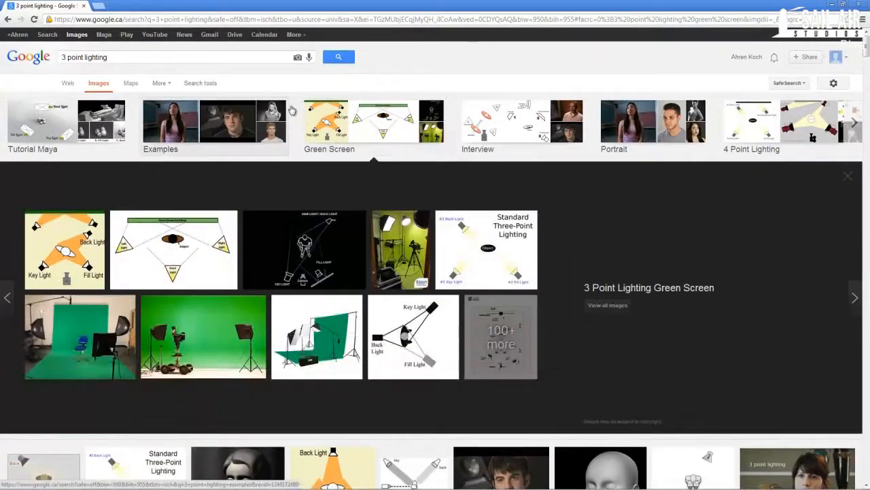
{"action": "left_click", "coordinate": [214, 114]}
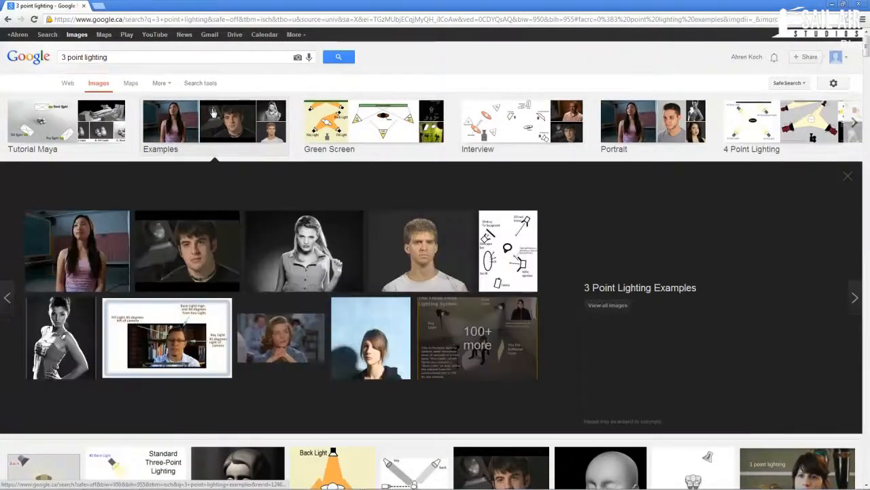
{"action": "left_click", "coordinate": [68, 127]}
{"action": "scroll", "coordinate": [67, 126], "scroll_direction": "down", "scroll_amount": 4}
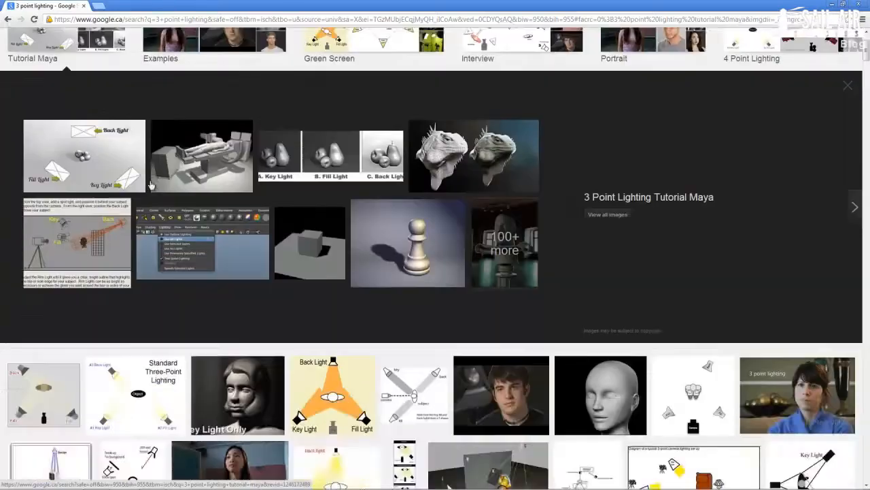
- Examine the hand-drawn lighting layouts, including the flex-fill setup and the one with a separate background light
{"action": "left_click", "coordinate": [133, 303]}
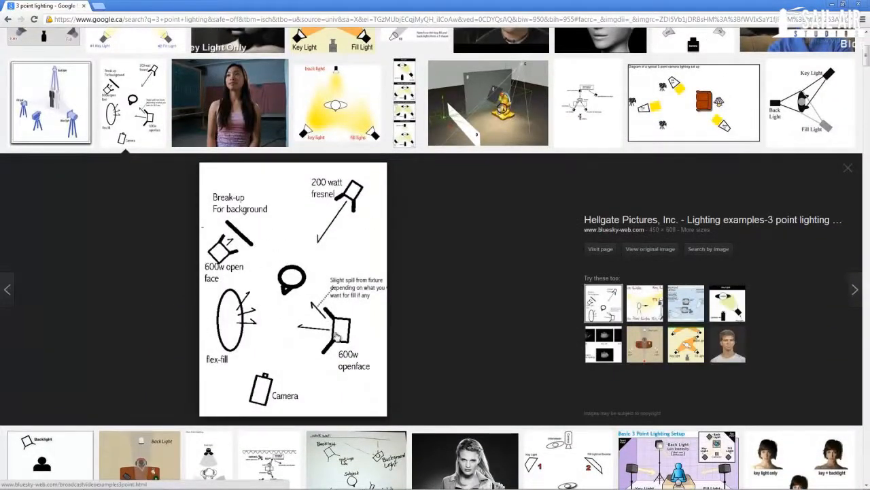
{"action": "scroll", "coordinate": [218, 330], "scroll_direction": "down", "scroll_amount": 1}
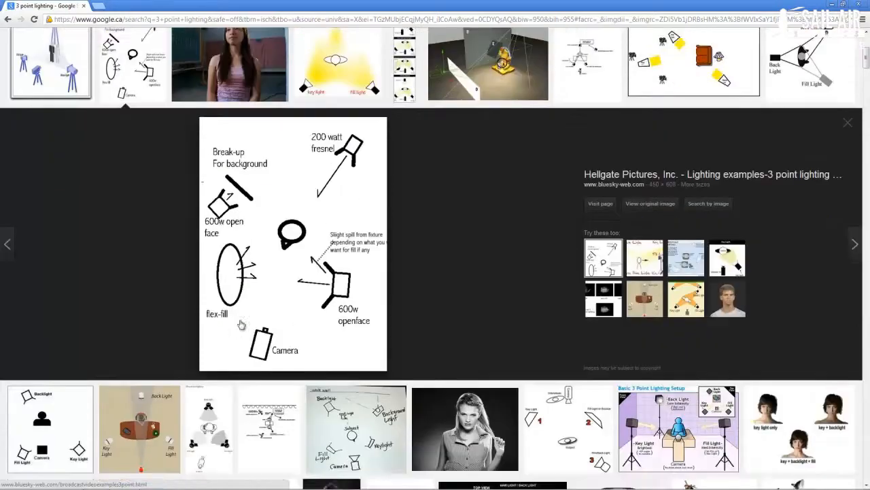
{"action": "left_click", "coordinate": [354, 416]}
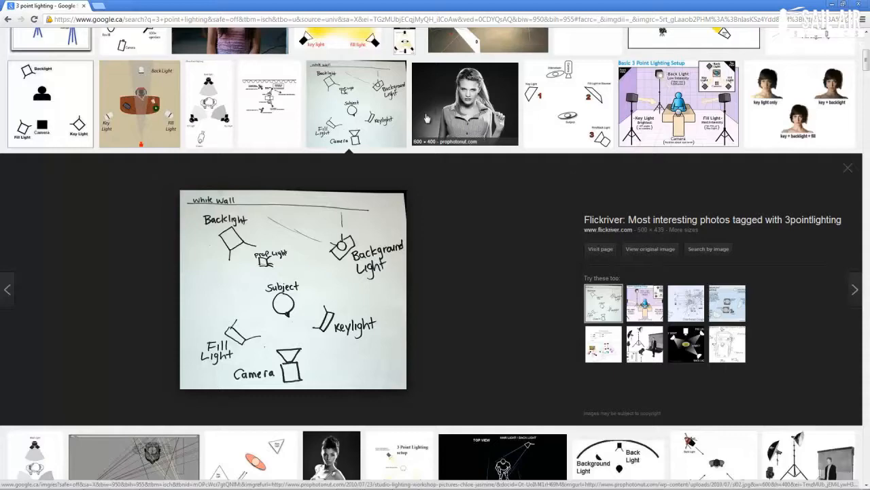
{"action": "scroll", "coordinate": [427, 119], "scroll_direction": "up", "scroll_amount": 2}
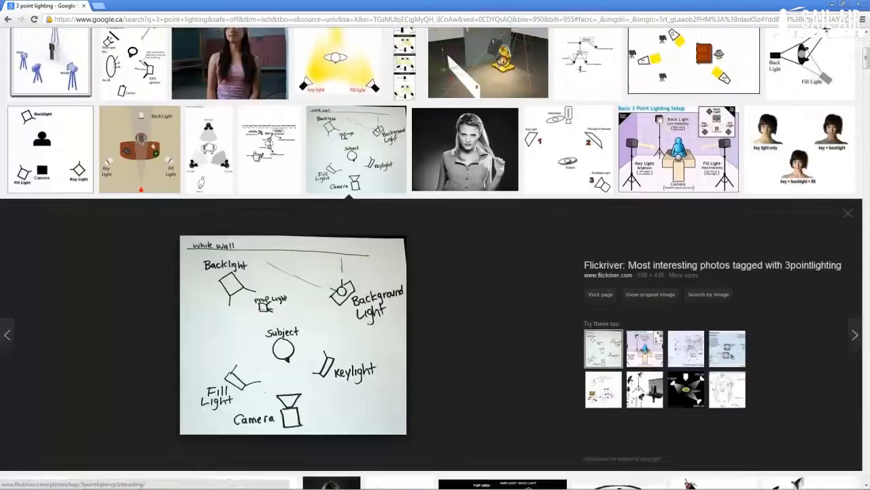
{"action": "scroll", "coordinate": [430, 208], "scroll_direction": "up", "scroll_amount": 2}
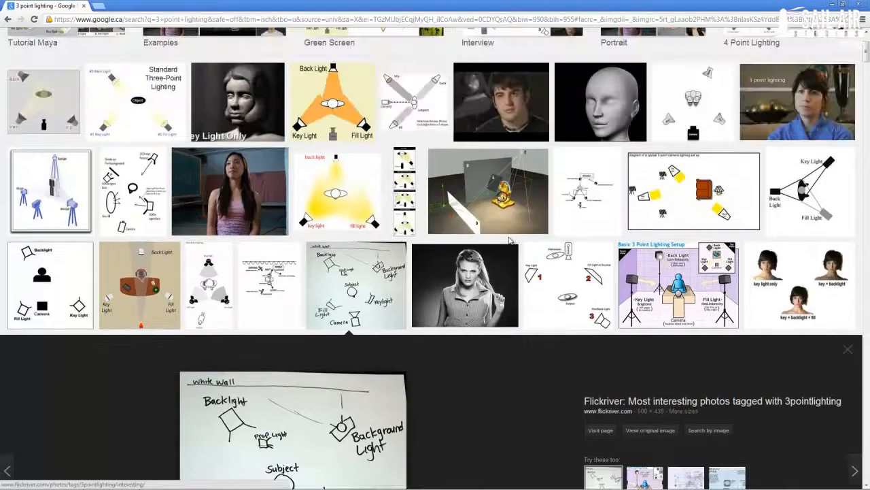
{"action": "scroll", "coordinate": [235, 112], "scroll_direction": "down", "scroll_amount": 1}
- View the original "Key Light Only" image from 3drender.com and return to the image results
{"action": "left_click", "coordinate": [237, 72]}
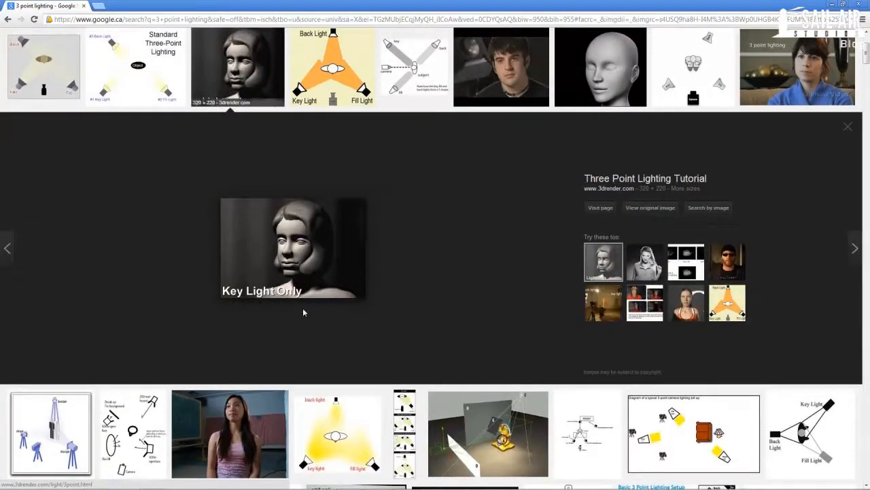
{"action": "left_click", "coordinate": [645, 209]}
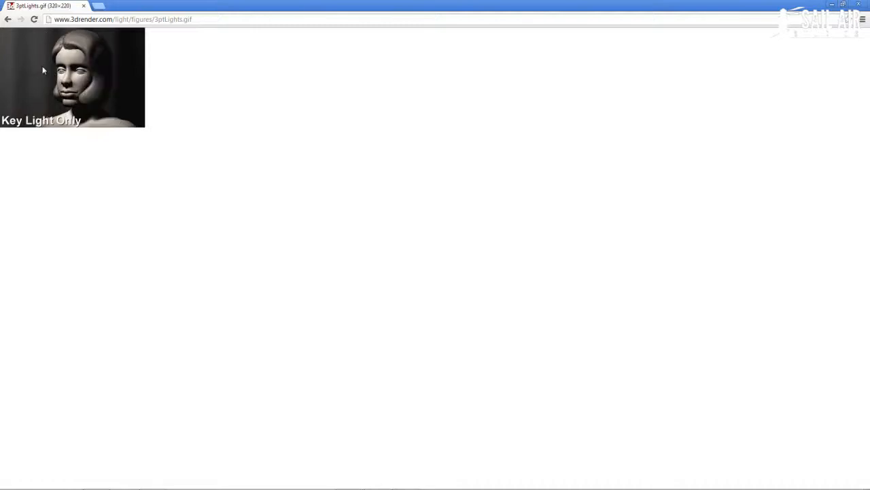
{"action": "left_click", "coordinate": [10, 18]}
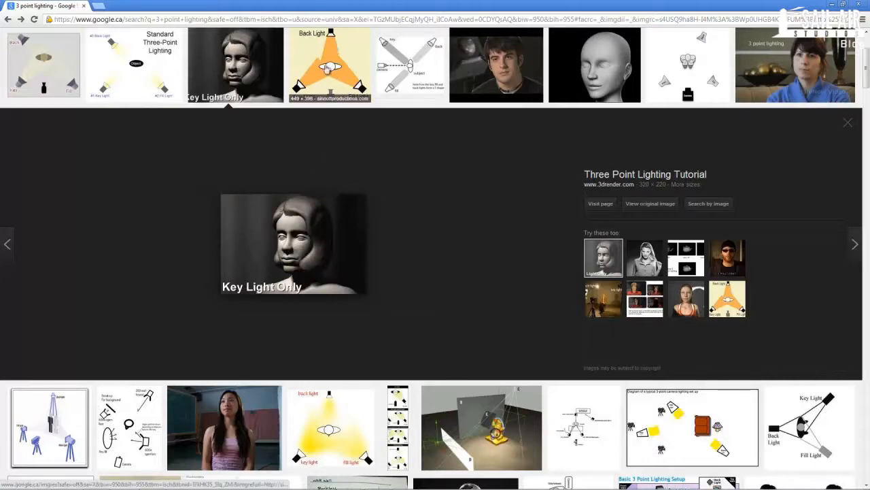
{"action": "left_click", "coordinate": [304, 97]}
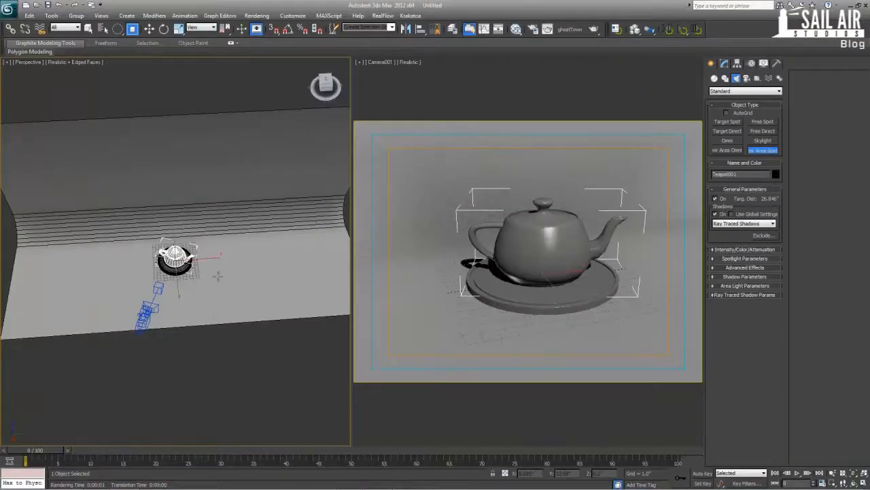
- In the top view, create an mr Area Spot light starting just behind the camera and aimed at the teapot
{"action": "key", "text": "t"}
{"action": "scroll", "coordinate": [216, 274], "scroll_direction": "up", "scroll_amount": 5}
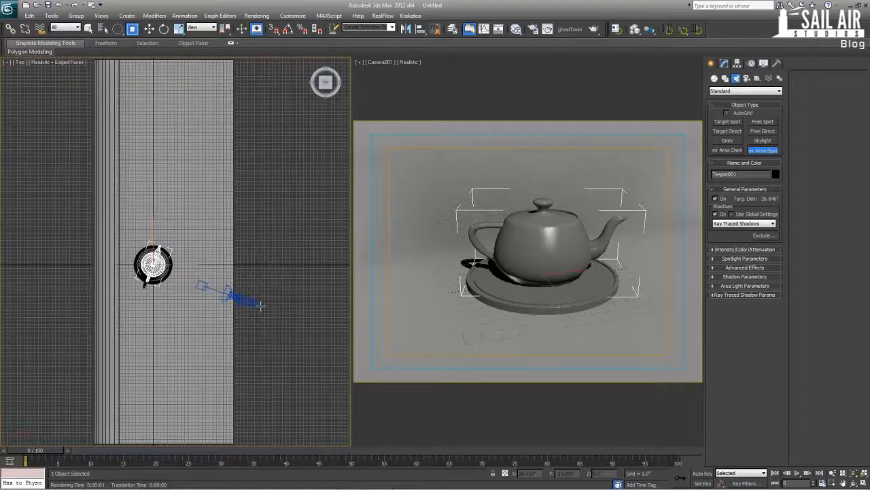
{"action": "left_click_drag", "start_coordinate": [258, 303], "coordinate": [154, 265]}
{"action": "right_click", "coordinate": [153, 265]}
{"action": "right_click", "coordinate": [178, 277]}
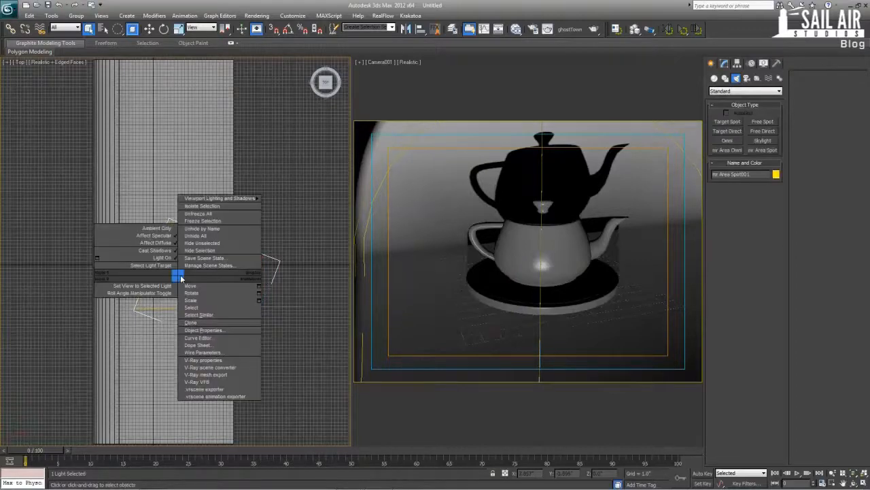
{"action": "left_click", "coordinate": [297, 245]}
- With angle snap on, rotate the spot light and its target about the vertical axis and move them to the camera's right, facing the teapot
{"action": "left_click", "coordinate": [186, 278]}
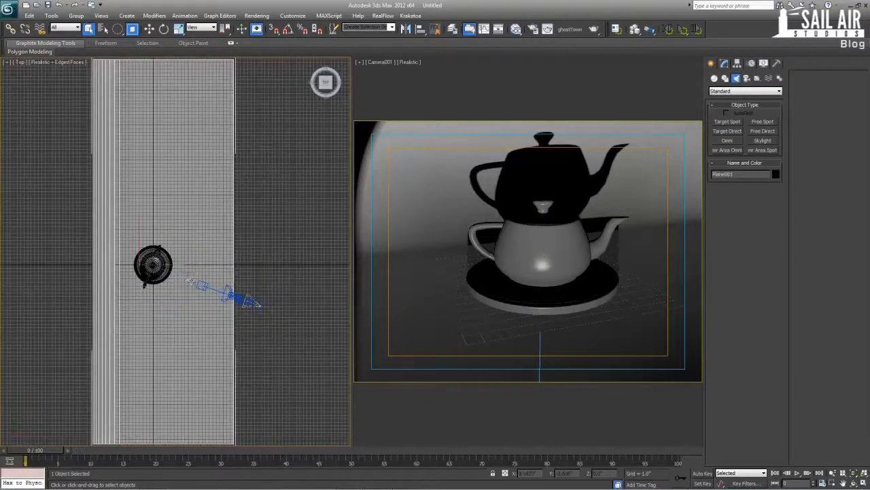
{"action": "left_click", "coordinate": [198, 282]}
{"action": "key", "text": "e"}
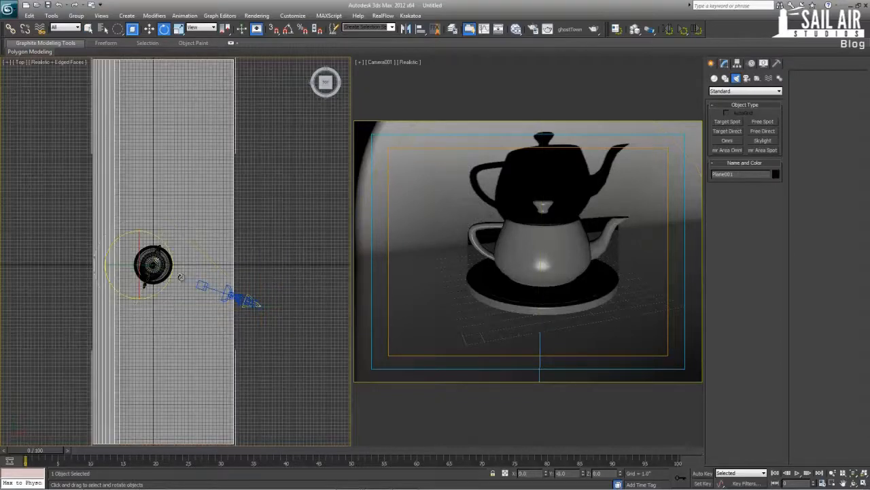
{"action": "left_click", "coordinate": [194, 280]}
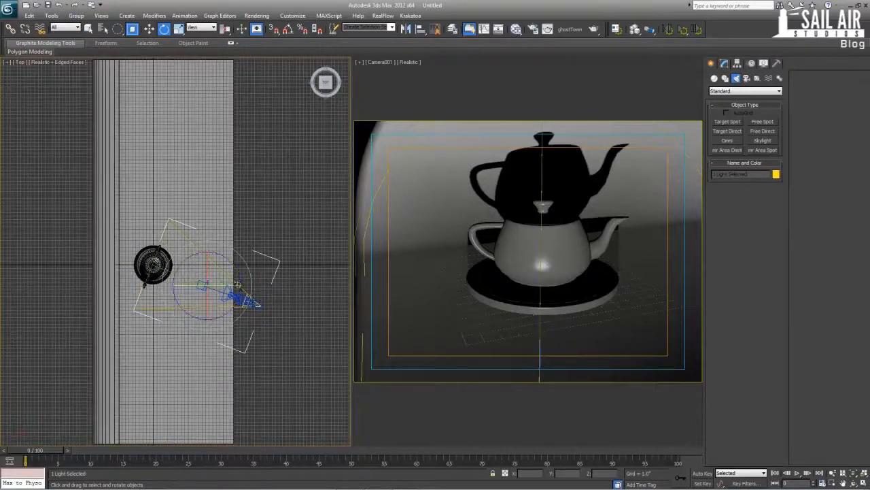
{"action": "left_click_drag", "start_coordinate": [240, 286], "coordinate": [240, 264]}
{"action": "key", "text": "ctrl+z"}
{"action": "key", "text": "a"}
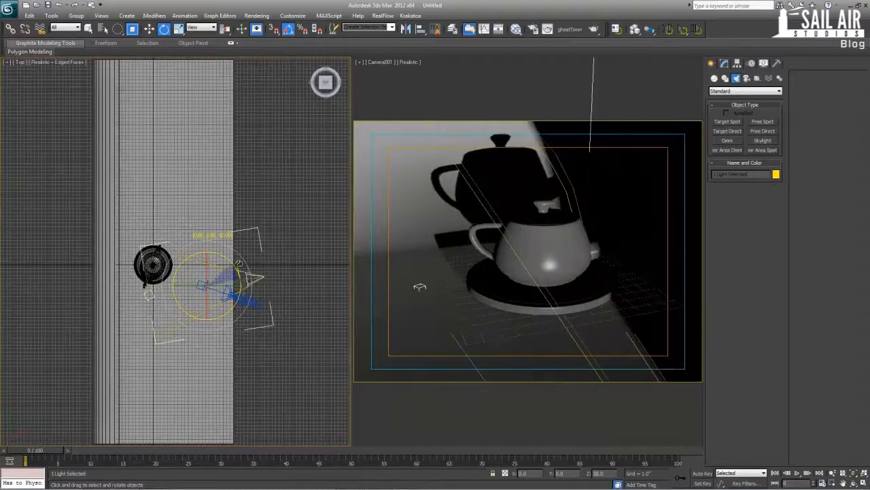
{"action": "key", "text": "w"}
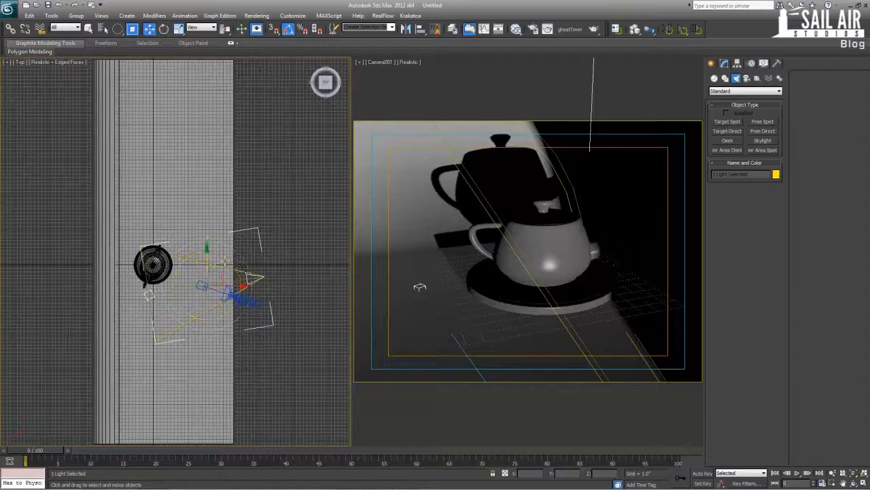
{"action": "left_click_drag", "start_coordinate": [209, 256], "coordinate": [223, 241]}
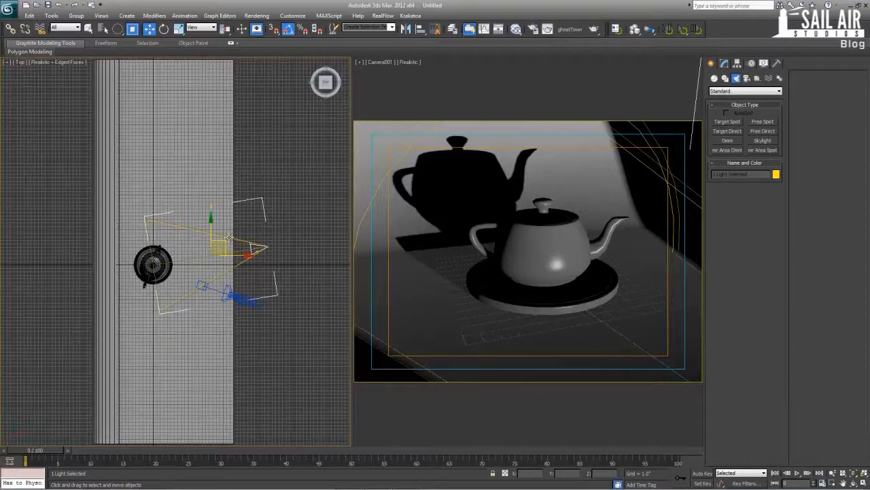
- Clone the spot light as one independent copy, then rotate and move it to the camera's left, facing the teapot
{"action": "left_click_drag", "start_coordinate": [221, 241], "coordinate": [258, 299], "text": "shift"}
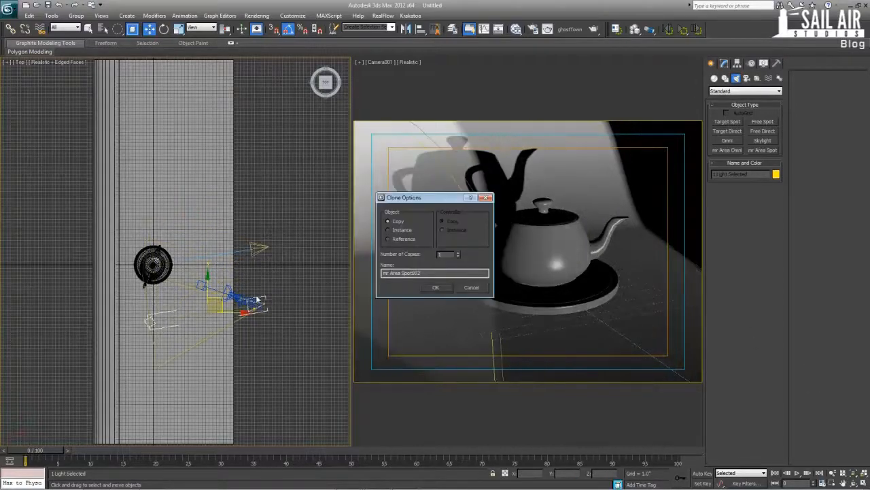
{"action": "left_click", "coordinate": [437, 287]}
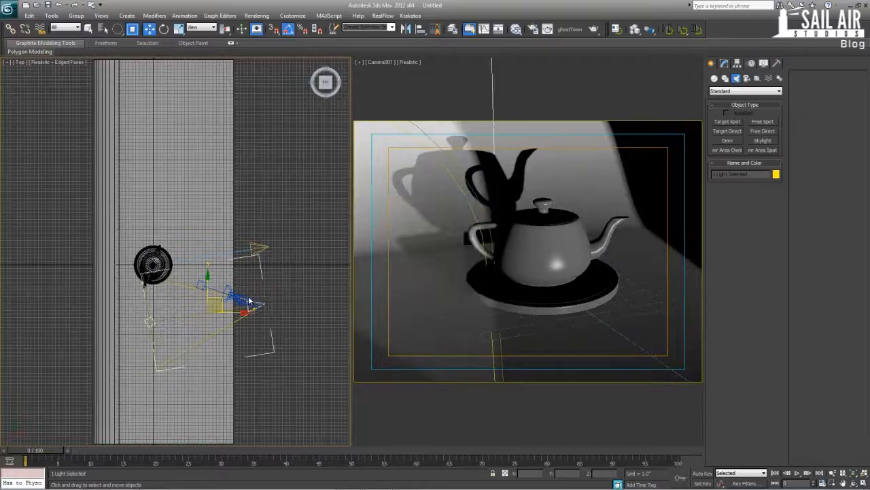
{"action": "mouse_move", "coordinate": [218, 298]}
{"action": "left_mouse_down"}
{"action": "mouse_move", "coordinate": [212, 308]}
{"action": "mouse_move", "coordinate": [231, 300]}
{"action": "mouse_move", "coordinate": [232, 327]}
{"action": "mouse_move", "coordinate": [222, 279]}
{"action": "mouse_move", "coordinate": [242, 274]}
{"action": "mouse_move", "coordinate": [220, 274]}
{"action": "mouse_move", "coordinate": [241, 286]}
{"action": "mouse_move", "coordinate": [208, 286]}
{"action": "mouse_move", "coordinate": [194, 300]}
{"action": "mouse_move", "coordinate": [89, 270]}
{"action": "left_mouse_up"}
{"action": "key", "text": "e"}
{"action": "key", "text": "w"}
{"action": "key", "text": "e"}
{"action": "key", "text": "w"}
{"action": "key", "text": "e"}
{"action": "key", "text": "w"}
- Make another copy of the spot light and rotate and move it behind the backdrop wall, facing the teapot from the back
{"action": "left_click", "coordinate": [437, 289]}
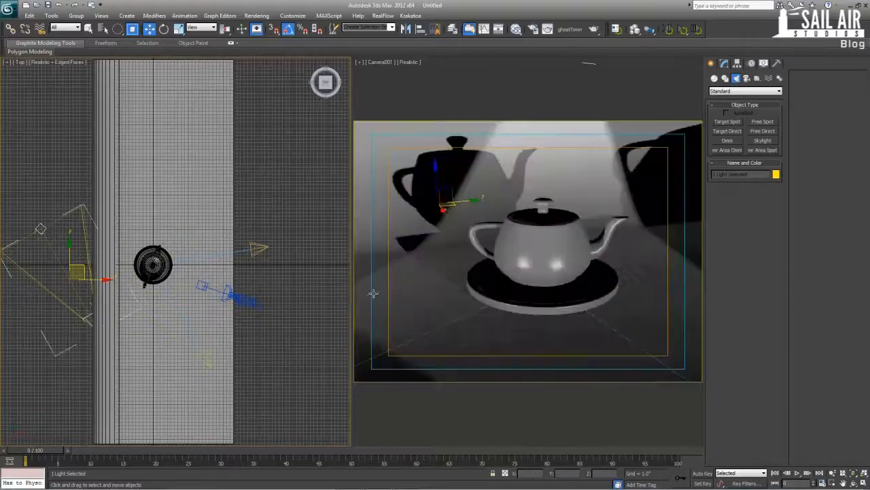
{"action": "middle_click_drag", "start_coordinate": [106, 274], "coordinate": [115, 276]}
{"action": "key", "text": "e"}
{"action": "left_click_drag", "start_coordinate": [102, 260], "coordinate": [117, 319]}
{"action": "key", "text": "w"}
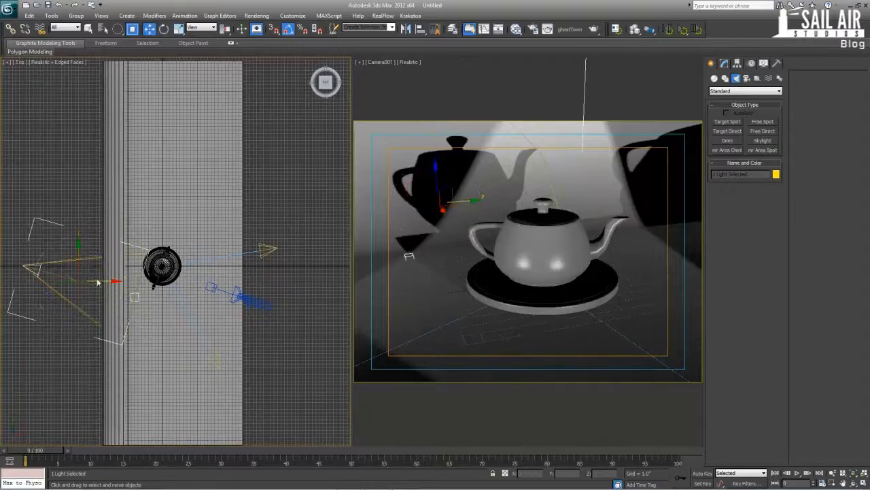
{"action": "left_click_drag", "start_coordinate": [87, 272], "coordinate": [108, 226]}
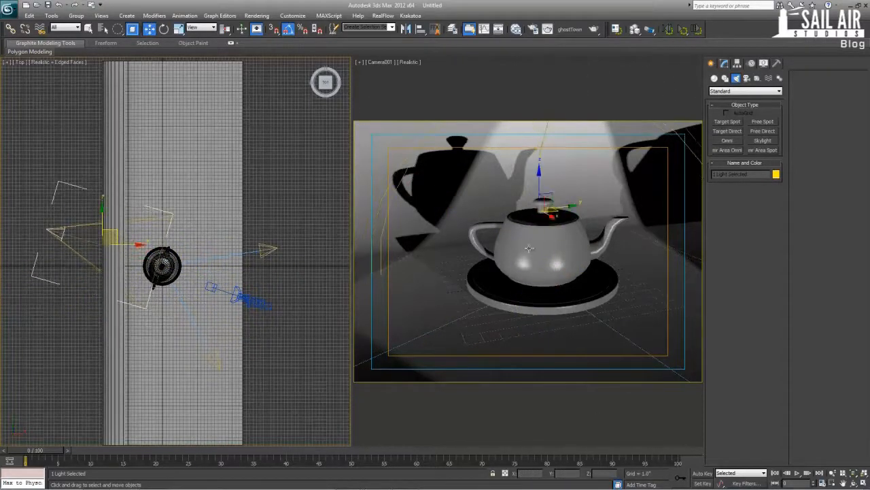
{"action": "right_click", "coordinate": [528, 249]}
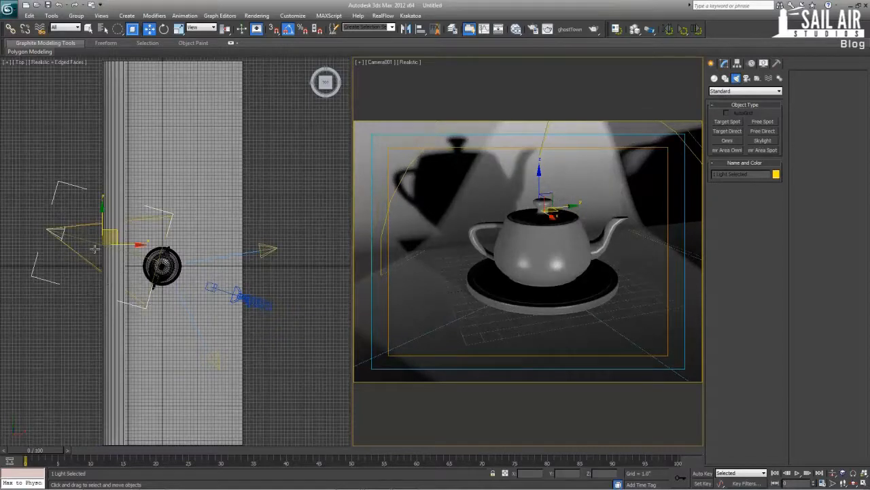
{"action": "left_click_drag", "start_coordinate": [111, 232], "coordinate": [151, 251]}
{"action": "right_click", "coordinate": [151, 252]}
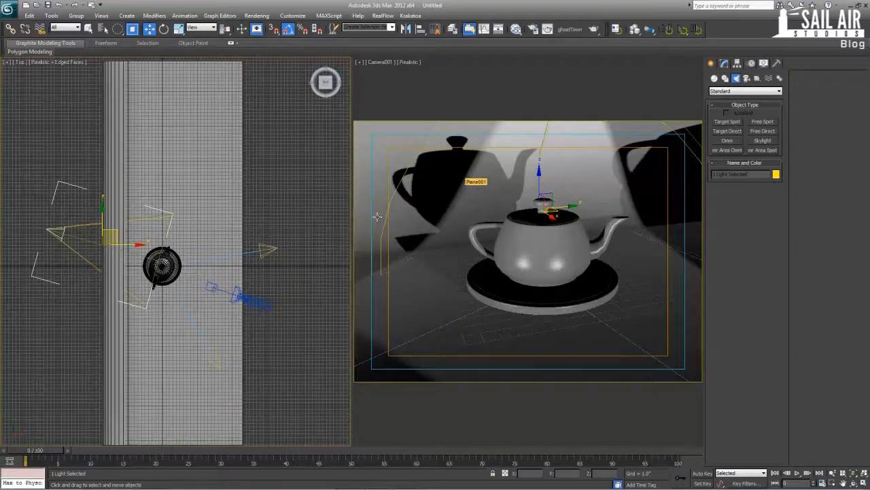
- Check the shadow options in the curved backdrop plane's object properties
{"action": "left_click", "coordinate": [451, 197]}
{"action": "right_click", "coordinate": [451, 197]}
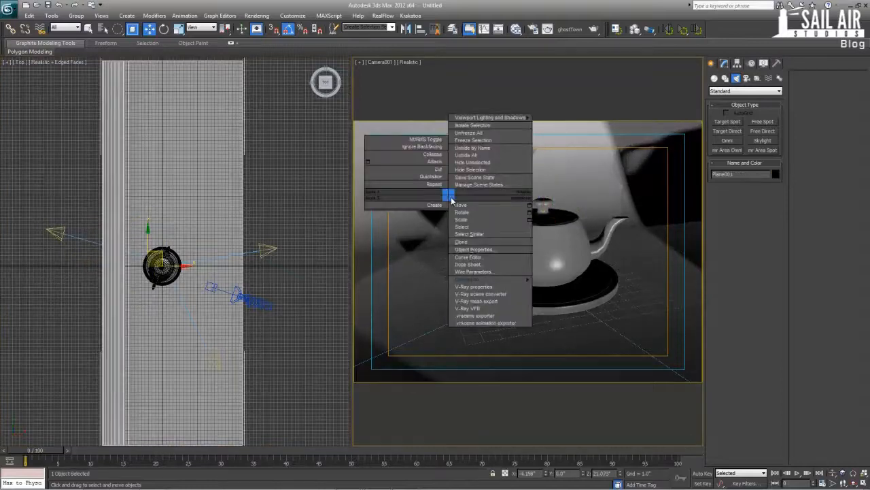
{"action": "left_click", "coordinate": [486, 250]}
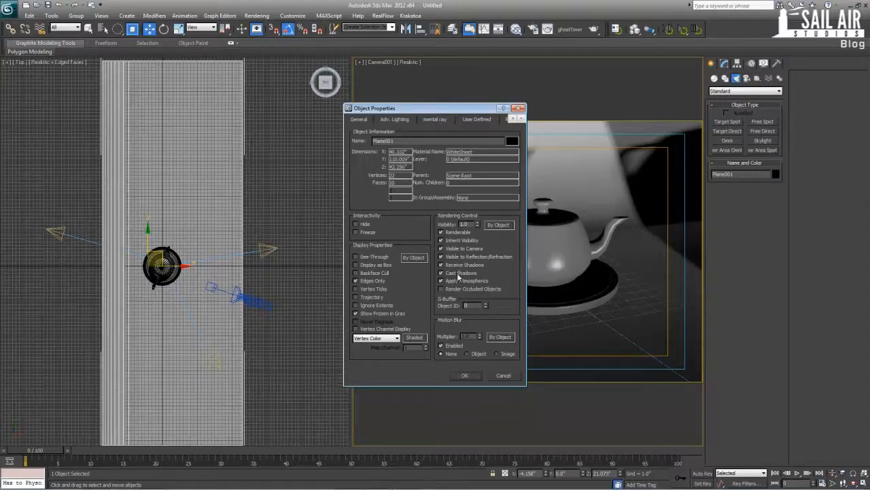
{"action": "left_click", "coordinate": [463, 375]}
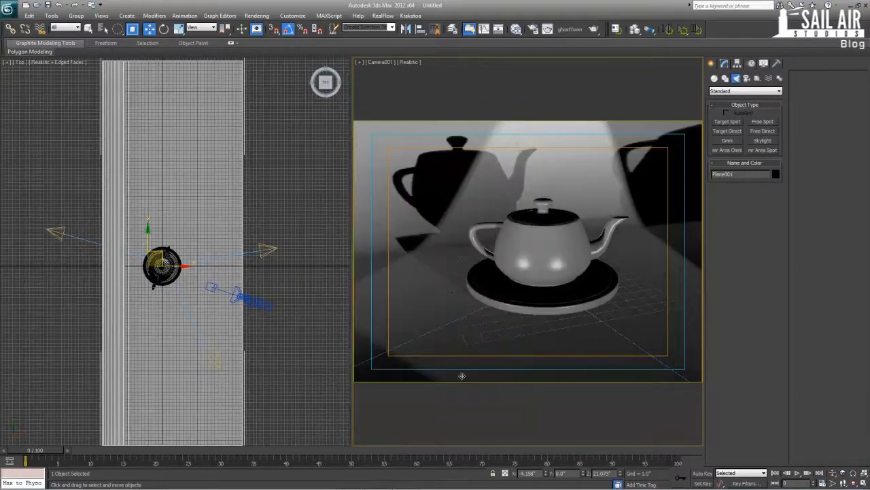
- Select the back light together with its target and shift them slightly toward the teapot's centre line
{"action": "left_click", "coordinate": [131, 254]}
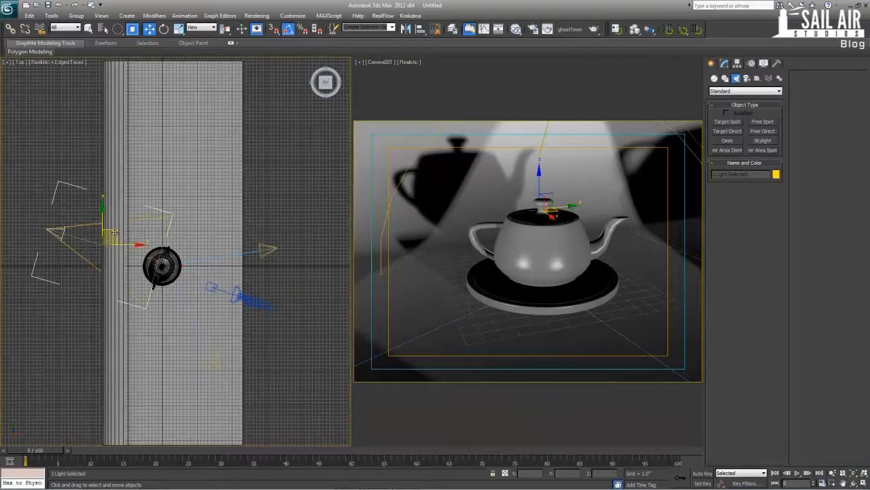
{"action": "mouse_move", "coordinate": [114, 231]}
{"action": "left_mouse_down"}
{"action": "mouse_move", "coordinate": [177, 254]}
{"action": "mouse_move", "coordinate": [116, 240]}
{"action": "left_mouse_up"}
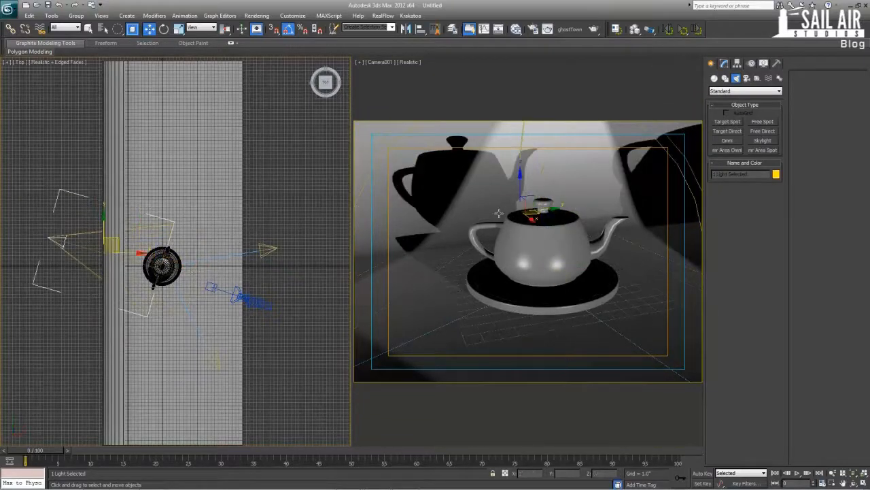
{"action": "left_click_drag", "start_coordinate": [499, 213], "coordinate": [514, 194]}
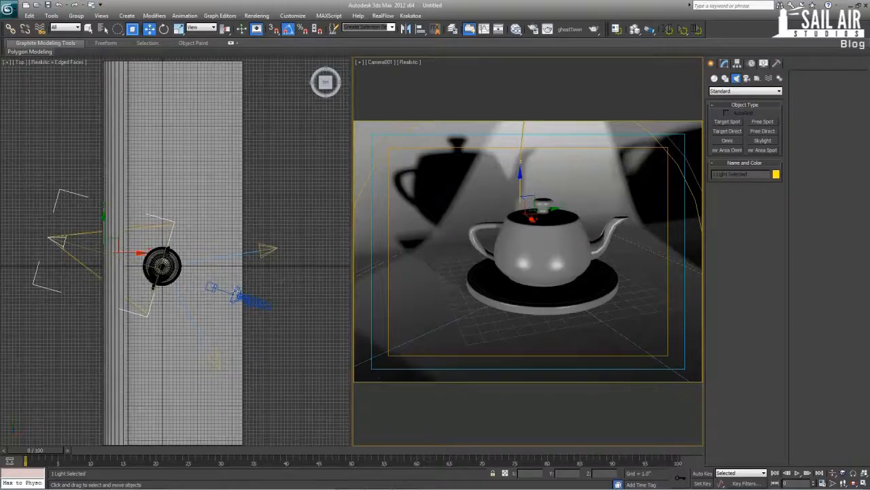
- In a perspective view, raise the camera-right spot light to a height of about 18 inches, leaving its target in place
{"action": "right_click", "coordinate": [232, 322]}
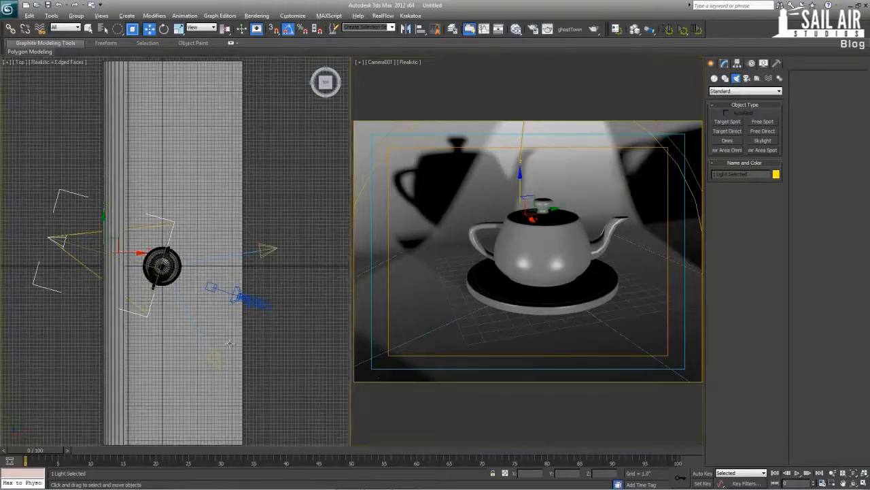
{"action": "key", "text": "p"}
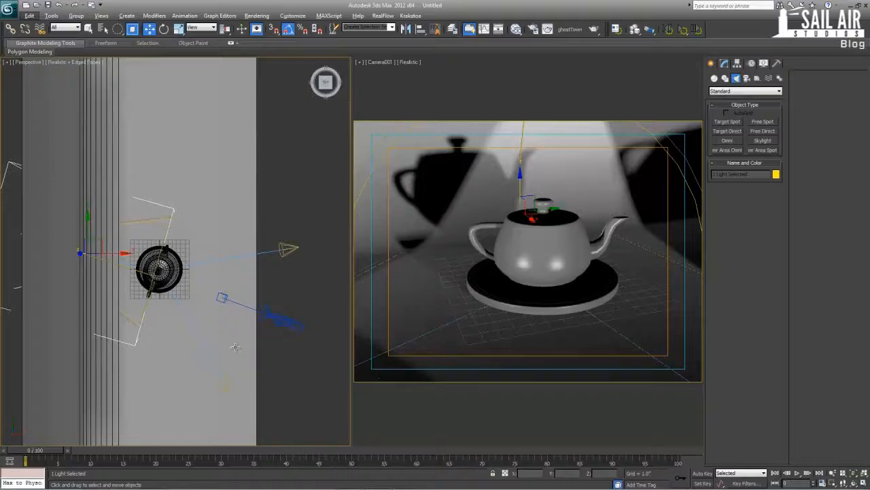
{"action": "middle_click_drag", "start_coordinate": [235, 347], "coordinate": [193, 264]}
{"action": "key", "text": "super"}
{"action": "key", "text": "super"}
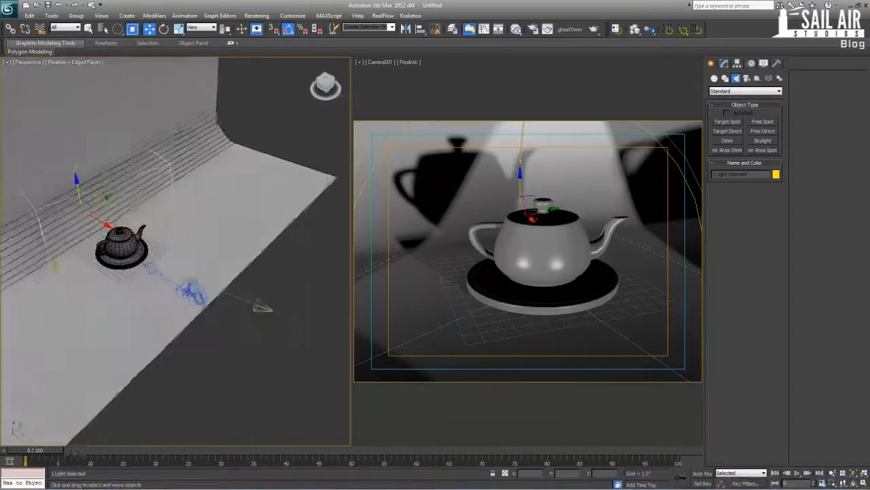
{"action": "mouse_move", "coordinate": [158, 298]}
{"action": "middle_mouse_down", "text": "alt"}
{"action": "mouse_move", "coordinate": [233, 276]}
{"action": "mouse_move", "coordinate": [246, 299]}
{"action": "mouse_move", "coordinate": [151, 293]}
{"action": "middle_mouse_up", "text": "alt"}
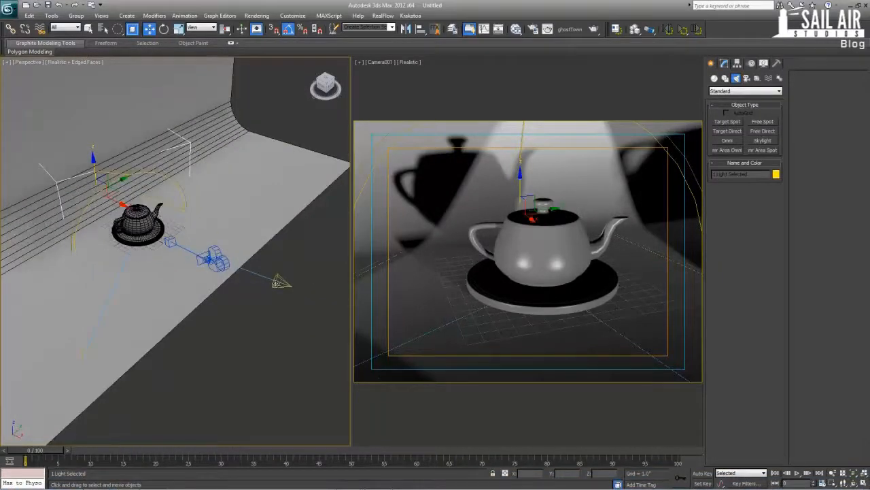
{"action": "left_click", "coordinate": [277, 283]}
{"action": "middle_click_drag", "start_coordinate": [276, 284], "coordinate": [257, 268], "text": "alt"}
{"action": "left_click_drag", "start_coordinate": [282, 252], "coordinate": [270, 141]}
{"action": "middle_click_drag", "start_coordinate": [270, 141], "coordinate": [255, 218], "text": "alt"}
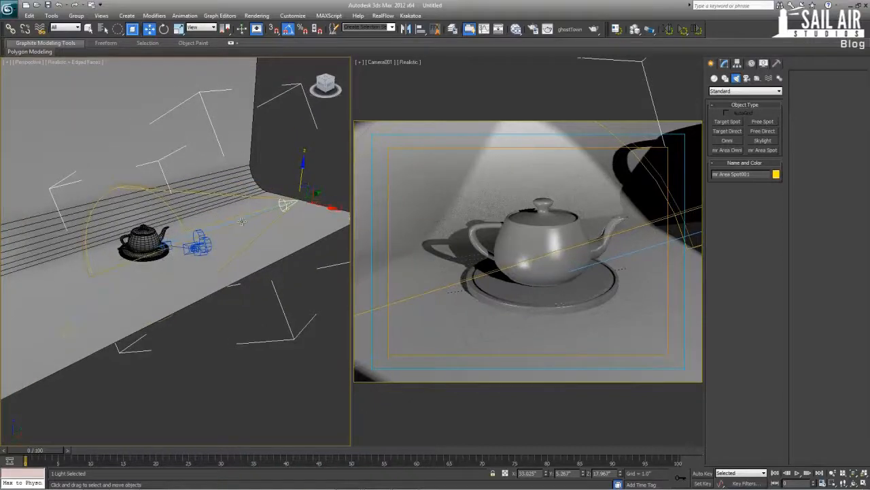
- Raise the camera-right spot light with its target, and do the same for the camera-left spot light
{"action": "left_click", "coordinate": [210, 193]}
{"action": "left_click_drag", "start_coordinate": [207, 190], "coordinate": [208, 181]}
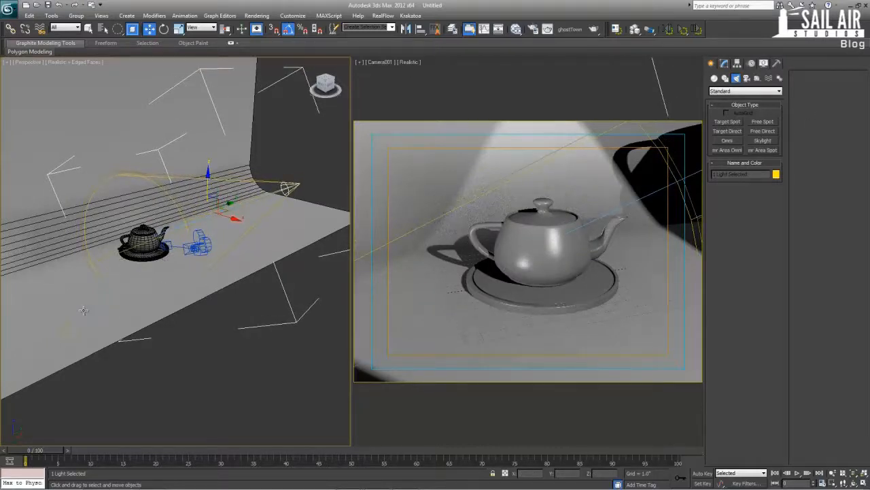
{"action": "left_click", "coordinate": [85, 311]}
{"action": "left_click_drag", "start_coordinate": [107, 259], "coordinate": [106, 244]}
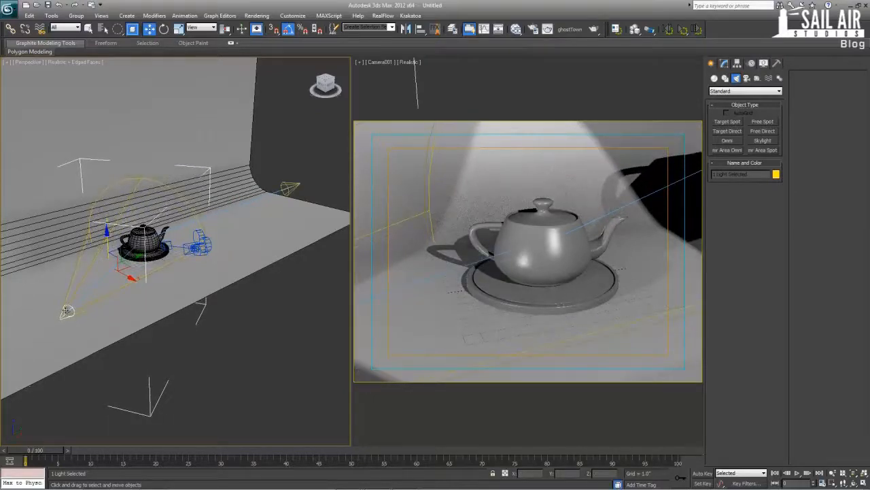
- Raise the camera-right spot light a little more and the camera-left one to a height of about 8.9 inches, without their targets
{"action": "left_click", "coordinate": [67, 310]}
{"action": "left_click_drag", "start_coordinate": [56, 294], "coordinate": [53, 278]}
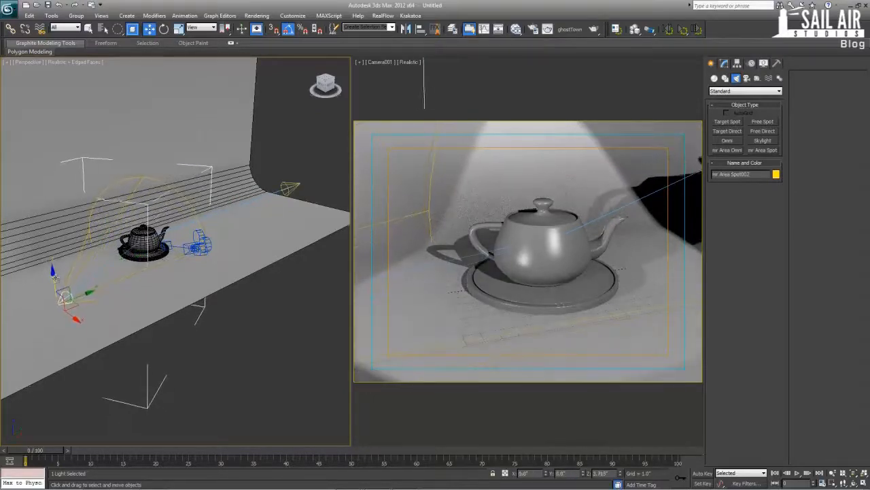
{"action": "left_click", "coordinate": [295, 190]}
{"action": "left_click_drag", "start_coordinate": [299, 160], "coordinate": [300, 147]}
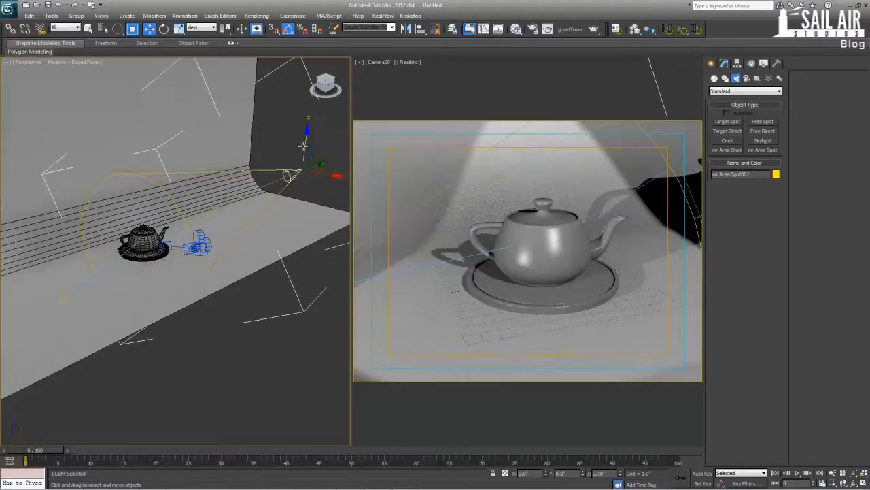
{"action": "left_click", "coordinate": [65, 296]}
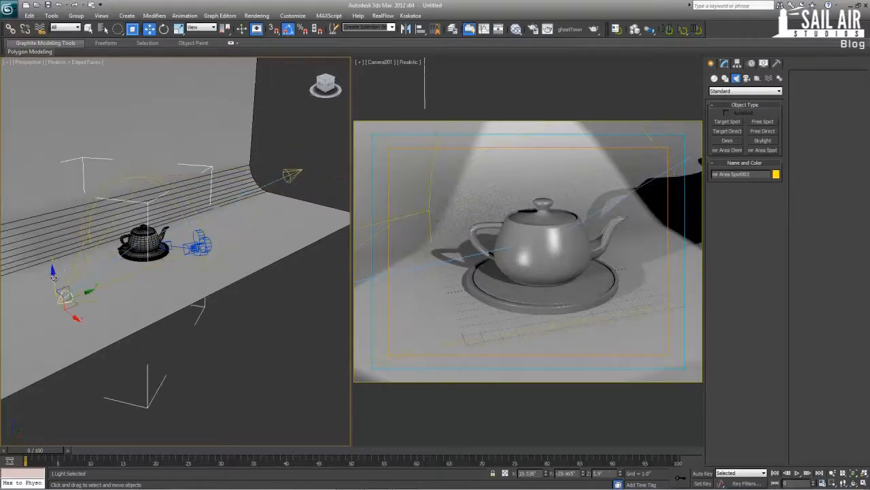
{"action": "left_click_drag", "start_coordinate": [53, 275], "coordinate": [51, 257]}
- In a wireframe left view, raise the camera-left spot light to about 13.1 inches and lower the camera-right one slightly
{"action": "key", "text": "l"}
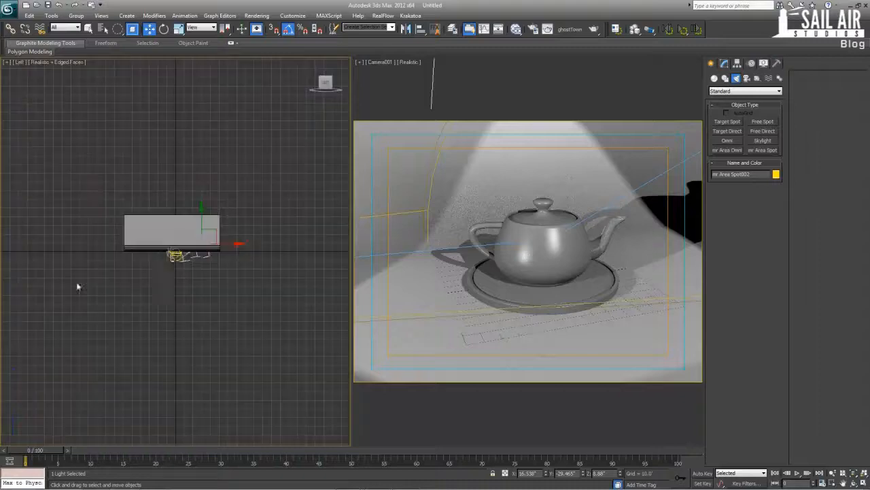
{"action": "key", "text": "F3"}
{"action": "key", "text": "z"}
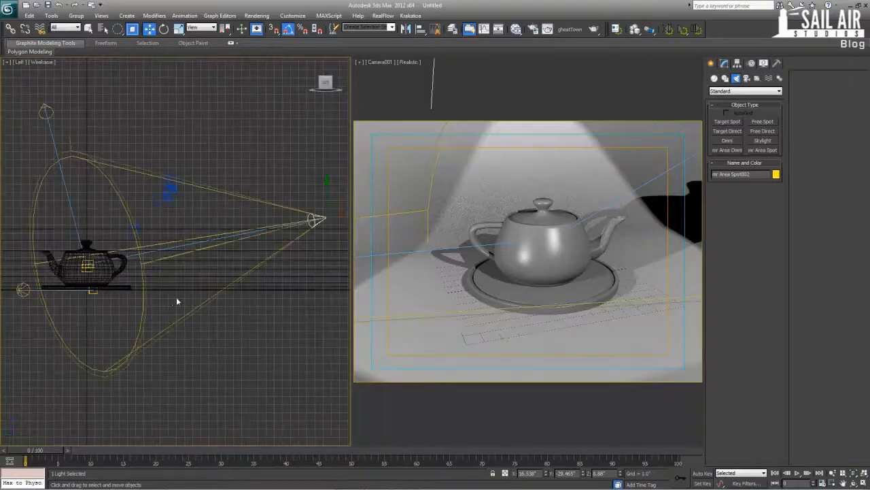
{"action": "middle_click_drag", "start_coordinate": [303, 197], "coordinate": [298, 212]}
{"action": "left_click_drag", "start_coordinate": [331, 210], "coordinate": [319, 186]}
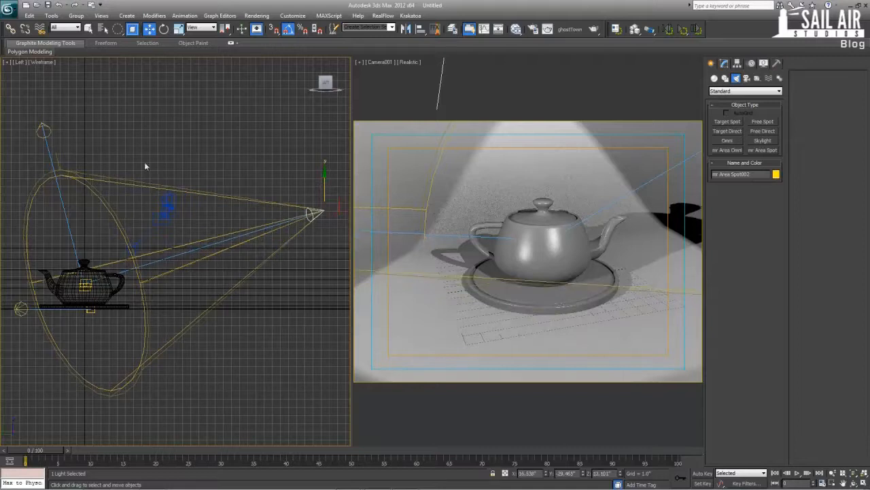
{"action": "left_click", "coordinate": [43, 130]}
{"action": "left_click_drag", "start_coordinate": [43, 129], "coordinate": [42, 148]}
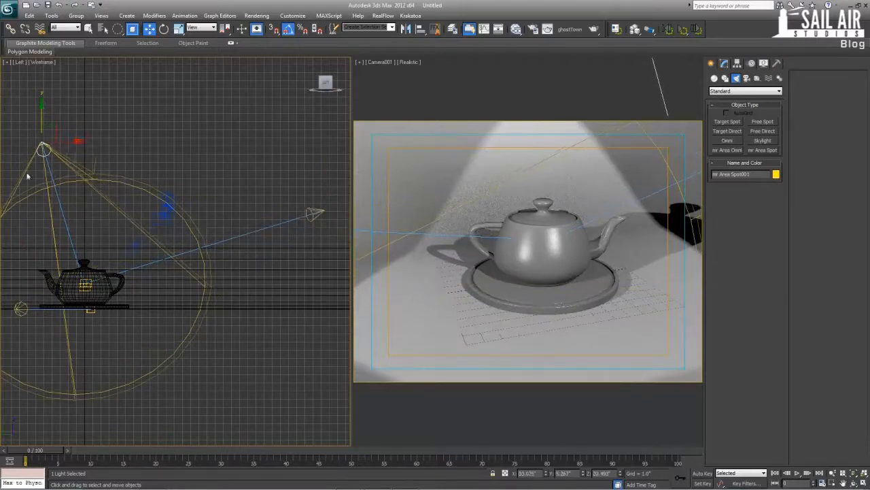
- In the left view, raise the back spot light with its target, and bring the light alone to a height of about 9.5 inches
{"action": "left_click", "coordinate": [45, 308]}
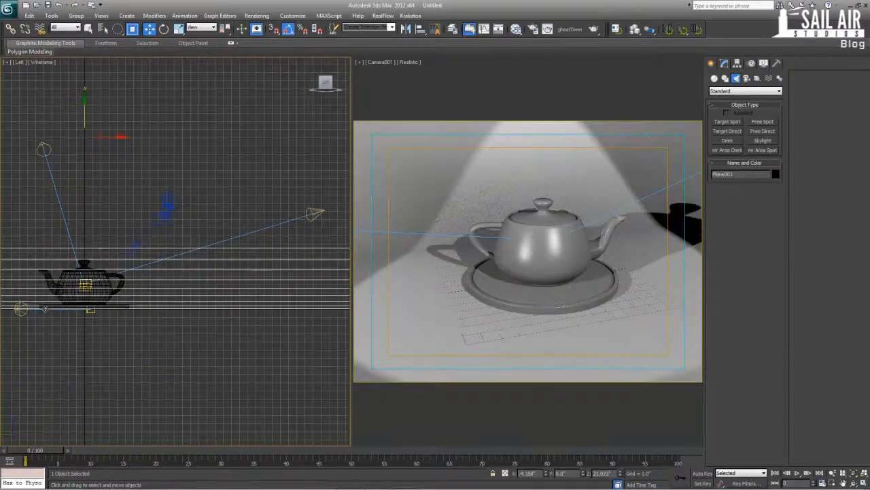
{"action": "left_click", "coordinate": [46, 302]}
{"action": "left_click_drag", "start_coordinate": [91, 309], "coordinate": [90, 264]}
{"action": "left_click_drag", "start_coordinate": [55, 233], "coordinate": [20, 213]}
{"action": "left_click", "coordinate": [18, 282]}
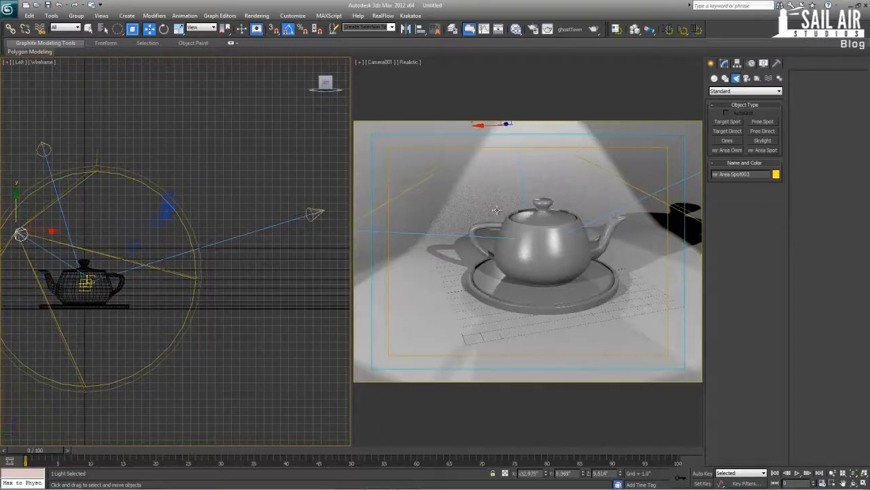
- Shift the back spot light together with its target horizontally in the left view, placing the light at about 9.7 inches in Y
{"action": "left_click", "coordinate": [61, 262]}
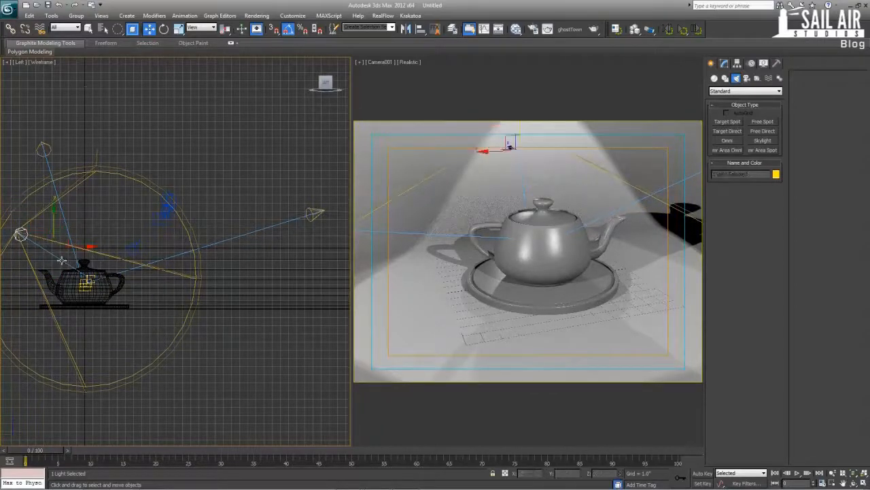
{"action": "left_click", "coordinate": [61, 262]}
{"action": "left_click", "coordinate": [62, 261]}
{"action": "left_click_drag", "start_coordinate": [77, 246], "coordinate": [64, 245]}
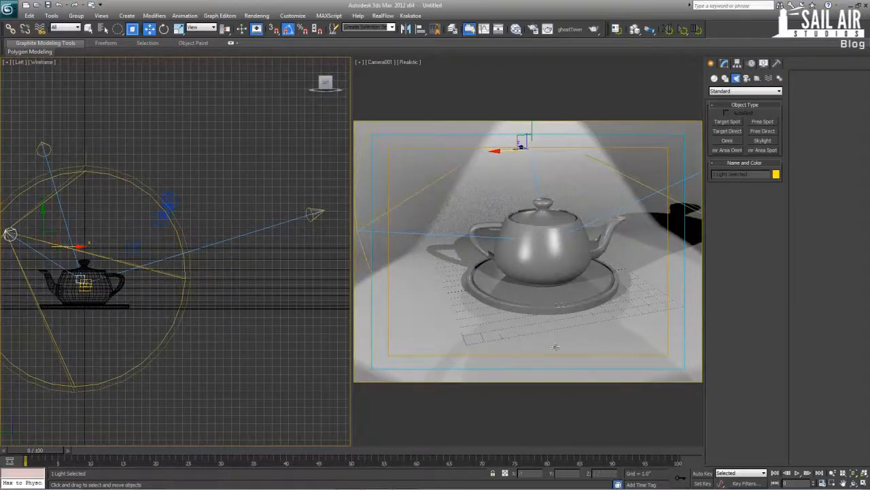
{"action": "left_click", "coordinate": [9, 233]}
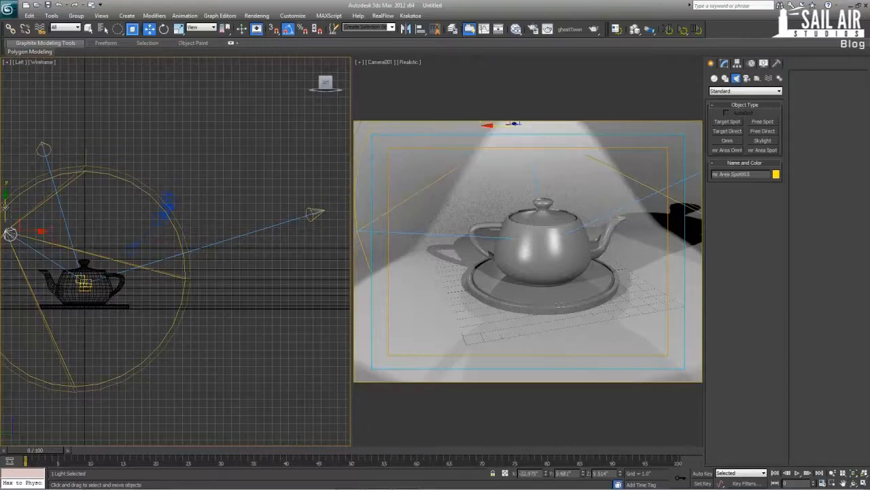
{"action": "mouse_move", "coordinate": [10, 233]}
{"action": "left_mouse_down"}
{"action": "mouse_move", "coordinate": [16, 300]}
{"action": "mouse_move", "coordinate": [12, 208]}
{"action": "mouse_move", "coordinate": [8, 226]}
{"action": "left_mouse_up"}
{"action": "left_click", "coordinate": [42, 254]}
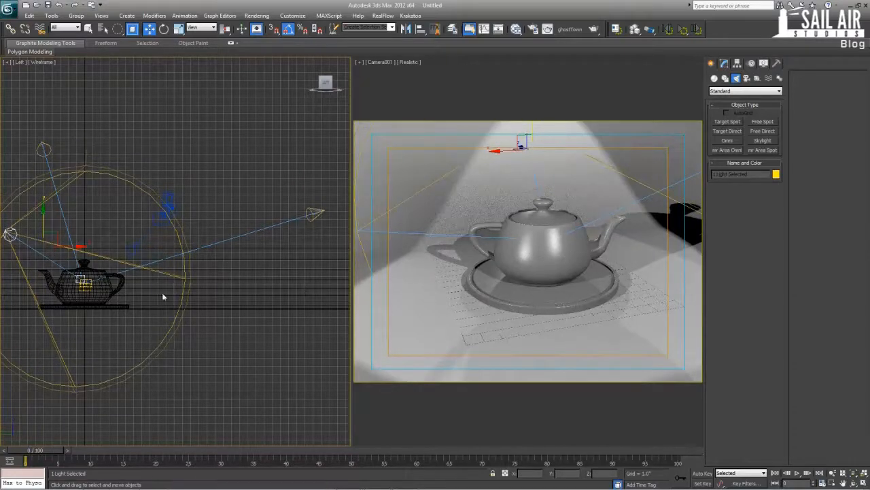
- Switch the left view to a shaded perspective showing the teapot, backdrop and camera, and deselect the back light
{"action": "key", "text": "alt+w"}
{"action": "key", "text": "alt+w"}
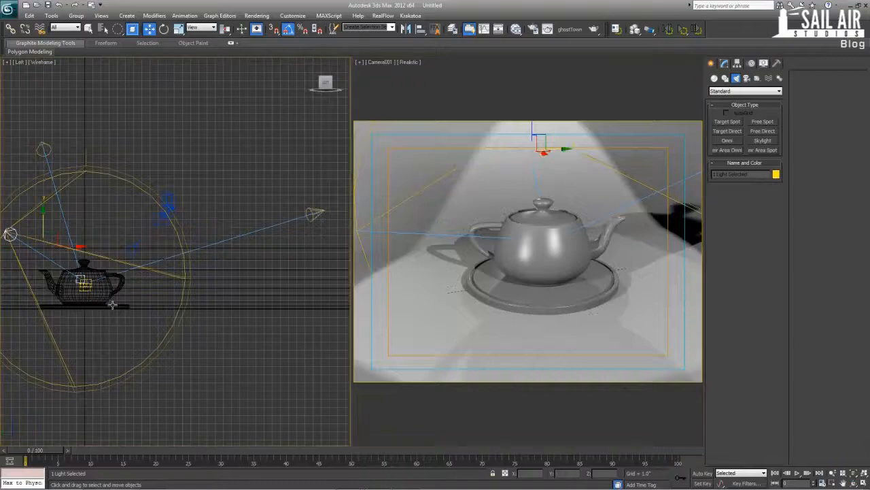
{"action": "key", "text": "p"}
{"action": "scroll", "coordinate": [111, 310], "scroll_direction": "down", "scroll_amount": 4}
{"action": "mouse_move", "coordinate": [111, 310]}
{"action": "middle_mouse_down"}
{"action": "mouse_move", "coordinate": [192, 322]}
{"action": "mouse_move", "coordinate": [132, 322]}
{"action": "mouse_move", "coordinate": [138, 365]}
{"action": "mouse_move", "coordinate": [243, 276]}
{"action": "middle_mouse_up"}
{"action": "key", "text": "F3"}
{"action": "scroll", "coordinate": [244, 276], "scroll_direction": "down", "scroll_amount": 3}
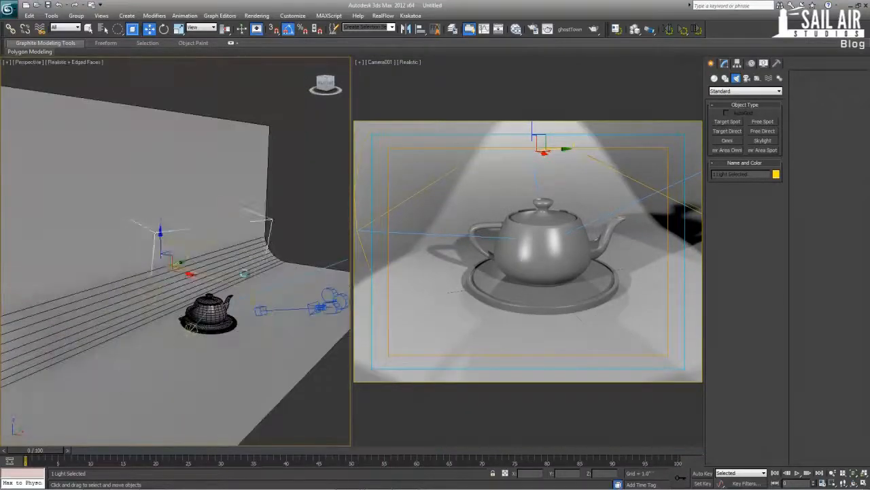
{"action": "left_click", "coordinate": [271, 256]}
- Start saving the scene and browse to the YT\Tutorials folder on the H: drive
{"action": "key", "text": "ctrl+s"}
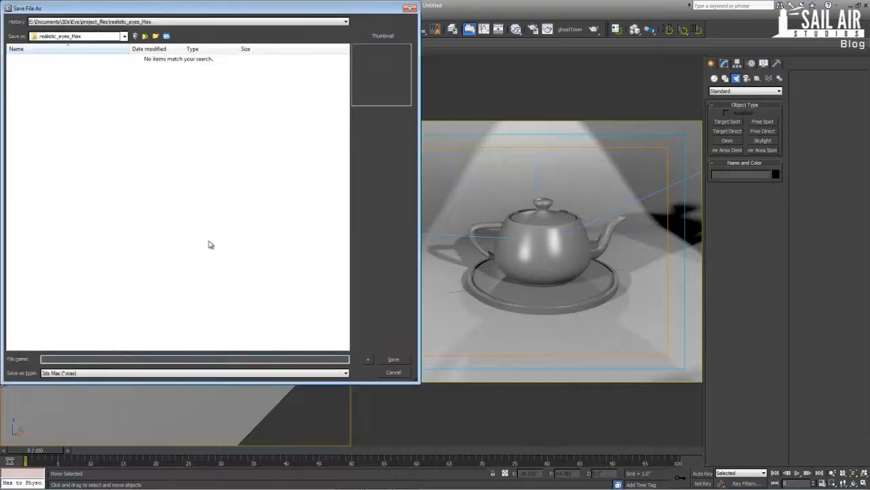
{"action": "left_click", "coordinate": [148, 23]}
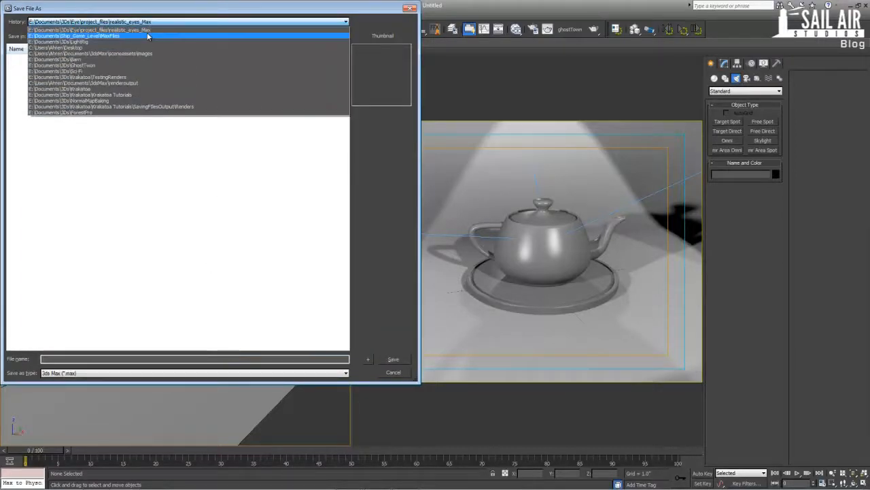
{"action": "left_click", "coordinate": [125, 41]}
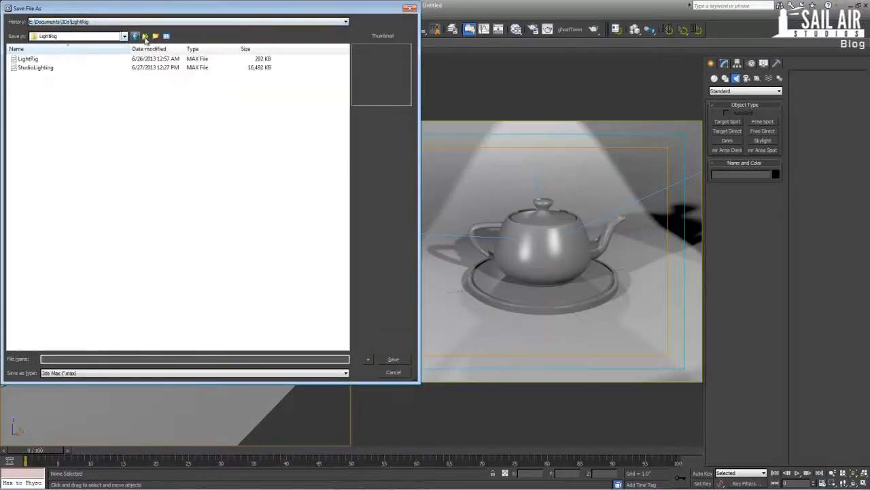
{"action": "left_click", "coordinate": [146, 36]}
{"action": "left_click", "coordinate": [145, 36]}
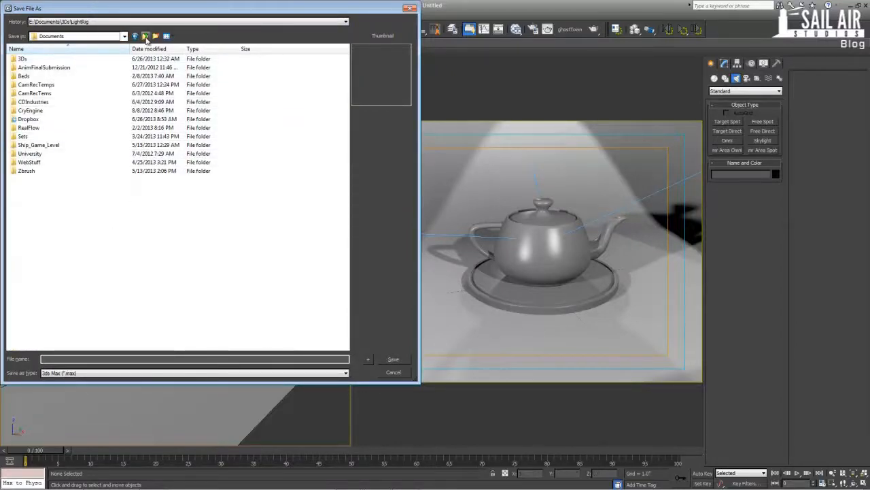
{"action": "left_click", "coordinate": [145, 36]}
{"action": "left_click", "coordinate": [146, 36]}
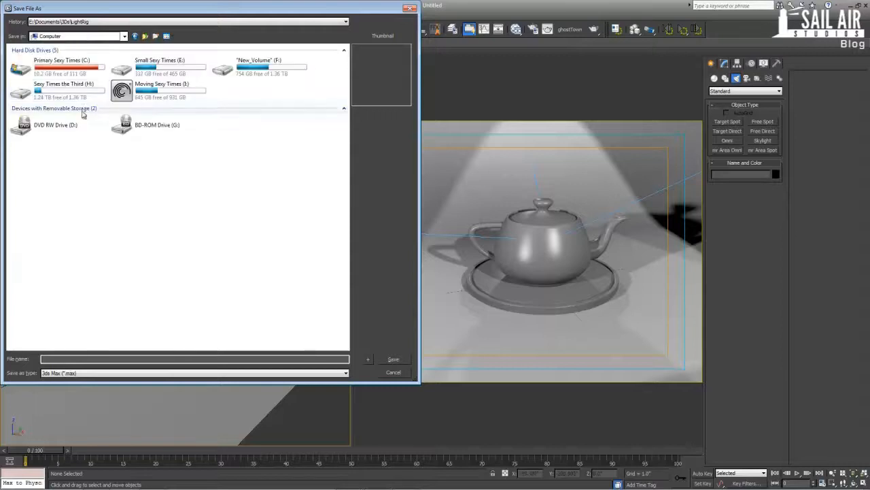
{"action": "double_click", "coordinate": [76, 94]}
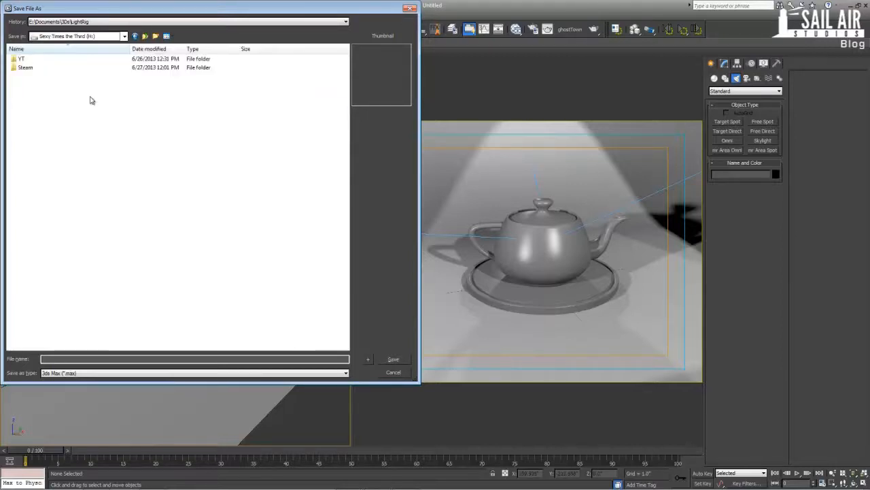
{"action": "double_click", "coordinate": [39, 60]}
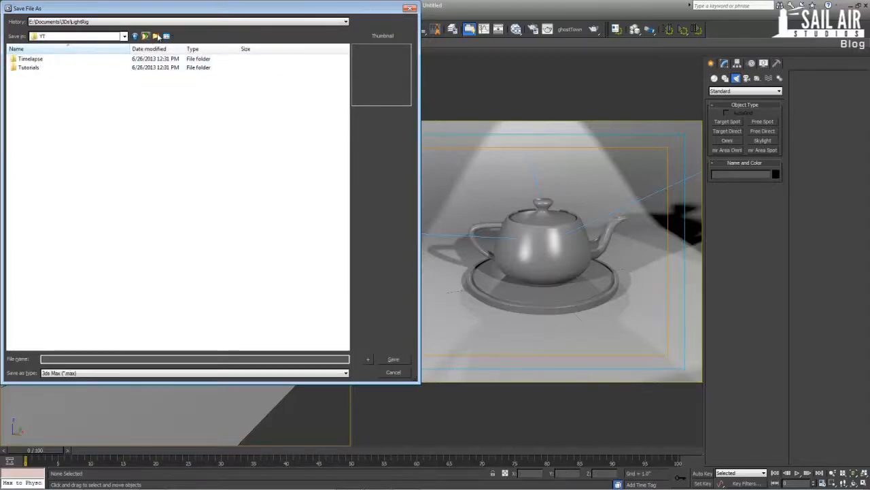
{"action": "double_click", "coordinate": [31, 67]}
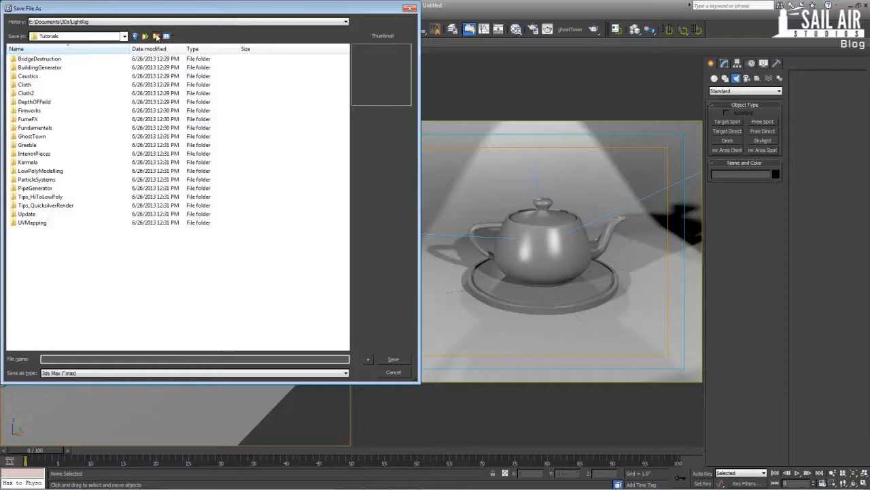
- Create a folder named LightingRig inside Tutorials and save the scene in it as LightRig
{"action": "left_click", "coordinate": [156, 36]}
{"action": "type", "text": "Light"}
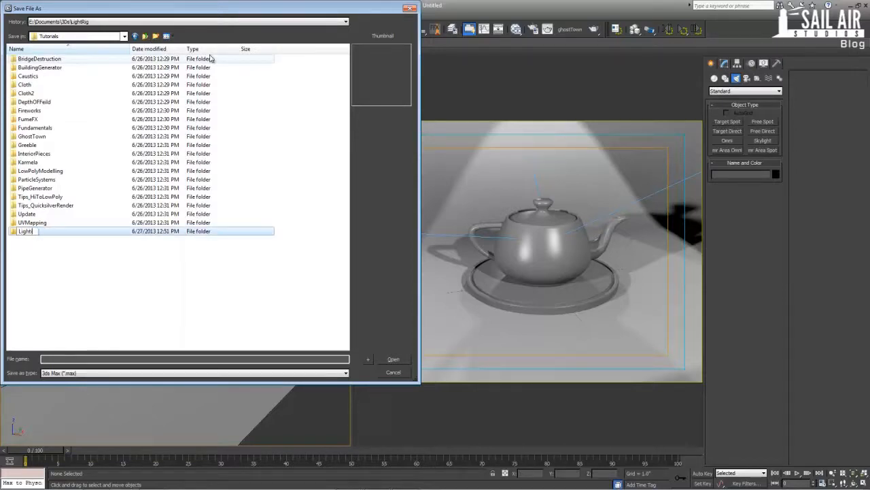
{"action": "type", "text": "ingRig"}
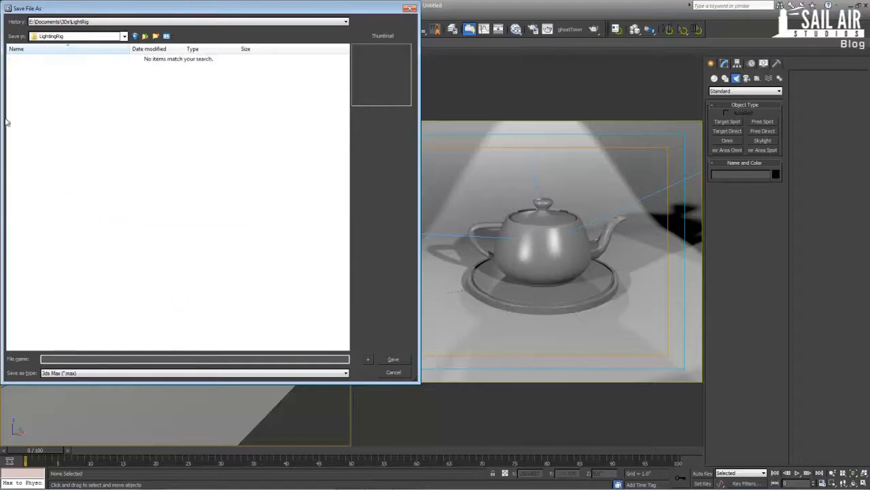
{"action": "left_click", "coordinate": [66, 358]}
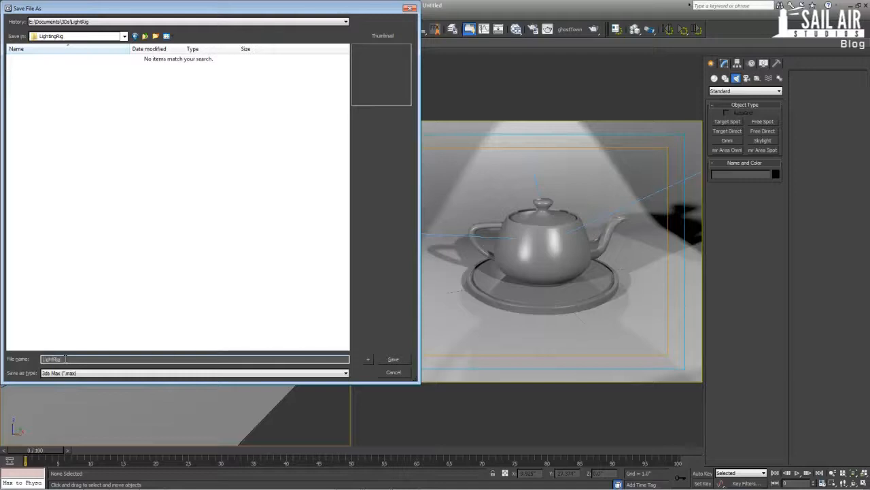
{"action": "key", "text": "Return"}
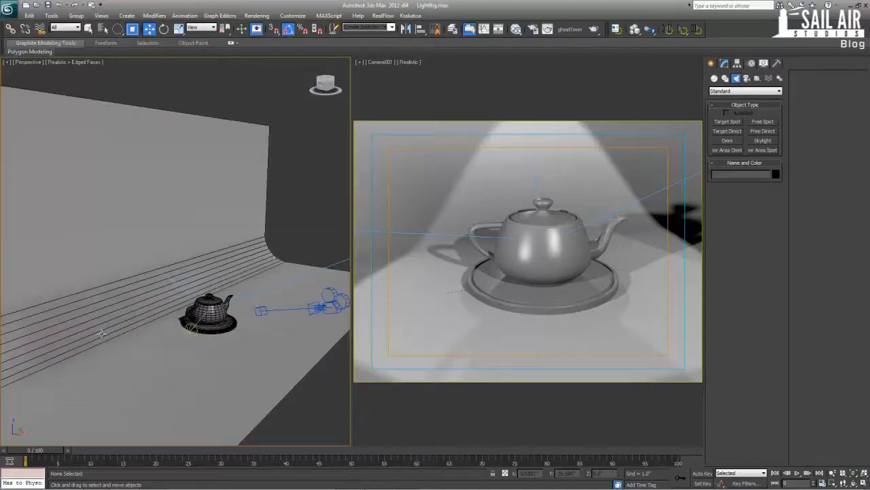
- In wireframe perspective, turn off the back spot light and the camera-left spot light
{"action": "left_click", "coordinate": [183, 289]}
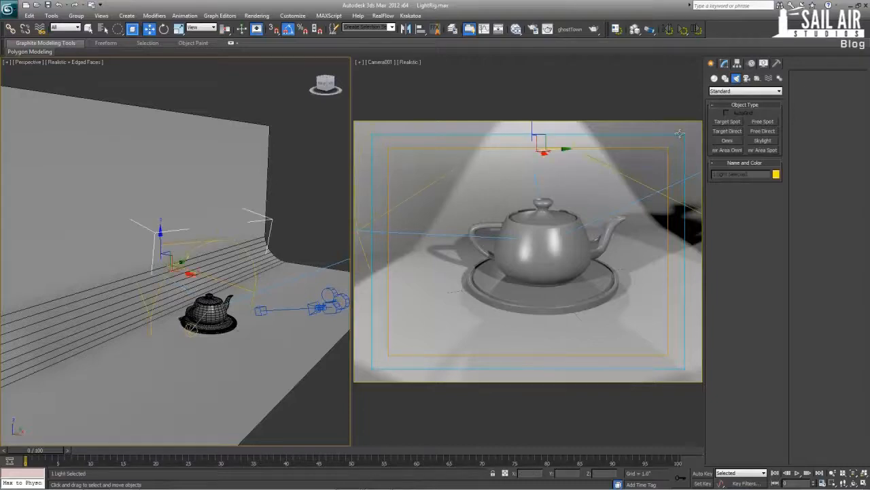
{"action": "left_click", "coordinate": [725, 65]}
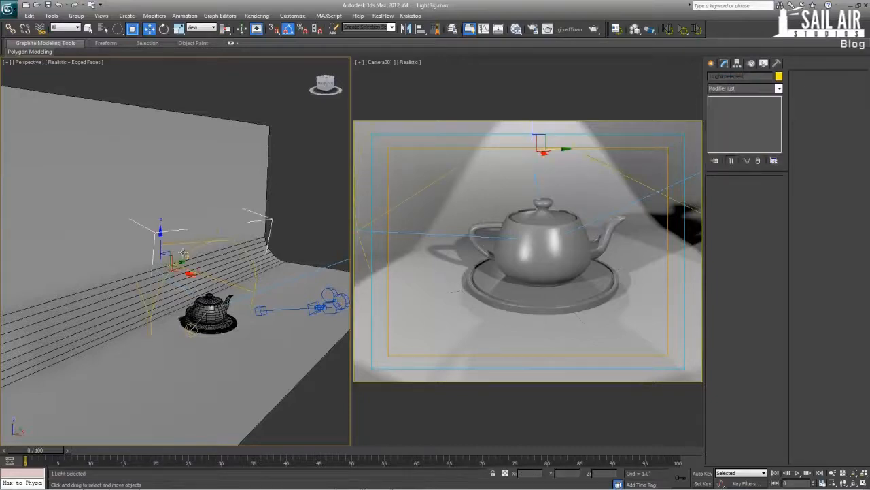
{"action": "key", "text": "F3"}
{"action": "left_click", "coordinate": [127, 252]}
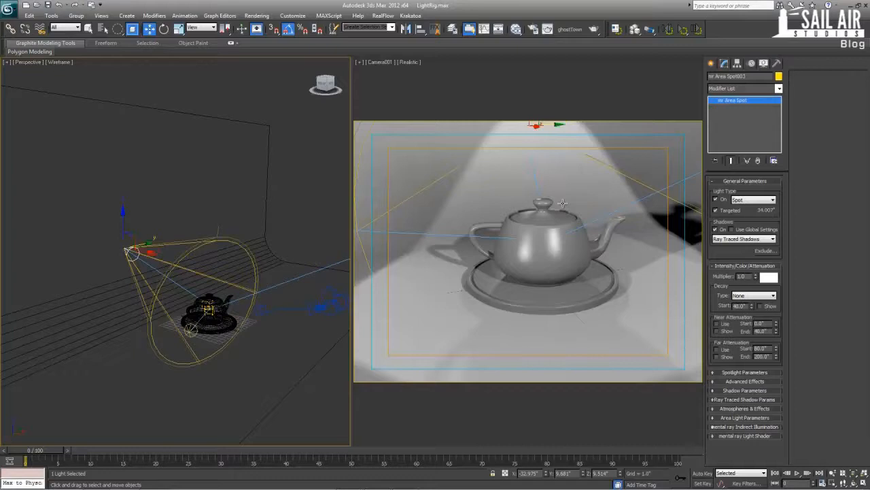
{"action": "left_click", "coordinate": [722, 200]}
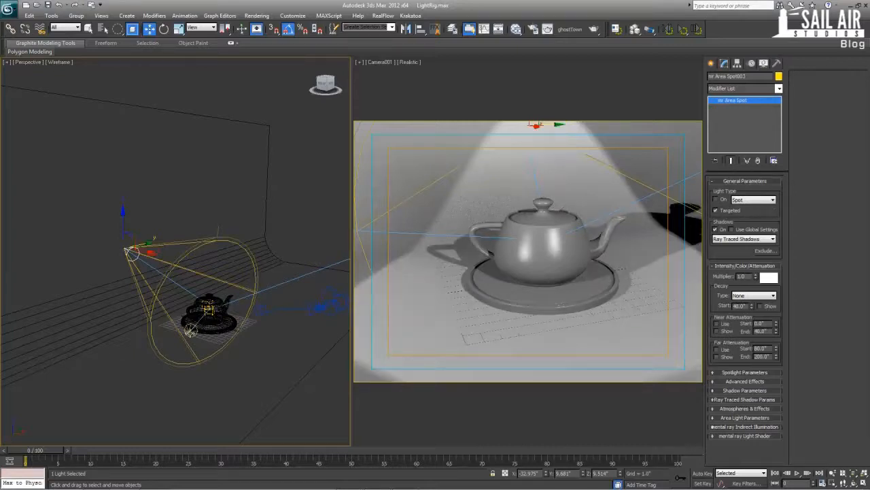
{"action": "left_click", "coordinate": [190, 329]}
{"action": "left_click", "coordinate": [715, 199]}
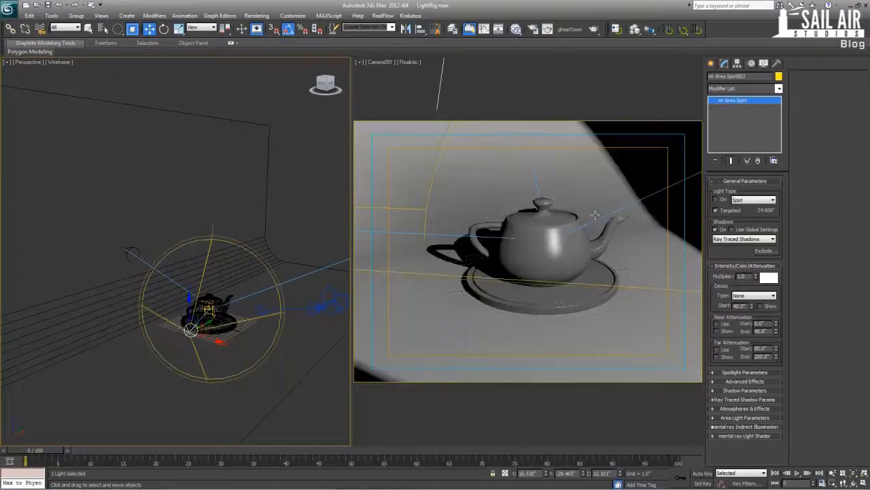
- Set the intensity multiplier of the camera-right spot light to 1.5
{"action": "left_click", "coordinate": [283, 283]}
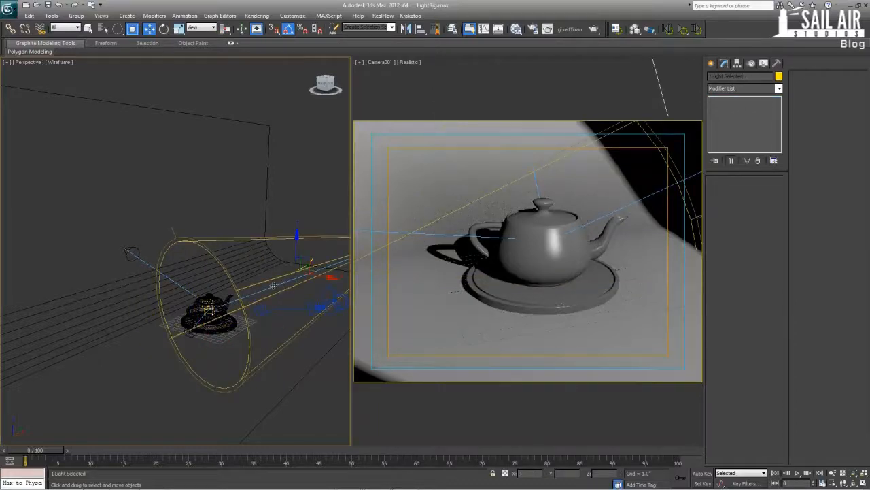
{"action": "middle_click_drag", "start_coordinate": [274, 285], "coordinate": [196, 287]}
{"action": "left_click", "coordinate": [266, 286]}
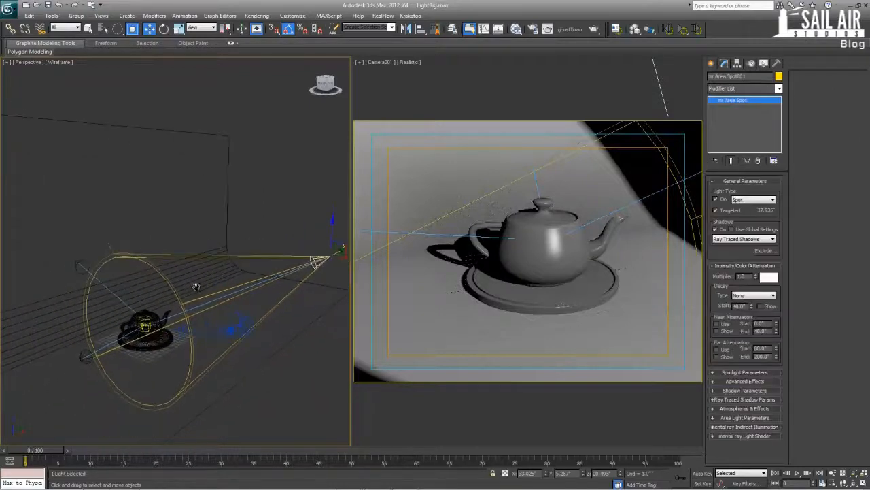
{"action": "double_click", "coordinate": [742, 276]}
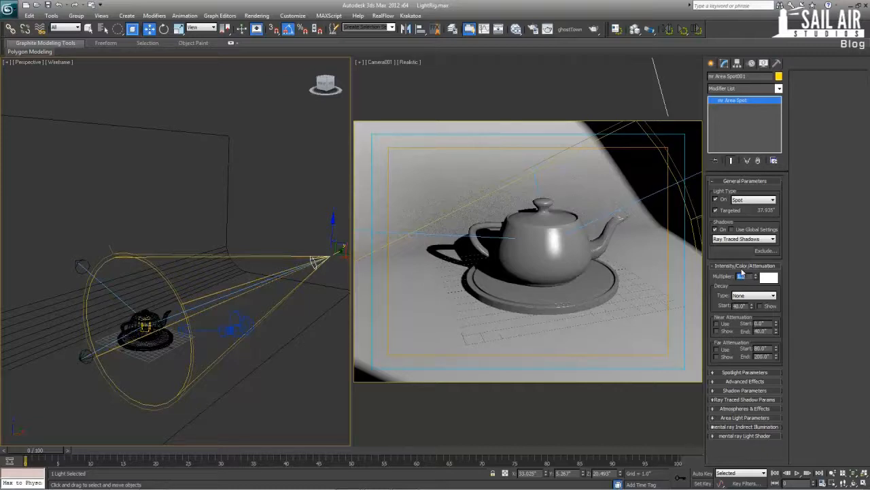
- Give the camera-right spot light a pale warm yellow colour with a Blue value of 230
{"action": "left_click", "coordinate": [769, 277]}
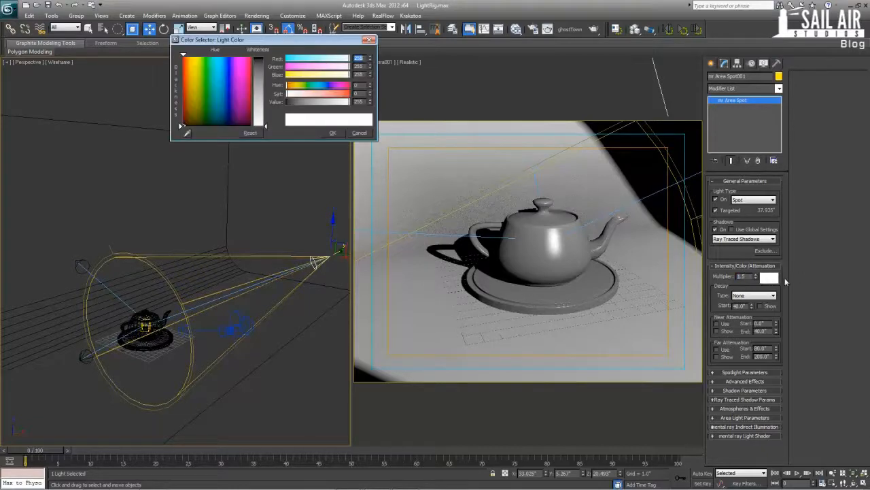
{"action": "left_click_drag", "start_coordinate": [350, 59], "coordinate": [347, 75]}
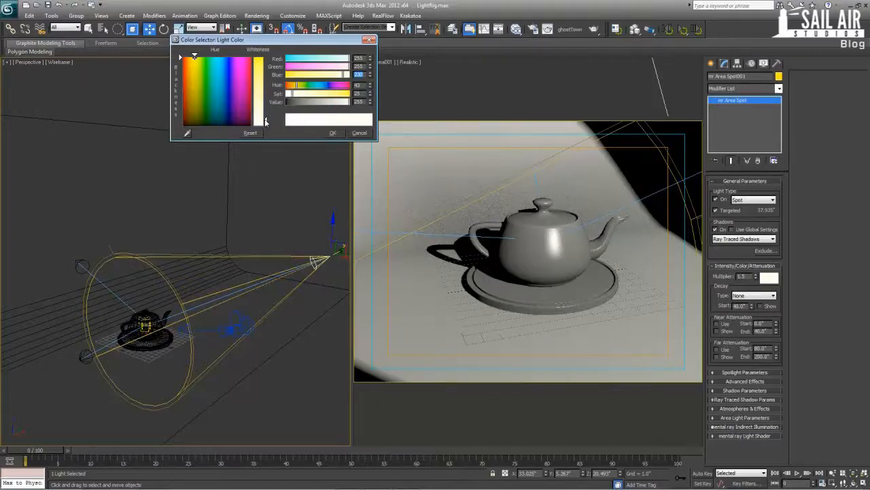
{"action": "mouse_move", "coordinate": [265, 121]}
{"action": "left_mouse_down"}
{"action": "mouse_move", "coordinate": [266, 129]}
{"action": "mouse_move", "coordinate": [267, 107]}
{"action": "mouse_move", "coordinate": [265, 134]}
{"action": "left_mouse_up"}
{"action": "type", "text": "230"}
{"action": "key", "text": "Return"}
{"action": "left_click", "coordinate": [332, 132]}
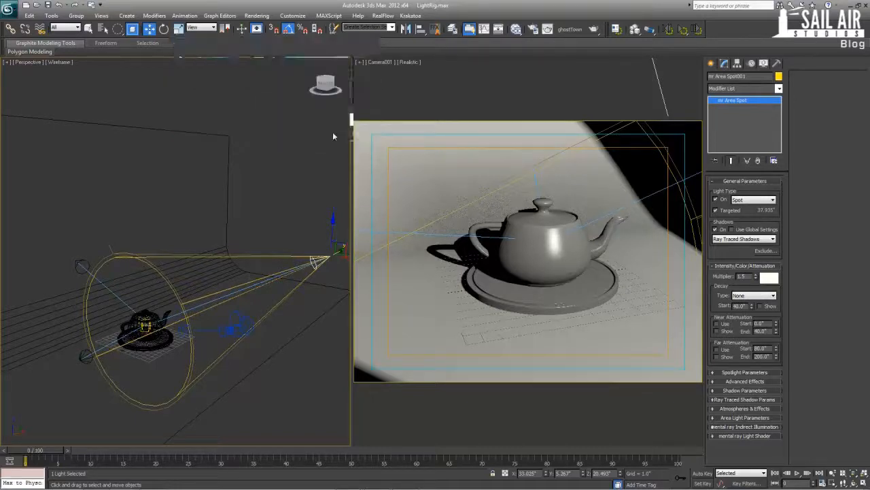
- Compare the None and Inverse Square decay types on the camera-right spot light and leave it on Inverse Square
{"action": "left_click", "coordinate": [757, 295]}
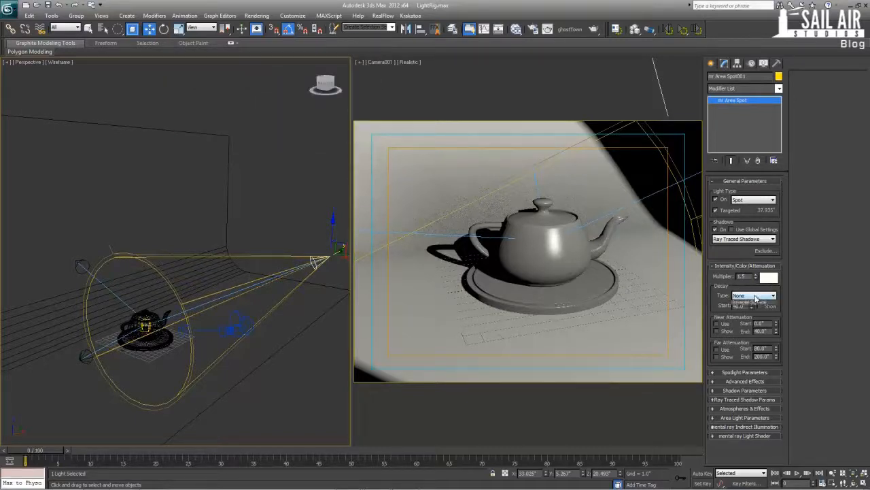
{"action": "left_click", "coordinate": [750, 318]}
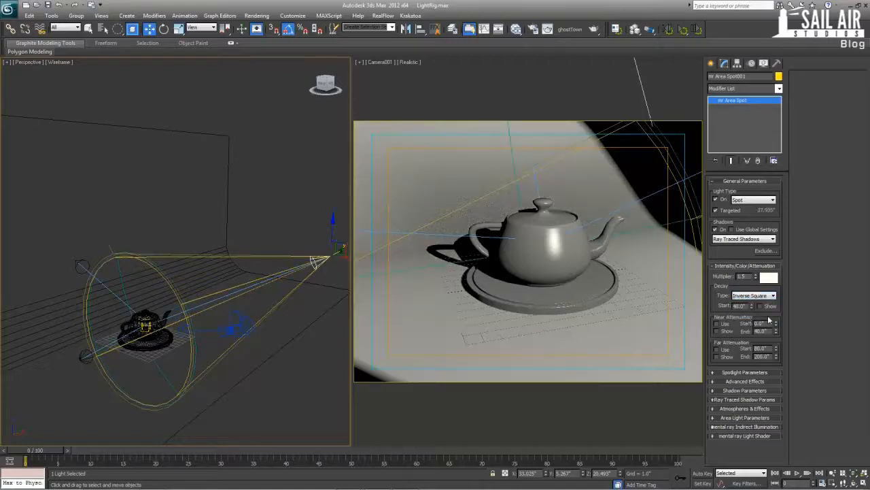
{"action": "left_click", "coordinate": [756, 296]}
{"action": "left_click", "coordinate": [754, 303]}
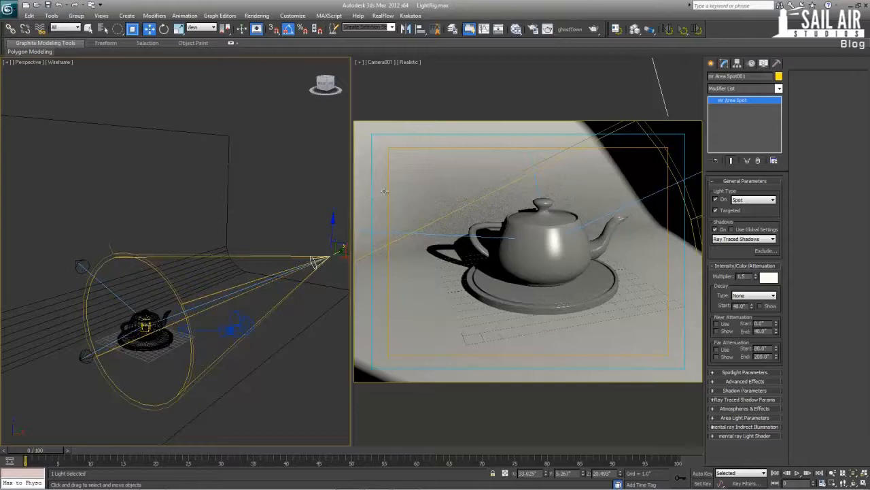
{"action": "left_click", "coordinate": [748, 297]}
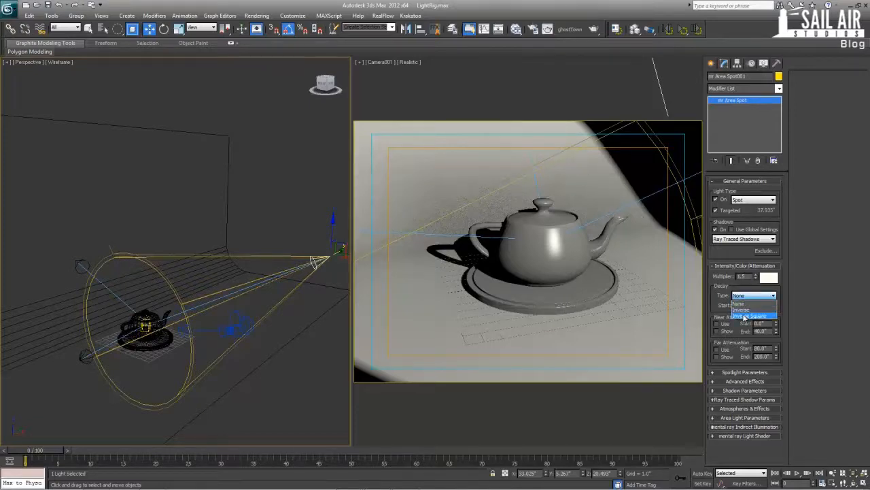
{"action": "left_click", "coordinate": [745, 317]}
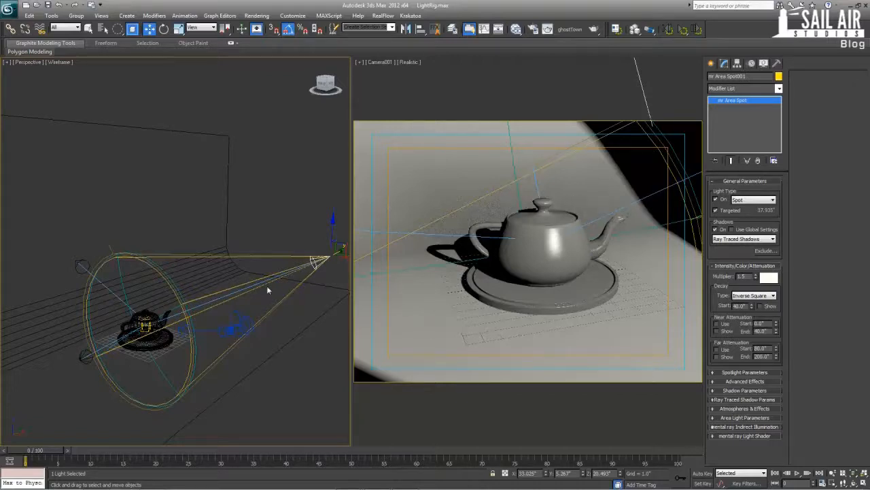
- Set the decay start distance of the camera-right spot light to 36 inches, near the teapot
{"action": "middle_click_drag", "start_coordinate": [267, 290], "coordinate": [291, 280], "text": "alt"}
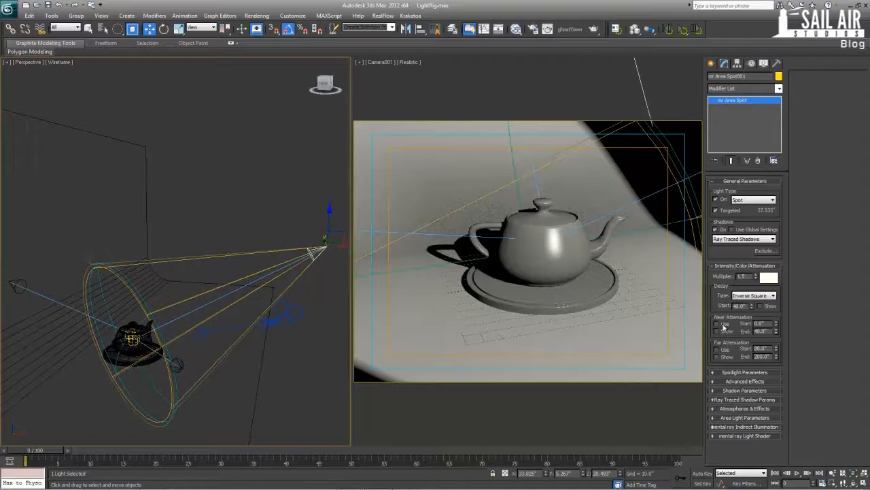
{"action": "middle_click_drag", "start_coordinate": [308, 318], "coordinate": [237, 317], "text": "alt"}
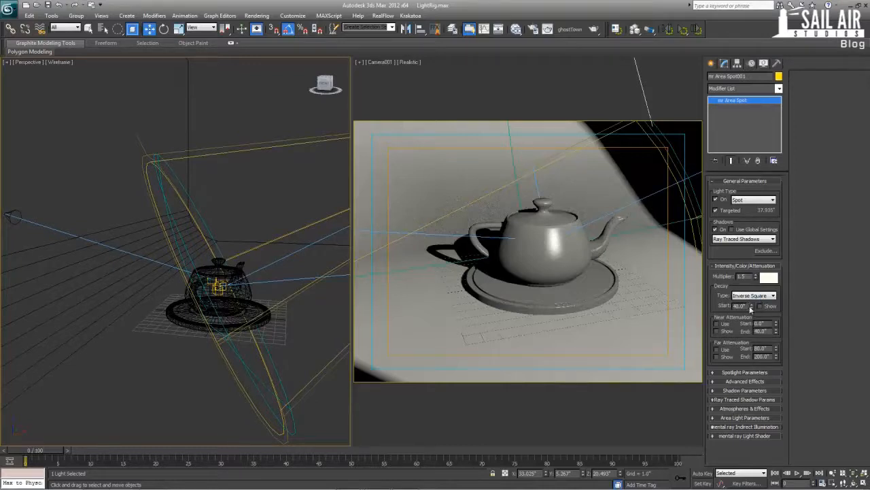
{"action": "mouse_move", "coordinate": [753, 308]}
{"action": "left_mouse_down"}
{"action": "mouse_move", "coordinate": [752, 321]}
{"action": "mouse_move", "coordinate": [746, 278]}
{"action": "mouse_move", "coordinate": [746, 300]}
{"action": "left_mouse_up"}
{"action": "double_click", "coordinate": [741, 306]}
{"action": "type", "text": "36"}
{"action": "key", "text": "Return"}
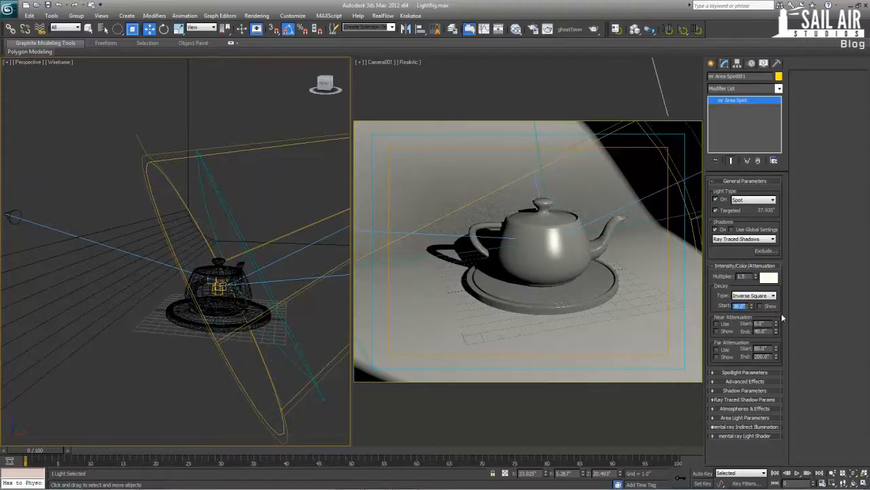
- Try decay start distances of 18 and 38 inches on the camera-right spot light and restore 36 inches
{"action": "type", "text": "18"}
{"action": "key", "text": "Return"}
{"action": "type", "text": "36"}
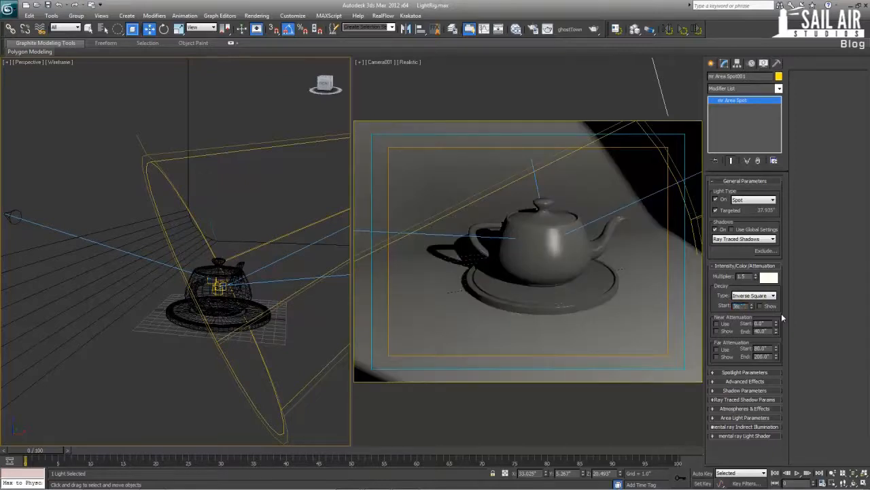
{"action": "key", "text": "Return"}
{"action": "type", "text": "38"}
{"action": "key", "text": "Return"}
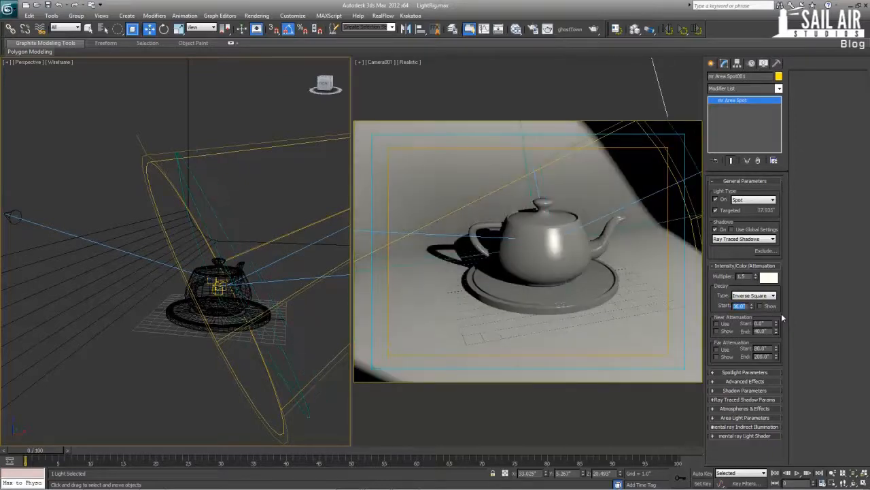
{"action": "type", "text": "36"}
{"action": "key", "text": "Return"}
- Soften the camera-right spot light's cone by setting its hotspot to 20 and its falloff to about 78.2
{"action": "middle_click_drag", "start_coordinate": [229, 283], "coordinate": [257, 246], "text": "alt"}
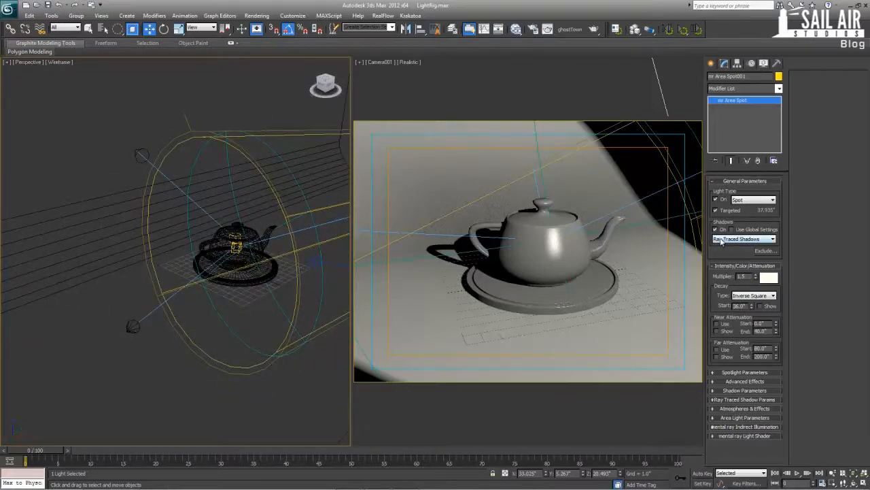
{"action": "left_click", "coordinate": [727, 267]}
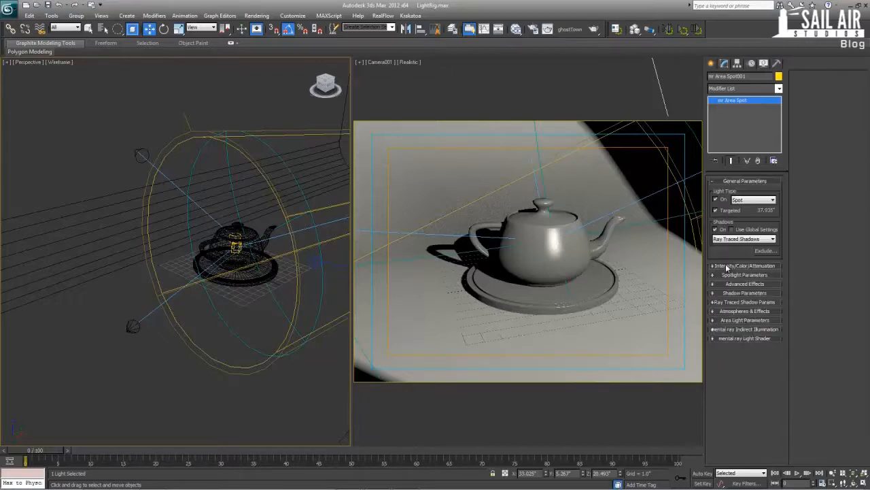
{"action": "left_click", "coordinate": [729, 267]}
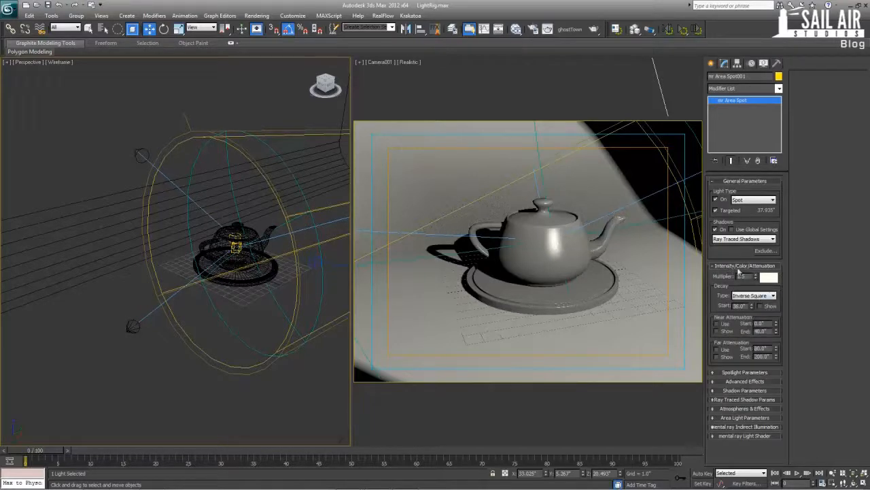
{"action": "left_click", "coordinate": [740, 267]}
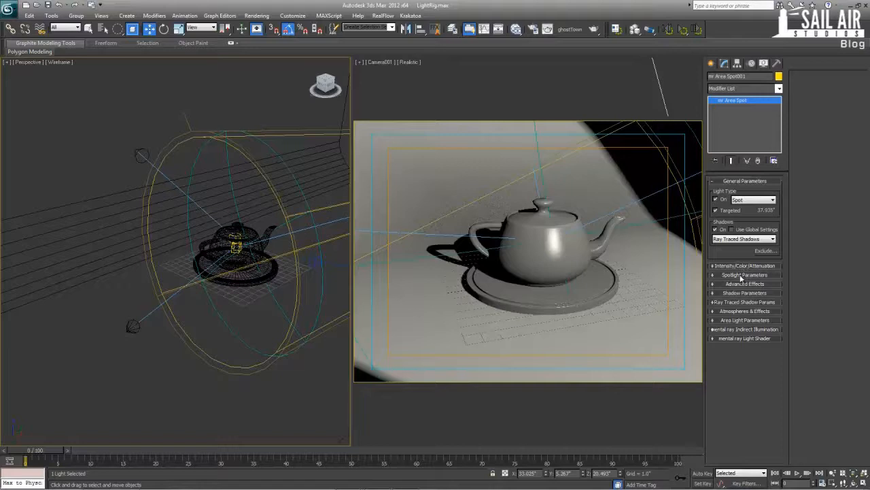
{"action": "left_click", "coordinate": [741, 275]}
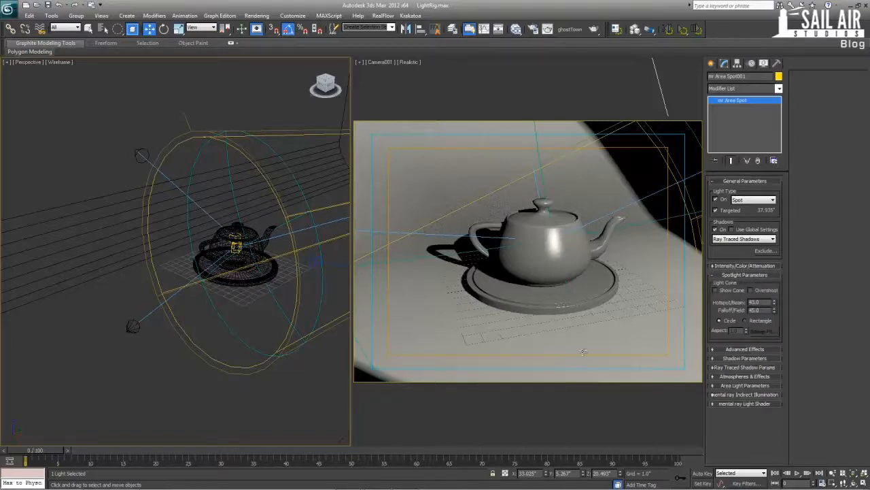
{"action": "left_click_drag", "start_coordinate": [775, 305], "coordinate": [761, 419]}
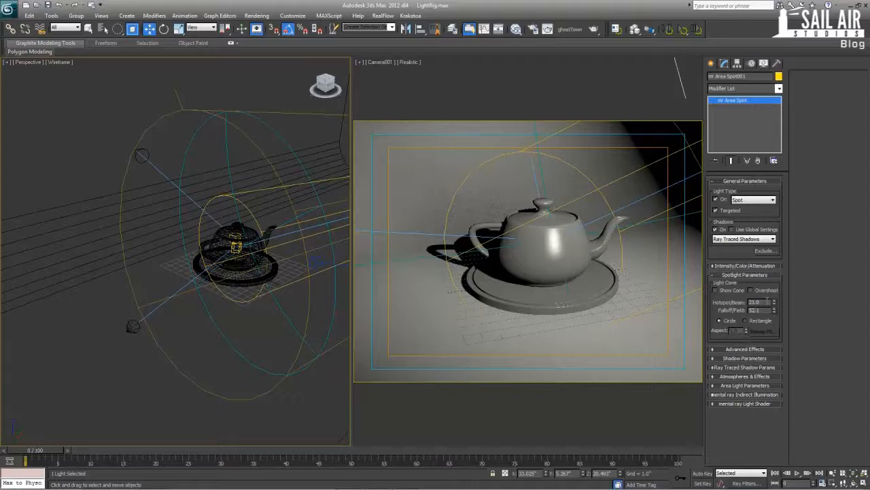
{"action": "key", "text": "Return"}
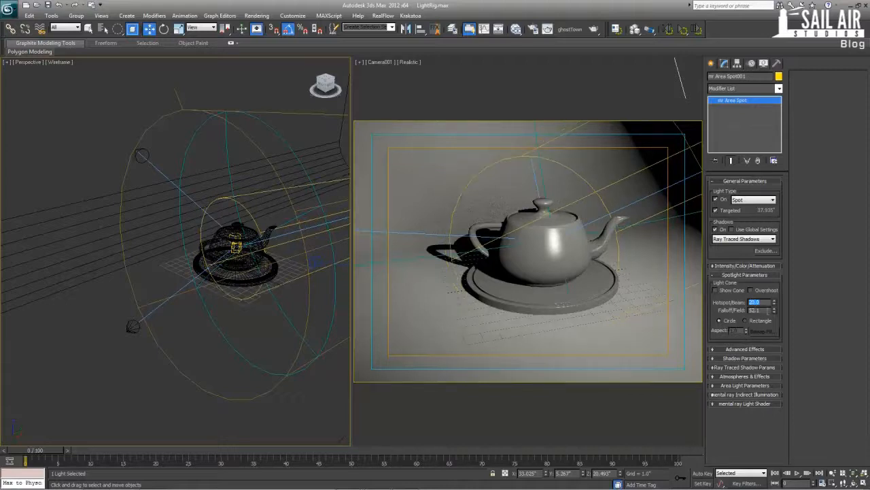
{"action": "left_click_drag", "start_coordinate": [775, 311], "coordinate": [776, 200]}
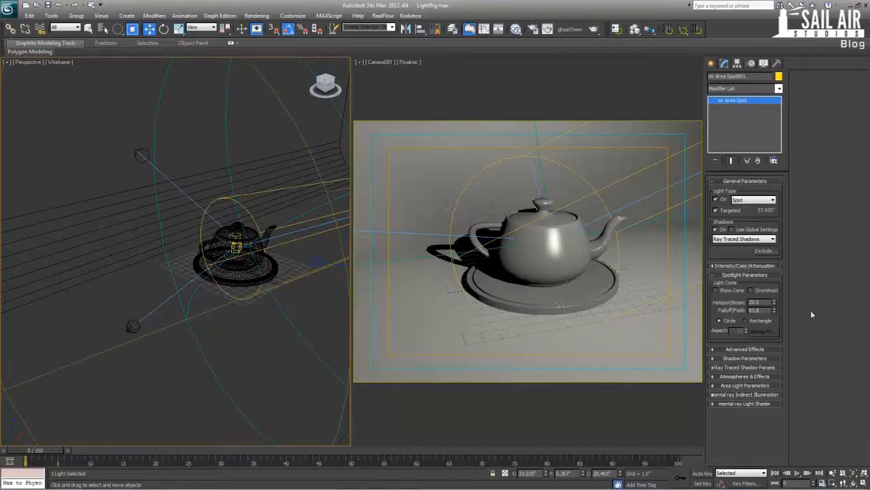
{"action": "mouse_move", "coordinate": [776, 314]}
{"action": "left_mouse_down"}
{"action": "mouse_move", "coordinate": [770, 342]}
{"action": "mouse_move", "coordinate": [771, 329]}
{"action": "left_mouse_up"}
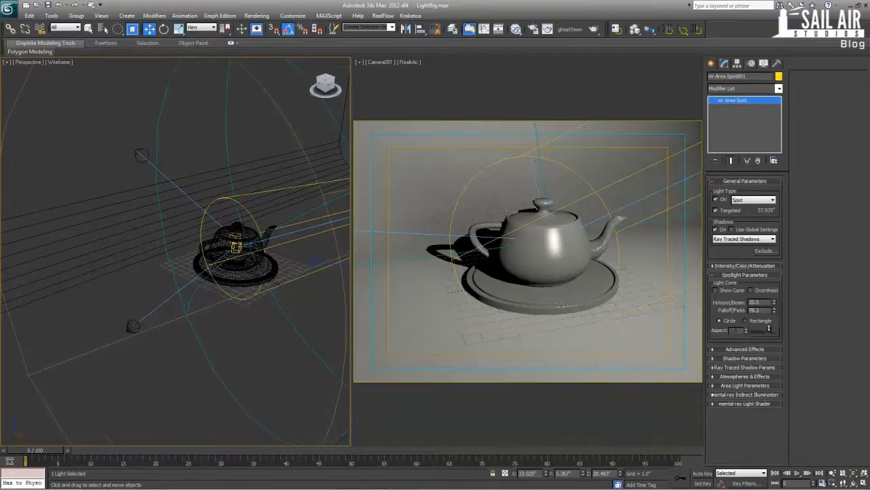
- Expose the spot light's advanced effects settings and render the Camera001 view
{"action": "middle_click", "coordinate": [583, 261]}
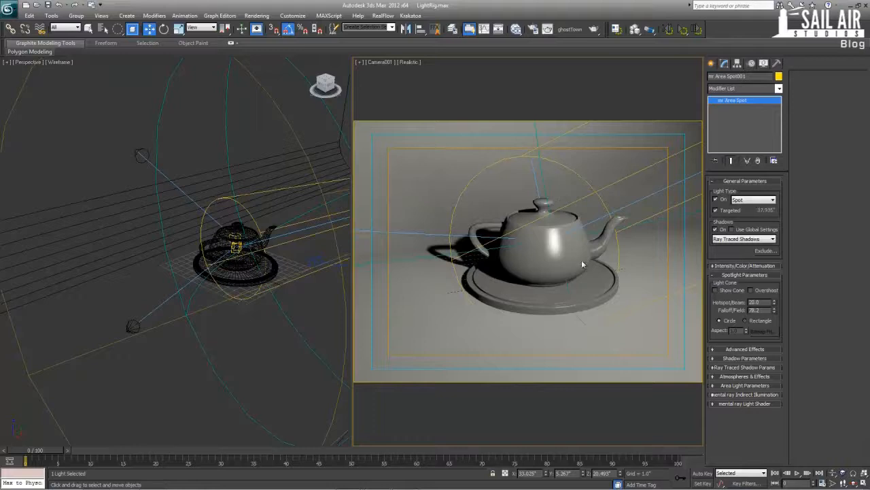
{"action": "left_click", "coordinate": [745, 275]}
{"action": "left_click", "coordinate": [744, 284]}
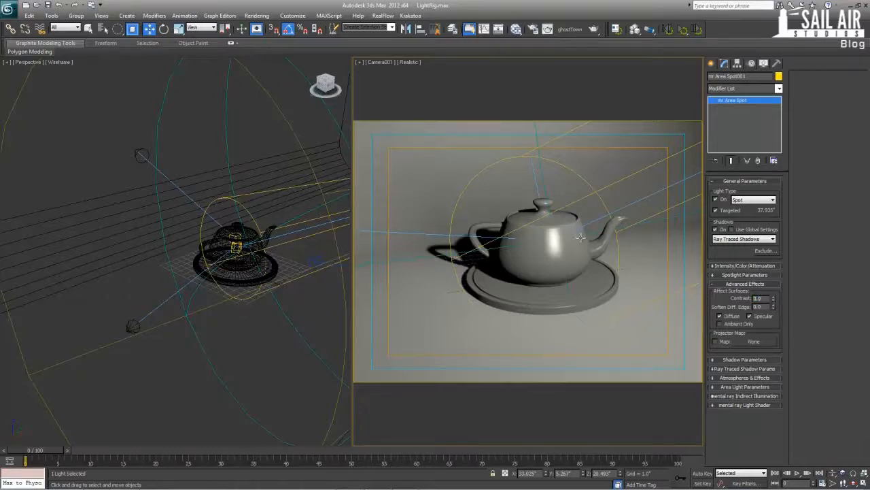
{"action": "key", "text": "shift+q"}
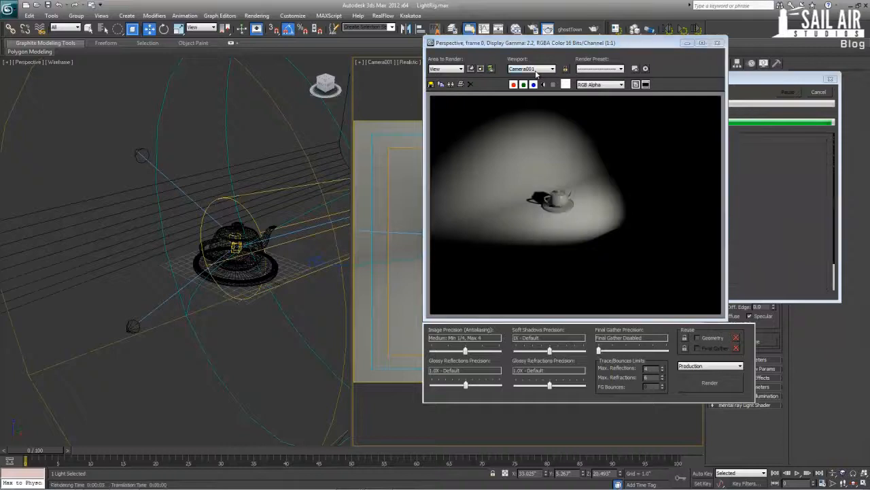
{"action": "left_click", "coordinate": [705, 386]}
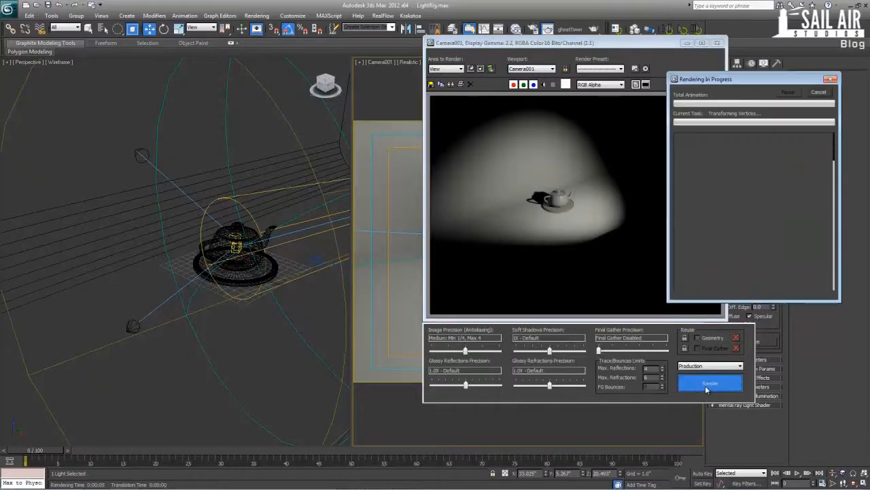
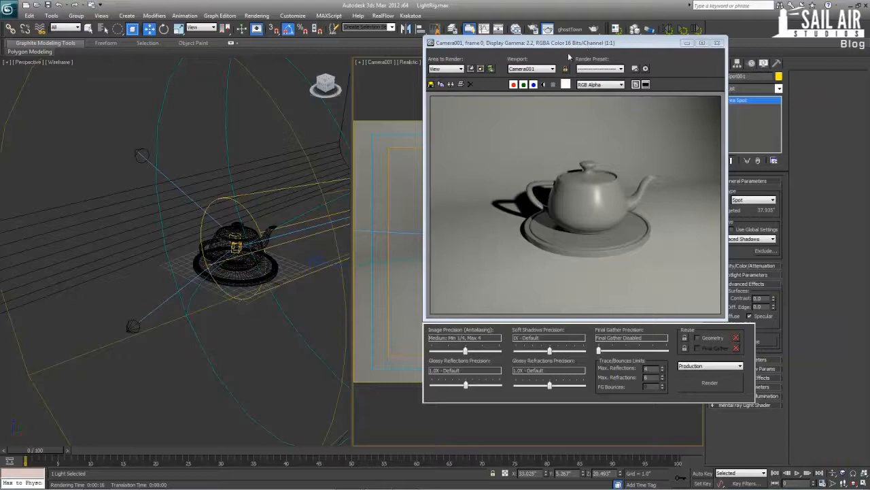
- Clone the rendered Camera001 frame for comparison and close the original render window
{"action": "left_click_drag", "start_coordinate": [570, 47], "coordinate": [610, 77]}
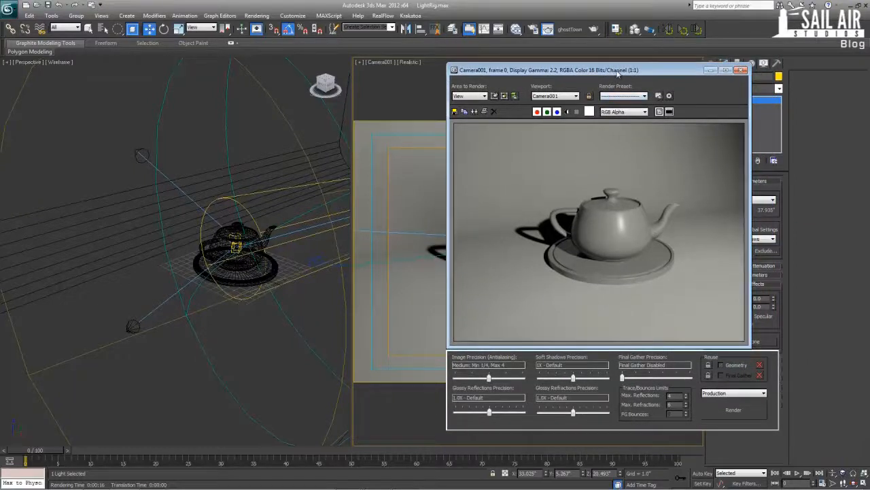
{"action": "left_click", "coordinate": [469, 111]}
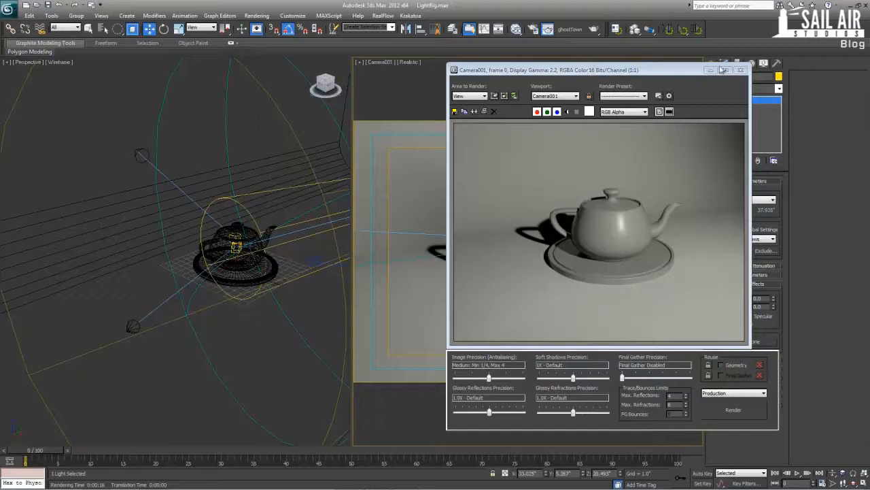
{"action": "left_click", "coordinate": [741, 70]}
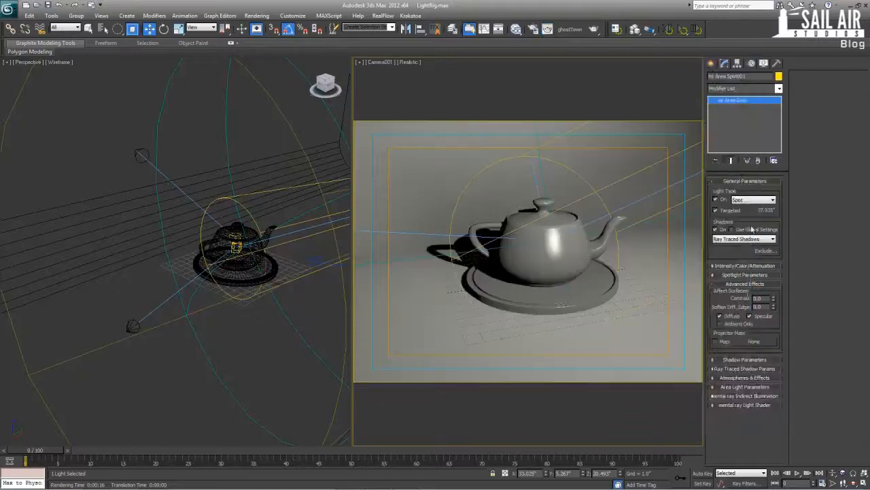
- Set the camera-right spot light's contrast to 100 and render the Camera001 view again
{"action": "double_click", "coordinate": [759, 298]}
{"action": "type", "text": "100"}
{"action": "key", "text": "Return"}
{"action": "key", "text": "shift+q"}
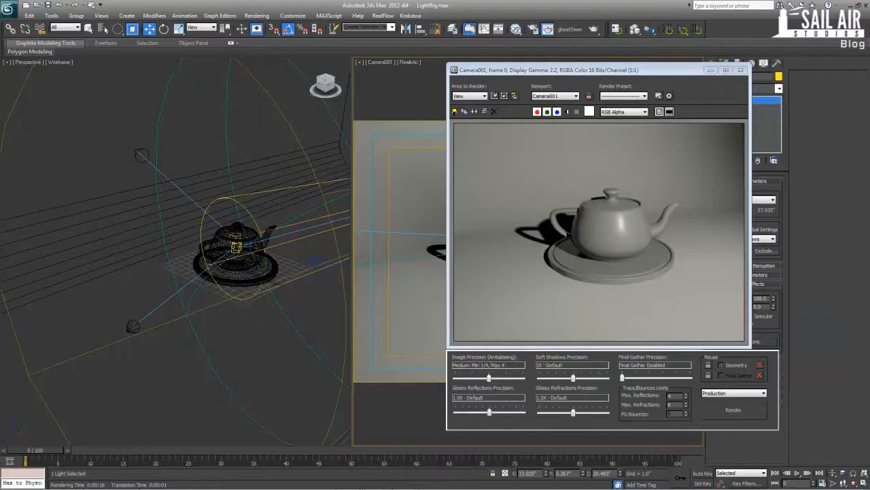
- Compare the teapot's shading in the cloned and new renders side by side at 2:1 zoom, and close both windows
{"action": "left_click_drag", "start_coordinate": [869, 41], "coordinate": [305, 105]}
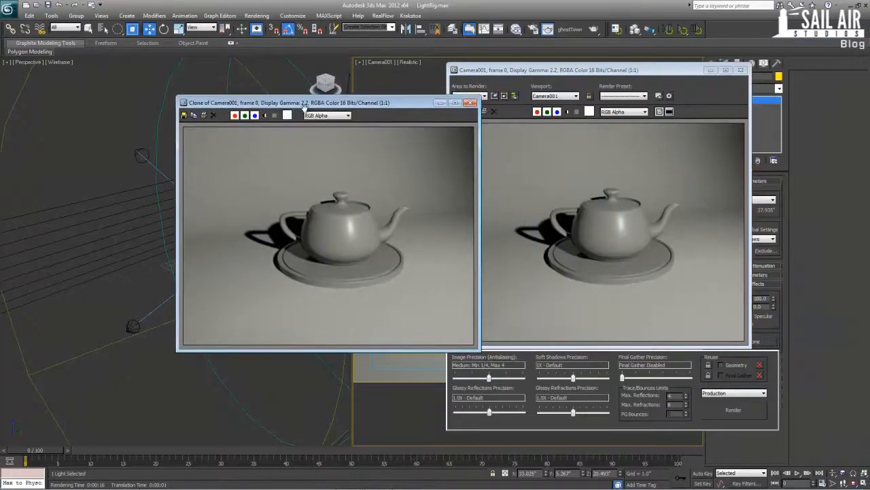
{"action": "scroll", "coordinate": [350, 202], "scroll_direction": "up", "scroll_amount": 1}
{"action": "left_click", "coordinate": [623, 221]}
{"action": "scroll", "coordinate": [622, 221], "scroll_direction": "up", "scroll_amount": 1}
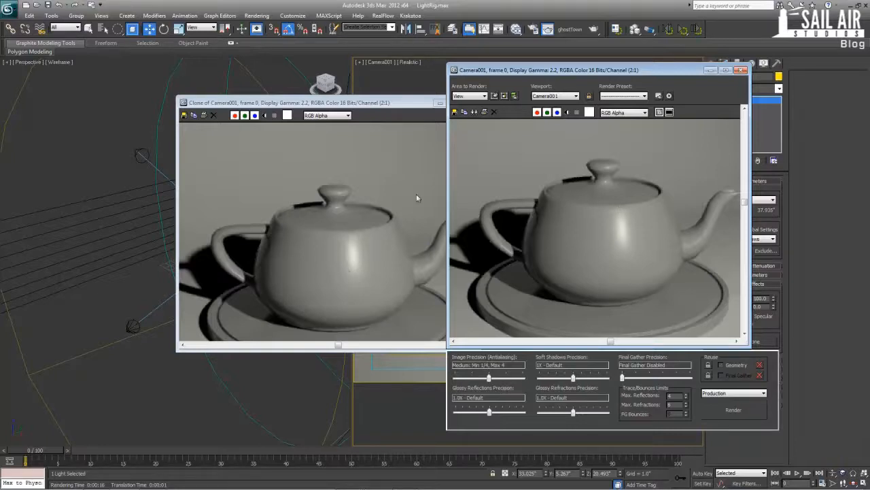
{"action": "left_click_drag", "start_coordinate": [363, 102], "coordinate": [335, 99]}
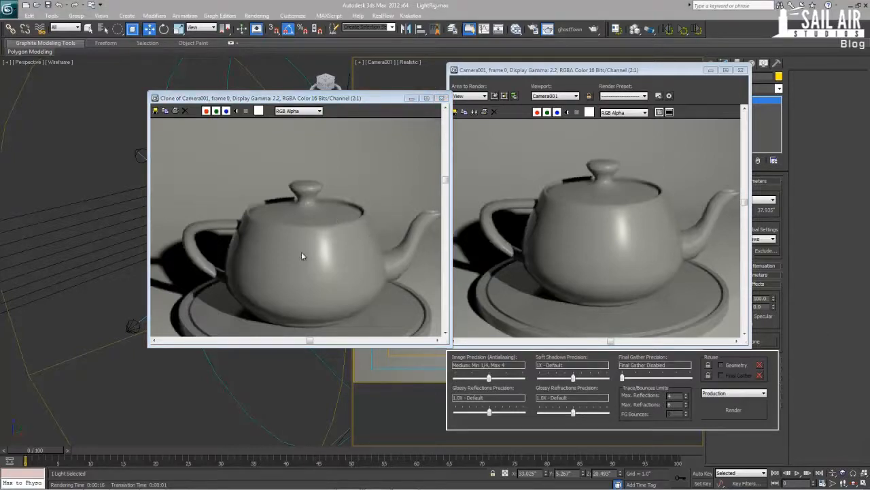
{"action": "middle_click_drag", "start_coordinate": [289, 252], "coordinate": [291, 216]}
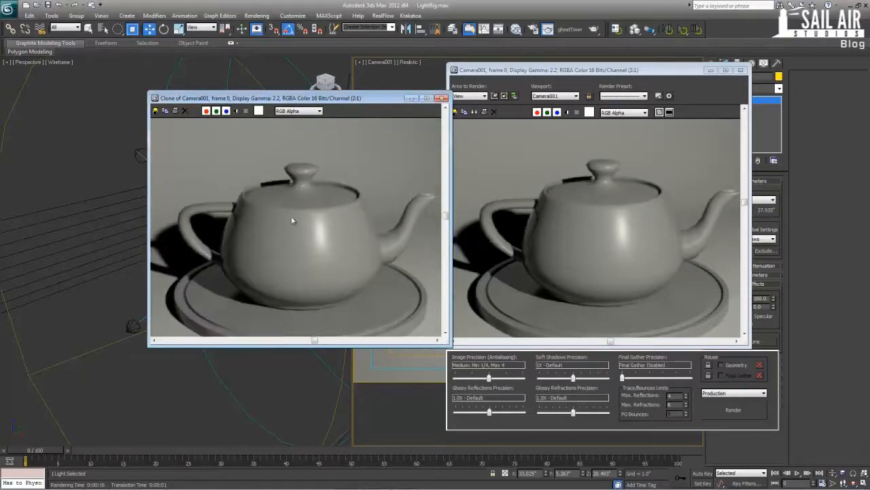
{"action": "middle_click_drag", "start_coordinate": [589, 255], "coordinate": [585, 235]}
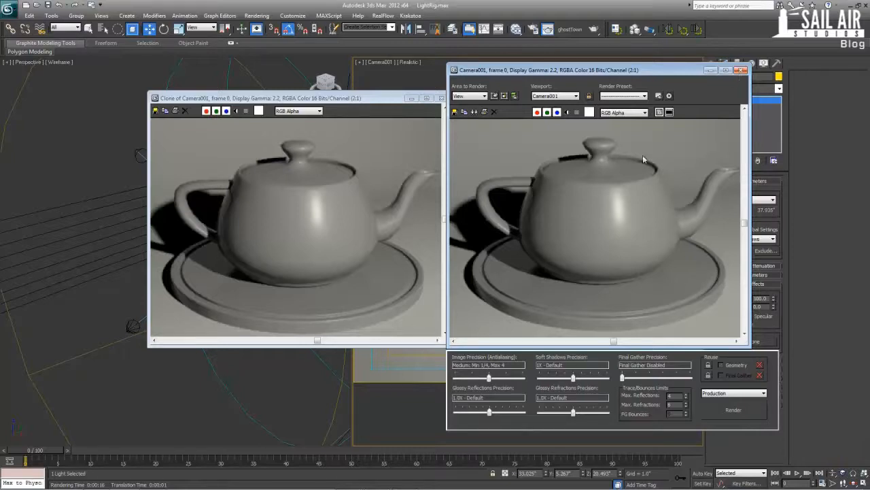
{"action": "left_click", "coordinate": [287, 224]}
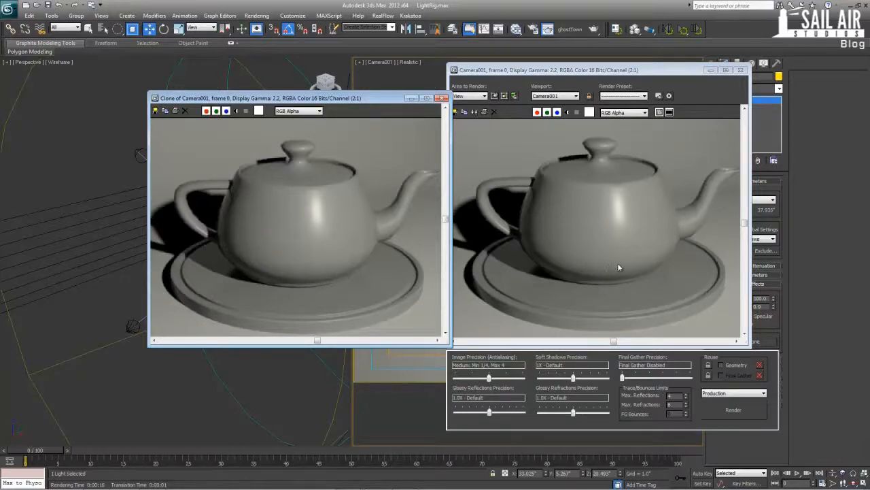
{"action": "left_click", "coordinate": [442, 97]}
{"action": "left_click", "coordinate": [740, 70]}
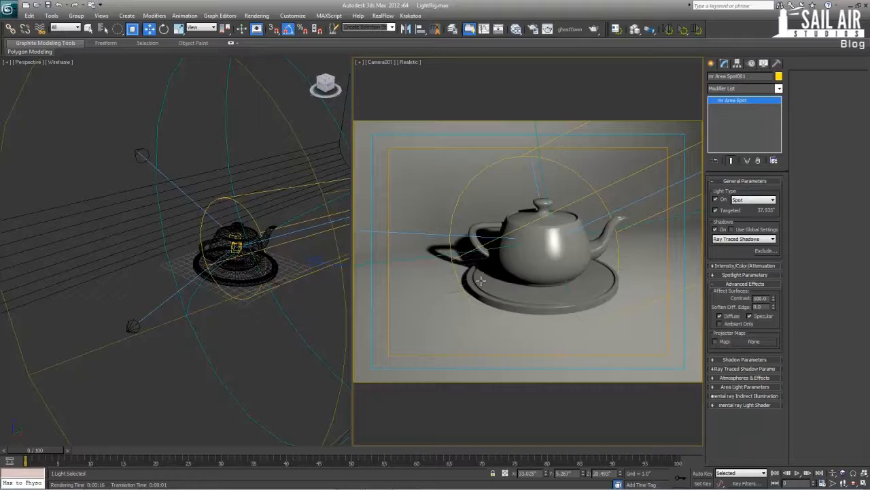
- Set the camera-right spot light's area light type to Disc with a 2.5" radius and collapse its general parameters
{"action": "left_click", "coordinate": [746, 387]}
{"action": "scroll", "coordinate": [734, 347], "scroll_direction": "down", "scroll_amount": 1}
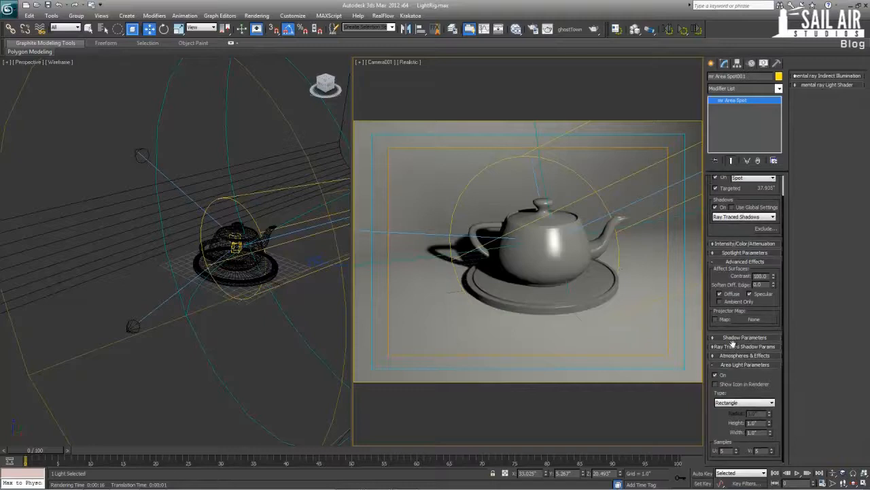
{"action": "left_click", "coordinate": [738, 403]}
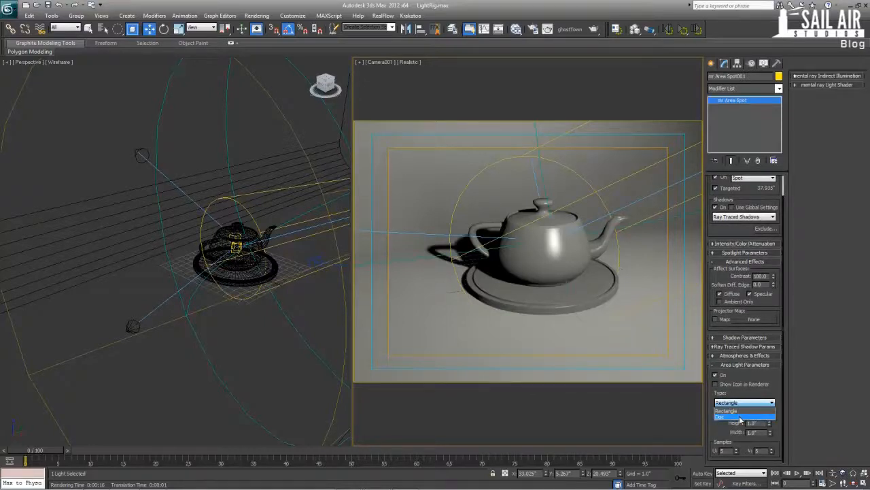
{"action": "left_click", "coordinate": [740, 417]}
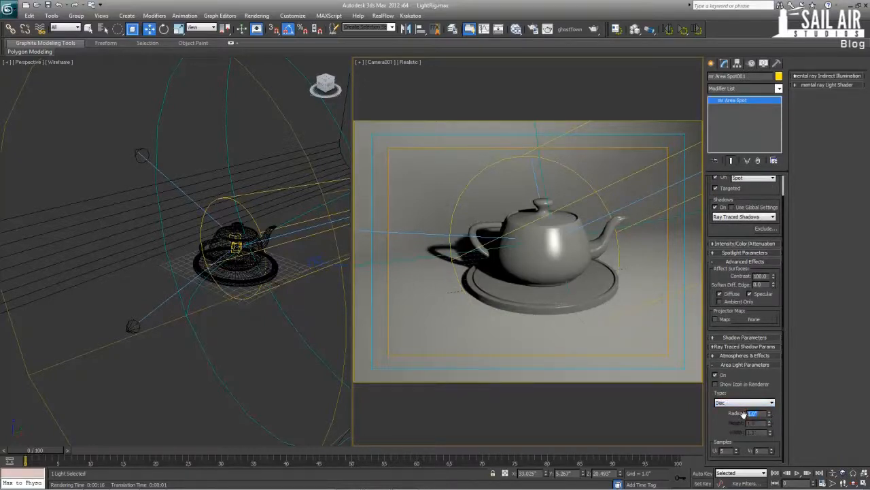
{"action": "type", "text": "5"}
{"action": "key", "text": "Return"}
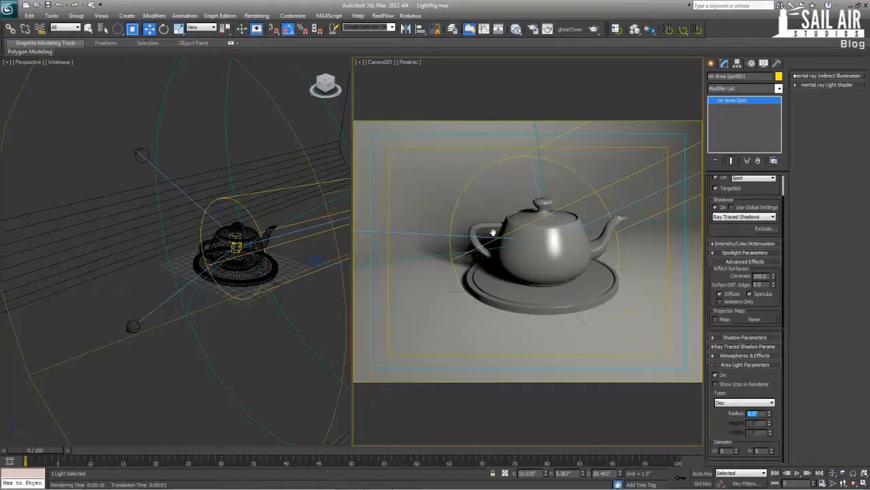
{"action": "key", "text": "Return"}
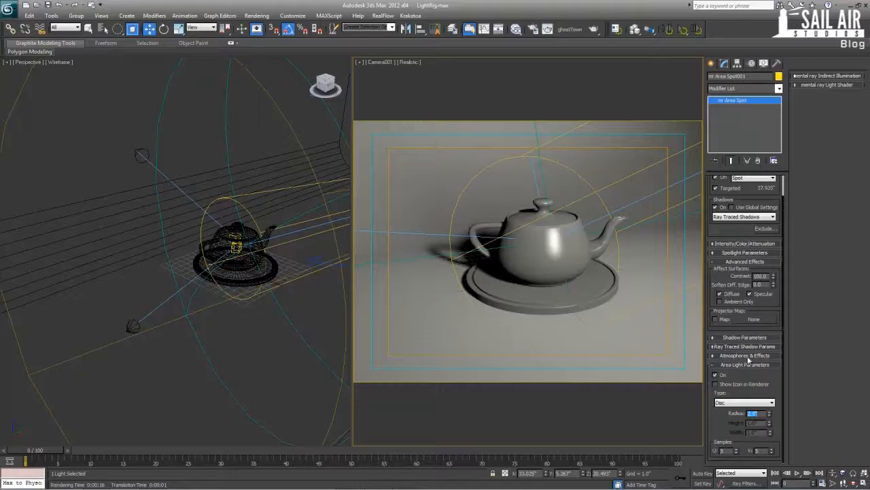
{"action": "left_click_drag", "start_coordinate": [735, 391], "coordinate": [754, 255]}
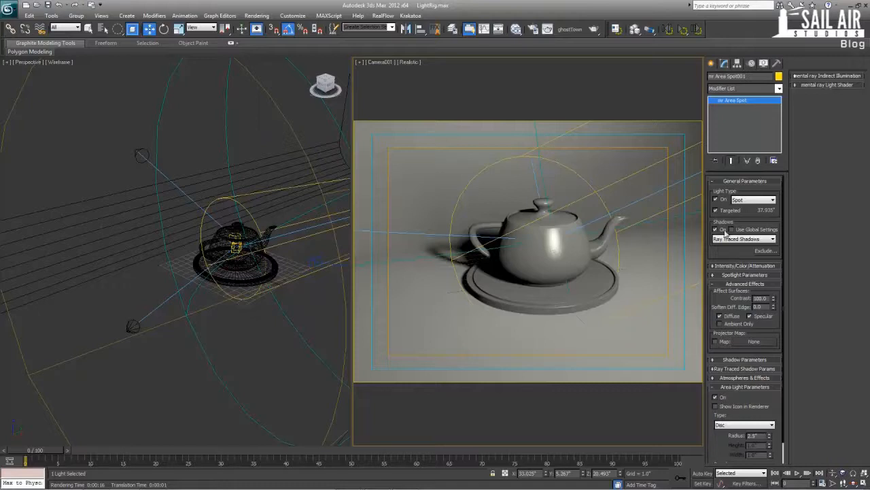
{"action": "mouse_move", "coordinate": [747, 229]}
{"action": "left_mouse_down"}
{"action": "mouse_move", "coordinate": [754, 147]}
{"action": "mouse_move", "coordinate": [748, 225]}
{"action": "left_mouse_up"}
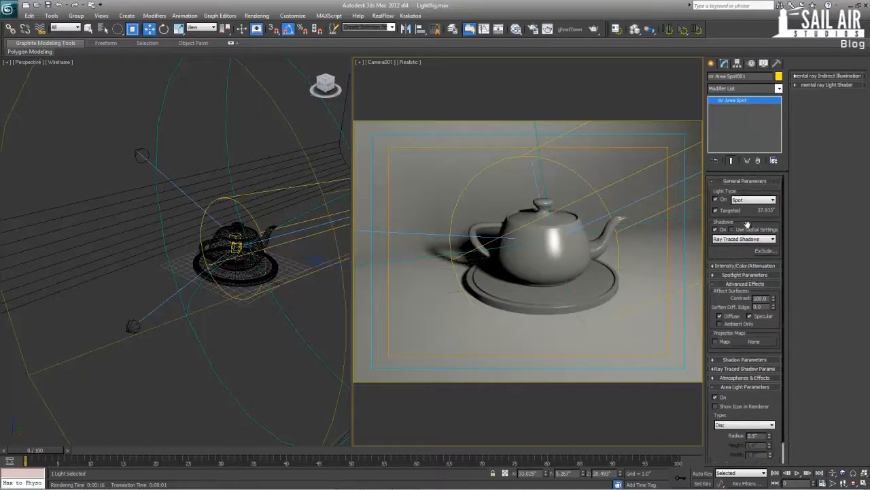
{"action": "left_click", "coordinate": [751, 182]}
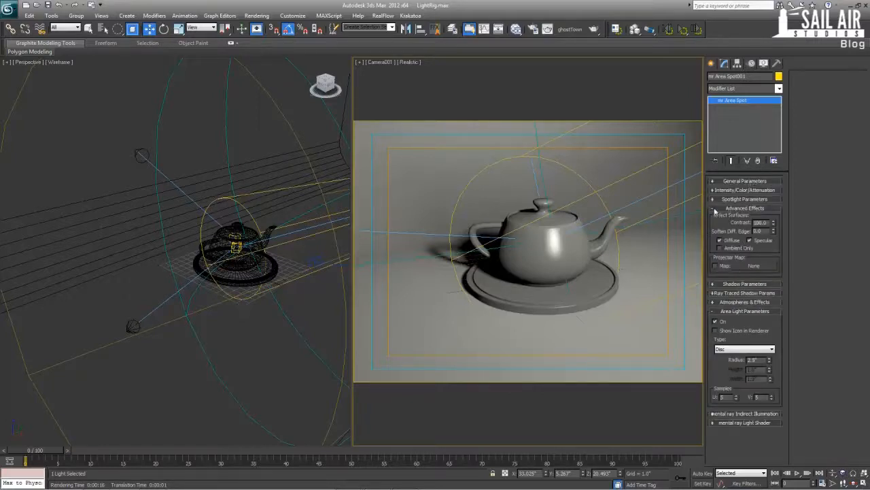
- Switch the camera-right spot light's area light off and back on to compare the teapot's shadow edges
{"action": "right_click", "coordinate": [266, 252]}
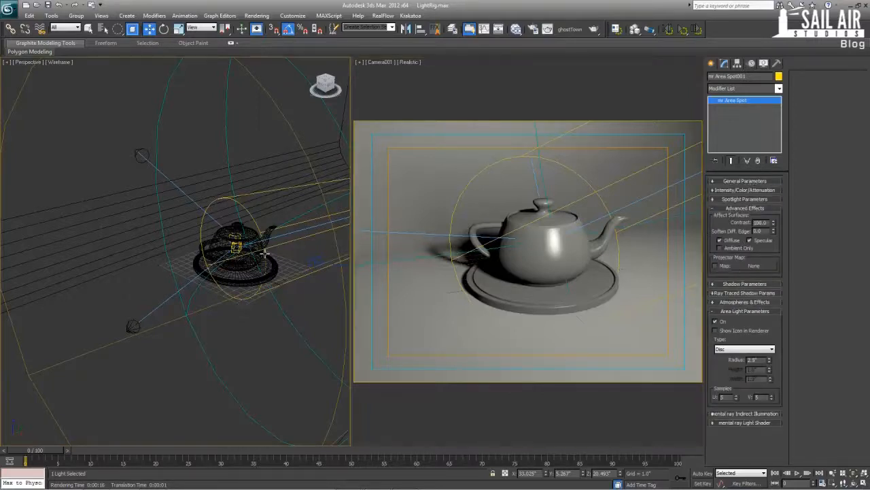
{"action": "left_click", "coordinate": [164, 301]}
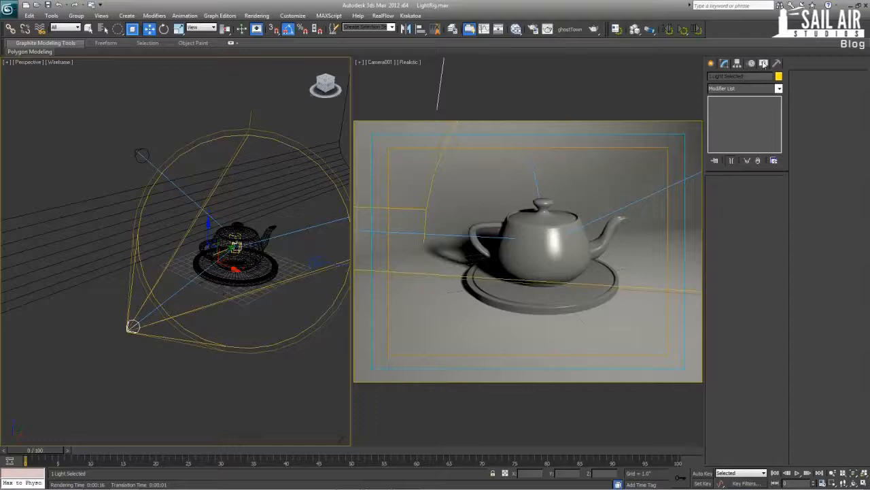
{"action": "left_click", "coordinate": [289, 233]}
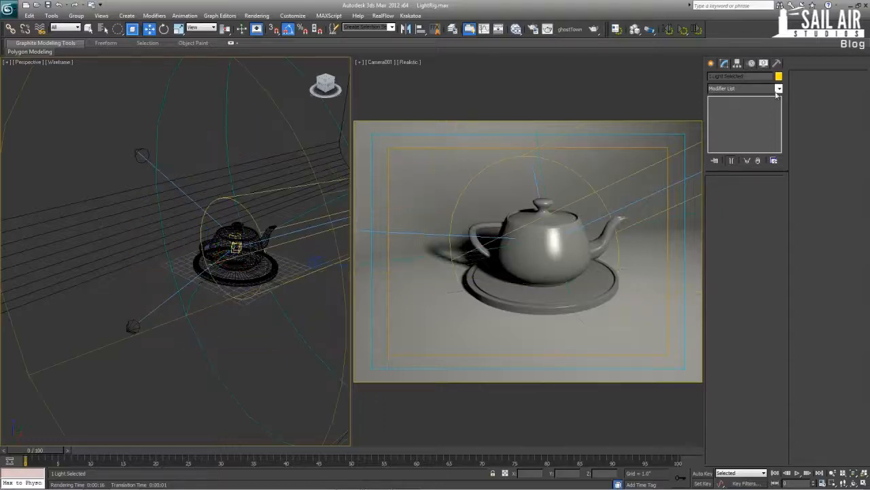
{"action": "scroll", "coordinate": [320, 223], "scroll_direction": "down", "scroll_amount": 4}
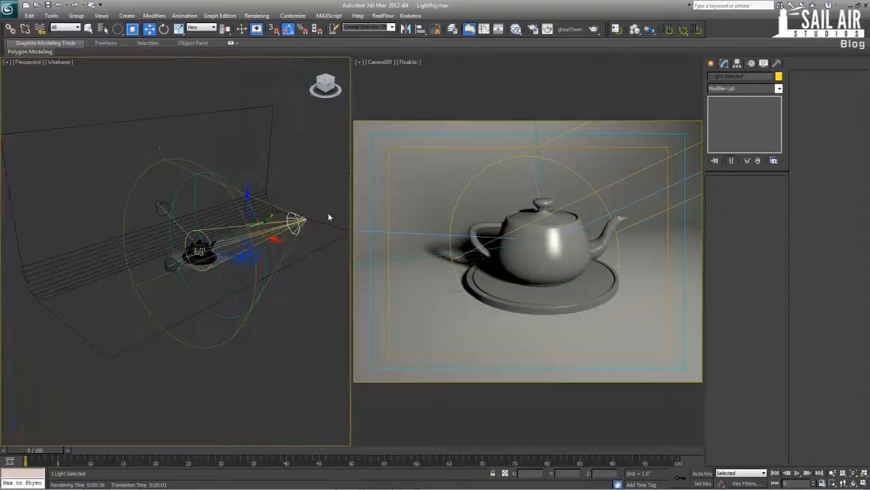
{"action": "left_click", "coordinate": [308, 216]}
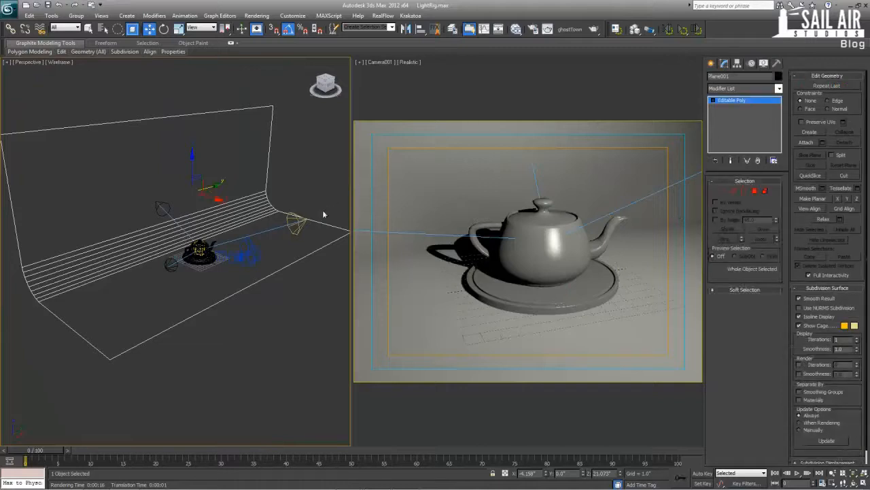
{"action": "middle_click_drag", "start_coordinate": [300, 226], "coordinate": [314, 214], "text": "alt"}
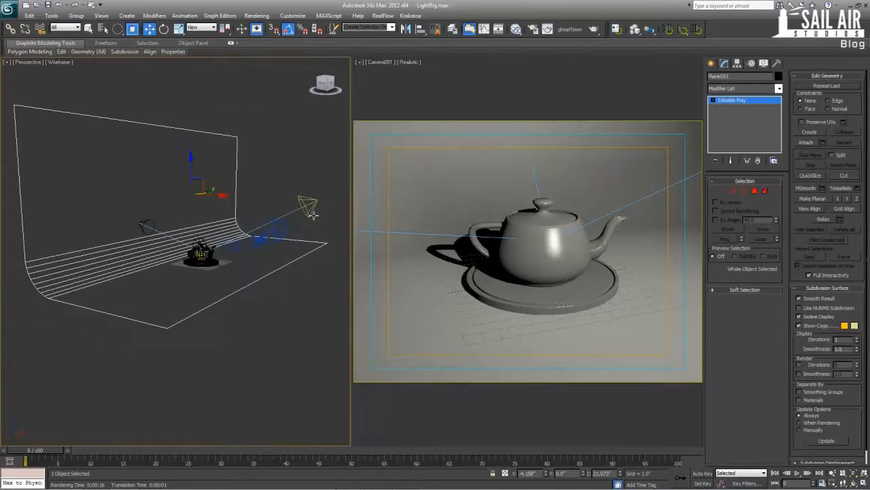
{"action": "left_click", "coordinate": [312, 209]}
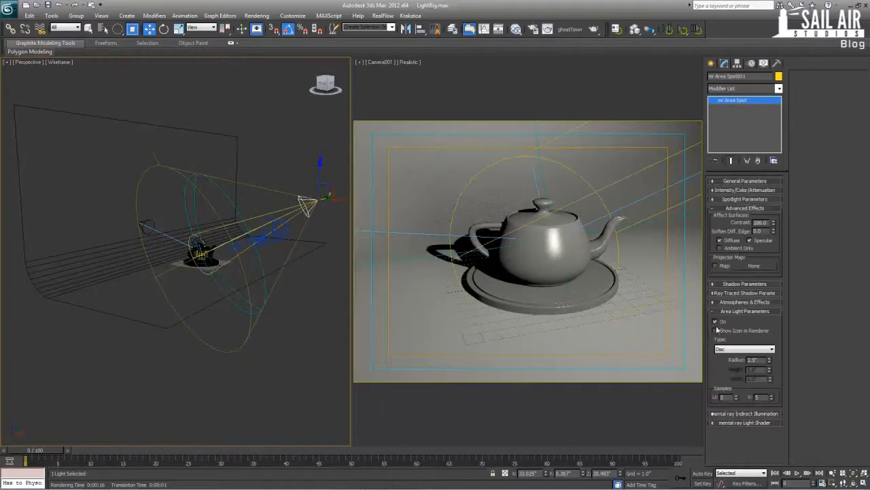
{"action": "middle_click_drag", "start_coordinate": [258, 289], "coordinate": [184, 255], "text": "alt"}
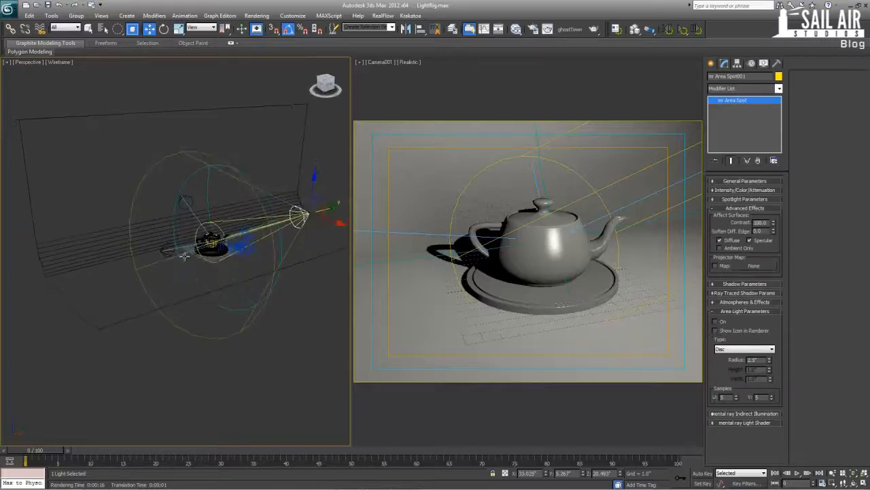
{"action": "right_click", "coordinate": [522, 280]}
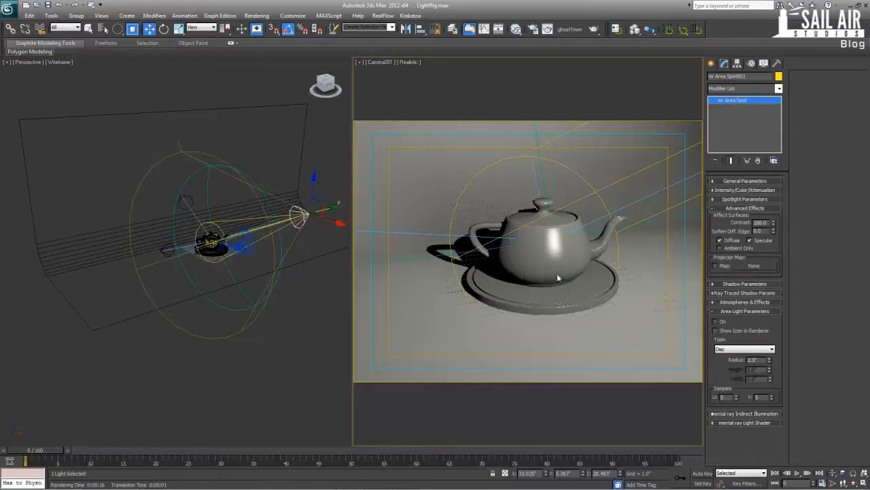
{"action": "left_click", "coordinate": [719, 323]}
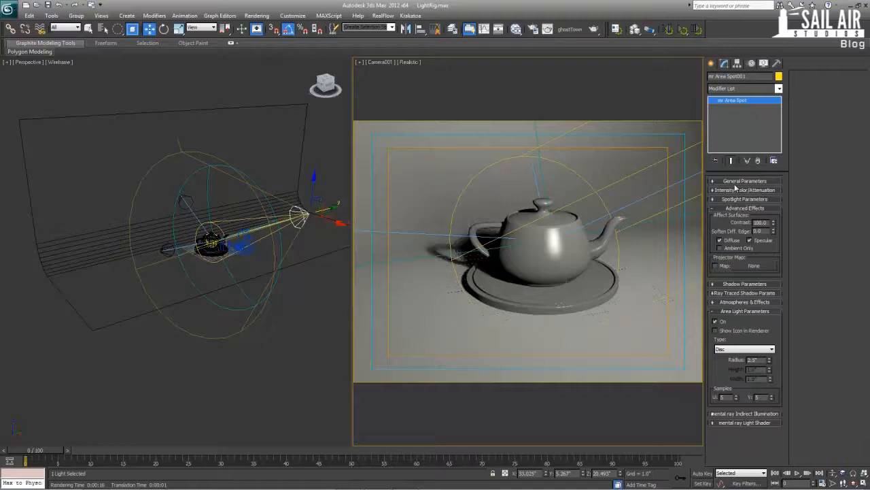
- Turn off the camera-right spot light and turn on the camera-left mr Area Spot002 light
{"action": "left_click", "coordinate": [737, 182]}
{"action": "left_click", "coordinate": [723, 200]}
{"action": "left_click", "coordinate": [251, 338]}
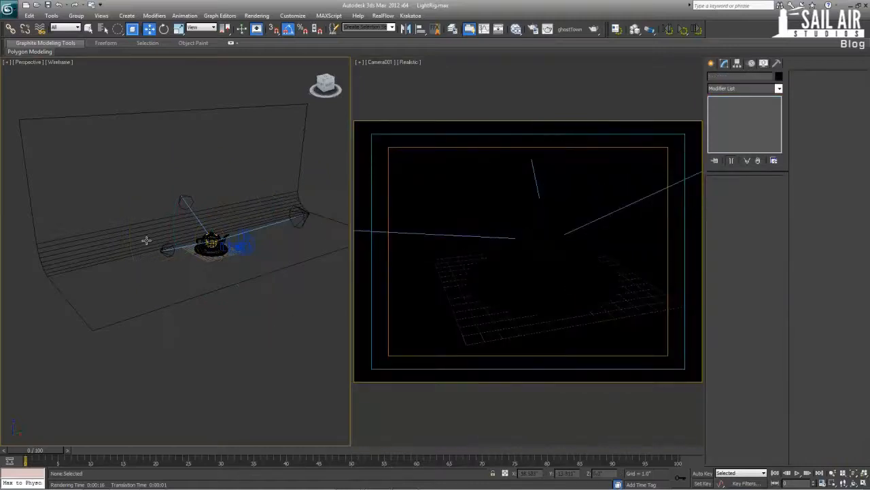
{"action": "left_click", "coordinate": [172, 251]}
{"action": "key", "text": "z"}
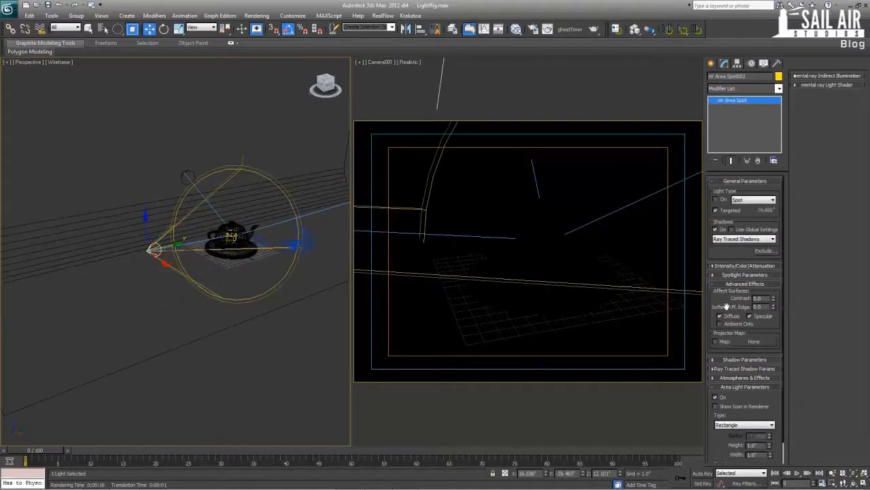
{"action": "left_click", "coordinate": [715, 200]}
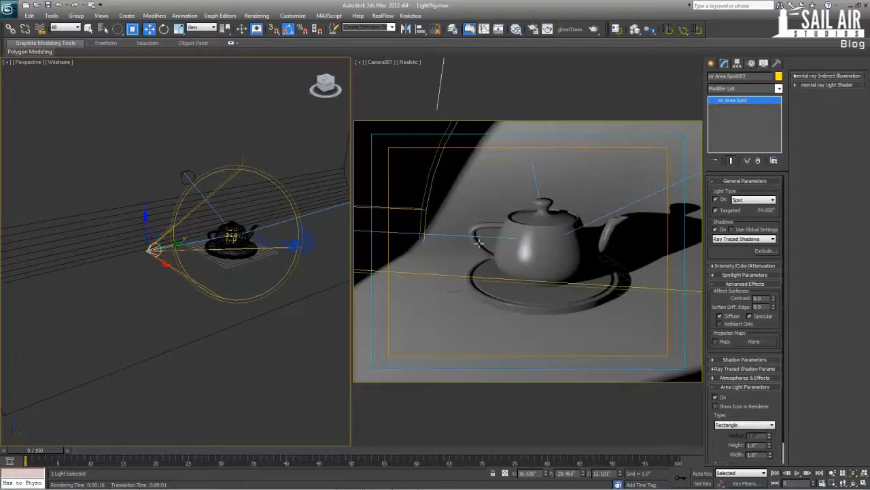
{"action": "right_click", "coordinate": [501, 240]}
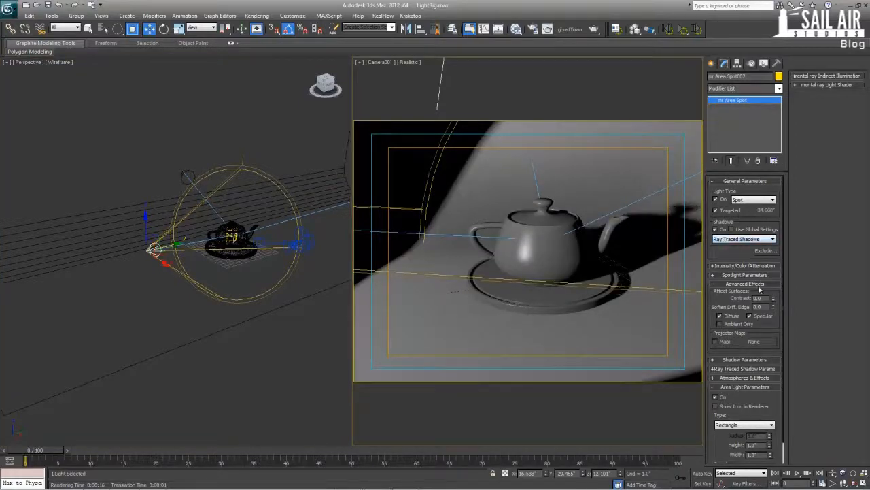
- Set the camera-left spot light's intensity multiplier to 0.5
{"action": "left_click", "coordinate": [752, 268]}
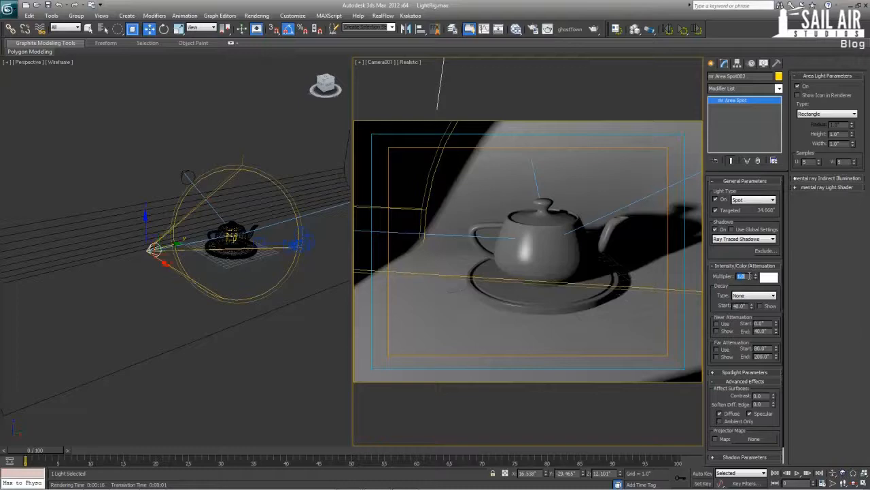
{"action": "left_click", "coordinate": [750, 276]}
{"action": "type", "text": ".25"}
{"action": "key", "text": "Return"}
{"action": "type", "text": ".5"}
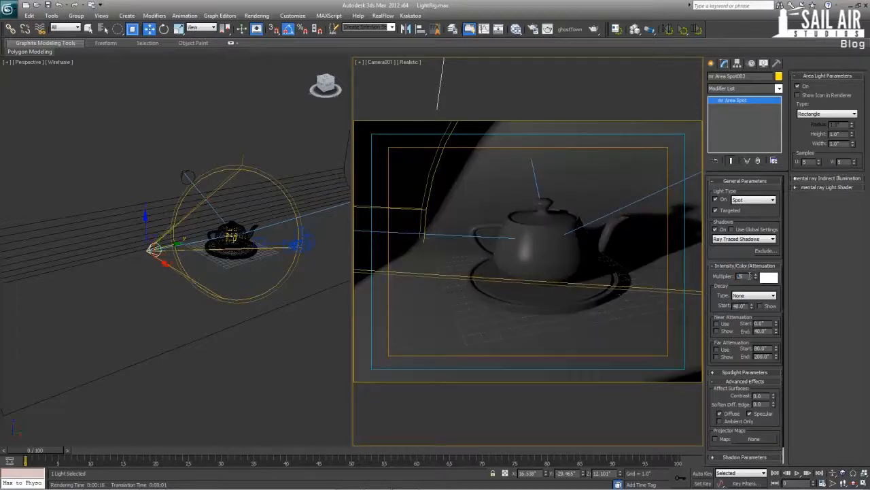
{"action": "key", "text": "Return"}
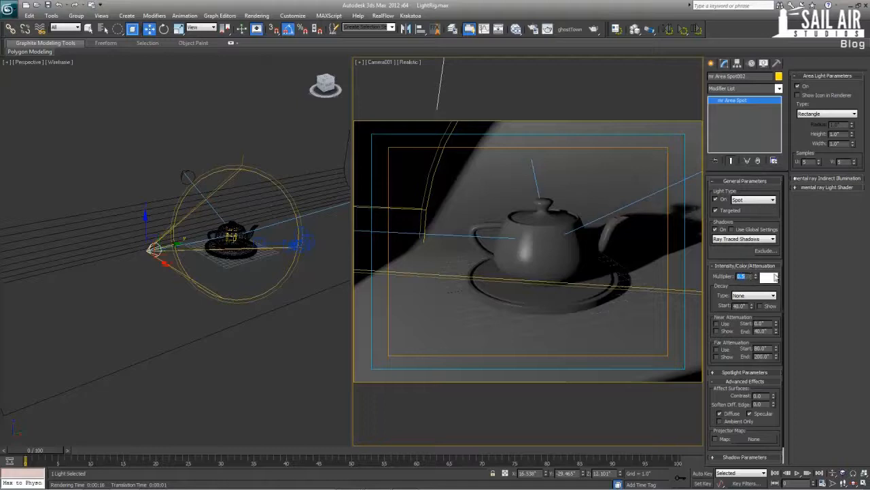
- Tint the camera-left spot light pale blue by setting its colour's red value to 230
{"action": "left_click", "coordinate": [769, 277]}
{"action": "left_click_drag", "start_coordinate": [349, 59], "coordinate": [343, 62]}
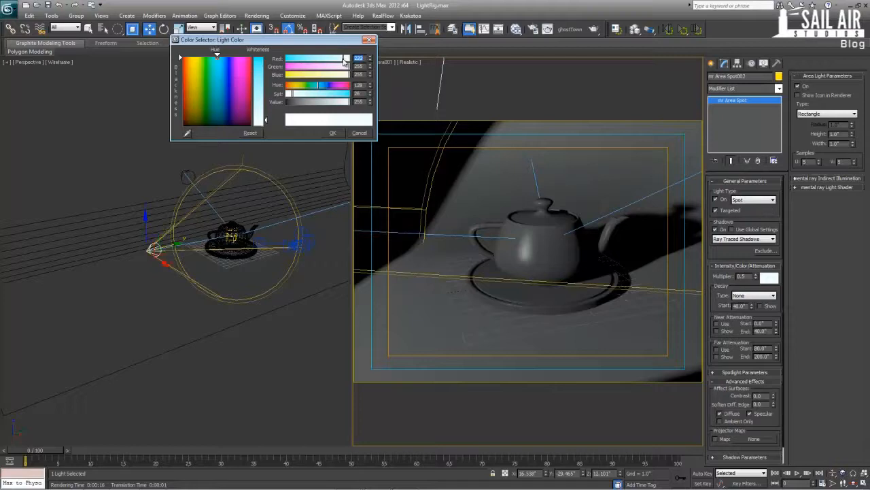
{"action": "type", "text": "230"}
{"action": "key", "text": "Return"}
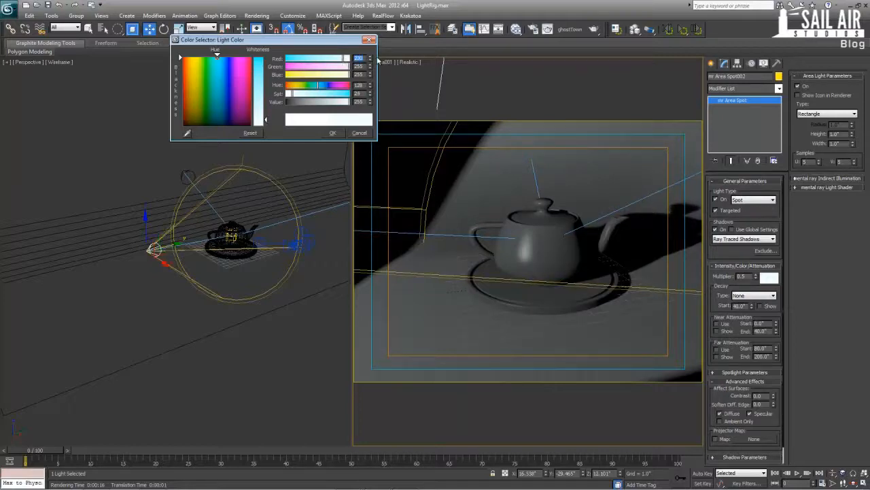
{"action": "left_click", "coordinate": [334, 136]}
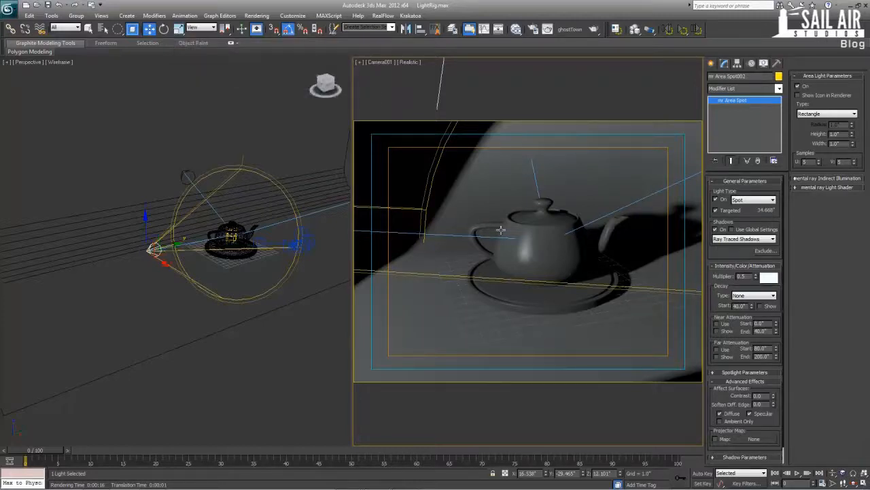
- Set the camera-left spot light's decay type to Inverse Square and collapse its intensity and colour settings
{"action": "left_click", "coordinate": [753, 295]}
{"action": "left_click", "coordinate": [750, 313]}
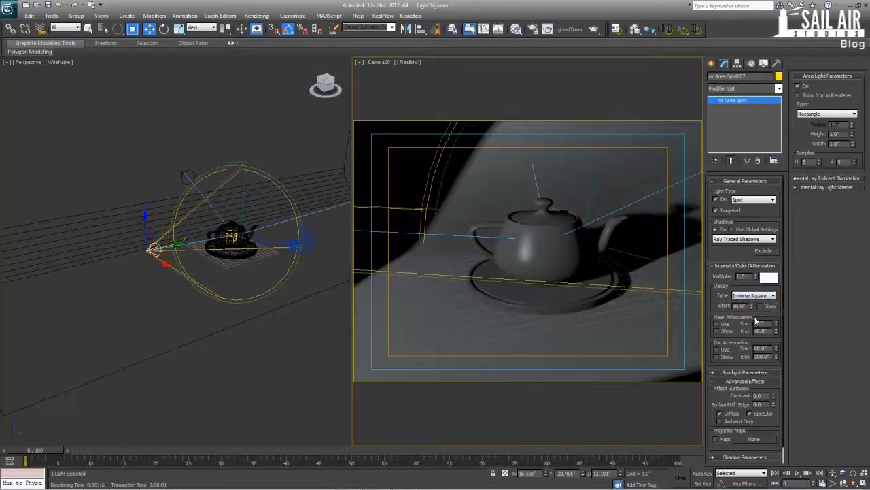
{"action": "left_click", "coordinate": [752, 297]}
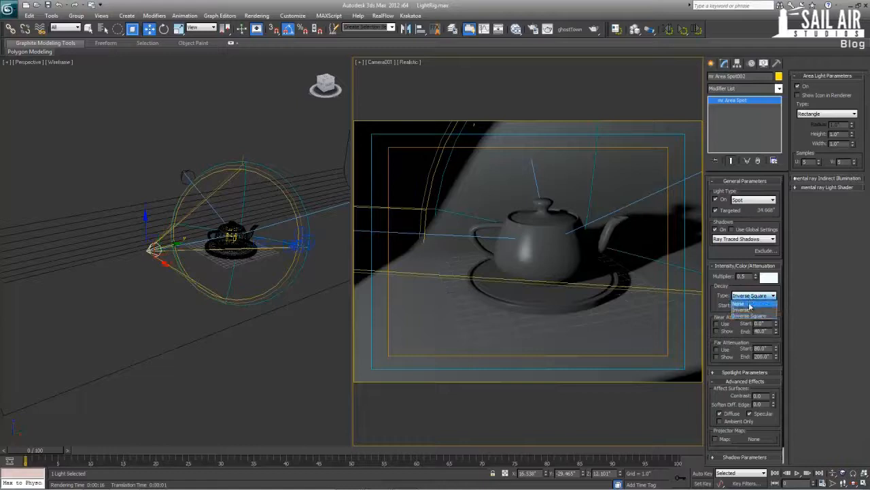
{"action": "left_click", "coordinate": [740, 304]}
{"action": "left_click", "coordinate": [752, 297]}
{"action": "left_click", "coordinate": [745, 316]}
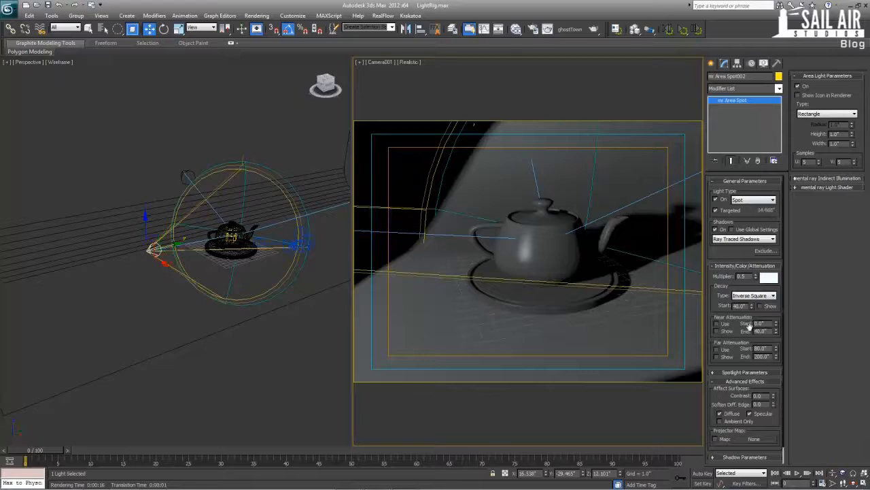
{"action": "left_click", "coordinate": [729, 266]}
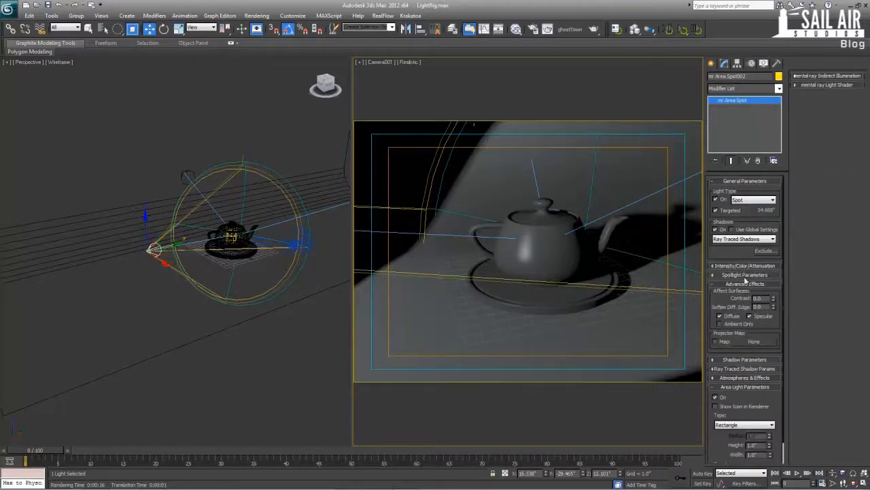
- Soften the camera-left spot light's cone by setting the hotspot to 28.4 and the falloff to 84.2
{"action": "left_click", "coordinate": [746, 276]}
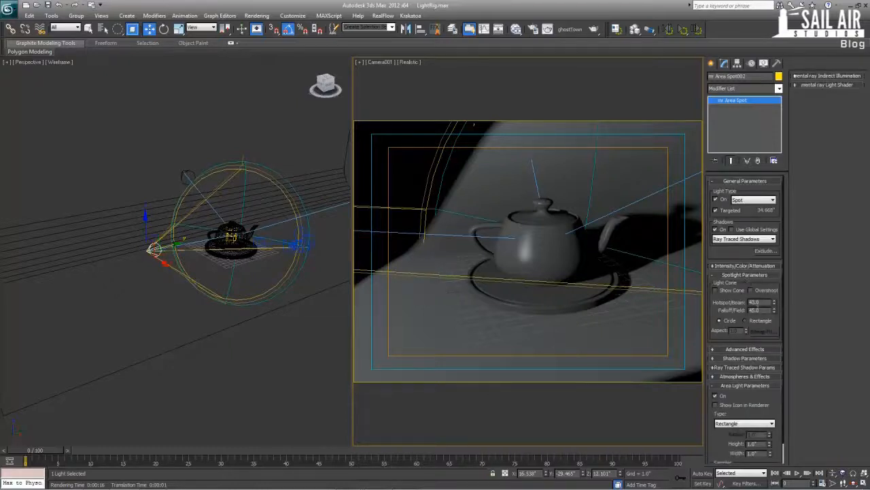
{"action": "left_click_drag", "start_coordinate": [774, 305], "coordinate": [771, 350]}
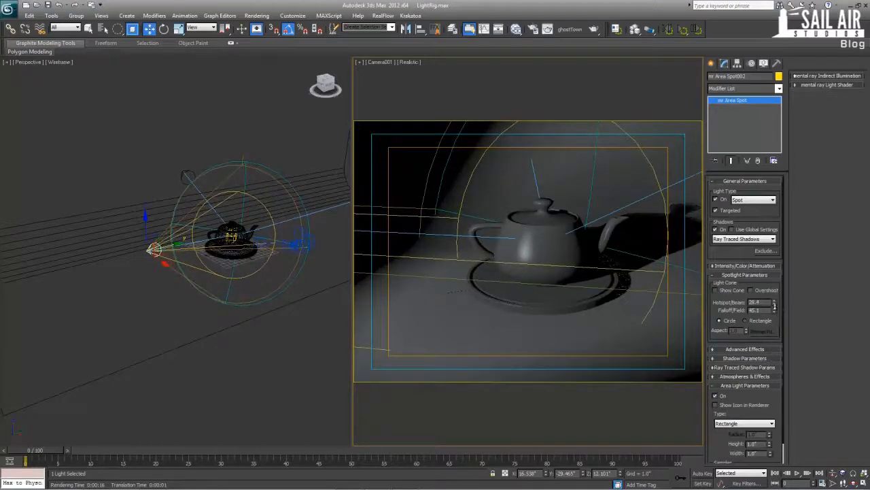
{"action": "left_click_drag", "start_coordinate": [775, 310], "coordinate": [757, 140]}
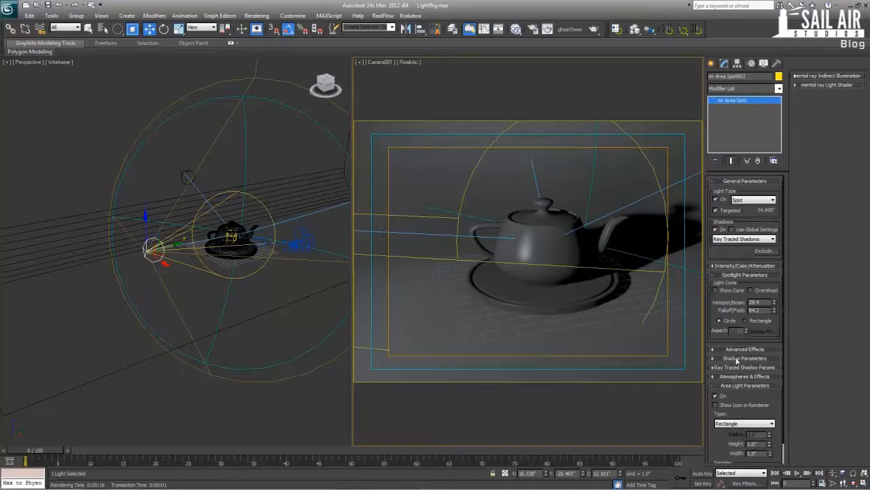
- Set the camera-left spot light's area shape to Disc with a radius of 25
{"action": "scroll", "coordinate": [732, 338], "scroll_direction": "down", "scroll_amount": 1}
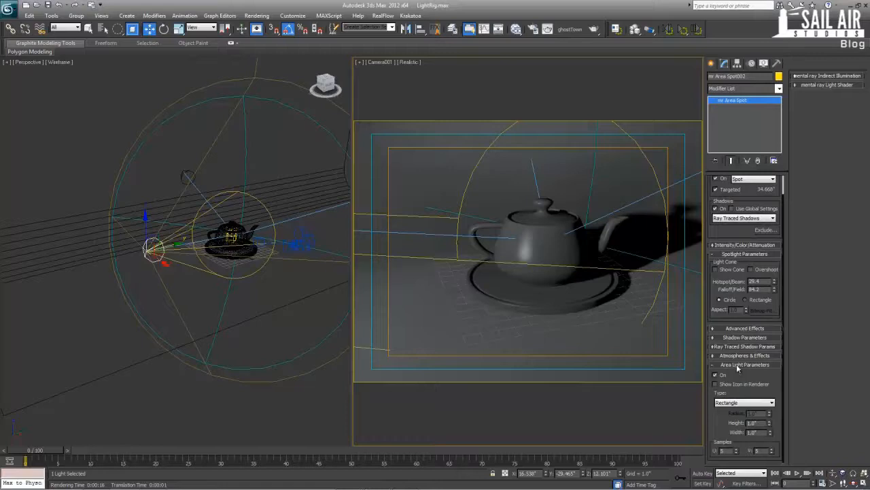
{"action": "left_click", "coordinate": [738, 404]}
{"action": "left_click", "coordinate": [731, 418]}
{"action": "double_click", "coordinate": [762, 414]}
{"action": "type", "text": "25"}
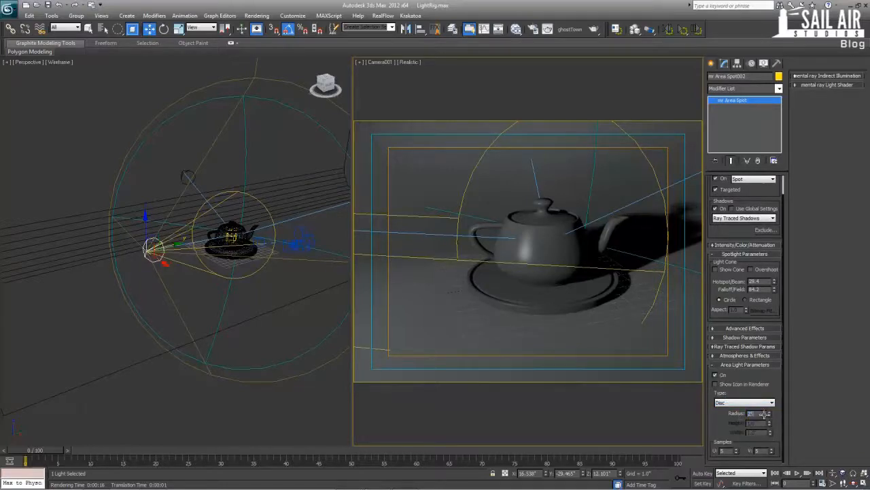
{"action": "key", "text": "Return"}
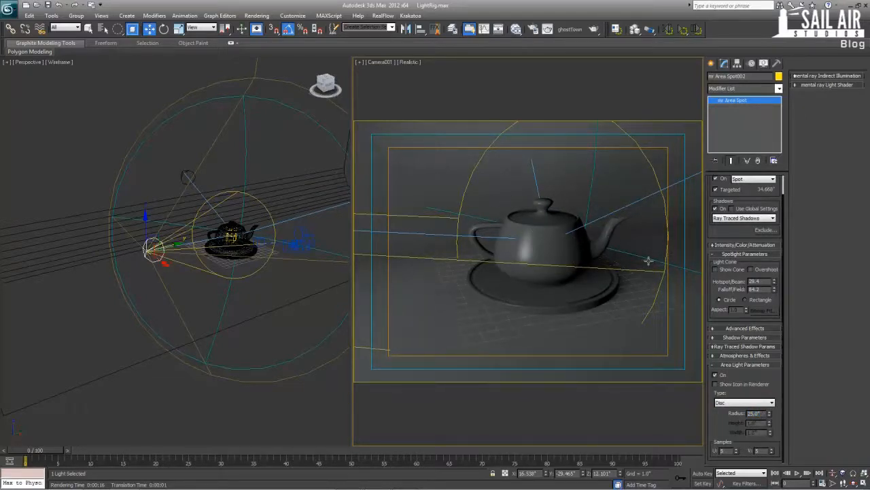
- Test-render the camera view, close the render, and set the camera-left light's disc radius to 20
{"action": "key", "text": "shift+q"}
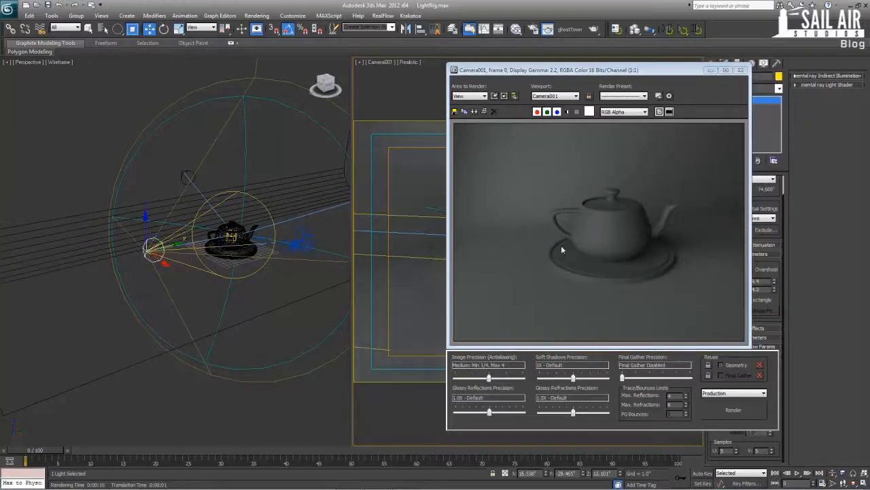
{"action": "left_click", "coordinate": [740, 69]}
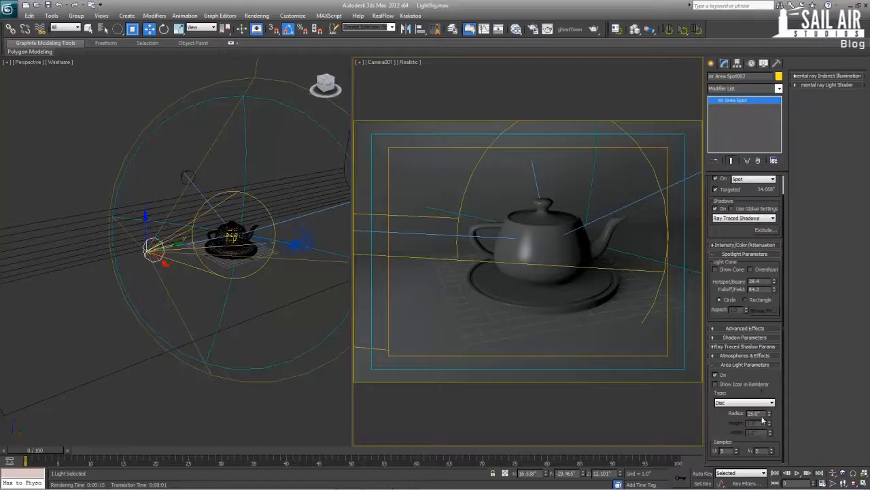
{"action": "type", "text": "20"}
{"action": "key", "text": "Return"}
- Shift the camera's target slightly along the Y axis to reframe the teapot
{"action": "left_click", "coordinate": [259, 240]}
{"action": "left_click_drag", "start_coordinate": [280, 236], "coordinate": [283, 237]}
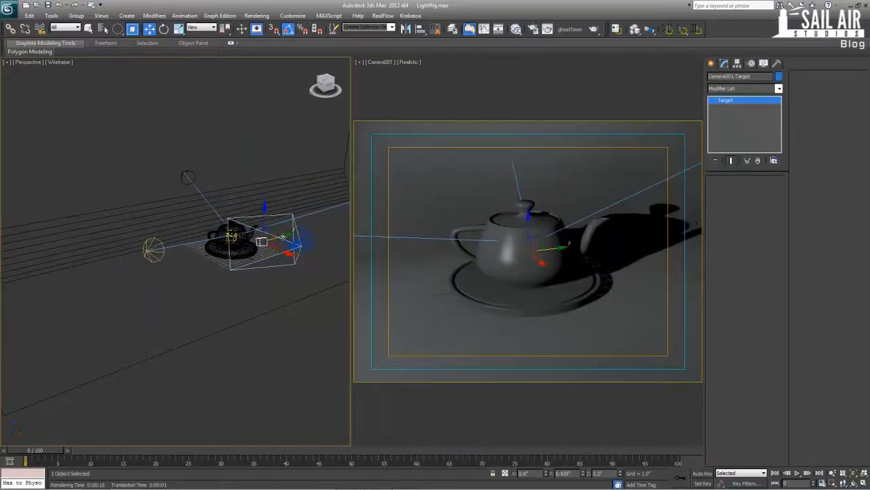
{"action": "left_click", "coordinate": [529, 236]}
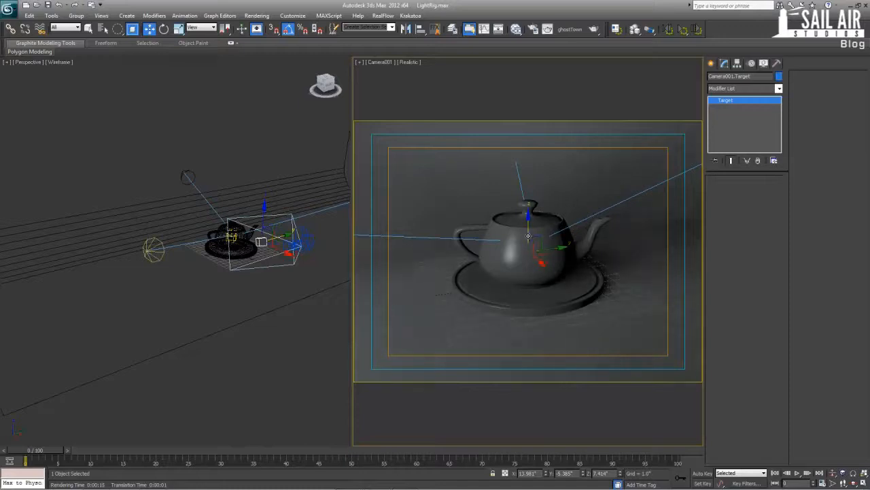
- Turn the camera-right spot light, mr Area Spot001, back on and preview it in the camera view
{"action": "left_click", "coordinate": [154, 252]}
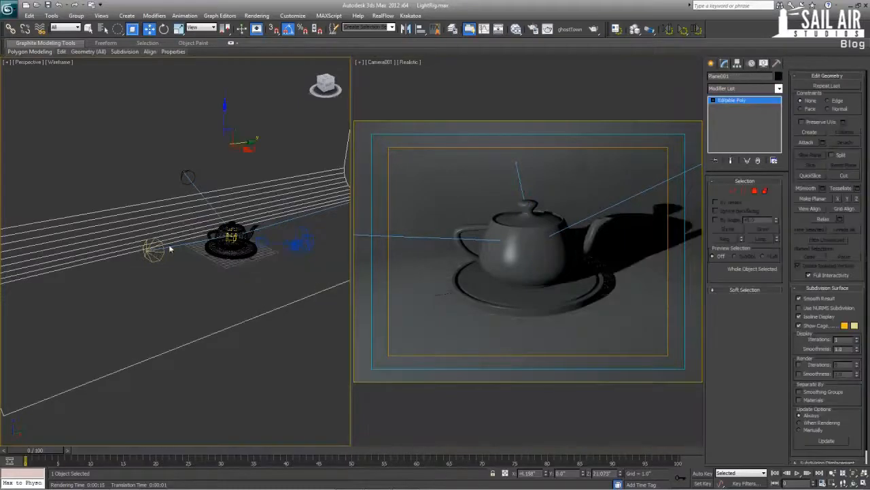
{"action": "scroll", "coordinate": [266, 236], "scroll_direction": "down", "scroll_amount": 3}
{"action": "middle_click_drag", "start_coordinate": [274, 222], "coordinate": [264, 229]}
{"action": "left_click", "coordinate": [276, 230]}
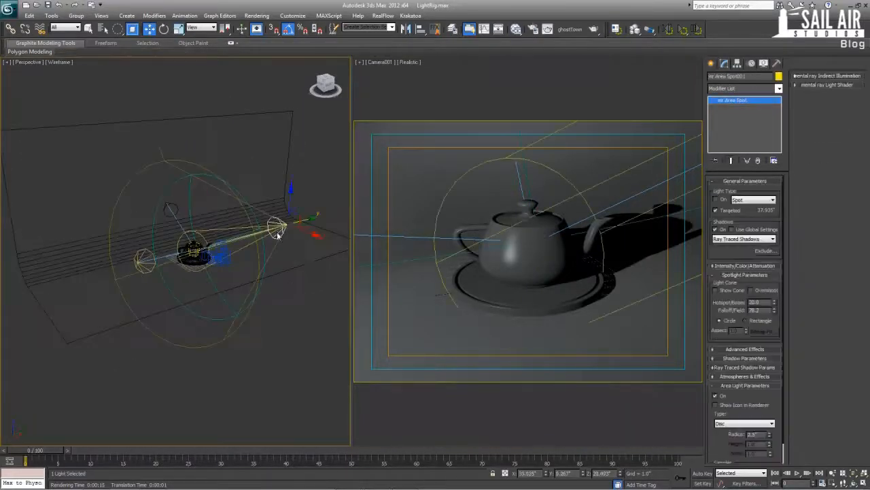
{"action": "left_click", "coordinate": [719, 200]}
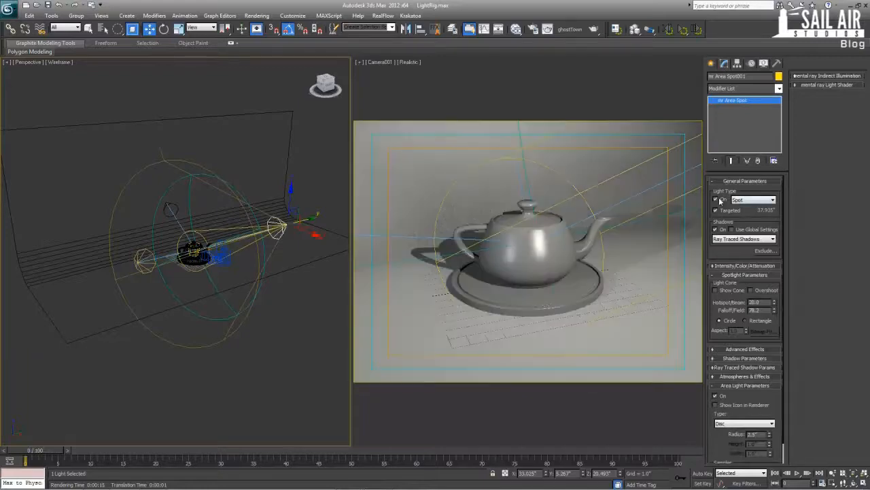
{"action": "right_click", "coordinate": [597, 256]}
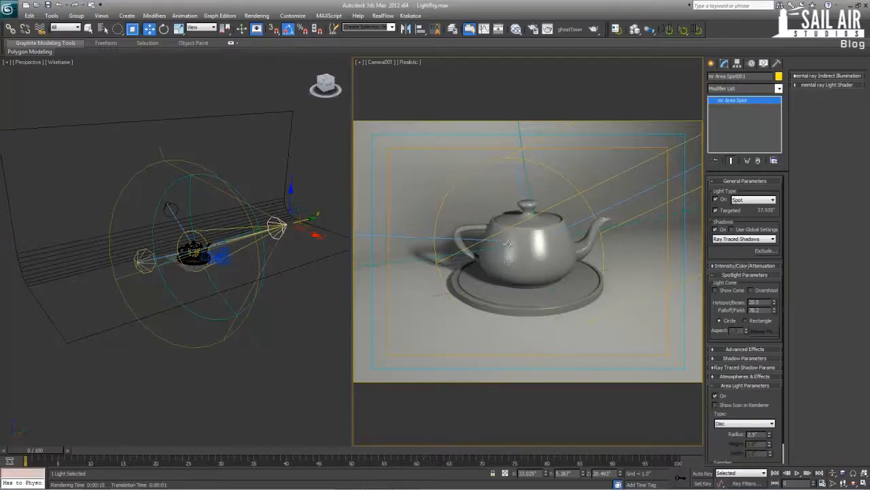
- Rename the camera-left spot light as FillLight
{"action": "left_click", "coordinate": [404, 235]}
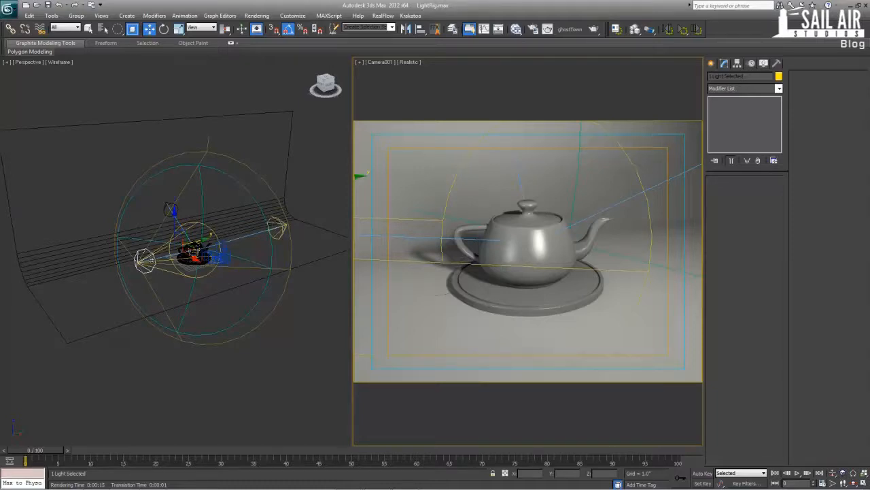
{"action": "left_click", "coordinate": [144, 261]}
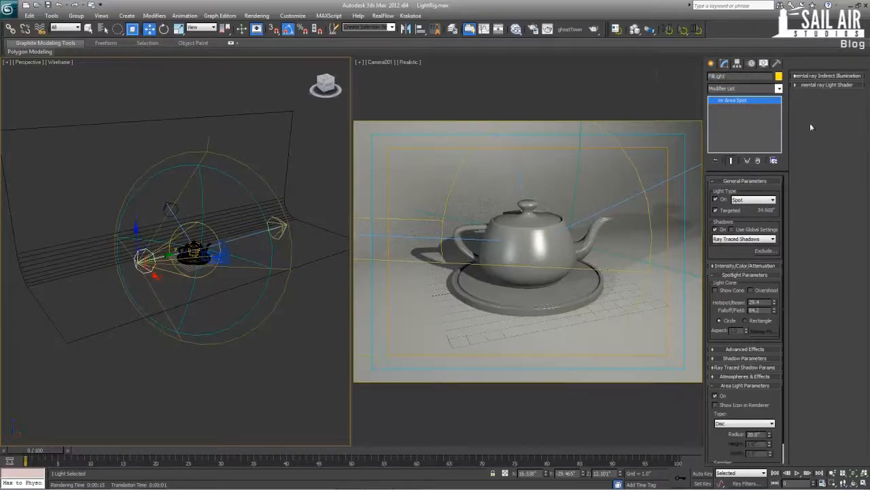
- Toggle the fill light's Diffuse effect off and on to compare its contribution to the teapot
{"action": "left_click", "coordinate": [744, 349]}
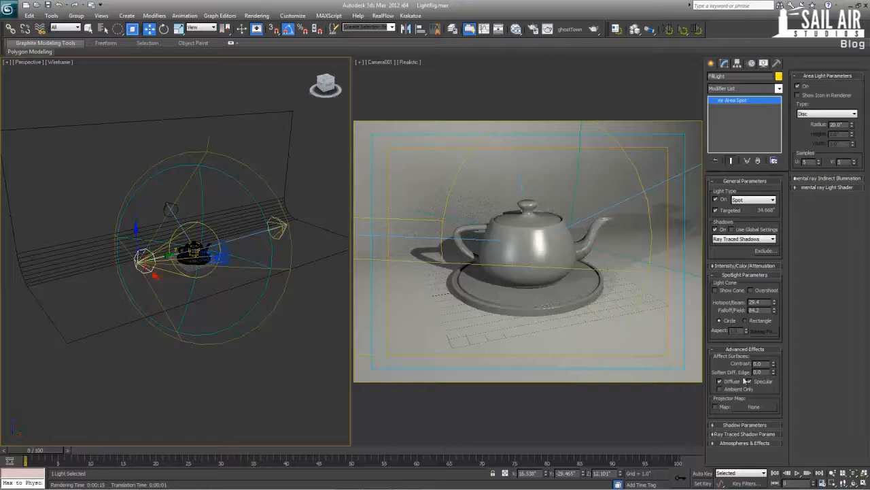
{"action": "left_click", "coordinate": [720, 382]}
{"action": "left_click", "coordinate": [720, 382]}
{"action": "left_click", "coordinate": [721, 383]}
{"action": "left_click", "coordinate": [721, 383]}
{"action": "left_click", "coordinate": [720, 383]}
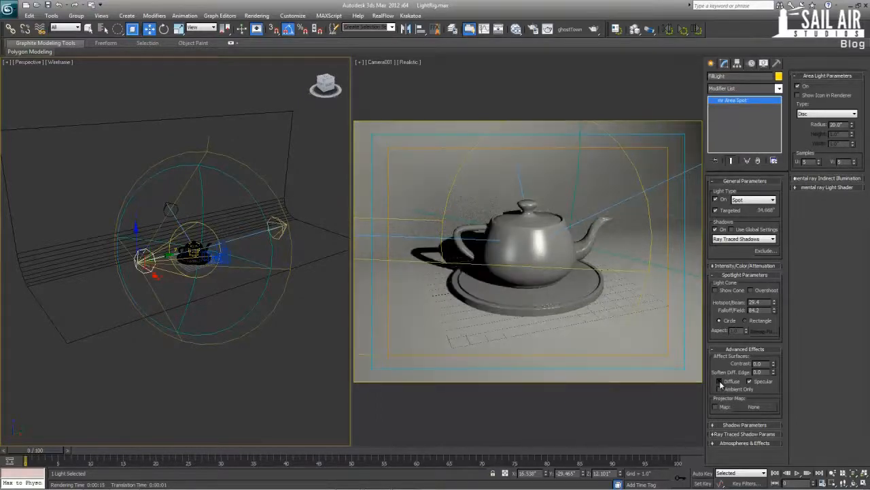
{"action": "left_click", "coordinate": [721, 383]}
- Compare the teapot's highlights with the fill light's Specular effect on and off, and leave Specular off with Diffuse on
{"action": "left_click", "coordinate": [763, 384]}
{"action": "left_click", "coordinate": [763, 384]}
{"action": "left_click", "coordinate": [763, 384]}
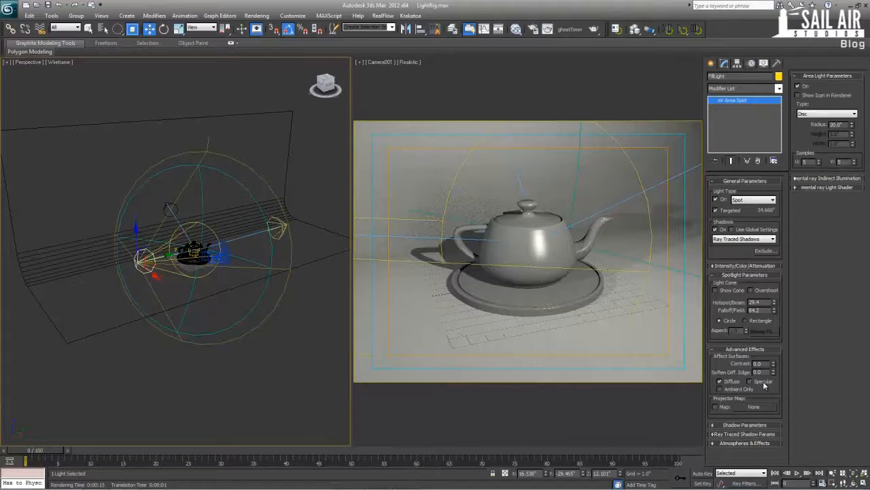
{"action": "left_click", "coordinate": [762, 383]}
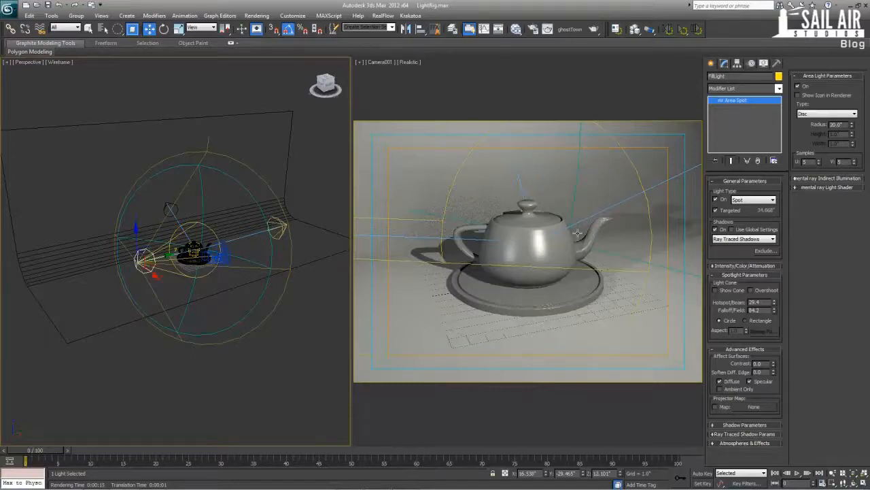
{"action": "left_click", "coordinate": [764, 382]}
{"action": "left_click", "coordinate": [764, 382]}
{"action": "left_click", "coordinate": [764, 382]}
{"action": "left_click", "coordinate": [764, 383]}
{"action": "left_click", "coordinate": [765, 382]}
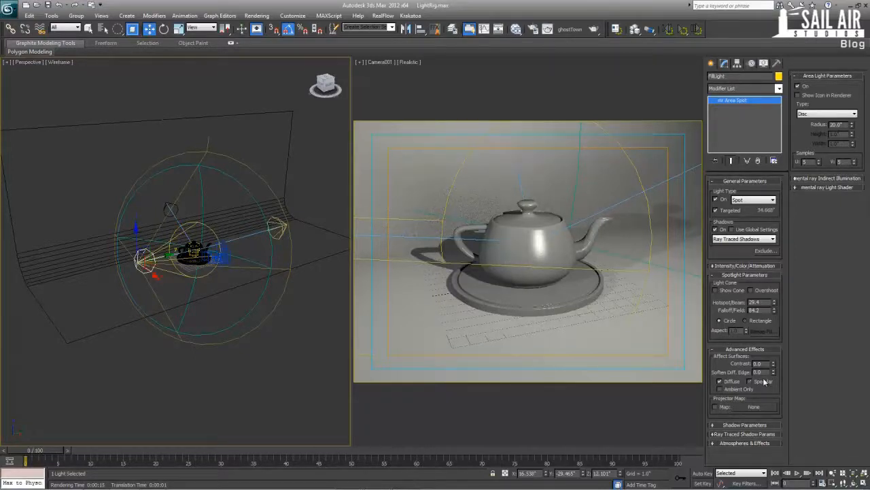
{"action": "left_click", "coordinate": [764, 383]}
{"action": "left_click", "coordinate": [764, 382]}
{"action": "left_click", "coordinate": [764, 382]}
{"action": "left_click", "coordinate": [764, 382]}
{"action": "left_click", "coordinate": [732, 381]}
{"action": "left_click", "coordinate": [732, 381]}
{"action": "right_click", "coordinate": [603, 278]}
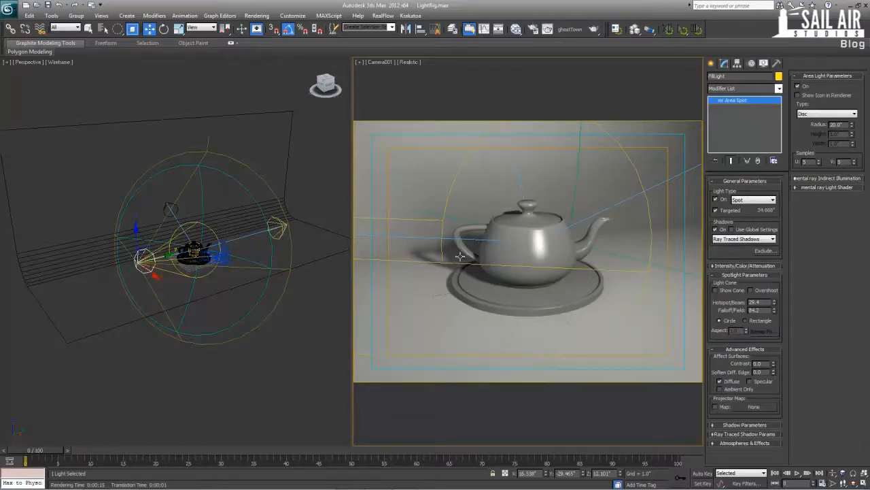
- Try a disc radius of 15 on the fill light, and settle on a radius of 10
{"action": "left_click", "coordinate": [755, 382]}
{"action": "type", "text": "15"}
{"action": "key", "text": "Return"}
{"action": "type", "text": "10"}
{"action": "key", "text": "Return"}
- Rename the spot light behind the teapot as BackLight
{"action": "left_click", "coordinate": [167, 203]}
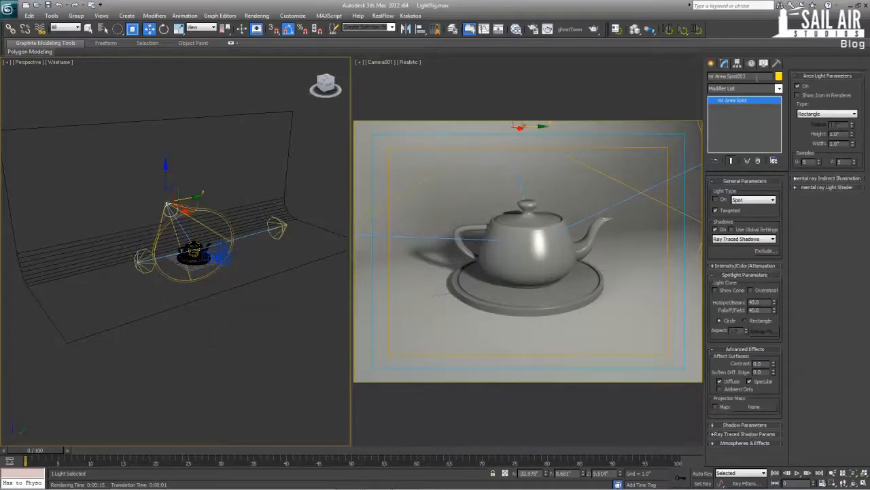
{"action": "left_click", "coordinate": [734, 76]}
{"action": "type", "text": "BackLight"}
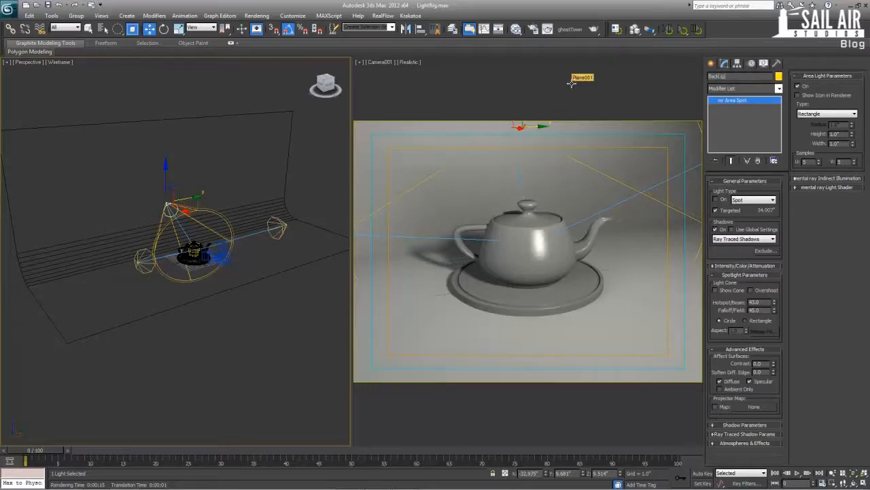
- Turn off both the camera-right spot light and the fill light
{"action": "left_click", "coordinate": [286, 233]}
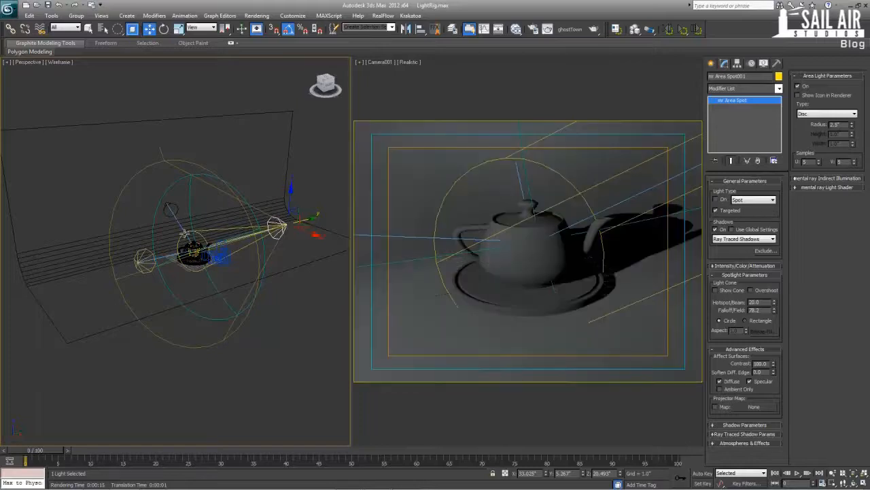
{"action": "left_click", "coordinate": [143, 256]}
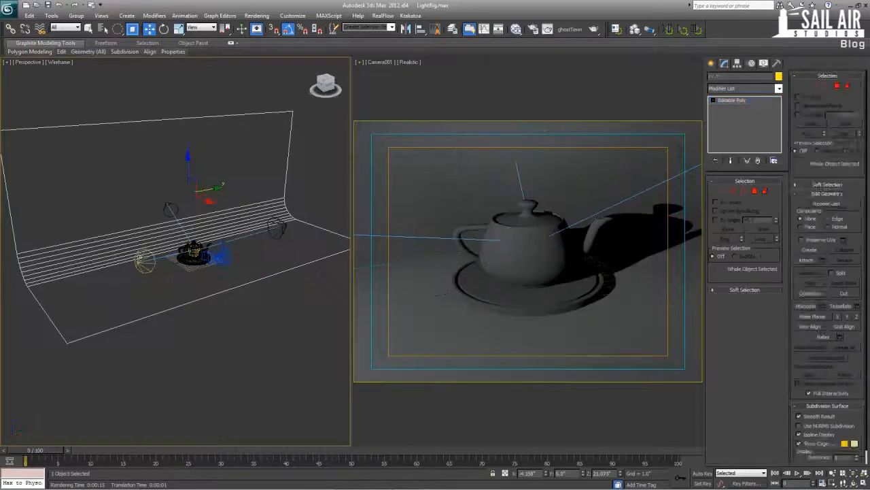
{"action": "left_click", "coordinate": [138, 265]}
{"action": "left_click", "coordinate": [715, 200]}
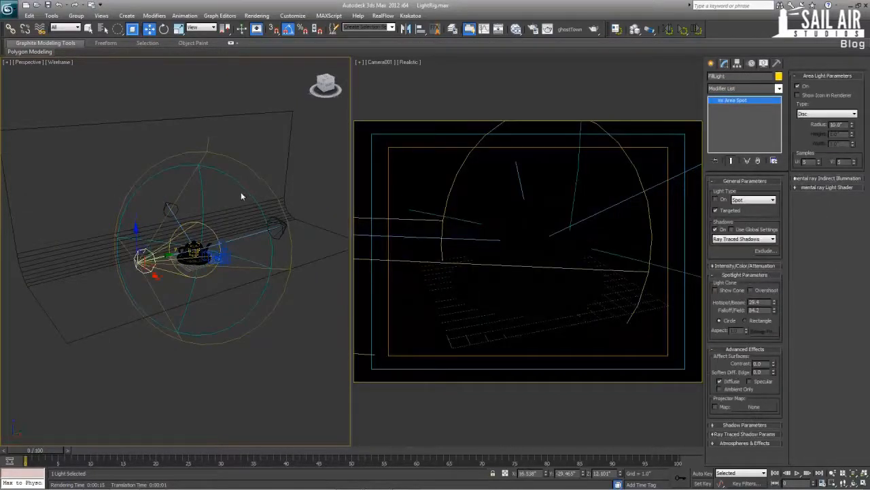
- Turn on the back light and raise its target to the teapot's lid, at about Z 5.4
{"action": "left_click", "coordinate": [164, 204]}
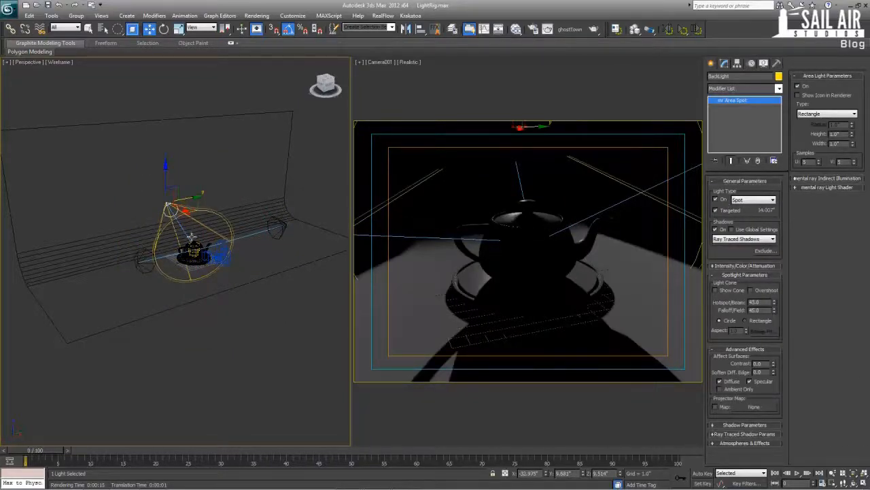
{"action": "scroll", "coordinate": [191, 236], "scroll_direction": "up", "scroll_amount": 8}
{"action": "left_click", "coordinate": [307, 218]}
{"action": "left_click_drag", "start_coordinate": [307, 218], "coordinate": [287, 151]}
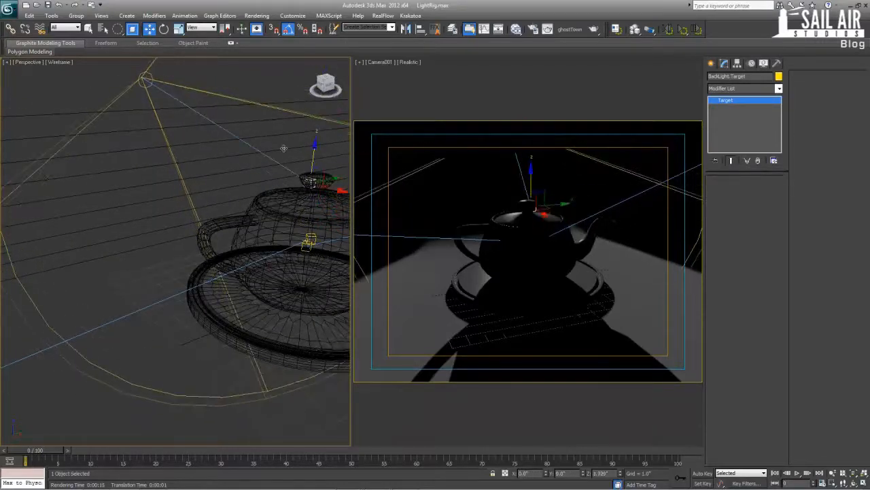
- Lower the back light to about Z 7.7 and shift it sideways to about Y 3.6
{"action": "key", "text": "alt+w"}
{"action": "scroll", "coordinate": [268, 240], "scroll_direction": "down", "scroll_amount": 6}
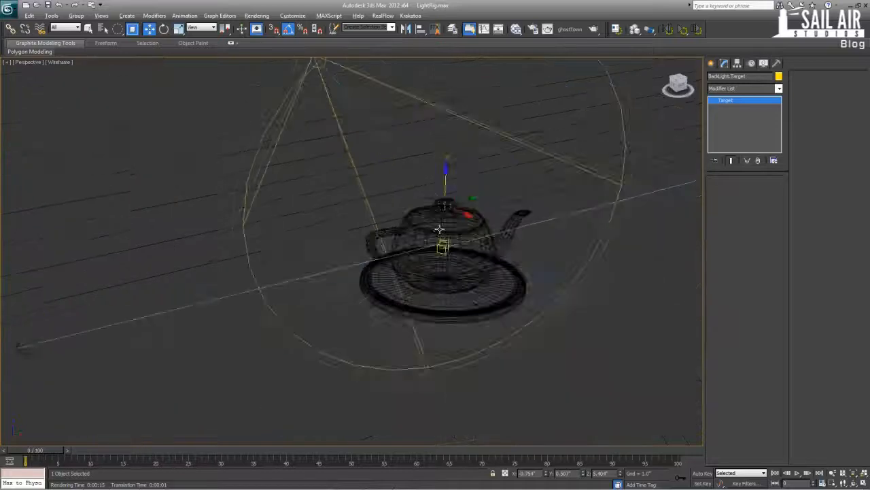
{"action": "middle_click_drag", "start_coordinate": [439, 229], "coordinate": [475, 235], "text": "alt"}
{"action": "key", "text": "alt+w"}
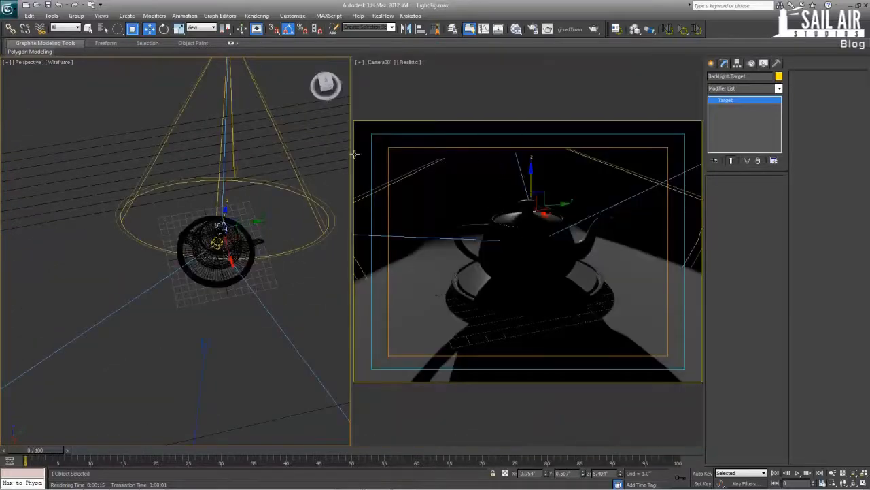
{"action": "middle_click_drag", "start_coordinate": [185, 99], "coordinate": [182, 160]}
{"action": "left_click", "coordinate": [233, 95]}
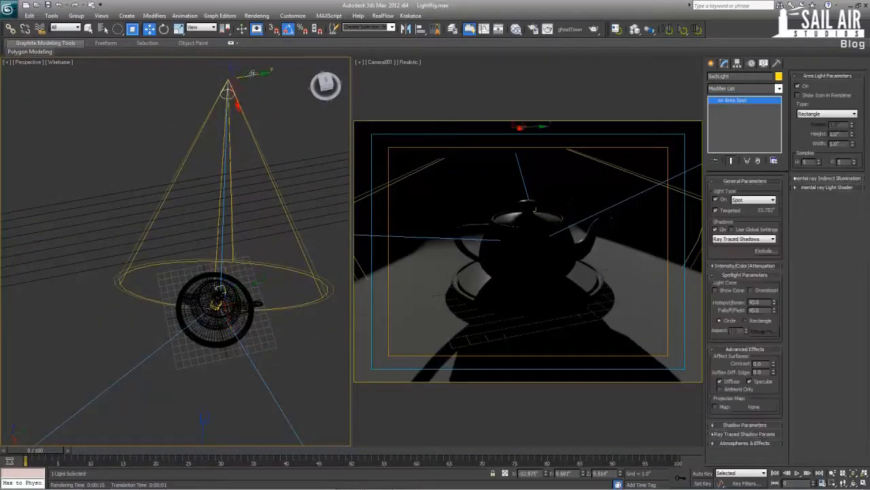
{"action": "left_click_drag", "start_coordinate": [252, 73], "coordinate": [228, 65]}
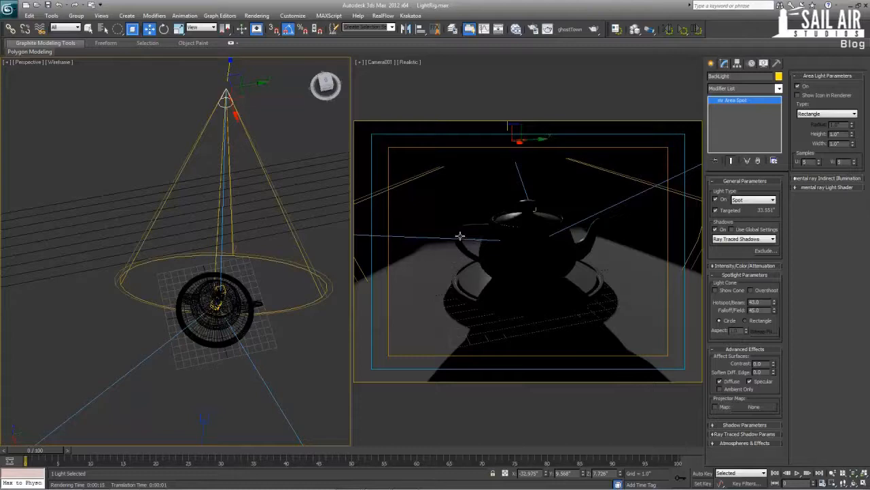
{"action": "left_click_drag", "start_coordinate": [252, 84], "coordinate": [221, 98]}
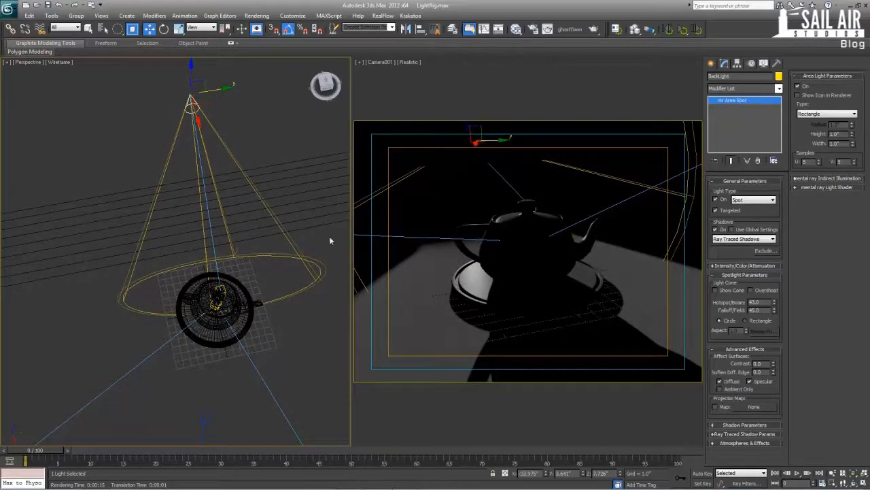
- Move the back light's target off the teapot's lid to about X -2.0 and Z 4.9
{"action": "middle_click_drag", "start_coordinate": [223, 287], "coordinate": [224, 272], "text": "alt"}
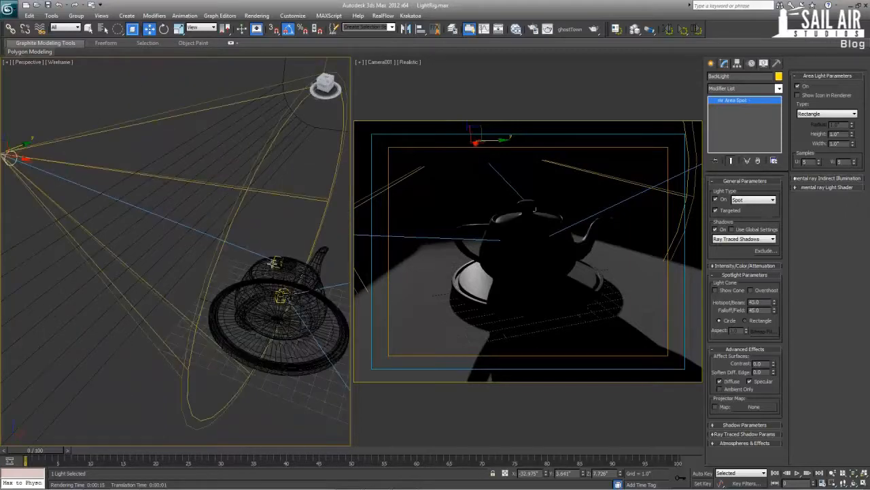
{"action": "left_click", "coordinate": [273, 262]}
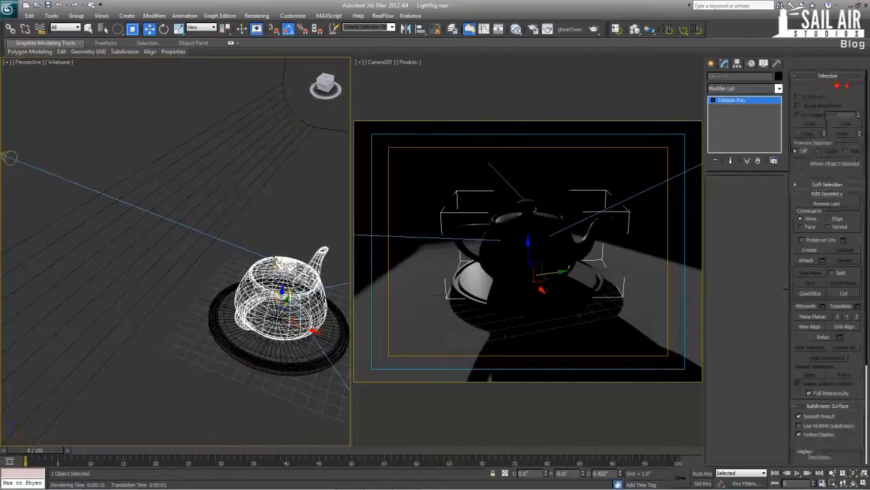
{"action": "left_click", "coordinate": [260, 257]}
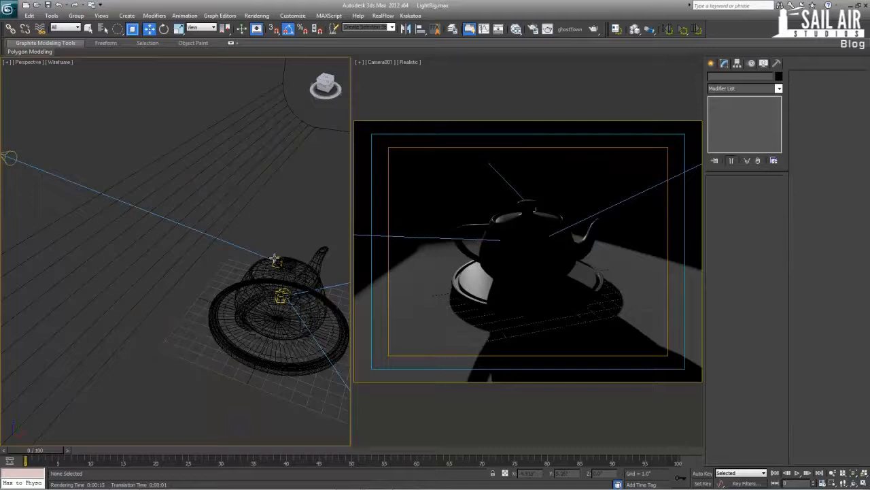
{"action": "left_click", "coordinate": [275, 260]}
{"action": "left_click", "coordinate": [276, 261]}
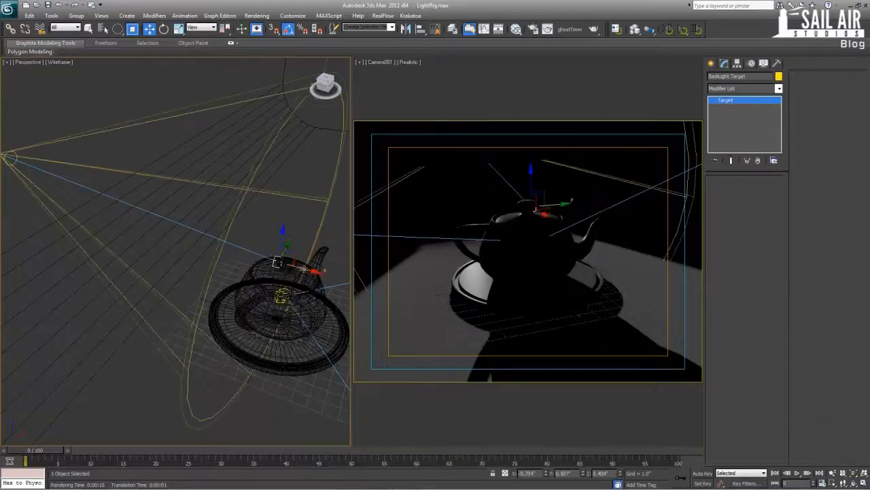
{"action": "left_click_drag", "start_coordinate": [277, 263], "coordinate": [263, 236]}
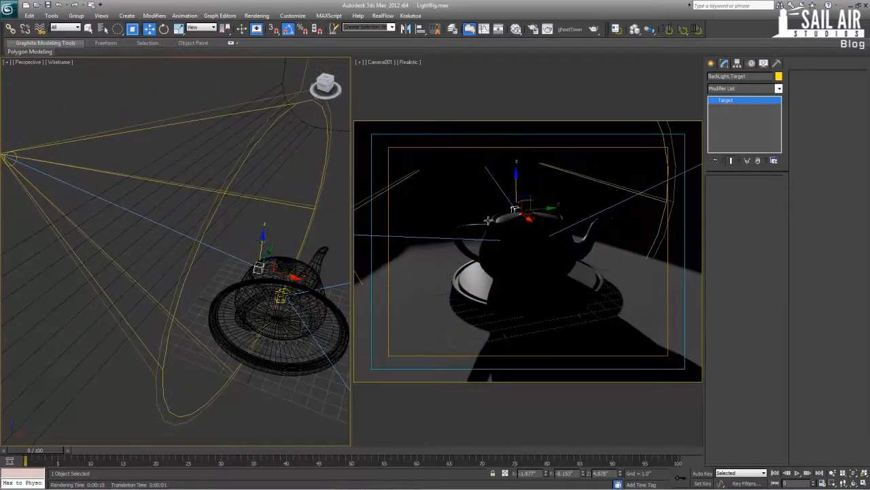
- Set the back light's multiplier to 2.0 and lower the light to about Z 7.1
{"action": "left_click", "coordinate": [12, 155]}
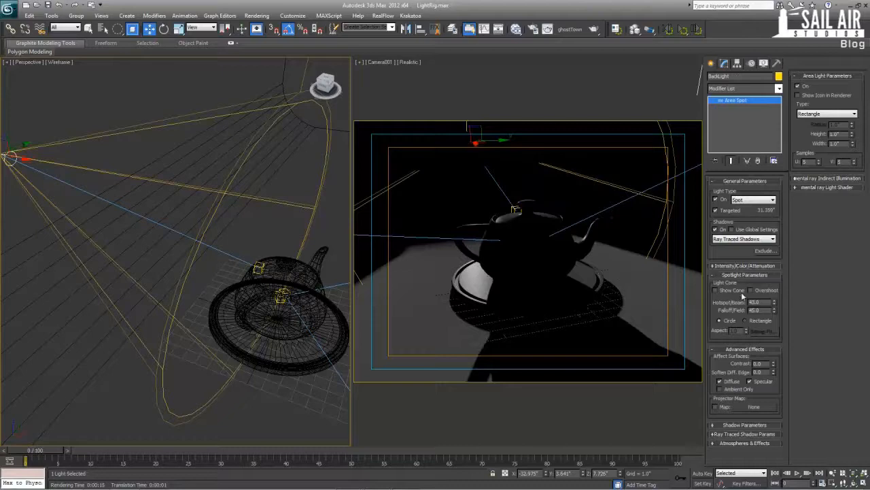
{"action": "left_click", "coordinate": [746, 266]}
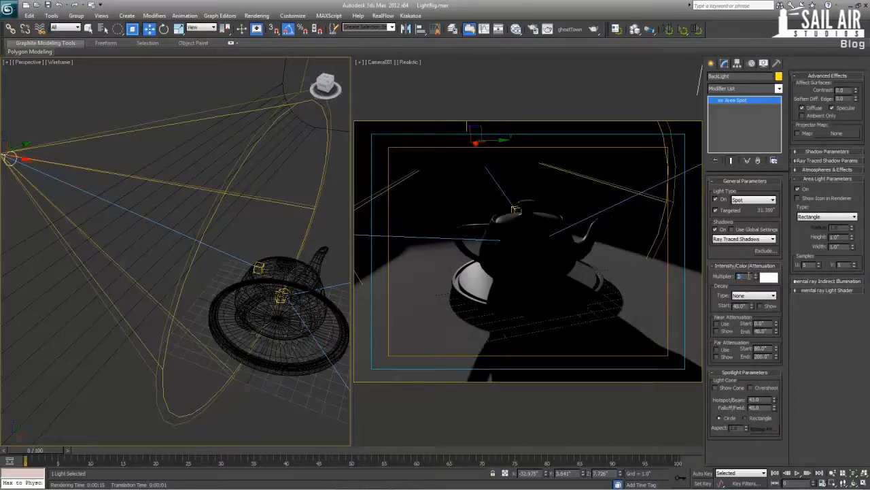
{"action": "key", "text": "Return"}
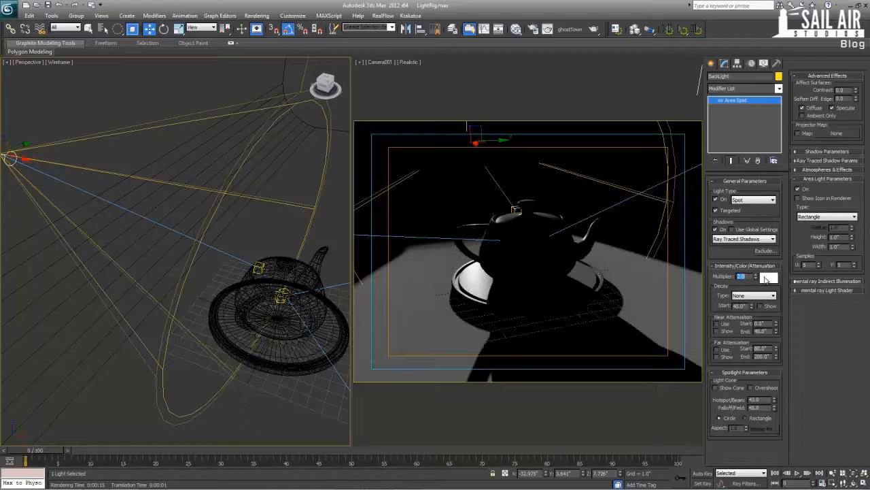
{"action": "left_click", "coordinate": [766, 279]}
{"action": "left_click", "coordinate": [356, 134]}
{"action": "middle_click_drag", "start_coordinate": [5, 140], "coordinate": [22, 141]}
{"action": "left_click_drag", "start_coordinate": [22, 159], "coordinate": [4, 138]}
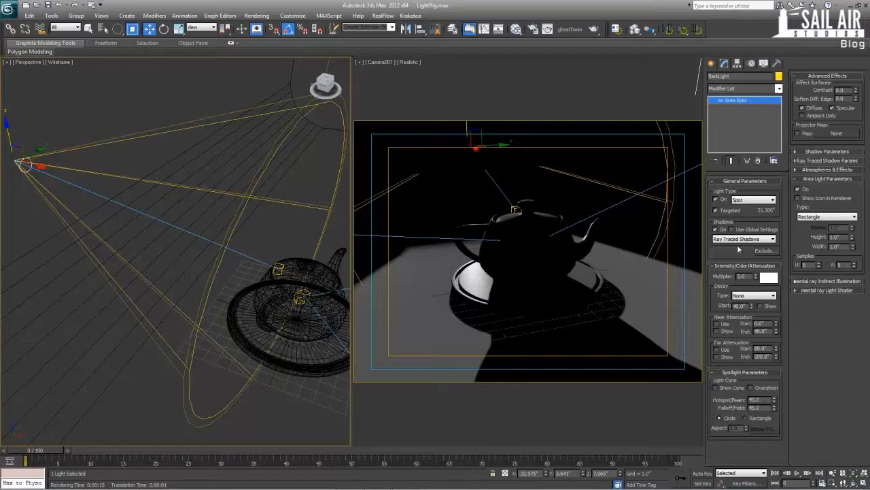
- Set the back light's decay type to Inverse Square with a decay start of 30 inches
{"action": "left_click", "coordinate": [757, 298]}
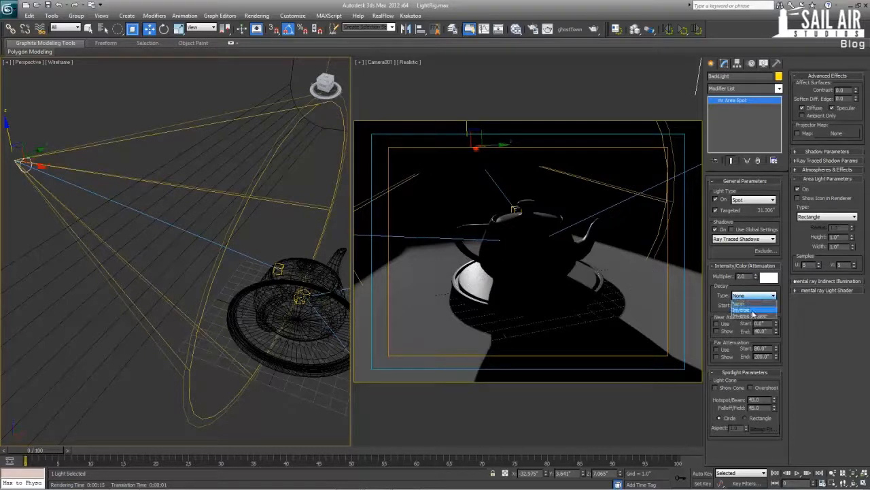
{"action": "left_click", "coordinate": [751, 317]}
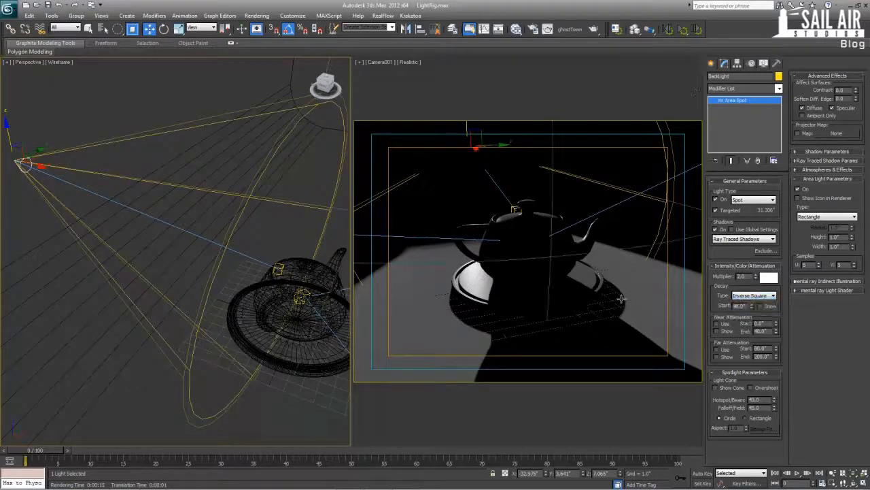
{"action": "right_click", "coordinate": [571, 291]}
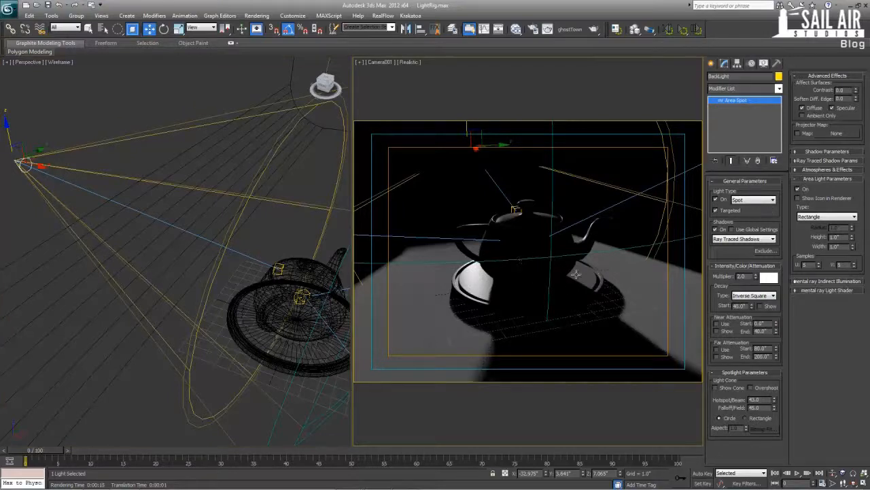
{"action": "mouse_move", "coordinate": [751, 307]}
{"action": "left_mouse_down"}
{"action": "mouse_move", "coordinate": [749, 337]}
{"action": "mouse_move", "coordinate": [750, 276]}
{"action": "mouse_move", "coordinate": [747, 304]}
{"action": "left_mouse_up"}
{"action": "double_click", "coordinate": [741, 306]}
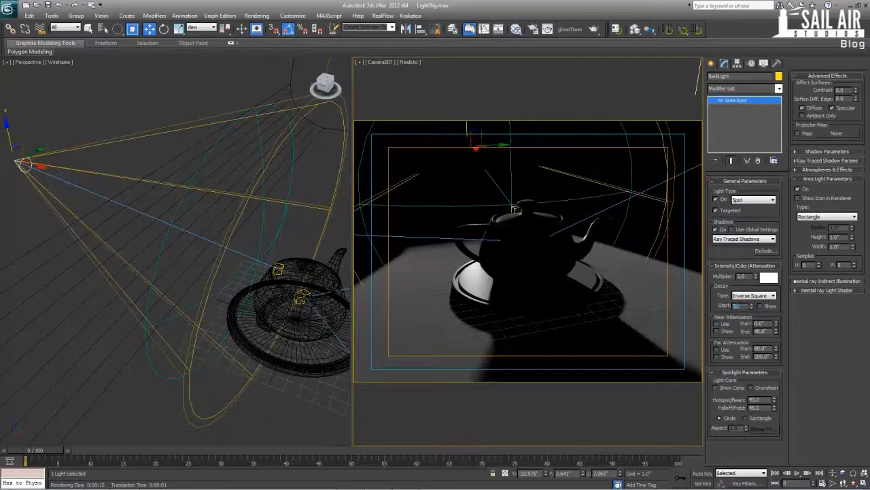
{"action": "type", "text": "30"}
{"action": "key", "text": "Return"}
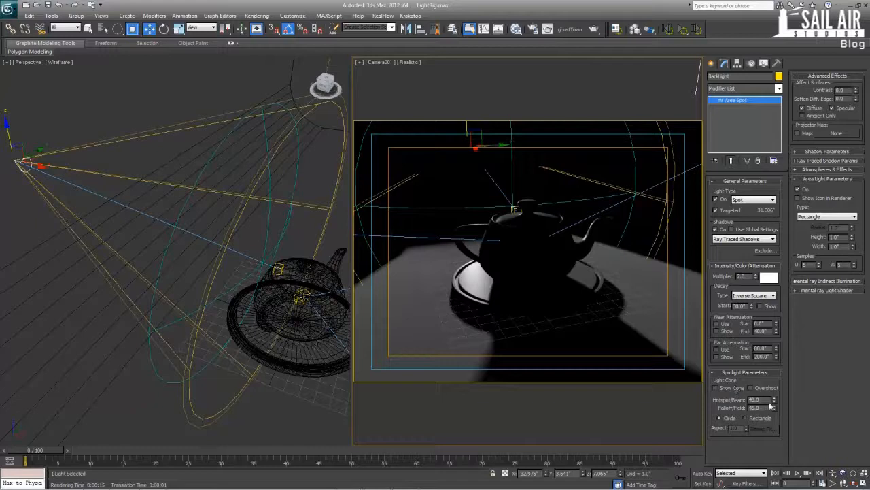
- Set the back light's cone to a hotspot of 18 and a falloff of 120
{"action": "left_click_drag", "start_coordinate": [773, 406], "coordinate": [762, 27]}
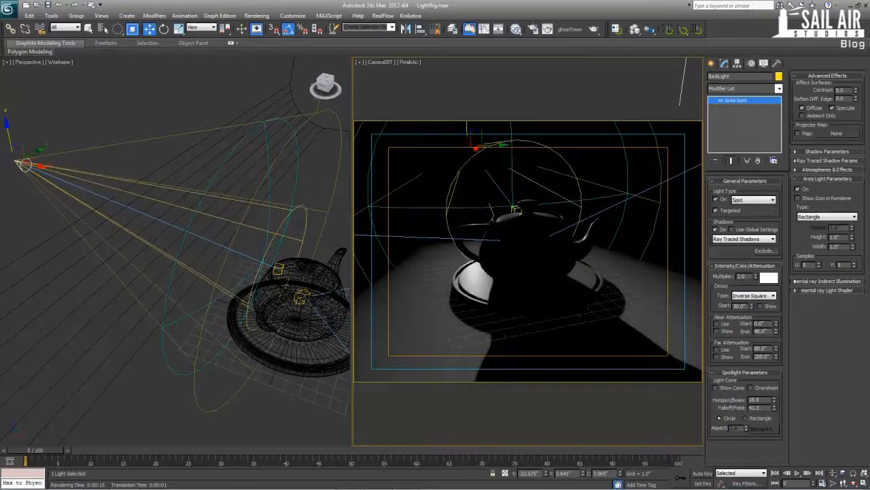
{"action": "left_click", "coordinate": [769, 400]}
{"action": "type", "text": "18"}
{"action": "key", "text": "Return"}
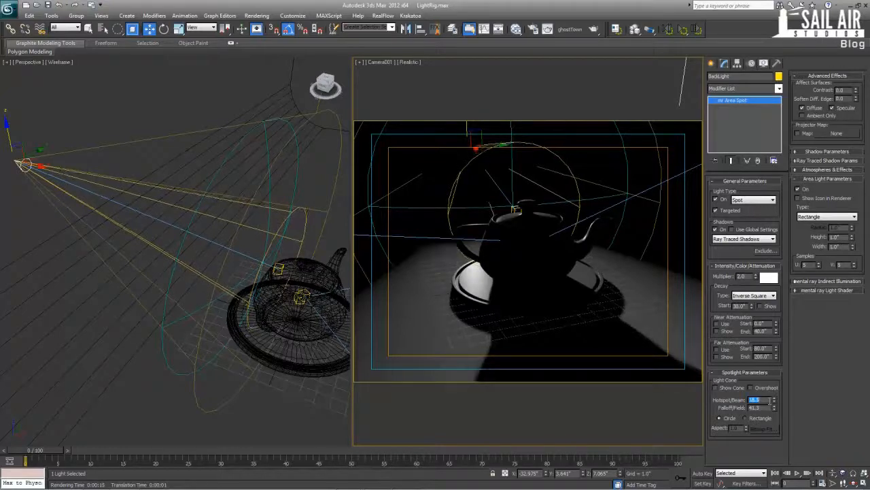
{"action": "left_click_drag", "start_coordinate": [775, 408], "coordinate": [769, 90]}
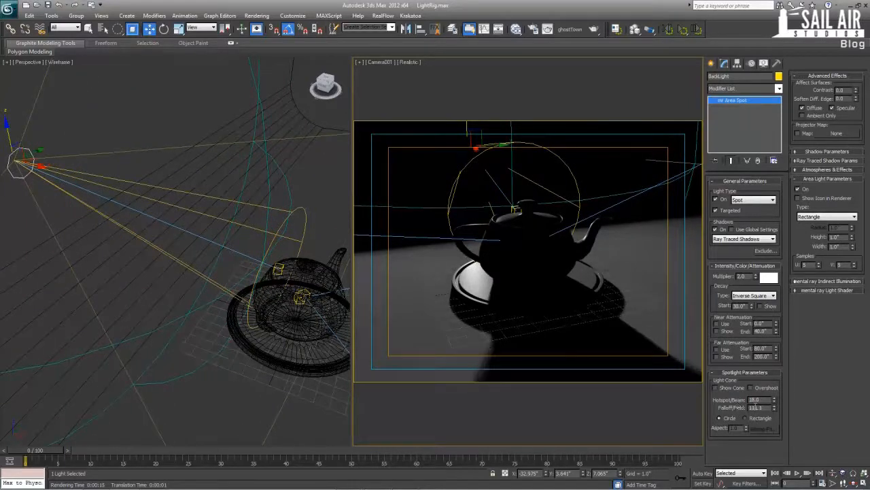
{"action": "key", "text": "Return"}
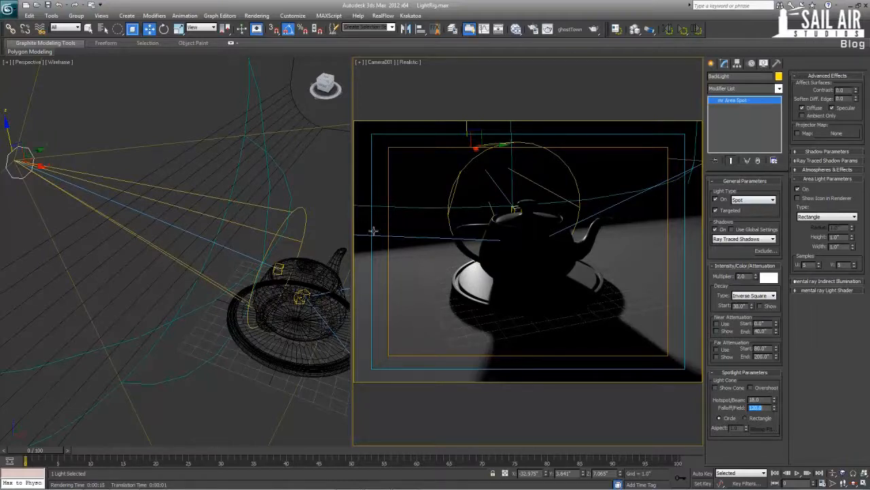
- Set the back light's contrast to 25 in its advanced effects
{"action": "left_click_drag", "start_coordinate": [496, 146], "coordinate": [496, 145]}
{"action": "left_click", "coordinate": [833, 108]}
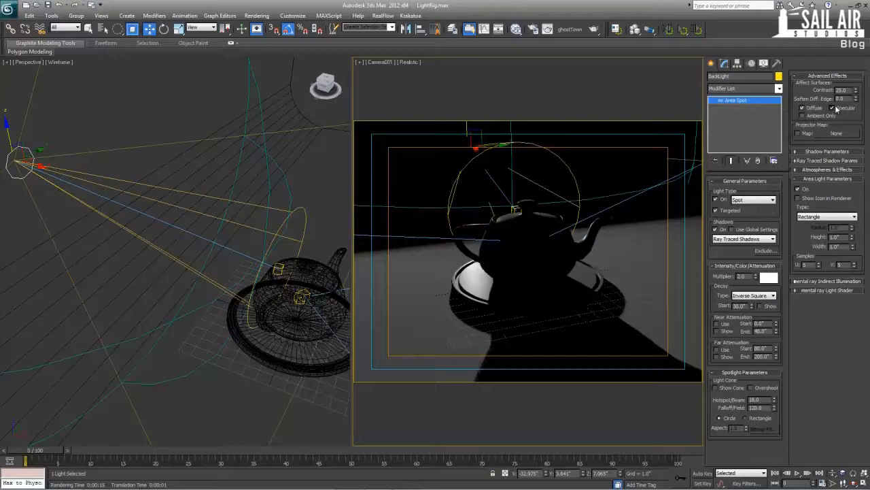
- Compare the back light's effect on the teapot by toggling Ambient Only, Specular and Diffuse off and on
{"action": "left_click", "coordinate": [809, 115]}
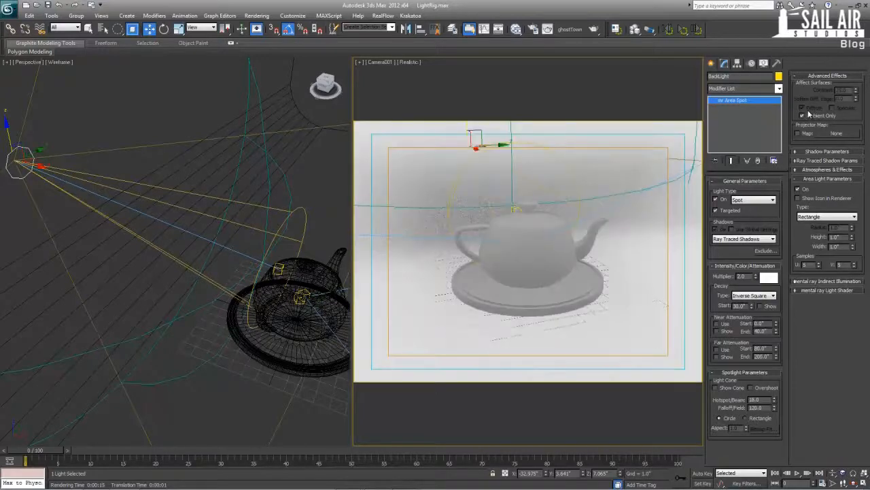
{"action": "left_click", "coordinate": [809, 115]}
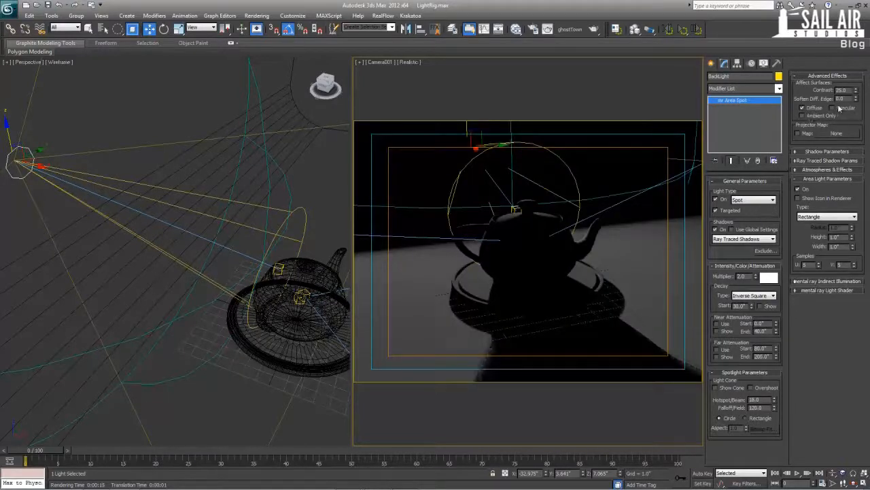
{"action": "left_click", "coordinate": [839, 108]}
{"action": "left_click", "coordinate": [816, 110]}
{"action": "left_click", "coordinate": [816, 110]}
{"action": "left_click", "coordinate": [816, 110]}
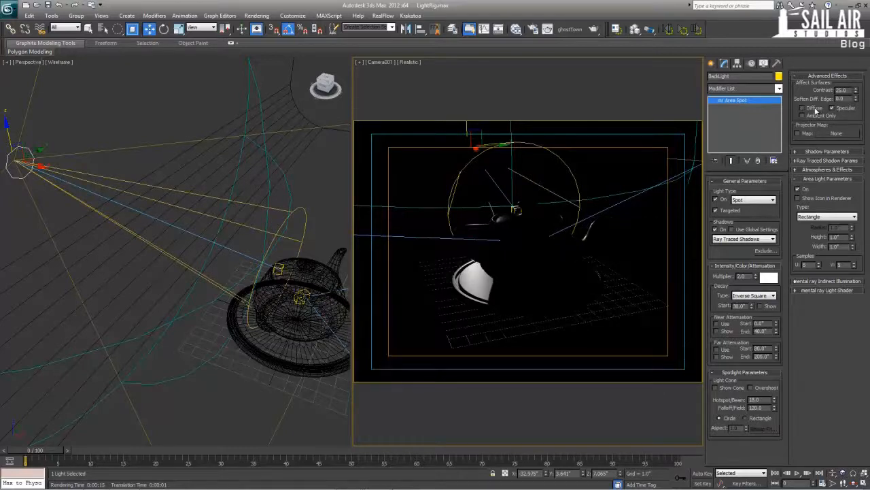
{"action": "left_click", "coordinate": [816, 110]}
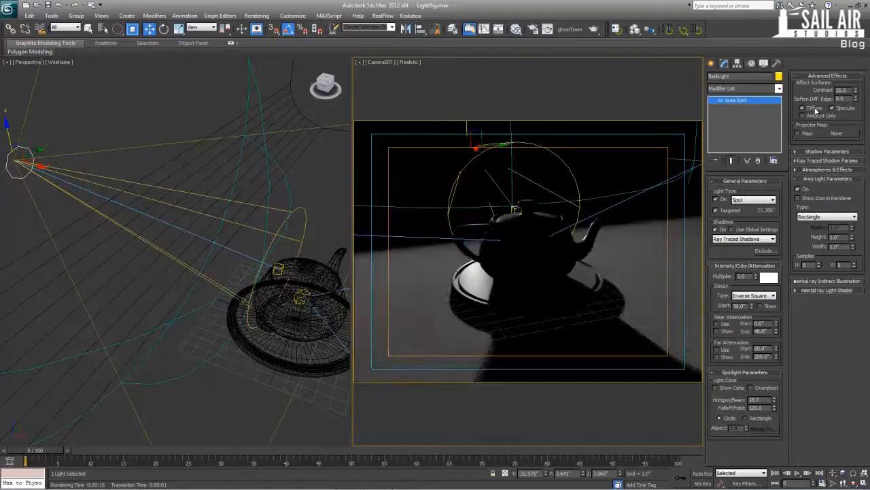
{"action": "left_click", "coordinate": [851, 109]}
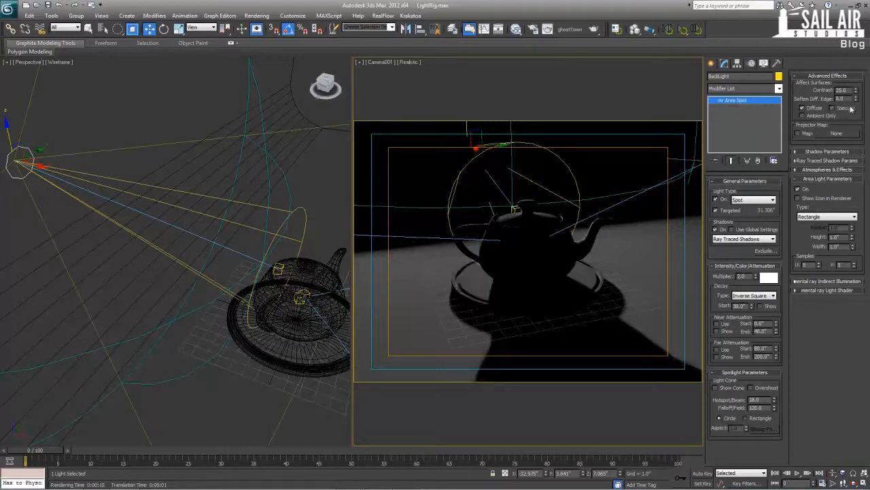
{"action": "left_click", "coordinate": [851, 108]}
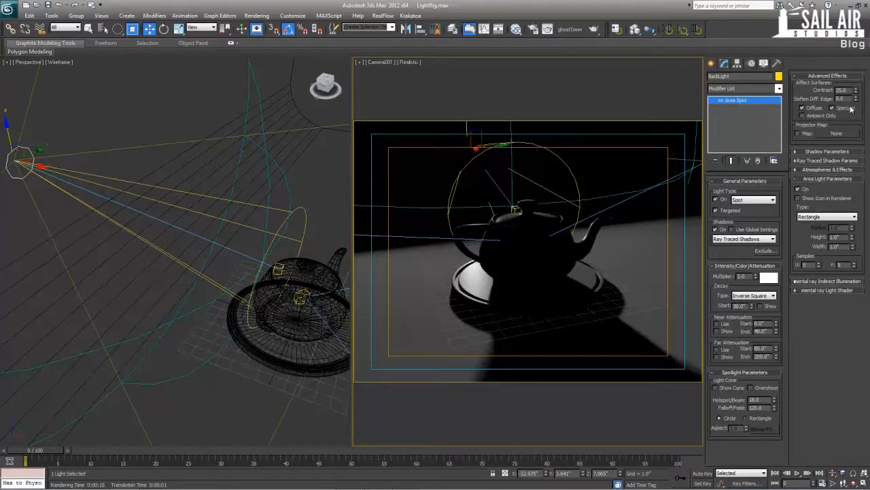
{"action": "left_click", "coordinate": [851, 108]}
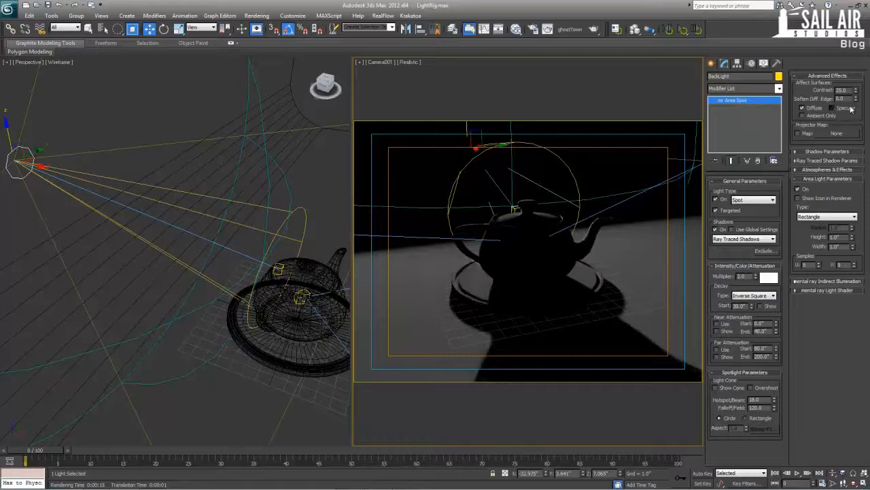
{"action": "left_click", "coordinate": [850, 109]}
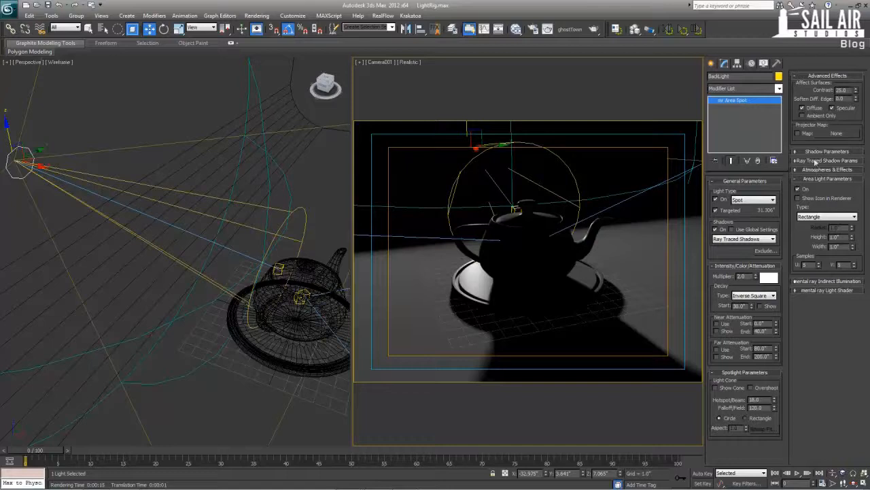
- Change the back light's area shape to Disc with a radius of 5 inches
{"action": "left_click", "coordinate": [815, 216]}
{"action": "left_click", "coordinate": [810, 231]}
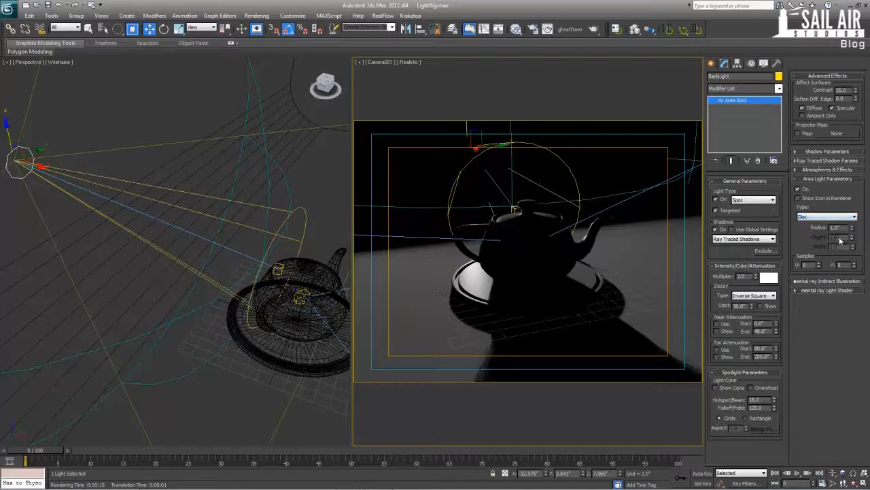
{"action": "left_click", "coordinate": [835, 227]}
{"action": "type", "text": "5"}
{"action": "key", "text": "Return"}
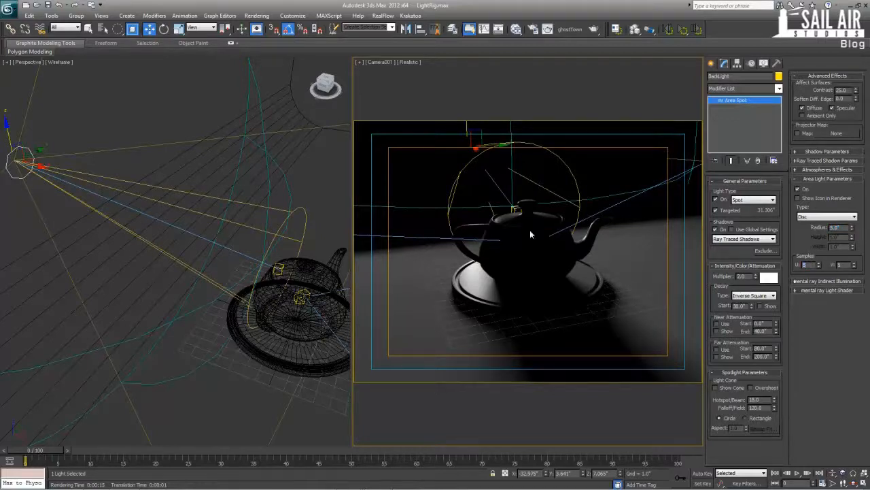
- Turn the camera-right spot light back on to check it together with the back light
{"action": "scroll", "coordinate": [234, 314], "scroll_direction": "down", "scroll_amount": 7}
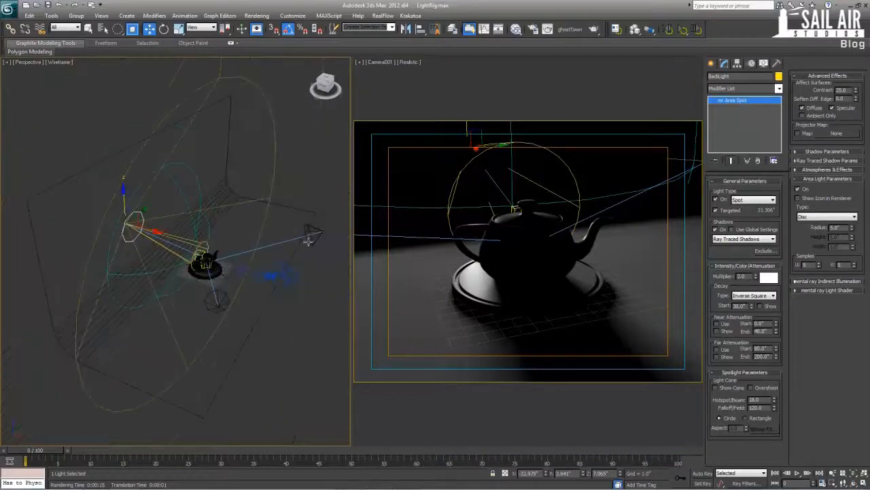
{"action": "left_click", "coordinate": [311, 230]}
{"action": "left_click", "coordinate": [719, 200]}
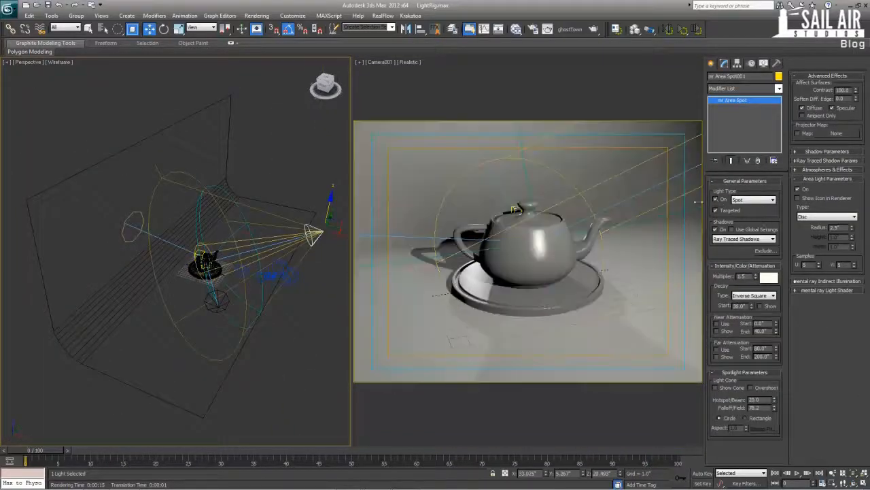
{"action": "right_click", "coordinate": [518, 244]}
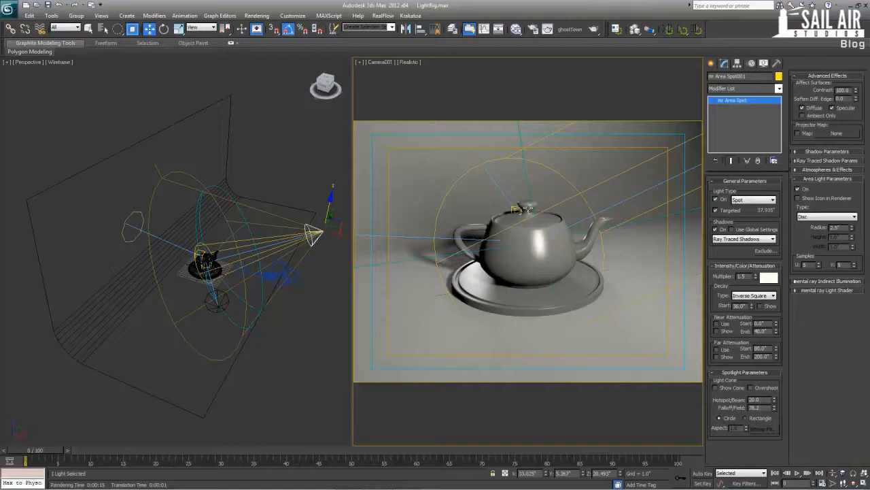
- Turn the fill light back on and set its multiplier to 0.25
{"action": "left_click", "coordinate": [205, 302]}
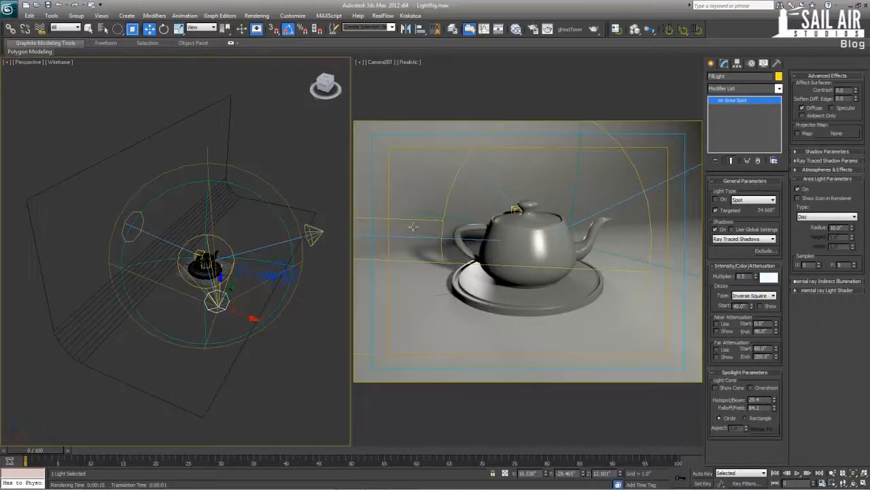
{"action": "left_click", "coordinate": [723, 200]}
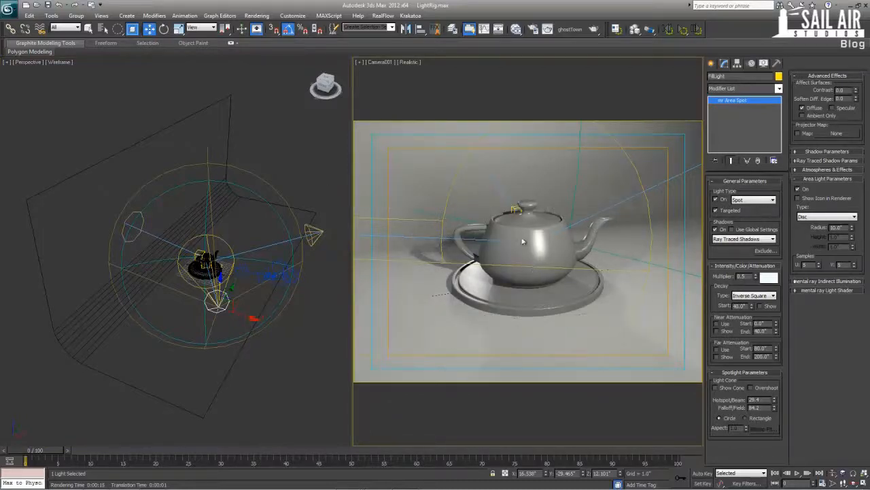
{"action": "double_click", "coordinate": [746, 277]}
{"action": "key", "text": "Return"}
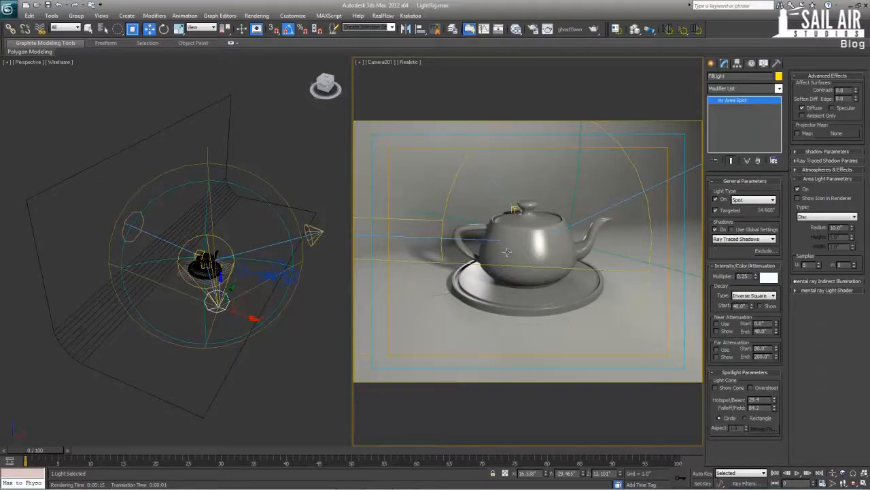
- Set the camera-right key light's disc area radius to 1.5 inches
{"action": "left_click", "coordinate": [313, 233]}
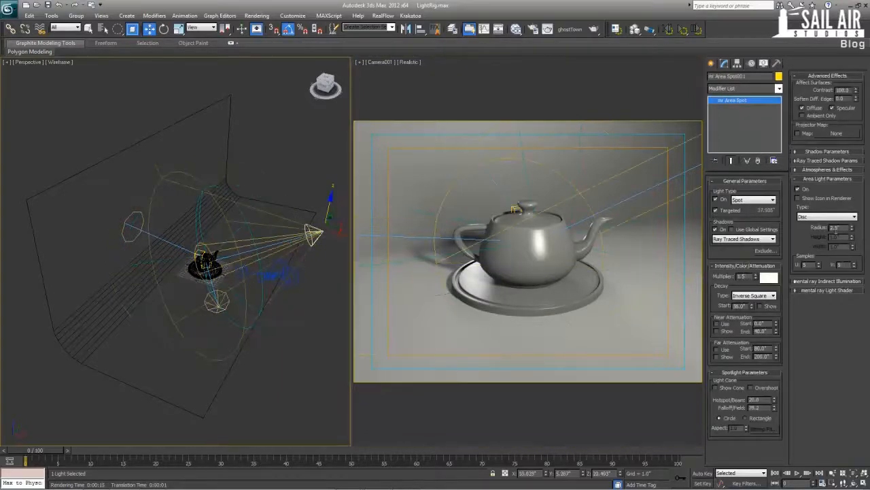
{"action": "right_click", "coordinate": [564, 250]}
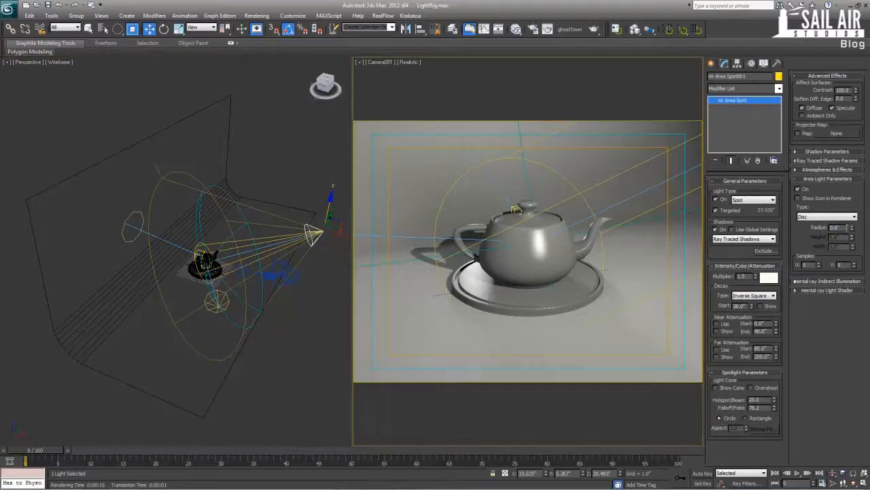
{"action": "left_click", "coordinate": [847, 228]}
{"action": "type", "text": "1.5"}
{"action": "key", "text": "Return"}
- Try a 2.5-inch disc radius on the key light, return it to 1.5 inches and render the camera view
{"action": "double_click", "coordinate": [842, 227]}
{"action": "type", "text": "2.5"}
{"action": "key", "text": "Return"}
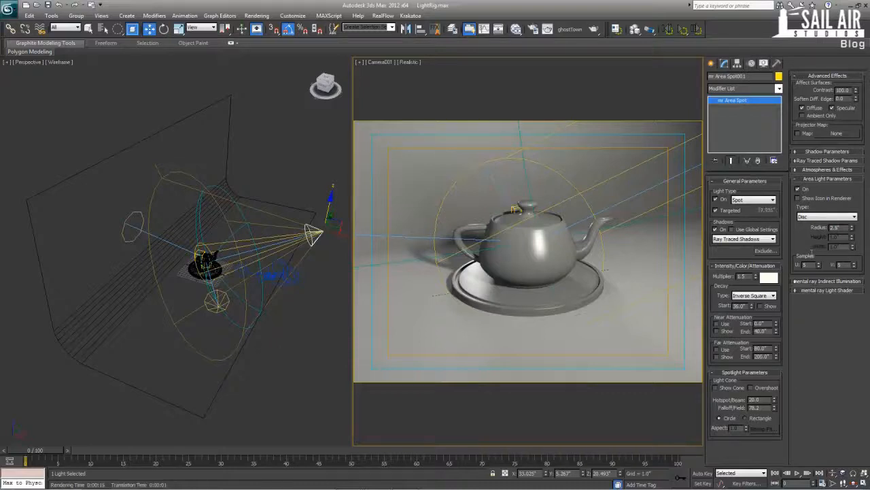
{"action": "double_click", "coordinate": [844, 229]}
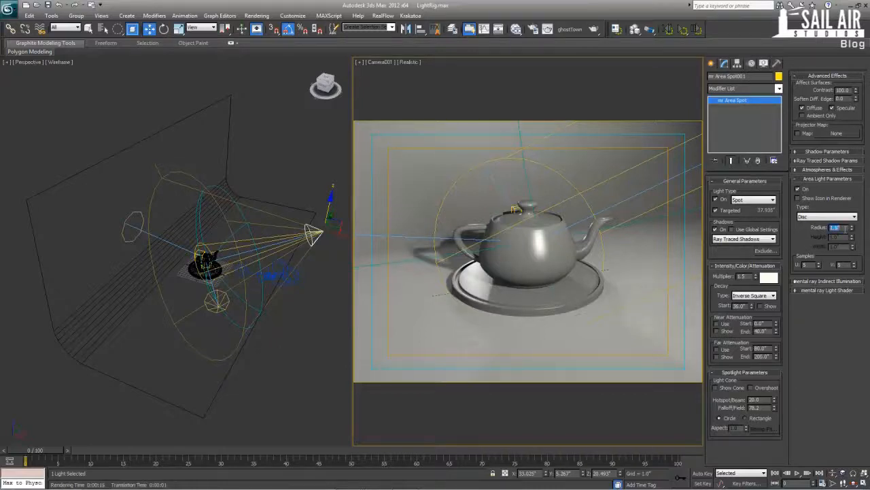
{"action": "key", "text": "Return"}
{"action": "key", "text": "shift+q"}
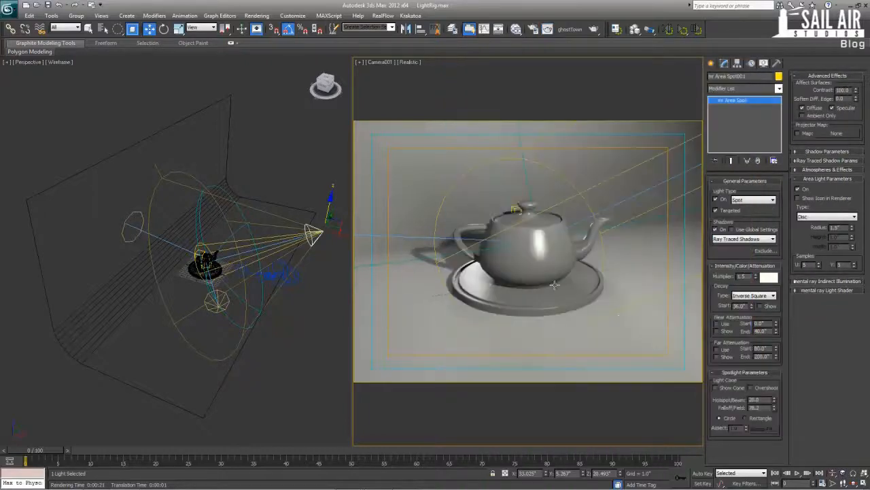
- Examine the Ambient Occlusion settings of the backdrop's WhiteSheet material and the Basic Gray material
{"action": "left_click", "coordinate": [666, 339]}
{"action": "key", "text": "m"}
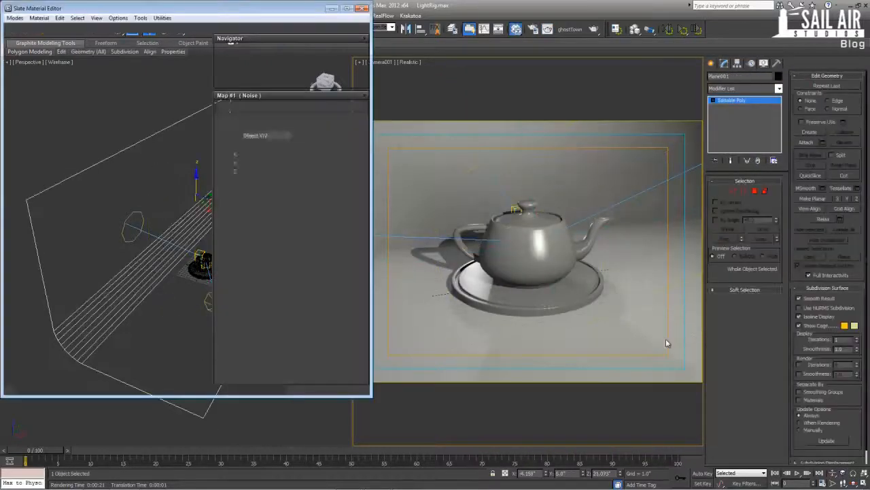
{"action": "double_click", "coordinate": [156, 94]}
{"action": "scroll", "coordinate": [271, 206], "scroll_direction": "down", "scroll_amount": 10}
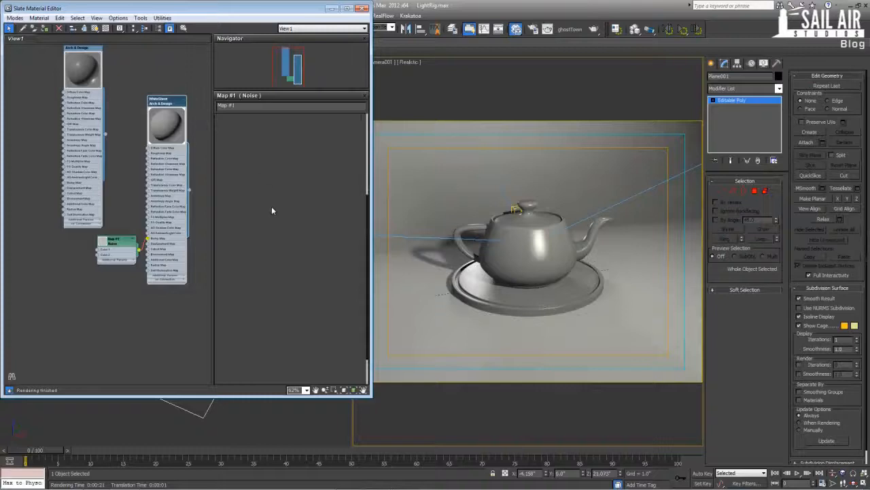
{"action": "left_click", "coordinate": [299, 299]}
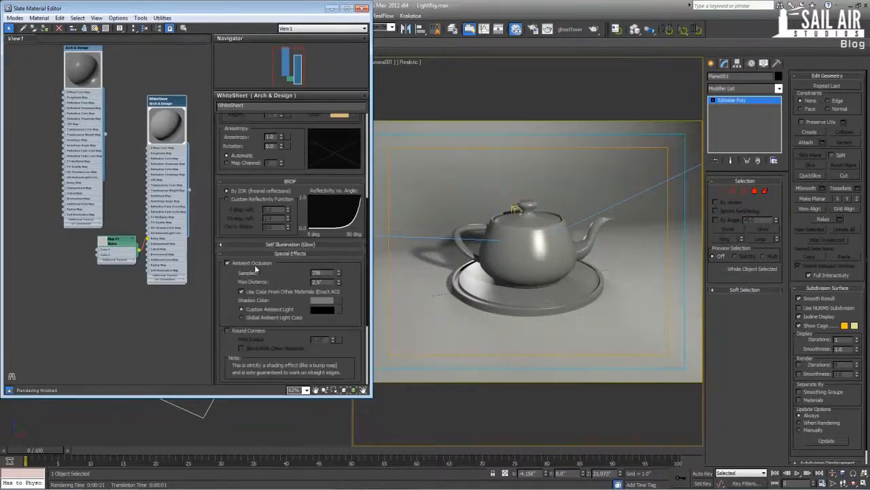
{"action": "double_click", "coordinate": [89, 60]}
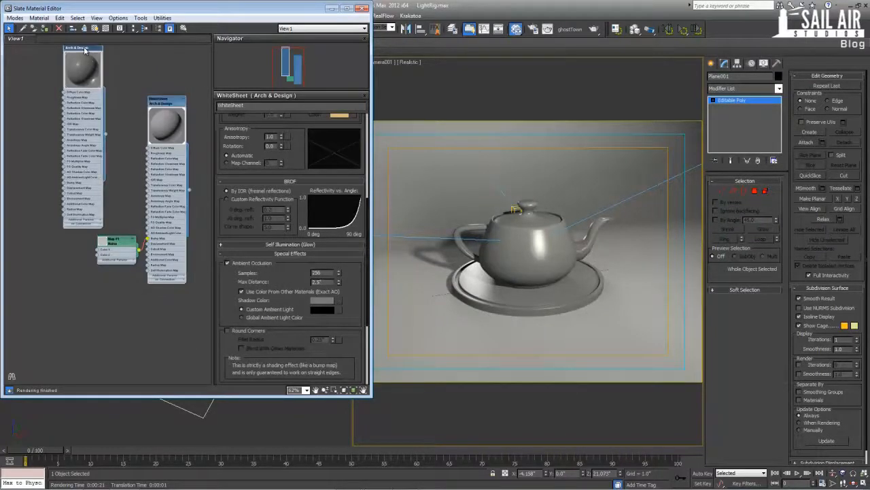
{"action": "scroll", "coordinate": [289, 279], "scroll_direction": "down", "scroll_amount": 2}
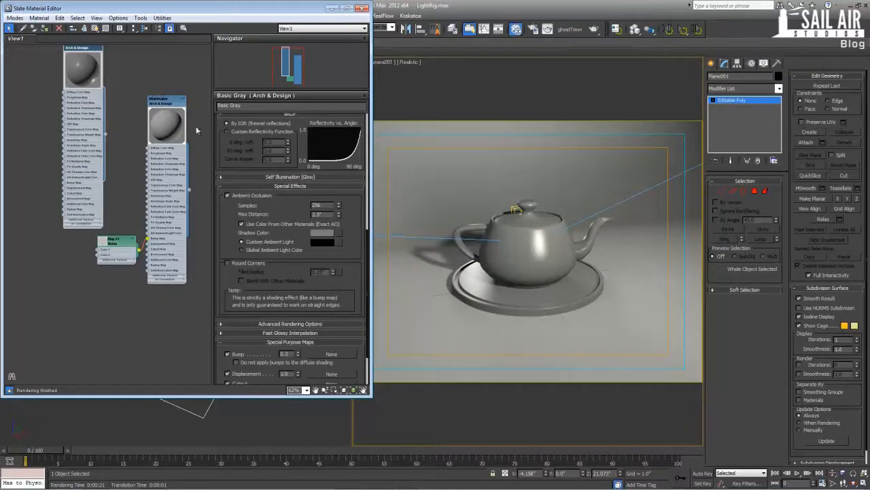
{"action": "double_click", "coordinate": [163, 104]}
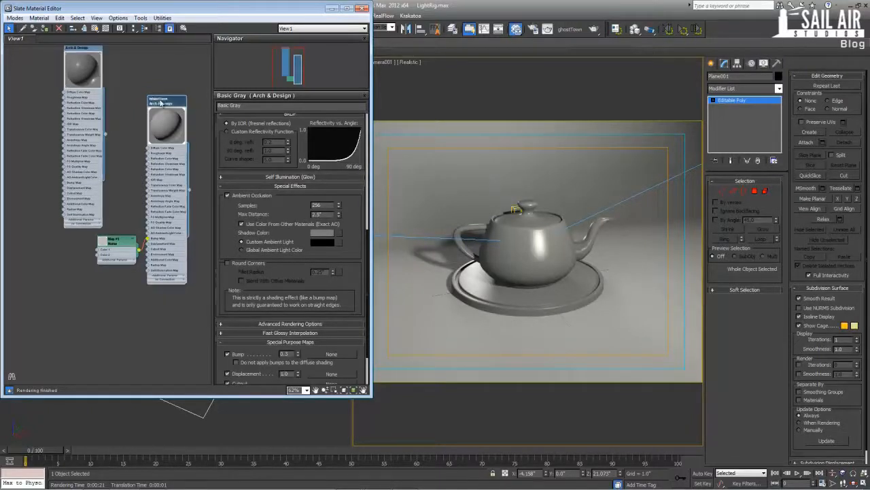
{"action": "left_click", "coordinate": [362, 9]}
- Open the mental ray render setup and bring up the Processing options containing Material Override
{"action": "left_click", "coordinate": [507, 303]}
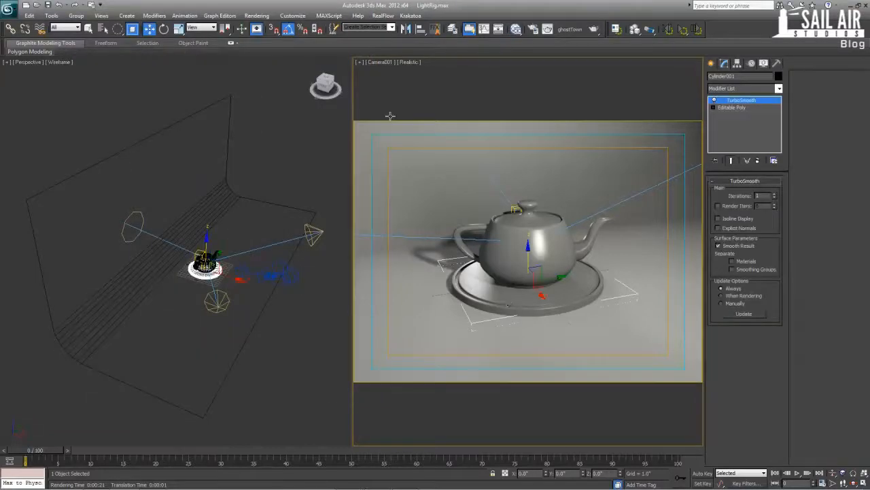
{"action": "left_click", "coordinate": [292, 14]}
{"action": "key", "text": "F10"}
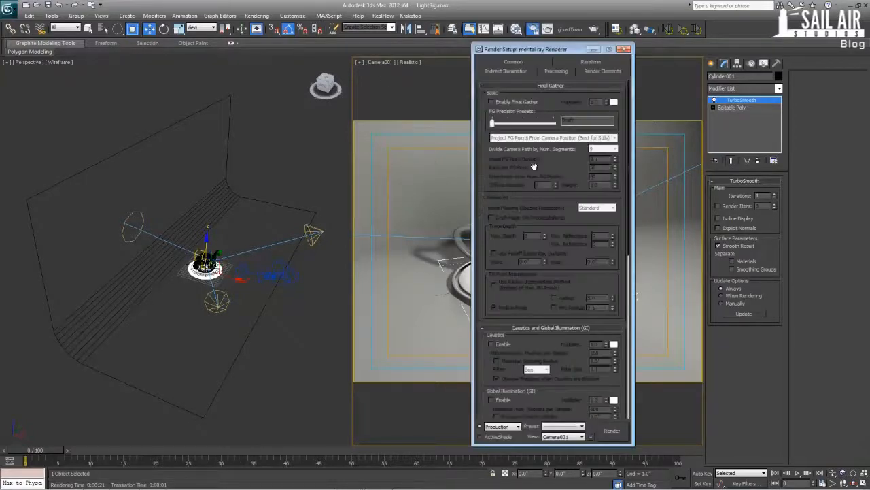
{"action": "left_click", "coordinate": [589, 72]}
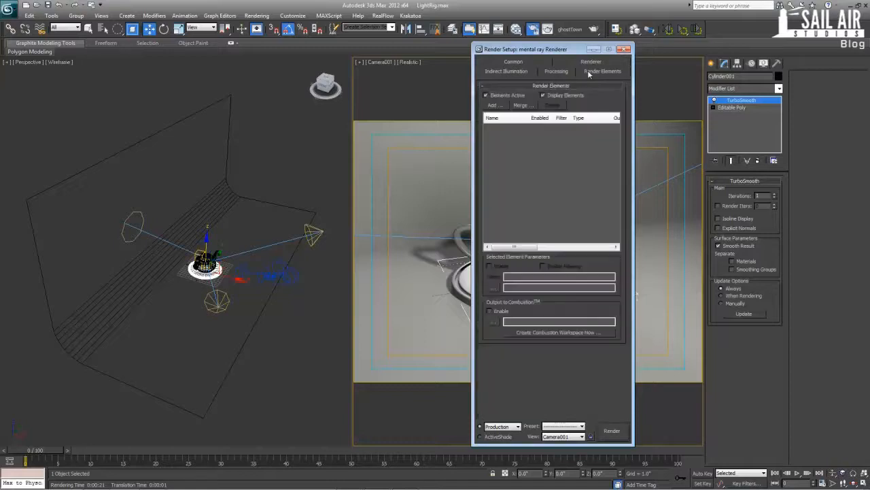
{"action": "left_click", "coordinate": [591, 62]}
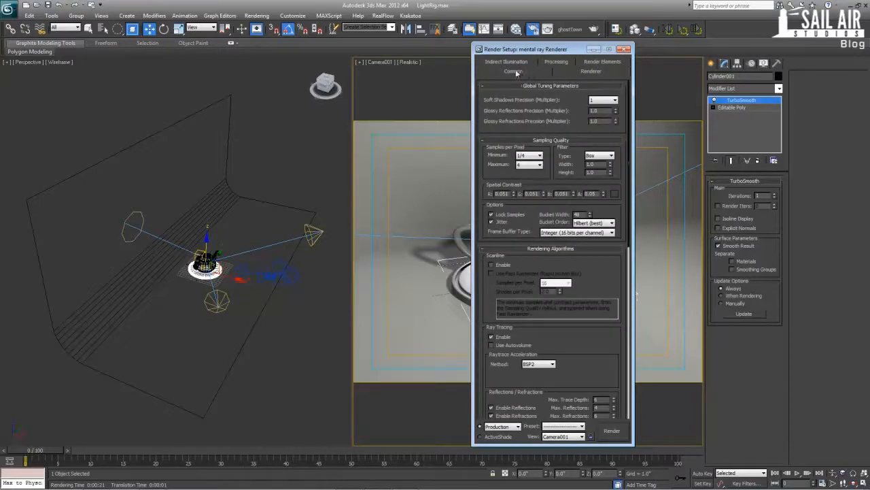
{"action": "left_click_drag", "start_coordinate": [577, 257], "coordinate": [577, 279]}
{"action": "left_click", "coordinate": [557, 61]}
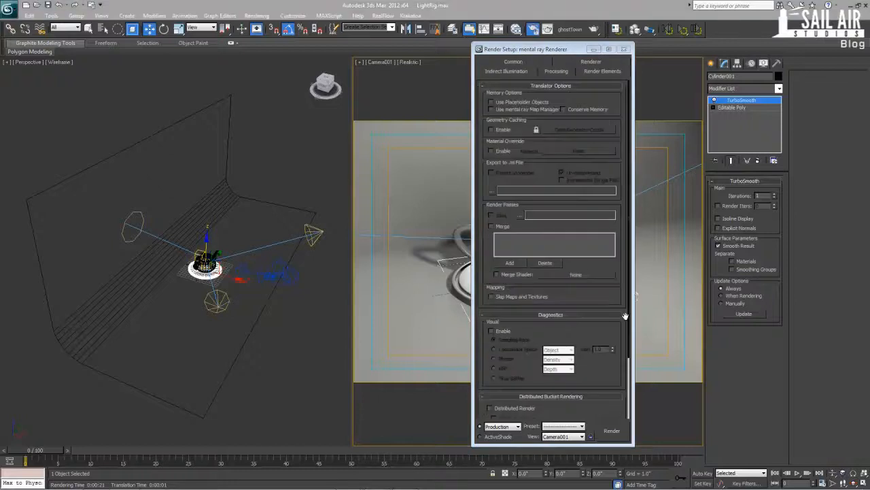
- Try a test render with Material Override enabled and a new mental ray material assigned, and cancel the render
{"action": "left_click", "coordinate": [504, 151]}
{"action": "left_click", "coordinate": [597, 152]}
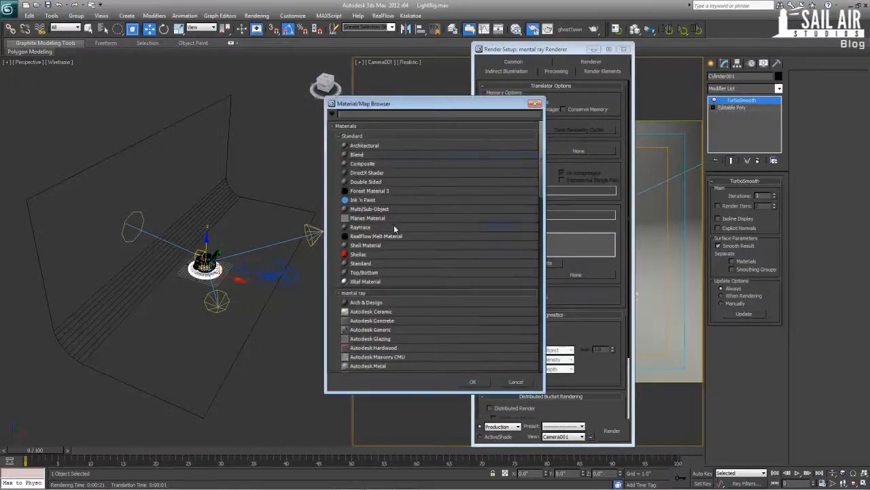
{"action": "mouse_move", "coordinate": [542, 184]}
{"action": "left_mouse_down"}
{"action": "mouse_move", "coordinate": [542, 234]}
{"action": "mouse_move", "coordinate": [542, 173]}
{"action": "left_mouse_up"}
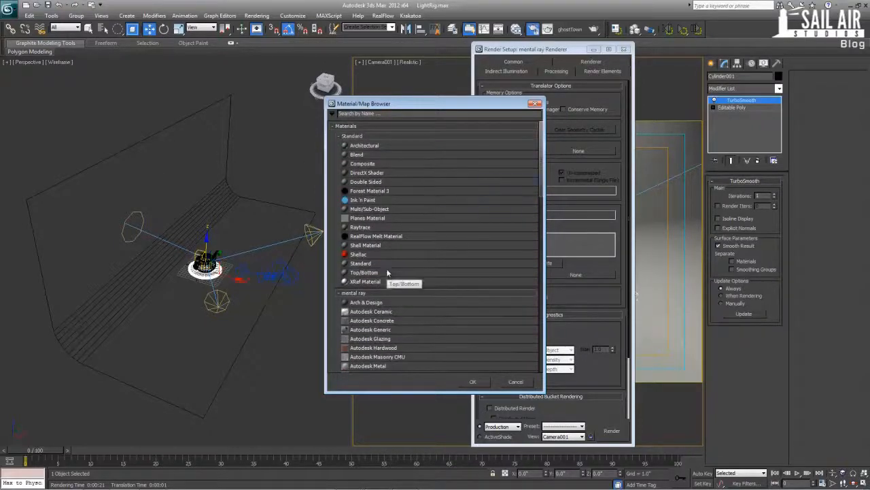
{"action": "scroll", "coordinate": [394, 298], "scroll_direction": "down", "scroll_amount": 5}
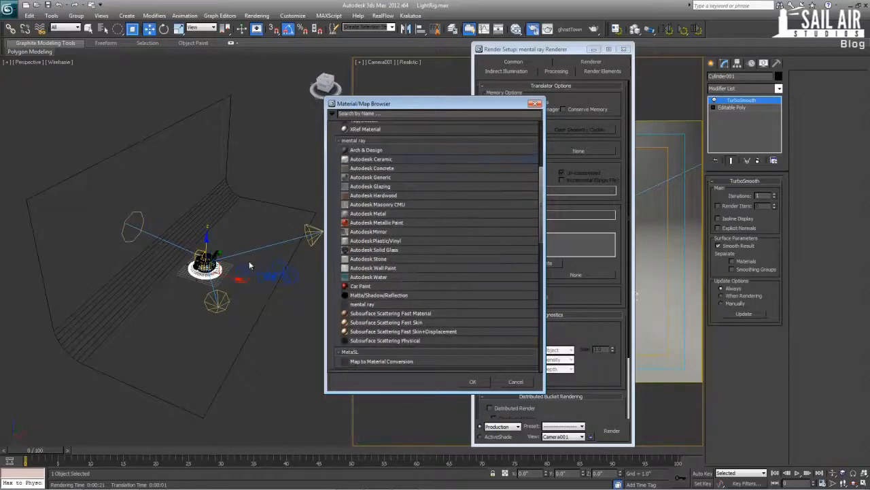
{"action": "double_click", "coordinate": [371, 298]}
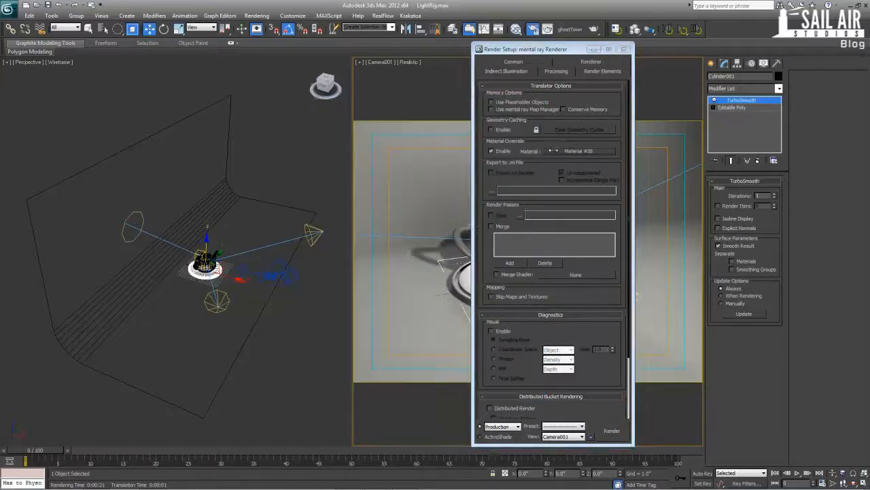
{"action": "key", "text": "shift+q"}
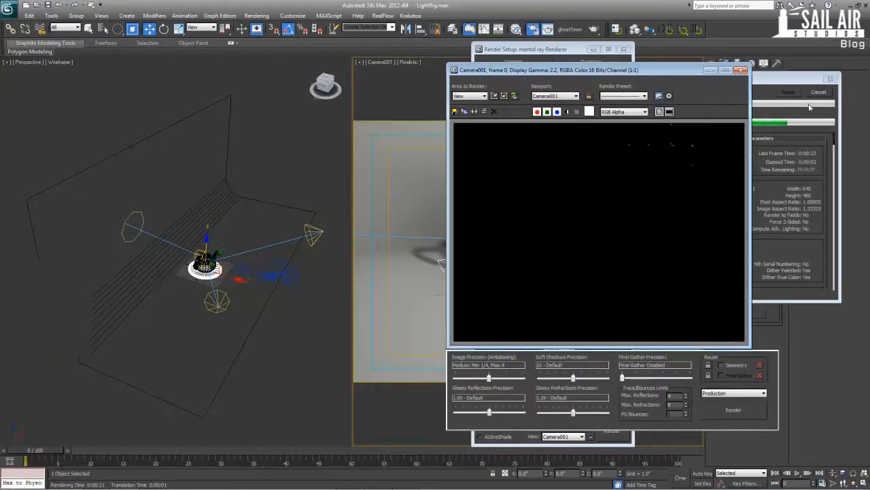
{"action": "left_click", "coordinate": [818, 91]}
{"action": "left_click", "coordinate": [741, 70]}
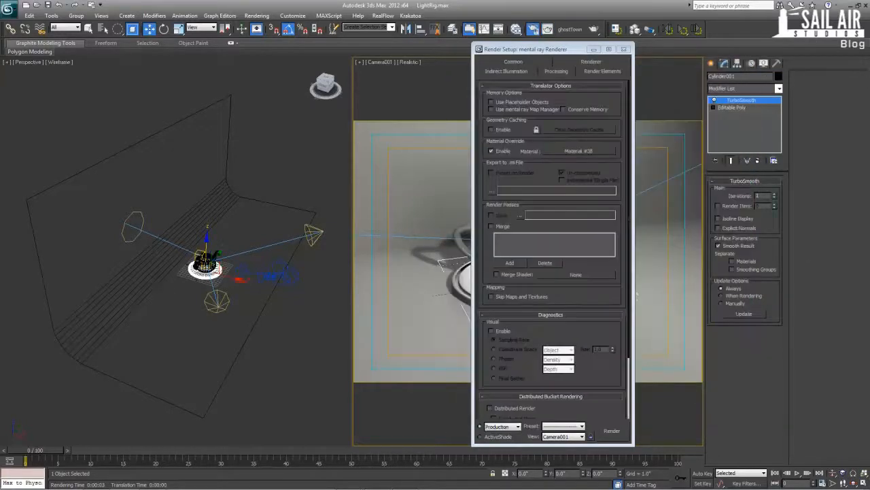
- Create an Ambient/Reflective Occlusion map in the material editor and open its parameters
{"action": "key", "text": "m"}
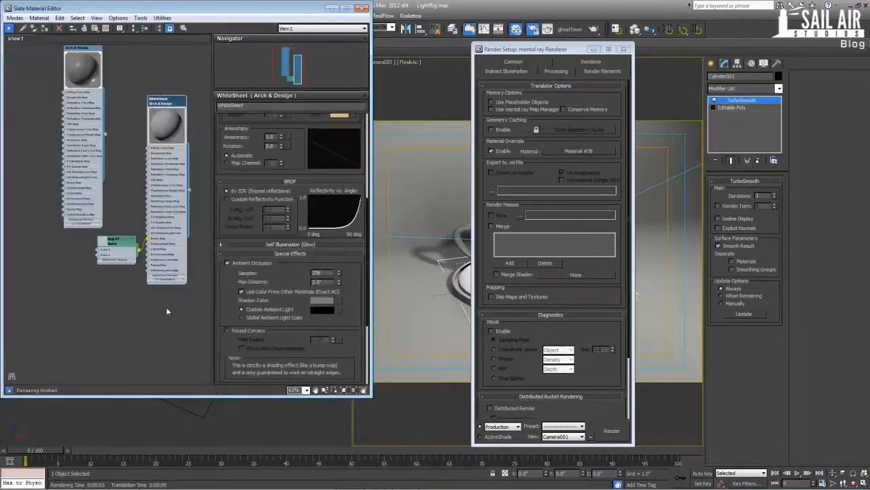
{"action": "right_click", "coordinate": [167, 309]}
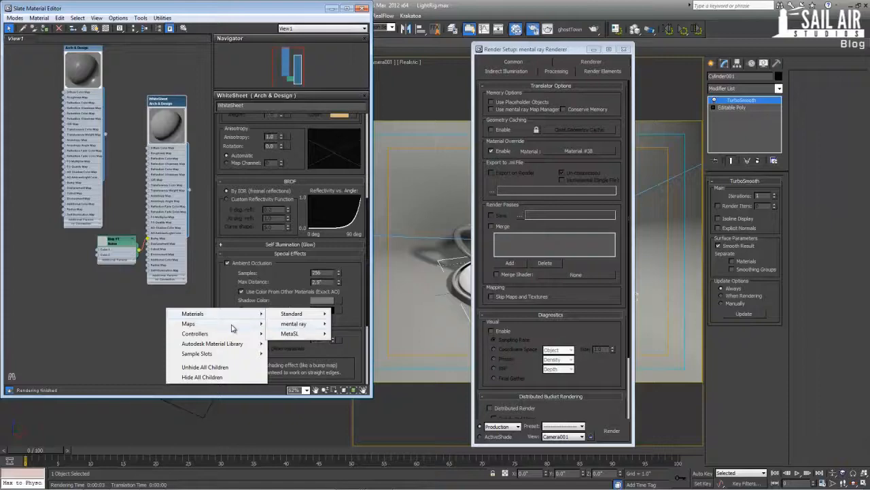
{"action": "mouse_move", "coordinate": [231, 327]}
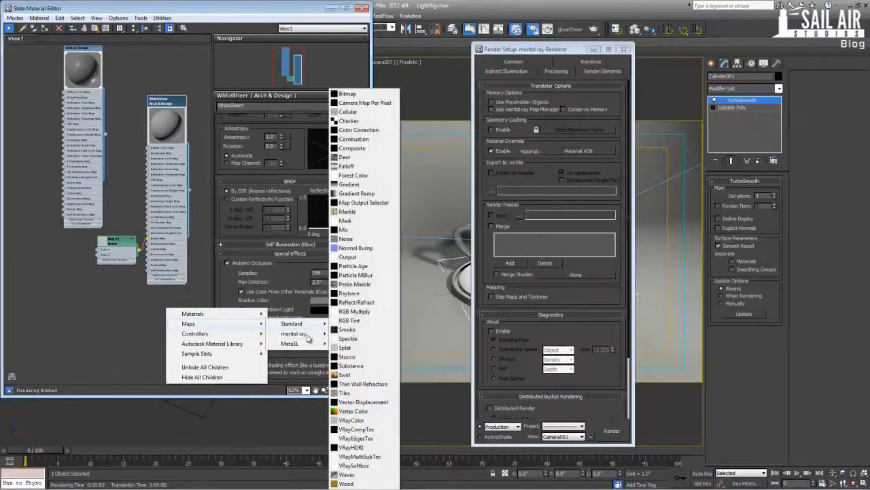
{"action": "mouse_move", "coordinate": [308, 338]}
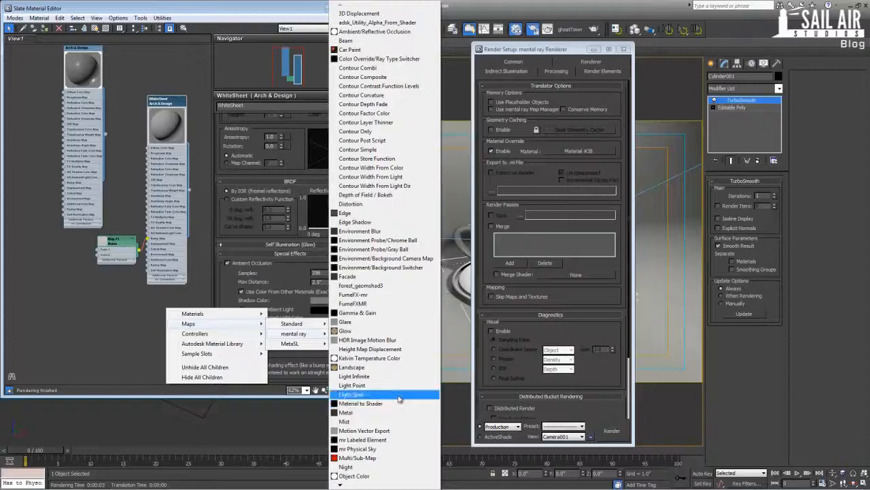
{"action": "left_click", "coordinate": [393, 31]}
{"action": "middle_click_drag", "start_coordinate": [146, 286], "coordinate": [130, 161]}
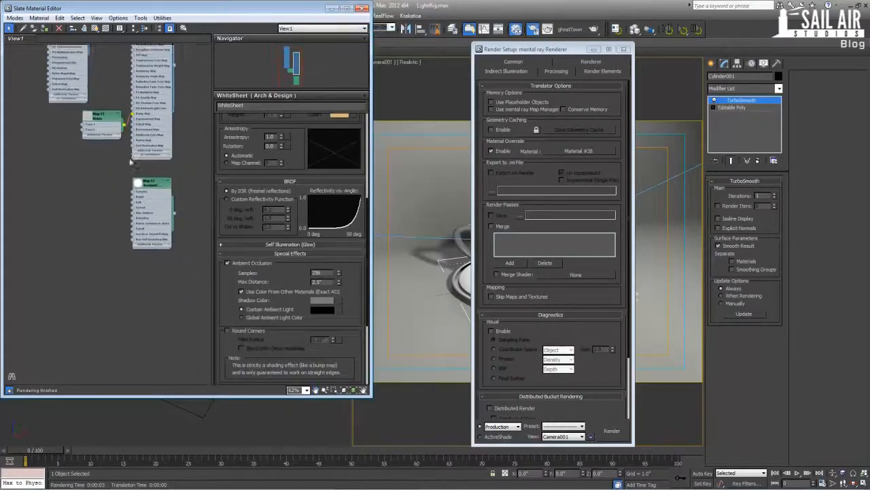
{"action": "scroll", "coordinate": [139, 181], "scroll_direction": "up", "scroll_amount": 2}
{"action": "double_click", "coordinate": [163, 185]}
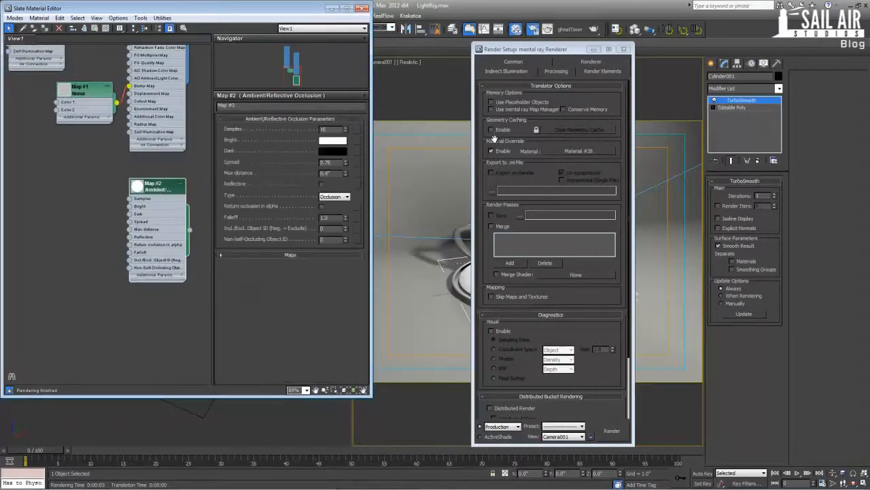
- Try to wire the occlusion map to the material override, and clear the override's current material
{"action": "left_click_drag", "start_coordinate": [189, 231], "coordinate": [572, 155]}
{"action": "right_click", "coordinate": [573, 154]}
{"action": "left_click", "coordinate": [591, 176]}
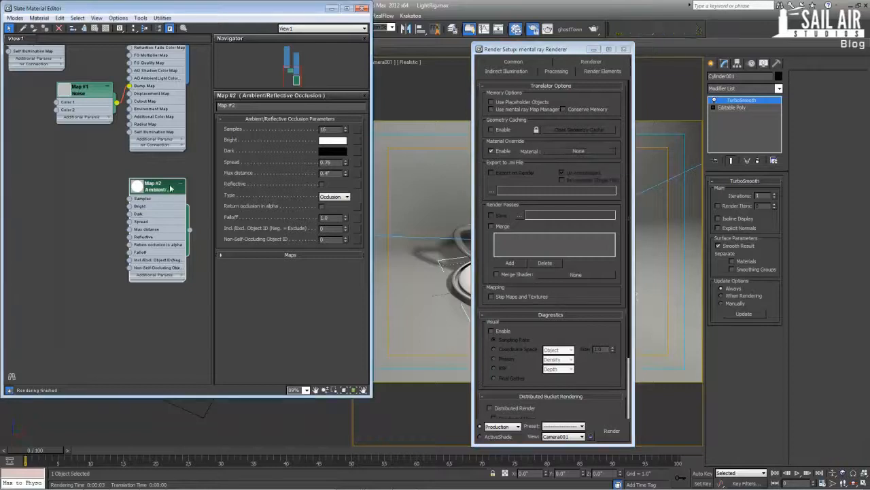
{"action": "left_click", "coordinate": [578, 151]}
{"action": "left_click", "coordinate": [535, 105]}
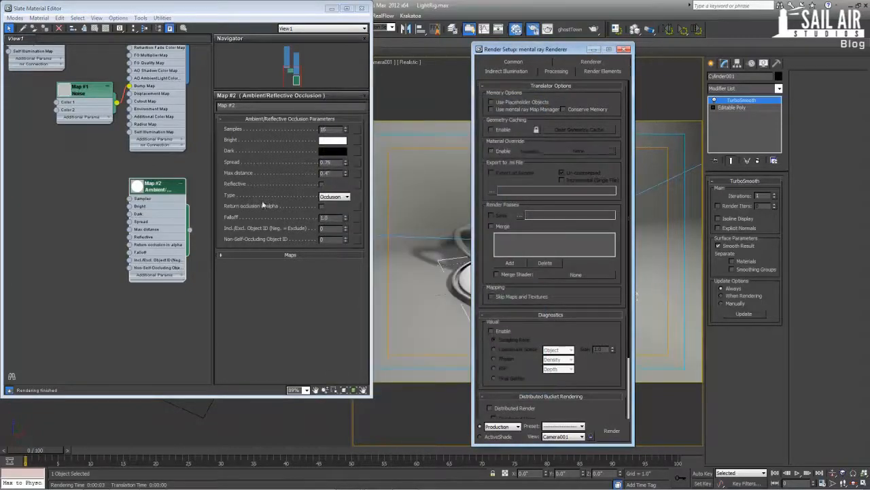
- Enable Material Override and assign it a Standard material with the occlusion map as its diffuse color
{"action": "left_click_drag", "start_coordinate": [157, 189], "coordinate": [119, 190]}
{"action": "left_click", "coordinate": [492, 151]}
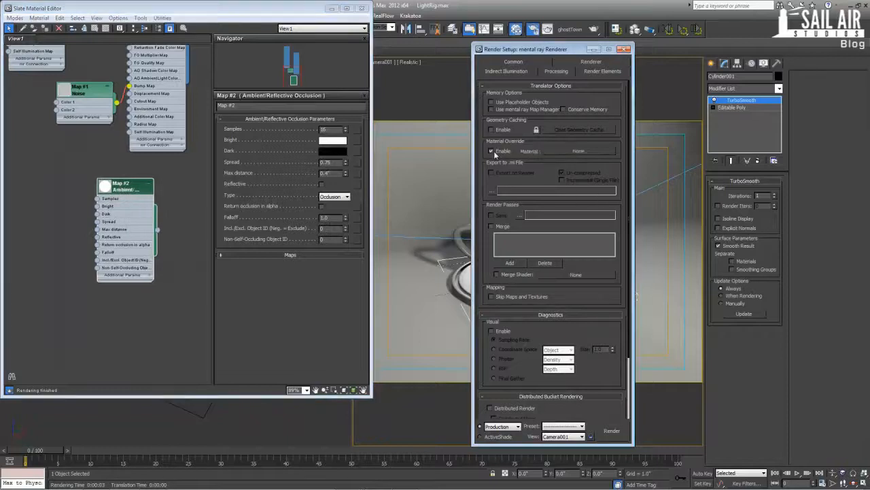
{"action": "left_click_drag", "start_coordinate": [158, 229], "coordinate": [570, 154]}
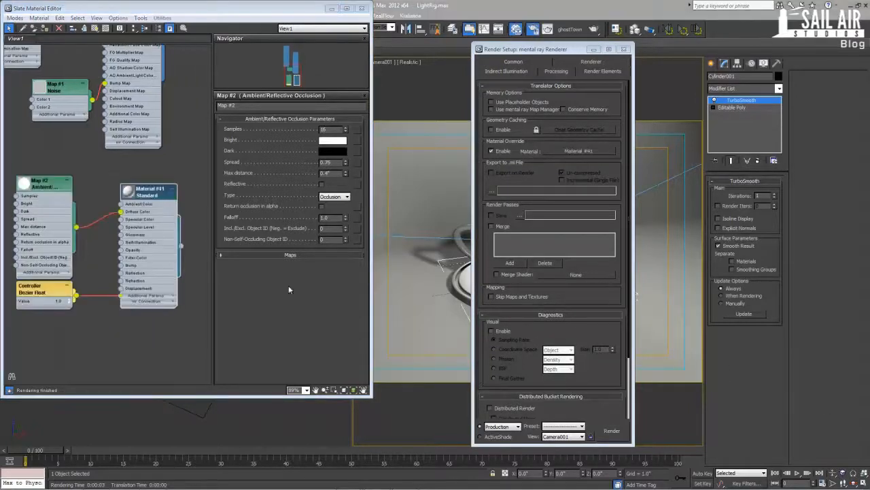
- Delete the occlusion map, Standard material and Bezier Float controller nodes from the material view
{"action": "middle_click_drag", "start_coordinate": [107, 247], "coordinate": [132, 243]}
{"action": "scroll", "coordinate": [132, 244], "scroll_direction": "down", "scroll_amount": 1}
{"action": "left_click_drag", "start_coordinate": [25, 170], "coordinate": [205, 334]}
{"action": "key", "text": "Delete"}
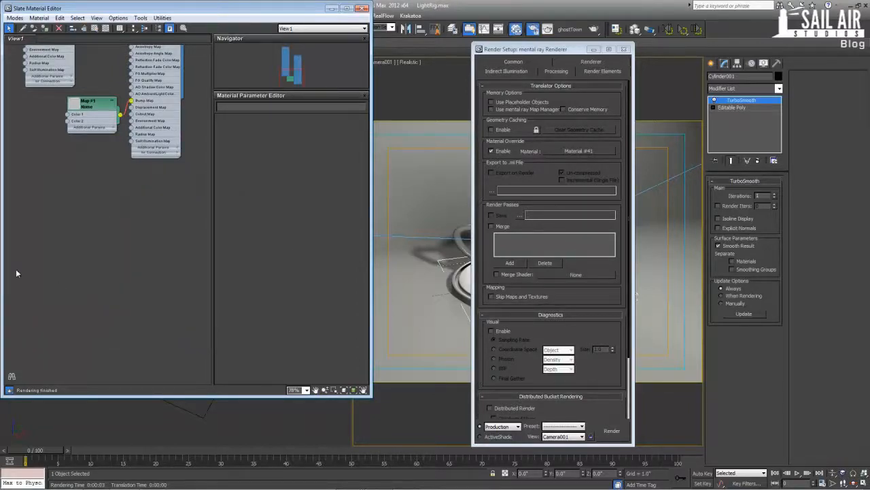
- Create a mental ray material node in the empty area below the Noise map
{"action": "right_click", "coordinate": [85, 204]}
{"action": "mouse_move", "coordinate": [106, 213]}
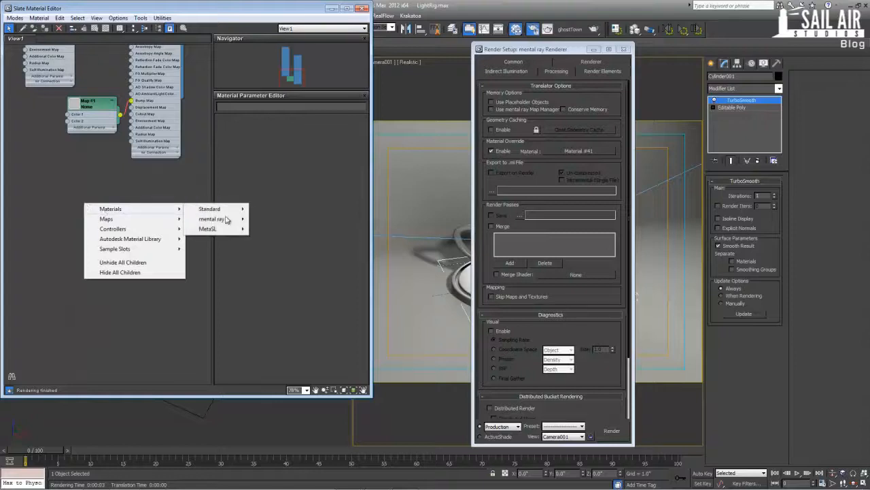
{"action": "mouse_move", "coordinate": [227, 223]}
{"action": "left_click", "coordinate": [269, 372]}
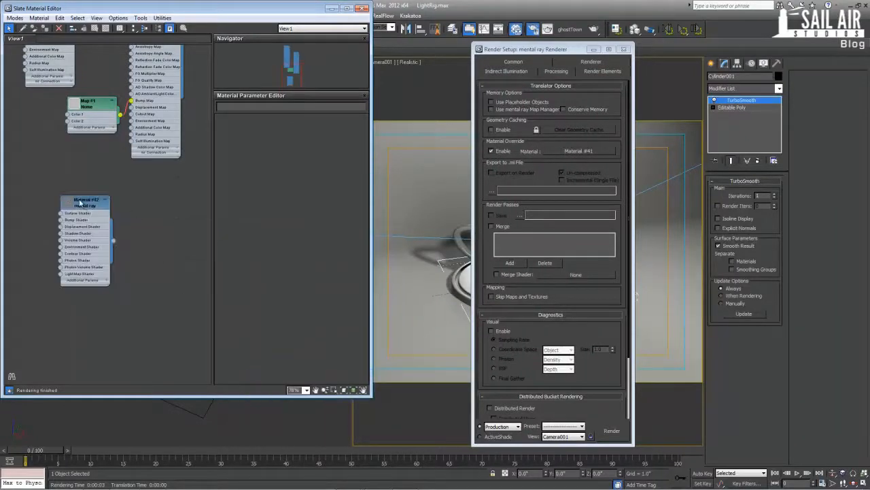
- Connect a new Ambient/Reflective Occlusion map to the mental ray material's Surface shader
{"action": "left_click_drag", "start_coordinate": [78, 203], "coordinate": [47, 206]}
{"action": "double_click", "coordinate": [101, 202]}
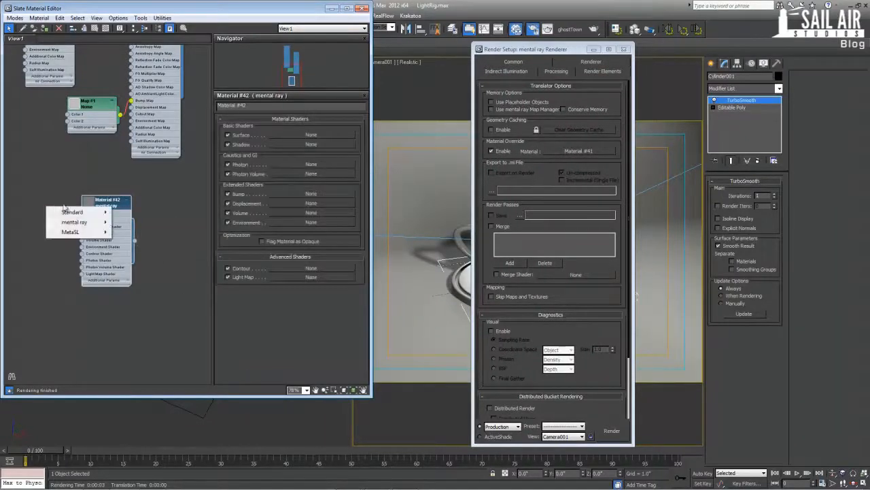
{"action": "mouse_move", "coordinate": [80, 213]}
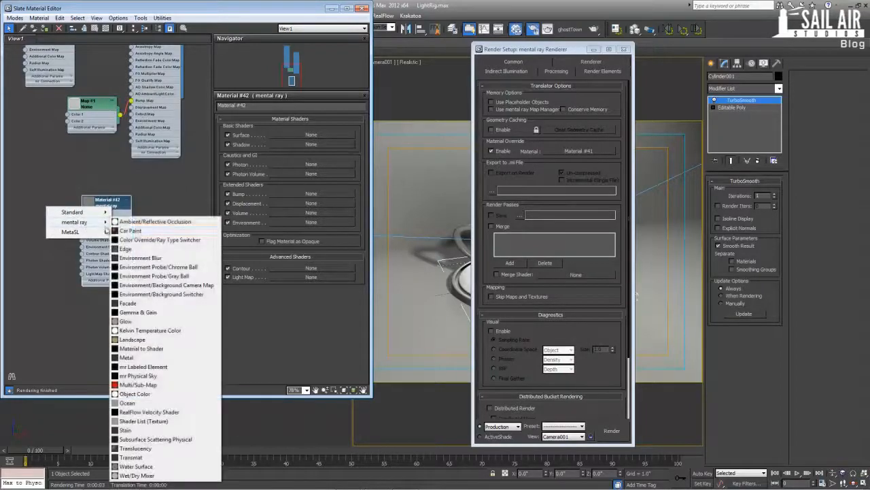
{"action": "left_click", "coordinate": [143, 224]}
{"action": "left_click_drag", "start_coordinate": [48, 204], "coordinate": [45, 206]}
{"action": "double_click", "coordinate": [45, 202]}
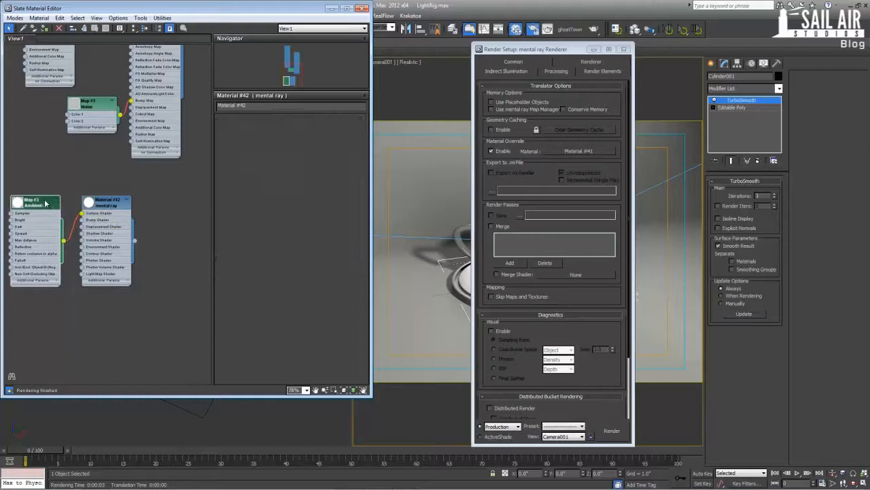
- Assign the mental ray occlusion material to Material Override as an instance, render the Camera001 view, and close the render
{"action": "double_click", "coordinate": [90, 204]}
{"action": "left_click_drag", "start_coordinate": [134, 241], "coordinate": [586, 154]}
{"action": "left_click", "coordinate": [533, 273]}
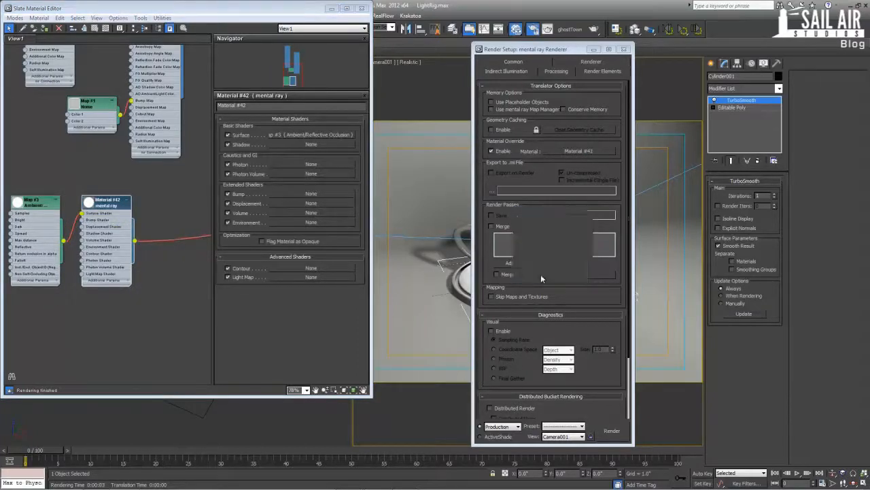
{"action": "left_click", "coordinate": [612, 432]}
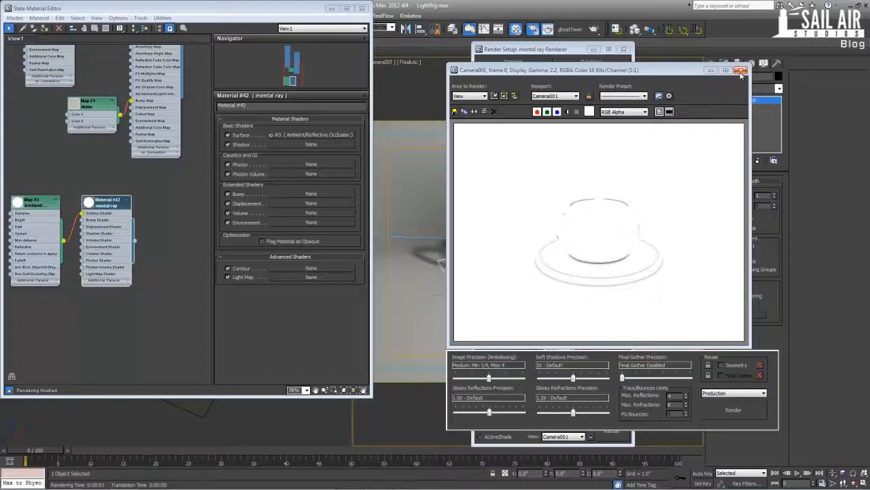
{"action": "left_click", "coordinate": [740, 70]}
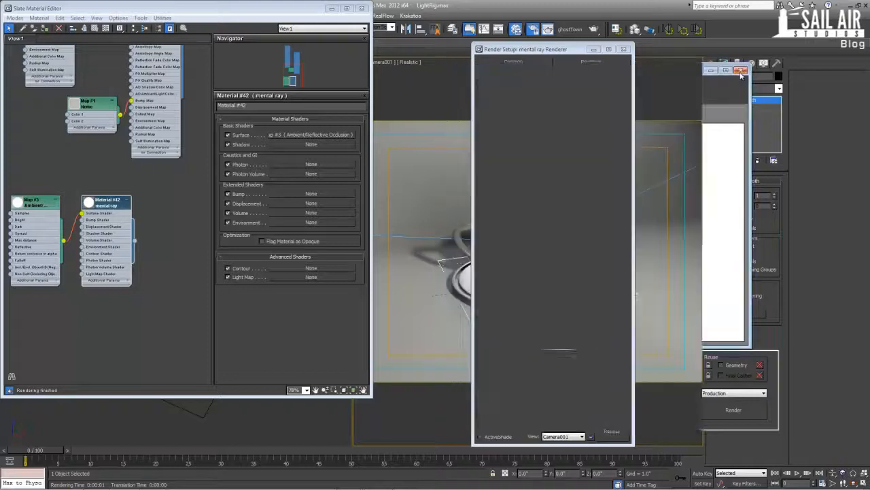
- Disable Material Override, delete the occlusion map and mental ray material nodes, and close Render Setup and the material editor
{"action": "left_click", "coordinate": [26, 200]}
{"action": "key", "text": "Delete"}
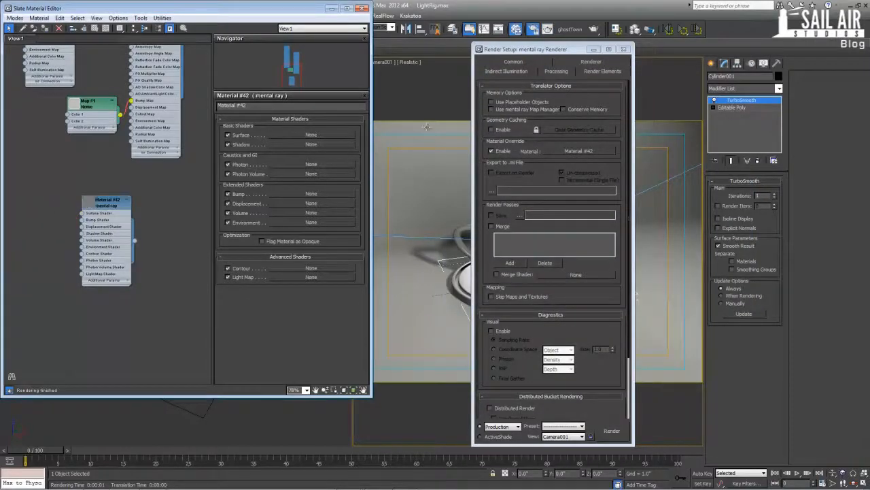
{"action": "left_click", "coordinate": [497, 152]}
{"action": "left_click", "coordinate": [108, 202]}
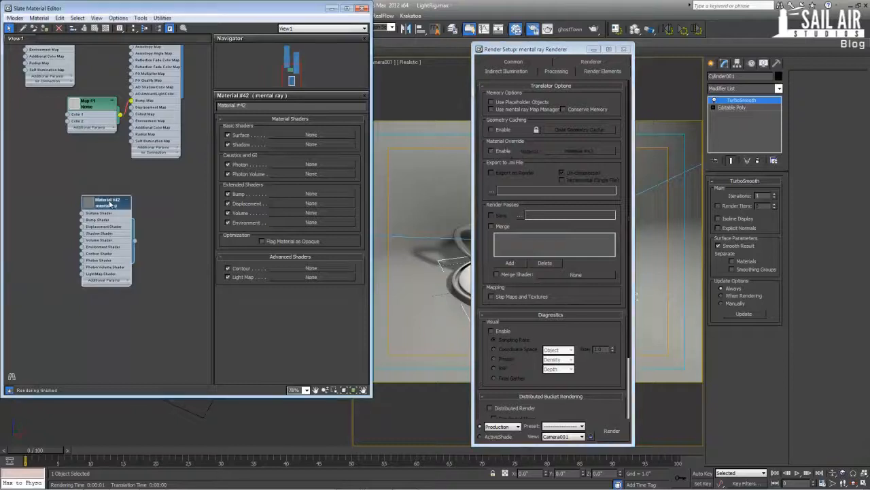
{"action": "key", "text": "Delete"}
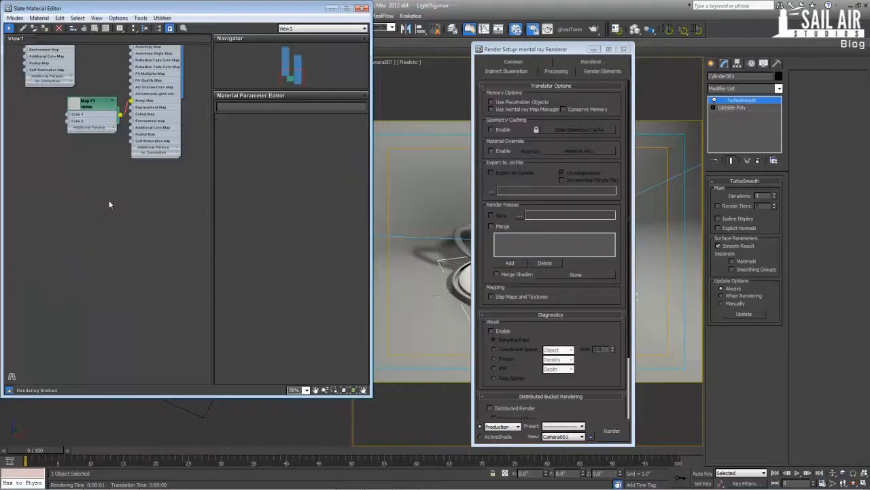
{"action": "left_click", "coordinate": [624, 51]}
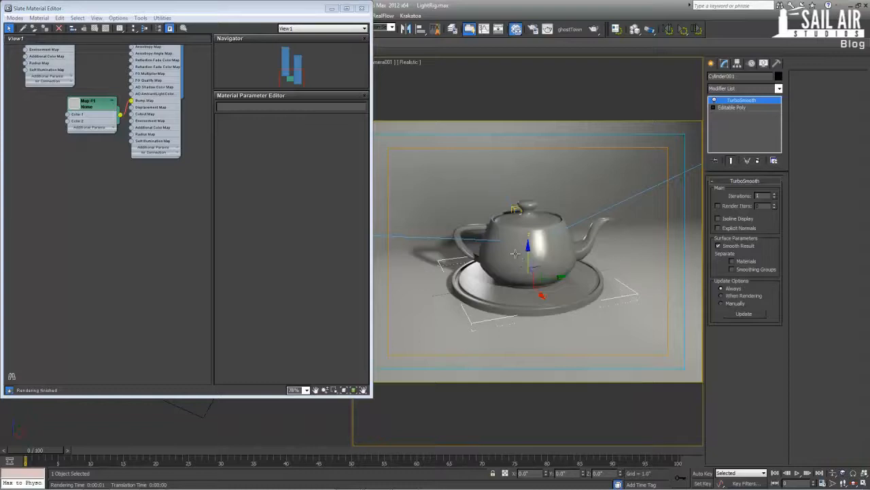
{"action": "left_click", "coordinate": [361, 8]}
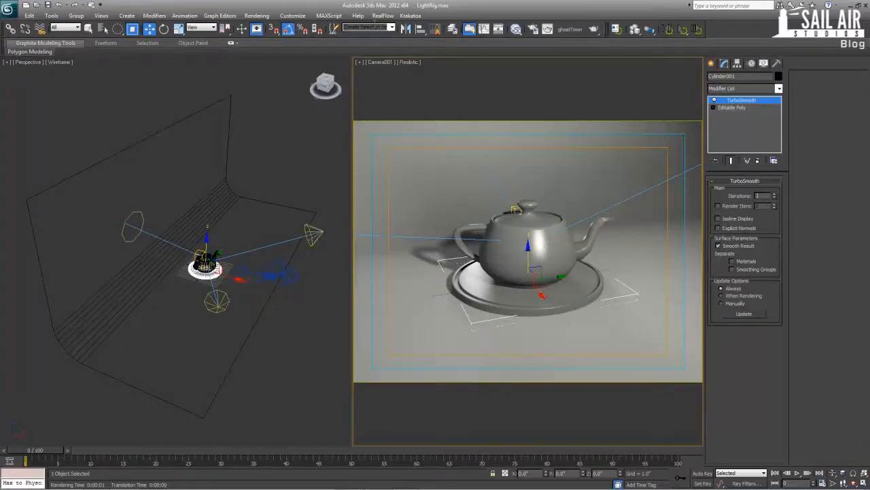
- Reopen Render Setup beside the camera view and render the lit teapot through Camera001 without the material override
{"action": "left_click", "coordinate": [269, 16]}
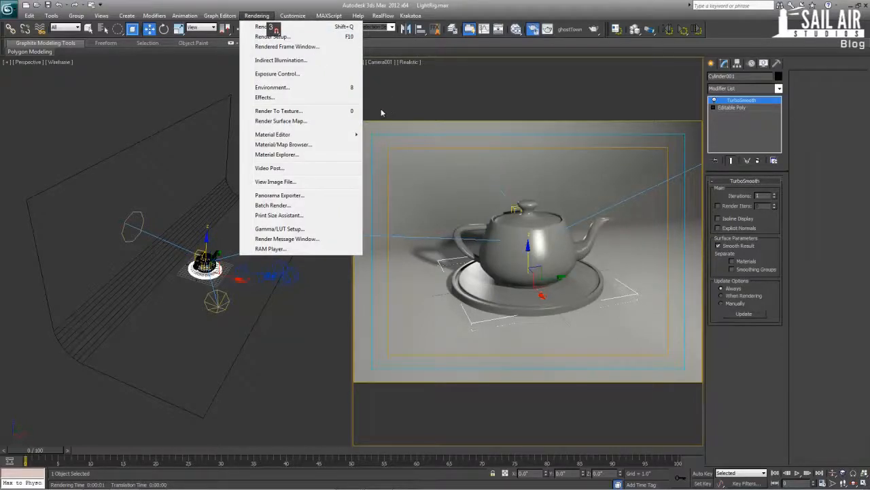
{"action": "key", "text": "F10"}
{"action": "left_click_drag", "start_coordinate": [546, 50], "coordinate": [256, 67]}
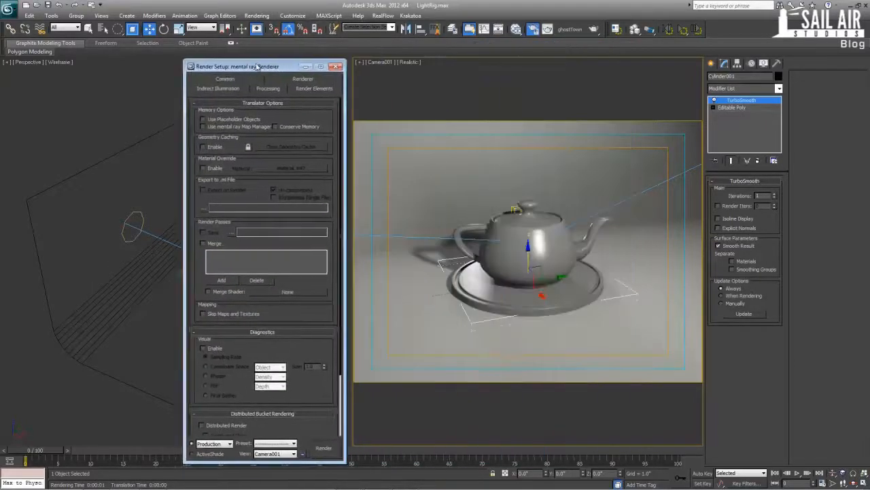
{"action": "left_click", "coordinate": [535, 30]}
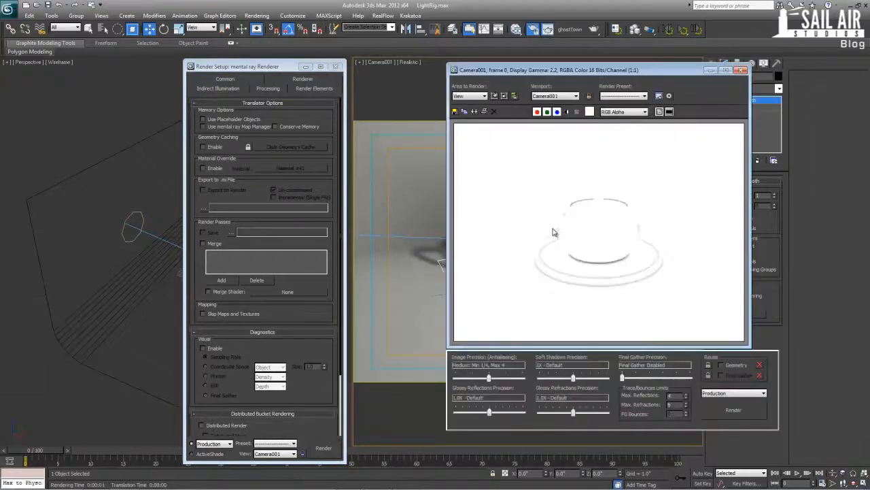
{"action": "left_click", "coordinate": [741, 70]}
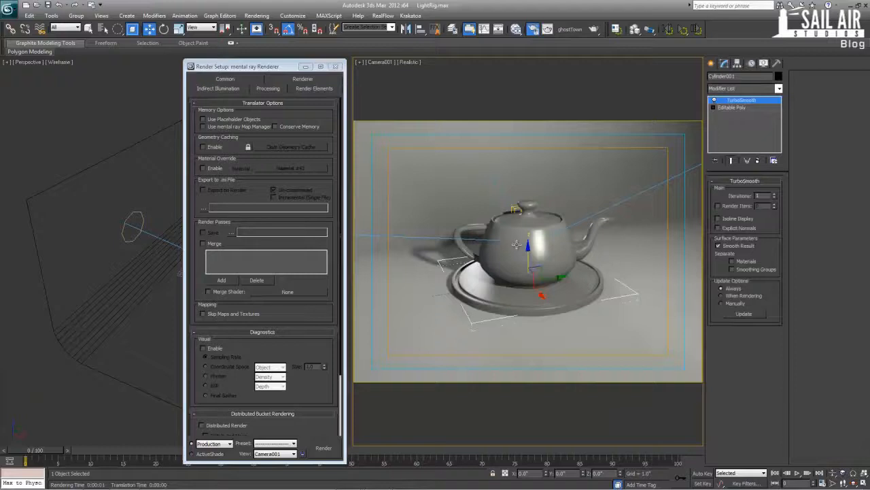
{"action": "key", "text": "shift+q"}
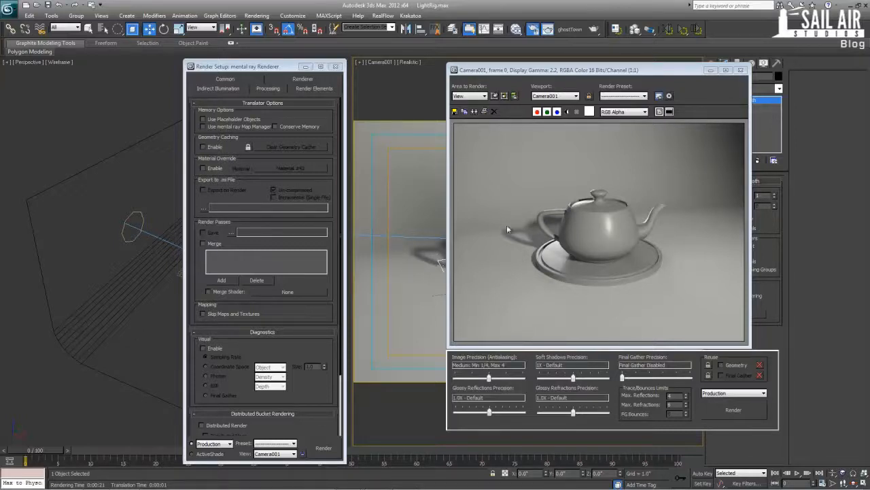
- Set antialiasing to High (Min 1, Max 16), soft shadows 2X, glossy reflections 2.0X and refractions 1.5X, and re-render
{"action": "left_click_drag", "start_coordinate": [573, 379], "coordinate": [581, 378]}
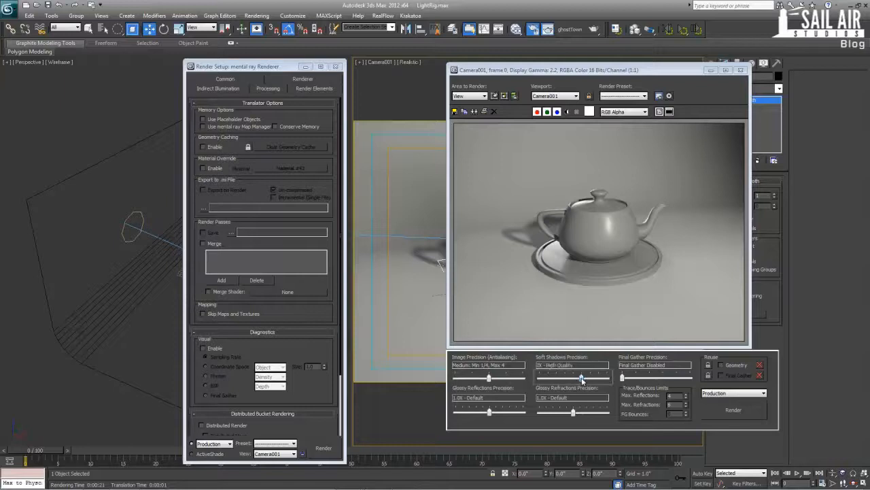
{"action": "left_click_drag", "start_coordinate": [493, 380], "coordinate": [509, 379]}
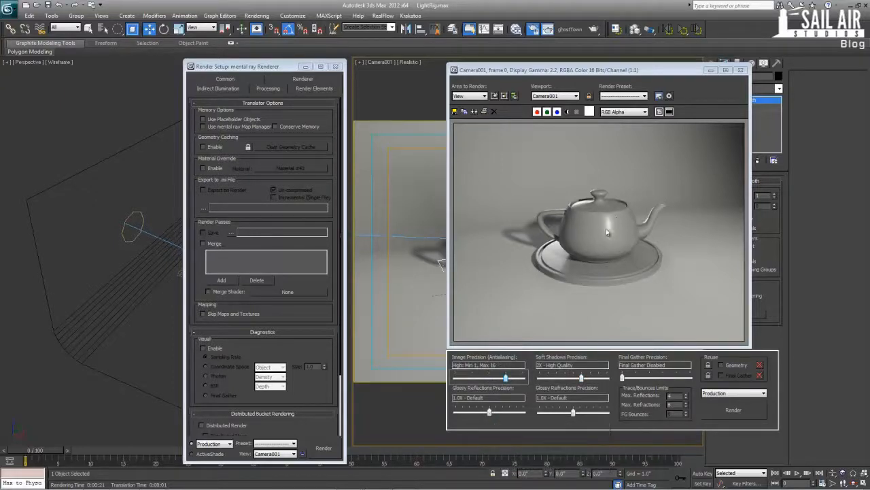
{"action": "left_click_drag", "start_coordinate": [489, 412], "coordinate": [503, 412]}
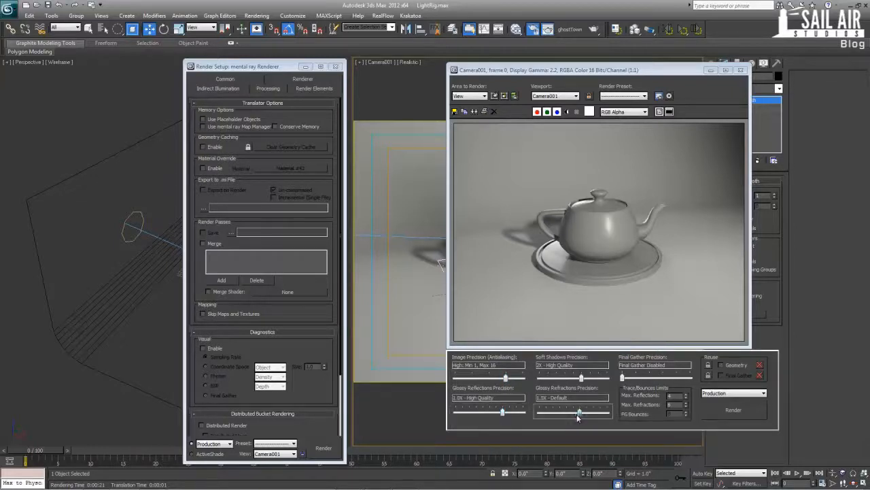
{"action": "left_click_drag", "start_coordinate": [573, 412], "coordinate": [579, 413]}
{"action": "left_click", "coordinate": [734, 409]}
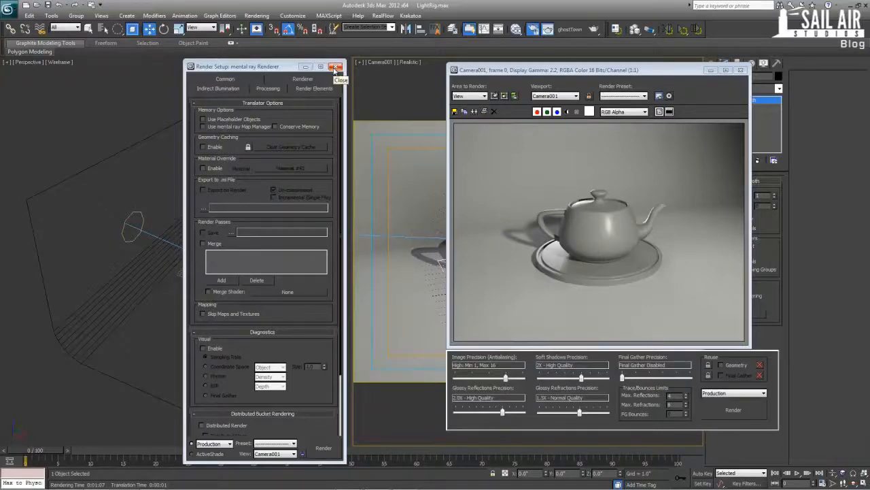
{"action": "left_click", "coordinate": [335, 66]}
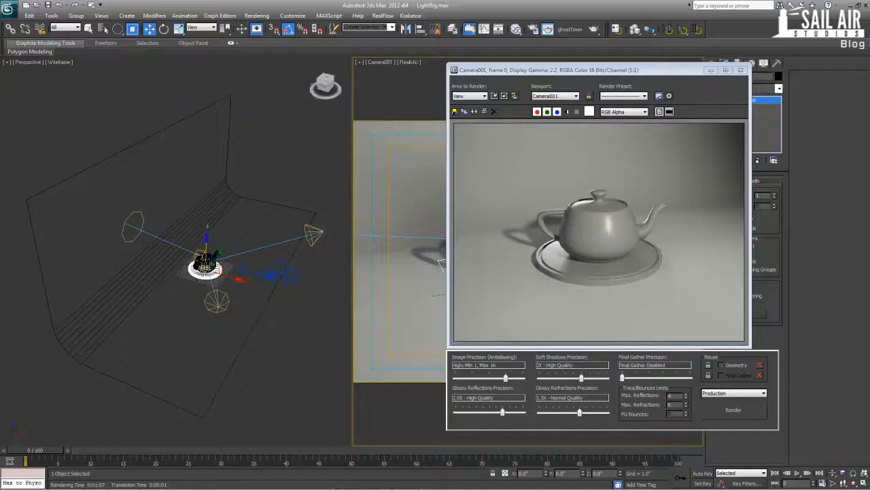
- Move the render window out of the way and dolly Camera001 in toward the teapot to a target distance of about 2.7 inches
{"action": "left_click", "coordinate": [215, 304]}
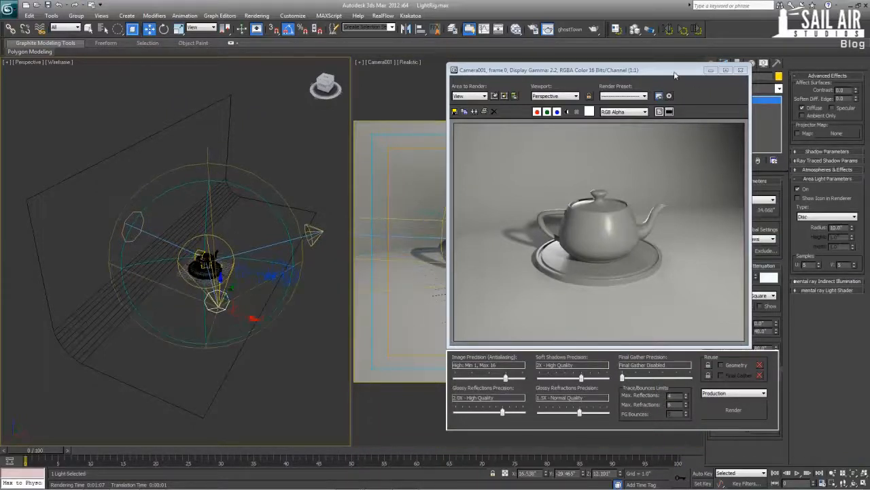
{"action": "left_click_drag", "start_coordinate": [673, 71], "coordinate": [869, 75]}
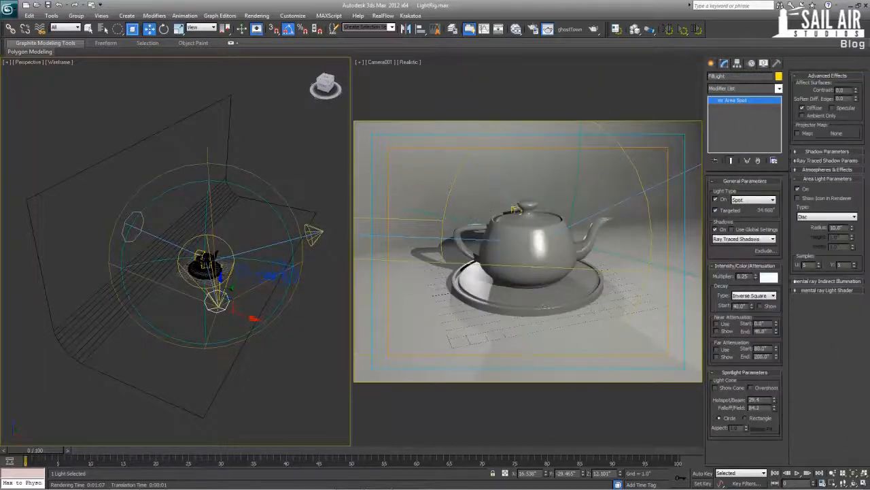
{"action": "right_click", "coordinate": [488, 247]}
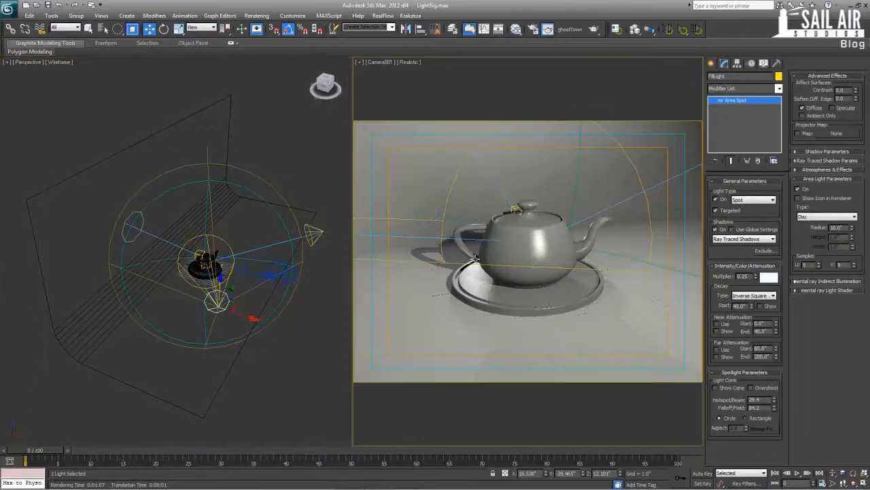
{"action": "left_click", "coordinate": [276, 277]}
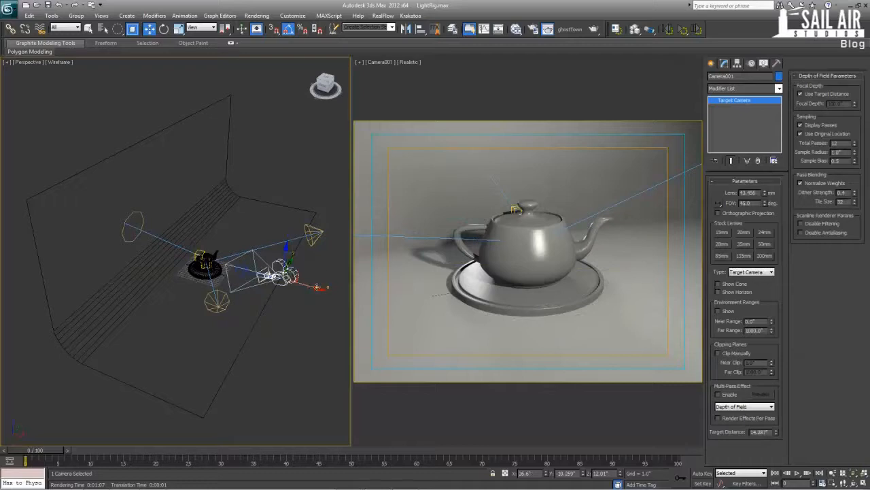
{"action": "left_click_drag", "start_coordinate": [319, 288], "coordinate": [318, 269]}
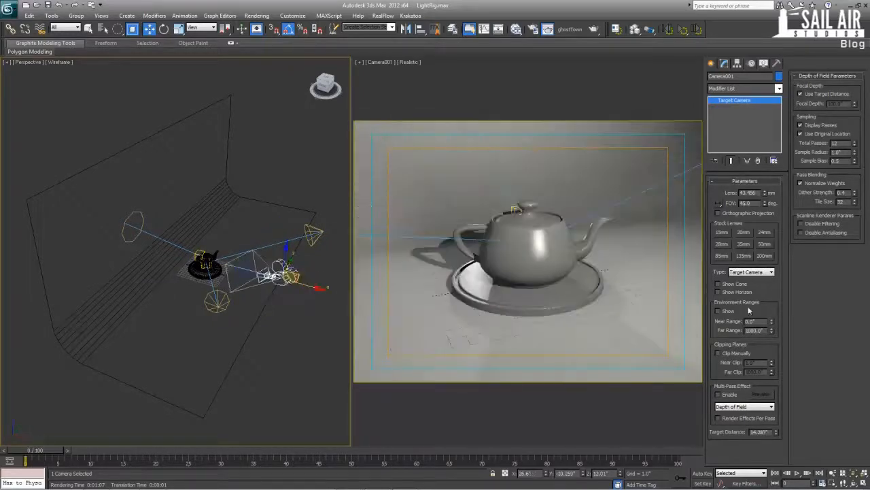
{"action": "left_click", "coordinate": [834, 472]}
{"action": "left_click_drag", "start_coordinate": [537, 289], "coordinate": [529, 255]}
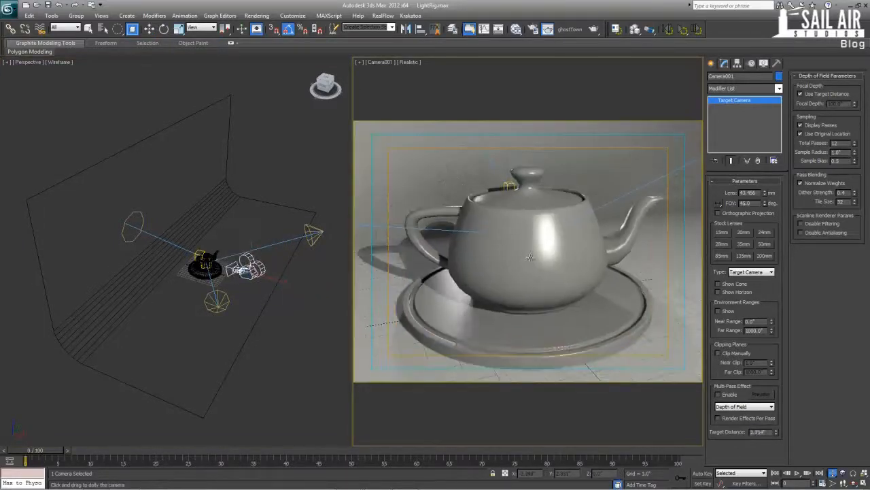
{"action": "key", "text": "w"}
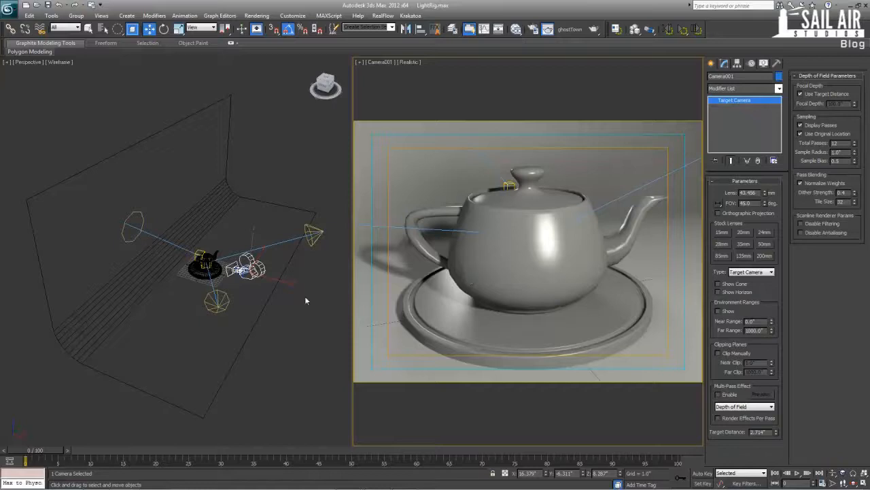
- Examine the back light and the teapot on its plate from several angles in the perspective view
{"action": "right_click", "coordinate": [178, 255]}
{"action": "middle_click_drag", "start_coordinate": [198, 252], "coordinate": [178, 309], "text": "alt"}
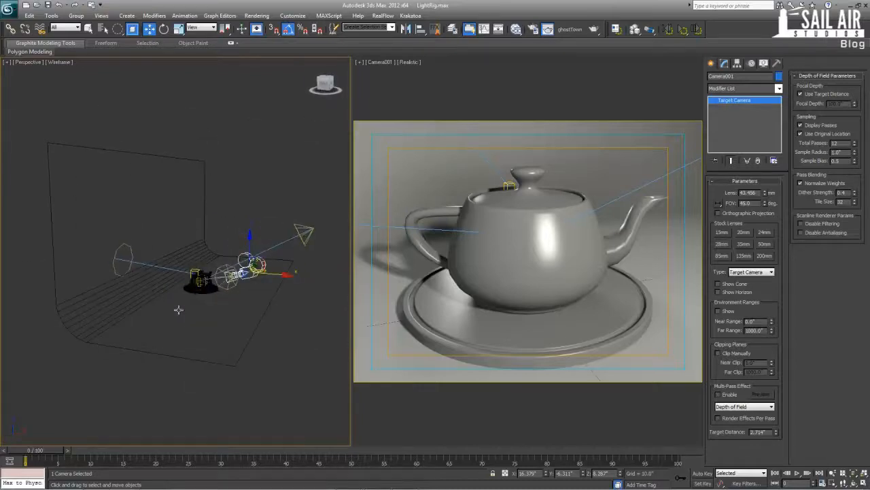
{"action": "left_click", "coordinate": [132, 249]}
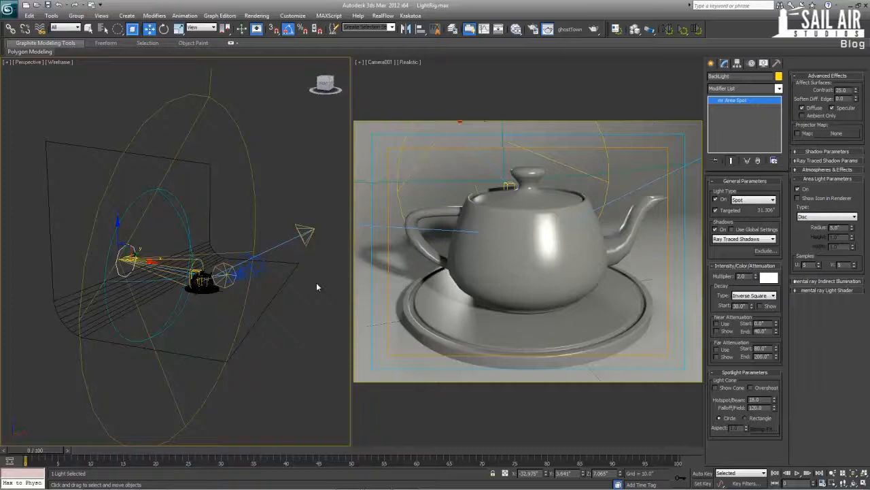
{"action": "middle_click_drag", "start_coordinate": [275, 288], "coordinate": [236, 295], "text": "alt"}
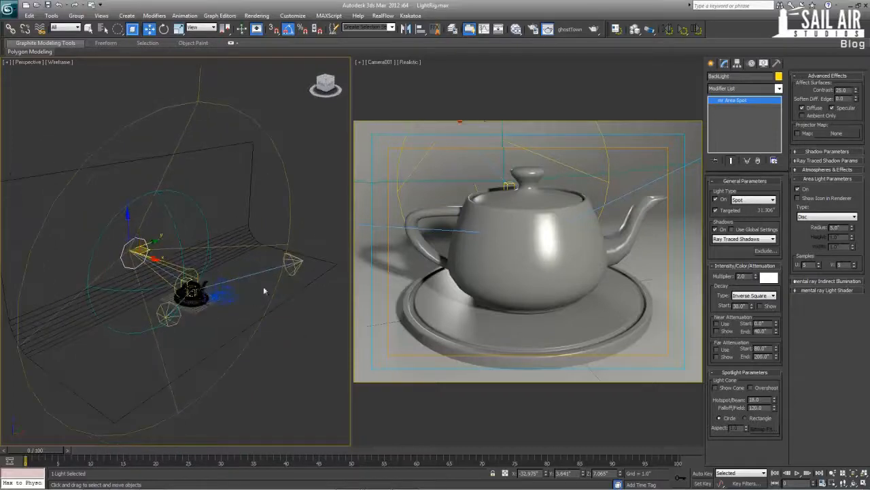
{"action": "left_click", "coordinate": [204, 299]}
{"action": "key", "text": "z"}
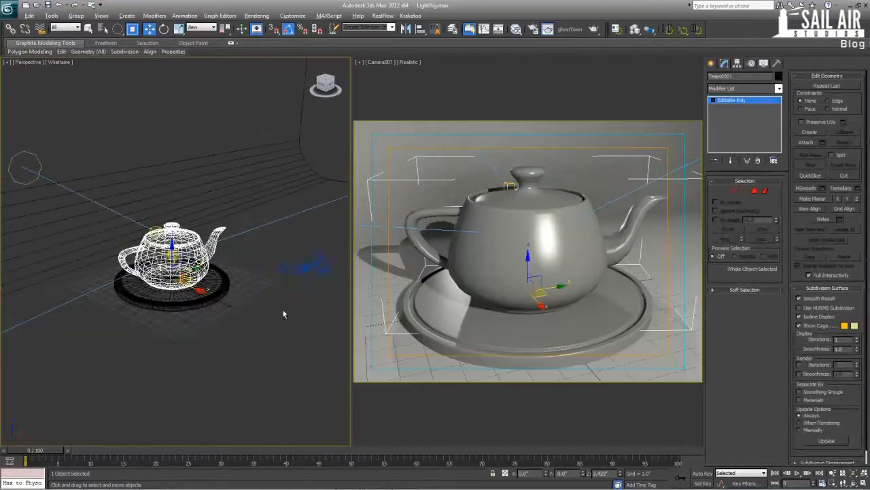
{"action": "middle_click_drag", "start_coordinate": [231, 310], "coordinate": [214, 316], "text": "alt"}
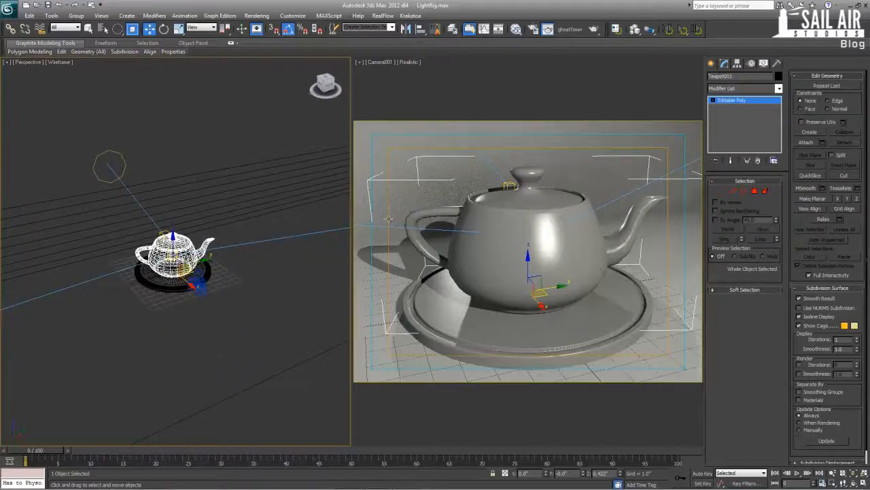
{"action": "left_click", "coordinate": [516, 240]}
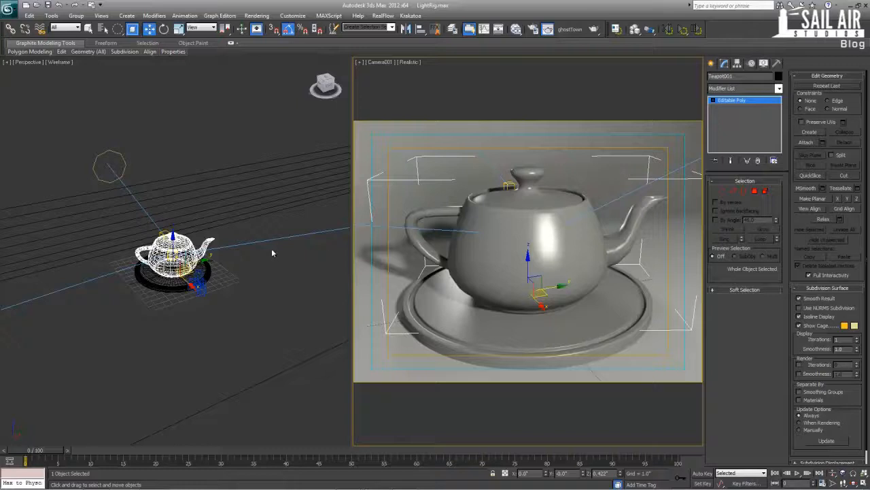
{"action": "scroll", "coordinate": [273, 253], "scroll_direction": "down", "scroll_amount": 5}
{"action": "scroll", "coordinate": [266, 258], "scroll_direction": "up", "scroll_amount": 3}
{"action": "left_click", "coordinate": [228, 326]}
{"action": "scroll", "coordinate": [227, 325], "scroll_direction": "up", "scroll_amount": 5}
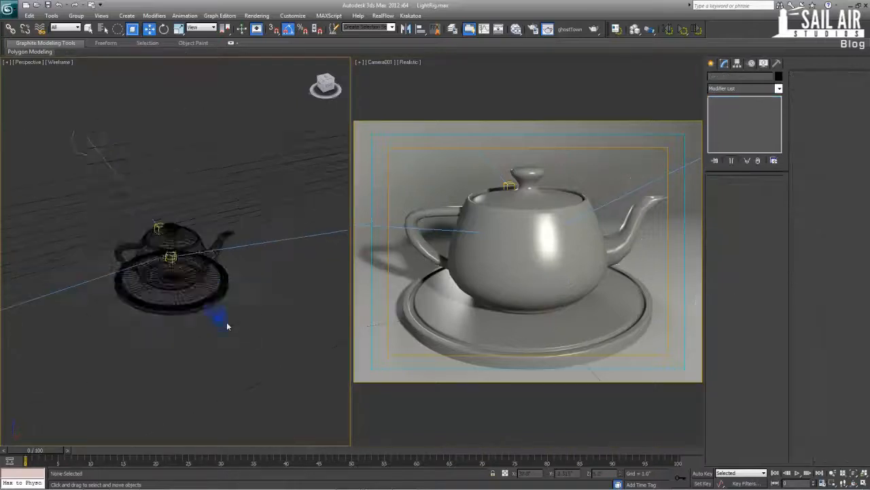
- Create a small upright box primitive on the plate in front of the teapot, drawn in the camera view
{"action": "scroll", "coordinate": [226, 326], "scroll_direction": "up", "scroll_amount": 3}
{"action": "left_click", "coordinate": [528, 249]}
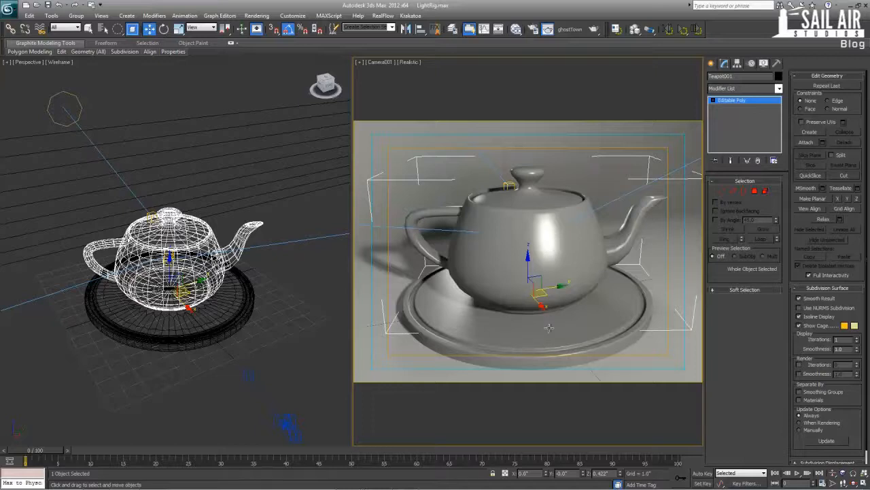
{"action": "left_click", "coordinate": [711, 63]}
{"action": "left_click", "coordinate": [714, 79]}
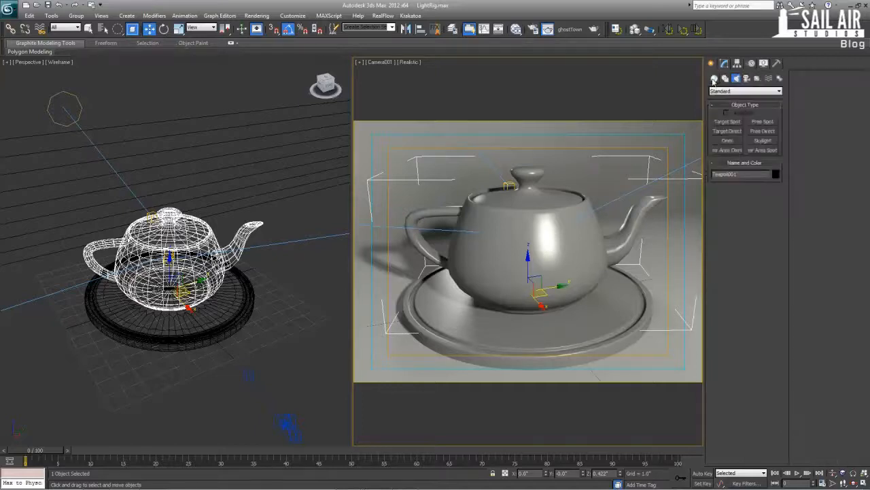
{"action": "left_click", "coordinate": [727, 121]}
{"action": "left_click_drag", "start_coordinate": [587, 348], "coordinate": [563, 344]}
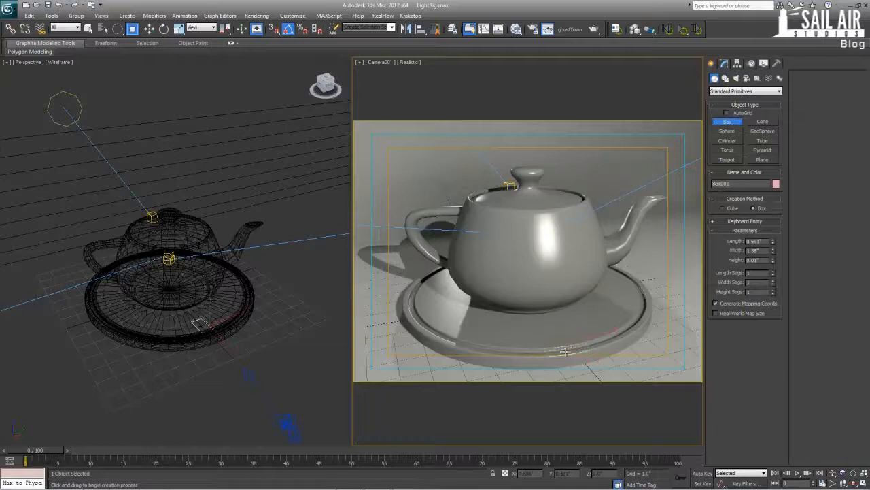
{"action": "left_click", "coordinate": [567, 276]}
- Create a mental ray Arch & Design material with the Glass (Physical) template and assign it to the box
{"action": "key", "text": "m"}
{"action": "right_click", "coordinate": [132, 194]}
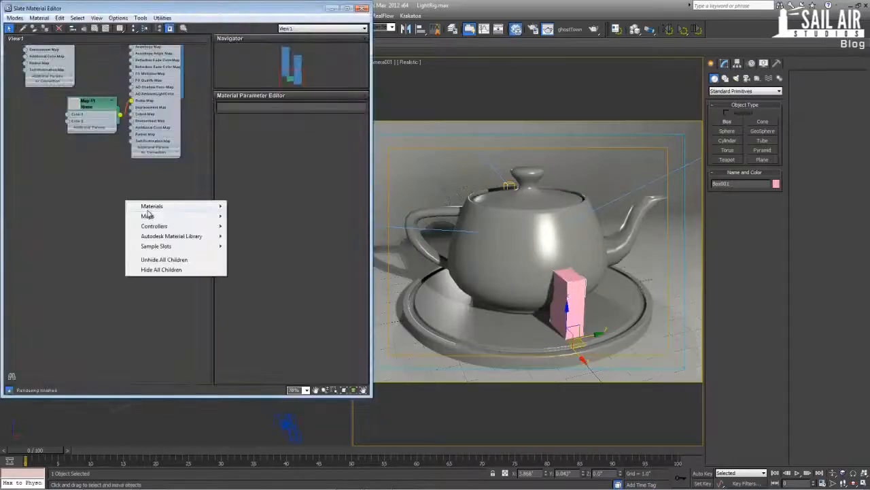
{"action": "mouse_move", "coordinate": [152, 206]}
{"action": "mouse_move", "coordinate": [255, 215]}
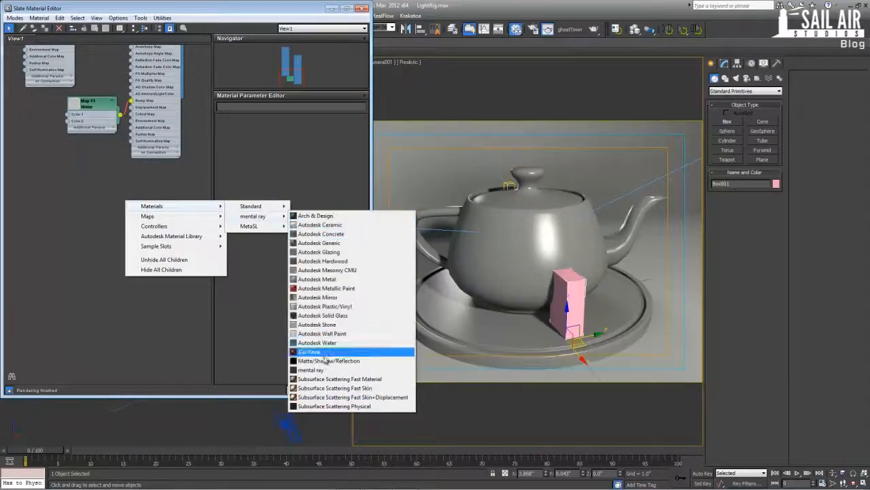
{"action": "left_click", "coordinate": [317, 217]}
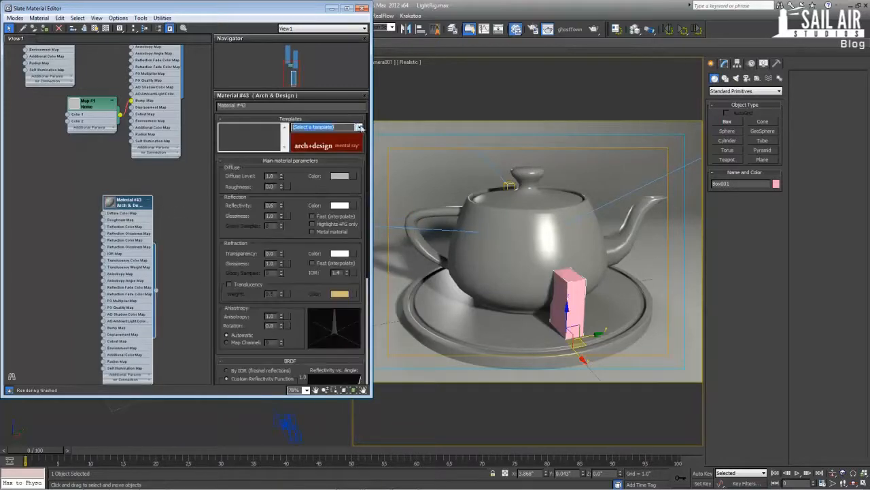
{"action": "left_click", "coordinate": [358, 126]}
{"action": "left_click", "coordinate": [326, 249]}
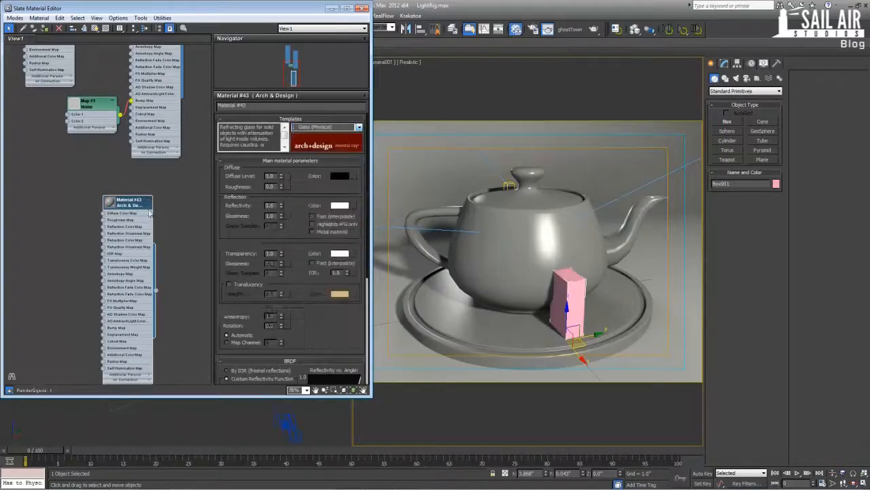
{"action": "left_click", "coordinate": [48, 30]}
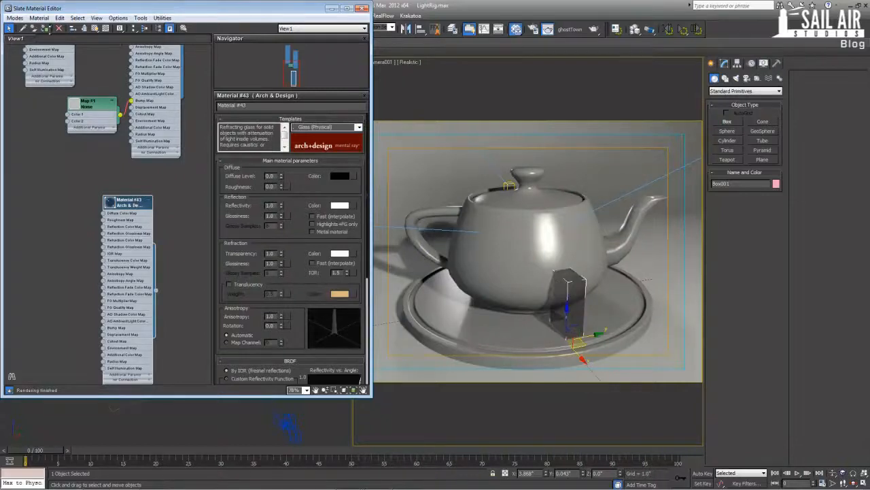
- Change the box material's template to Glass (Solid Geometry) and render the camera view
{"action": "left_click", "coordinate": [342, 127]}
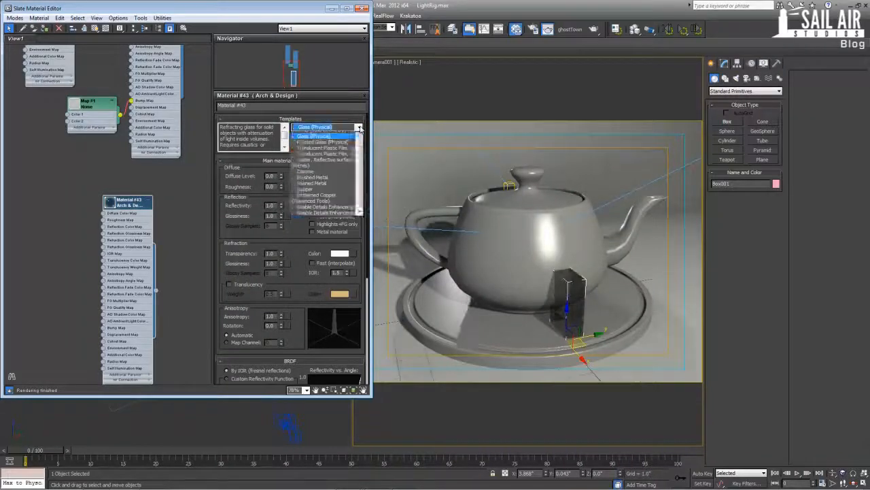
{"action": "left_click", "coordinate": [323, 225]}
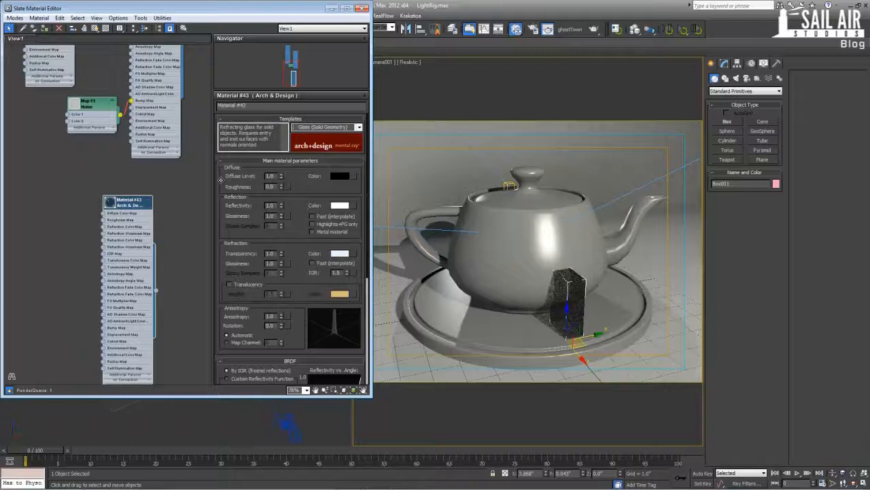
{"action": "left_click", "coordinate": [571, 281]}
{"action": "key", "text": "shift+q"}
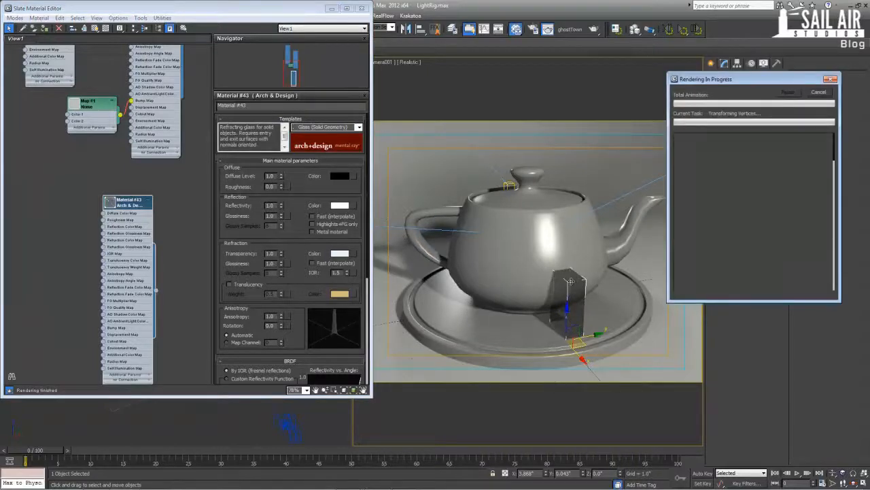